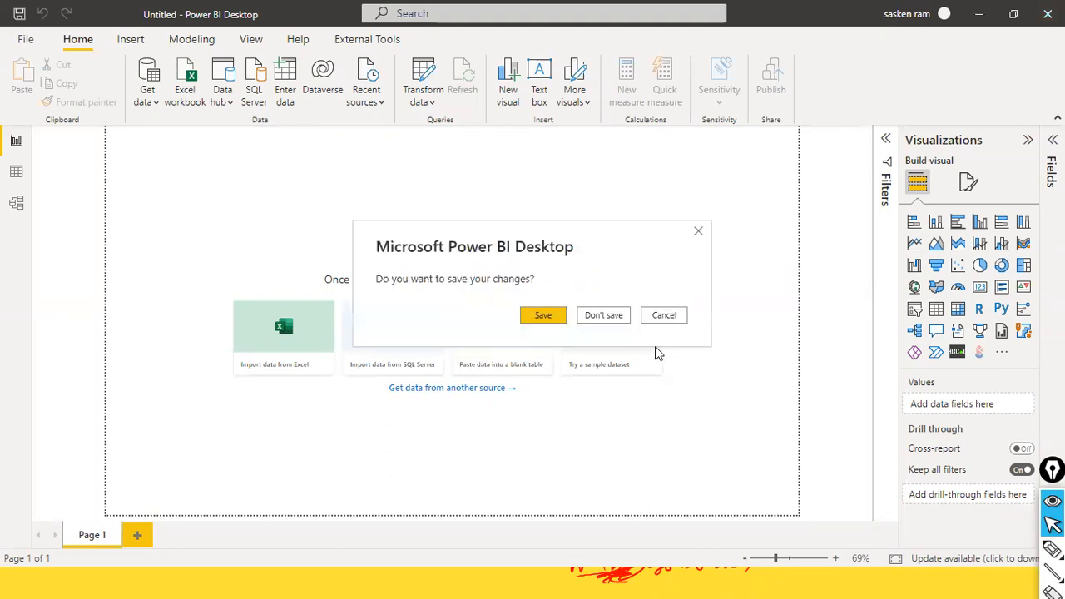
Step: Discard the untitled report's unsaved changes and relaunch Power BI Desktop
click(615, 321)
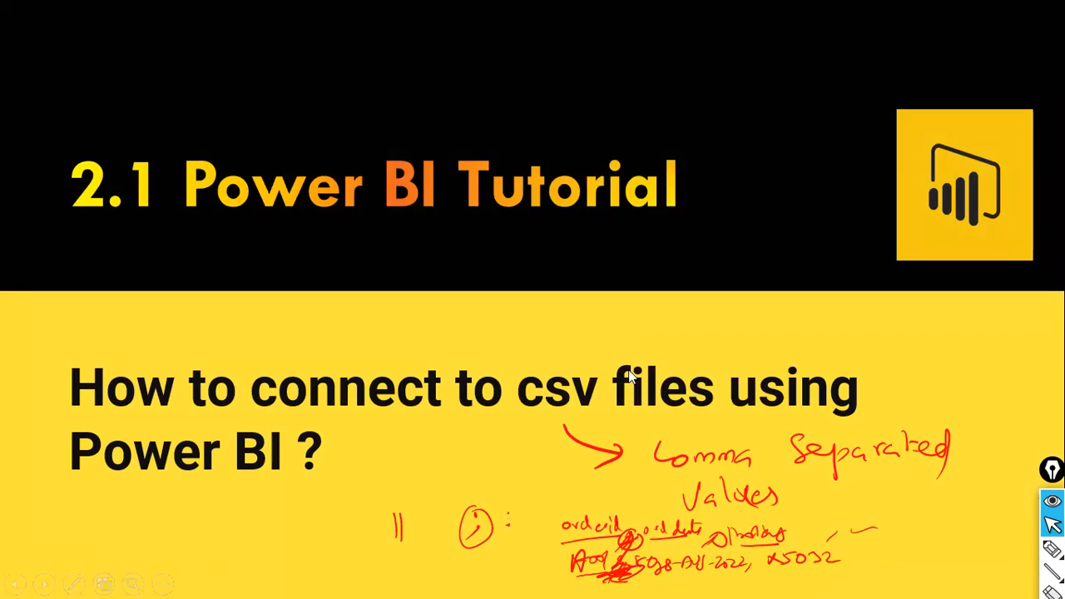
click(19, 583)
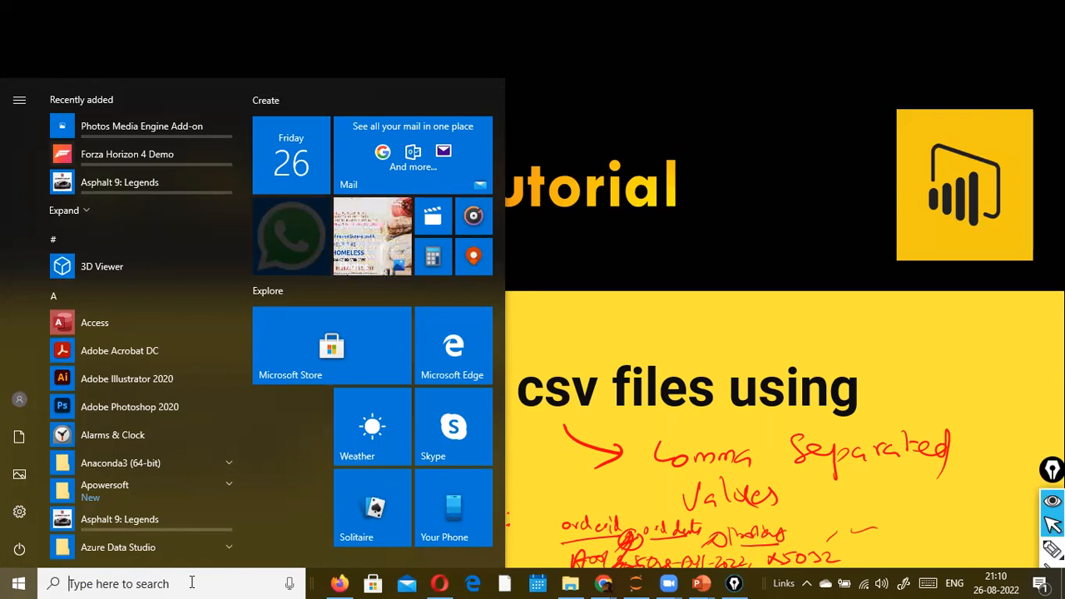
text(po)
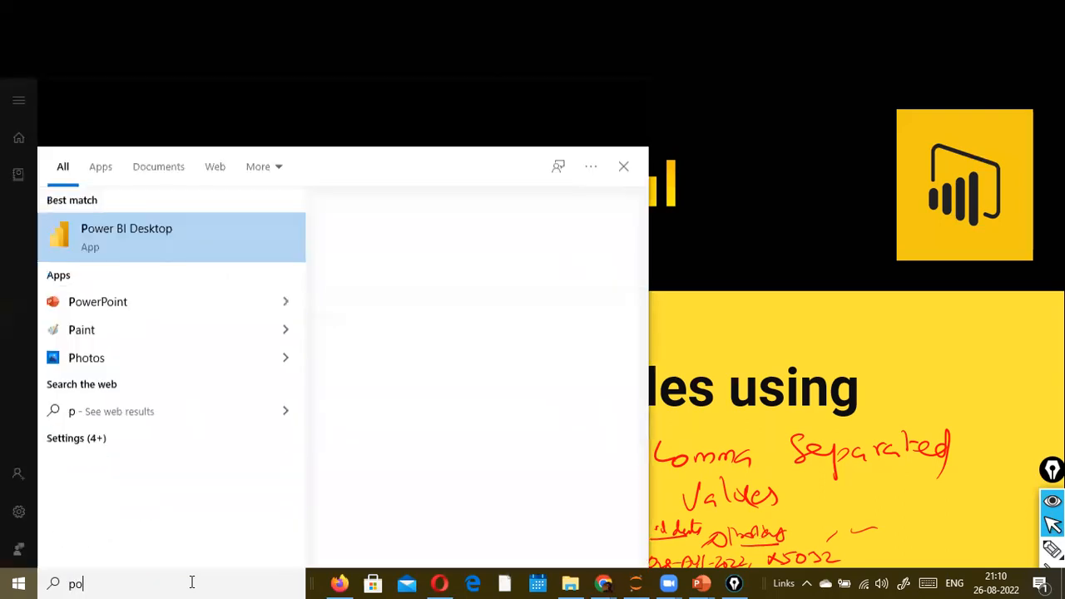
text(wer  bi)
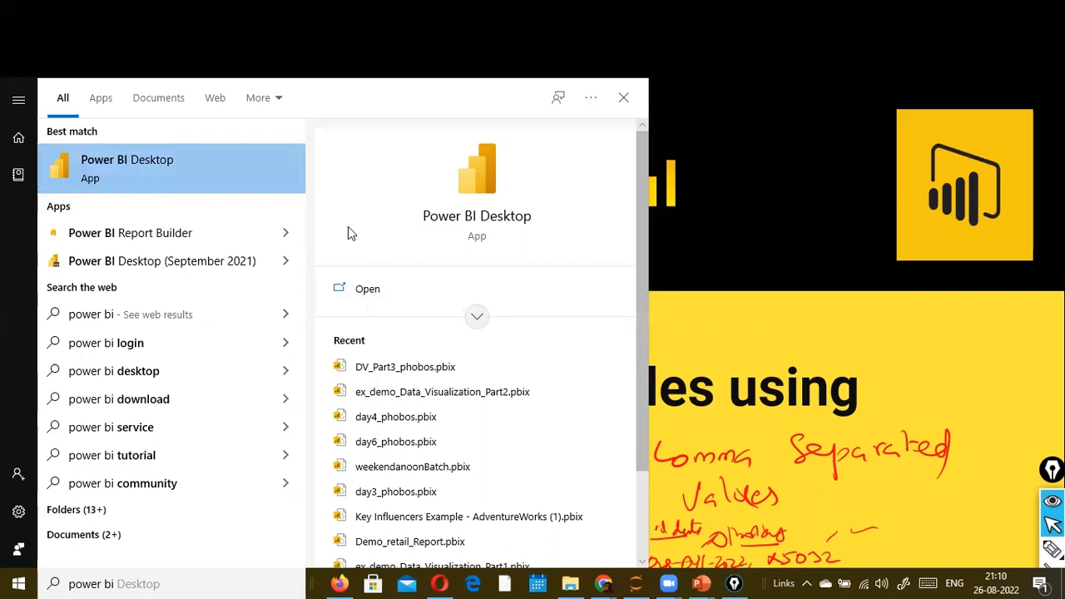
click(382, 289)
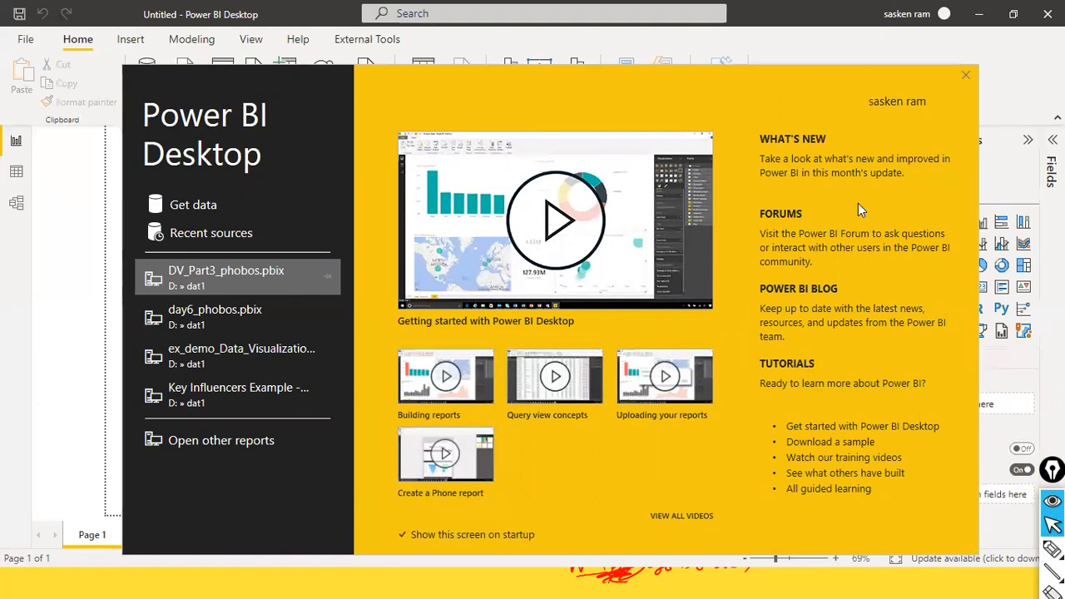
Step: Mark the start screen's close control with a red arrow and dismiss the start screen
key(ctrl+shift+a)
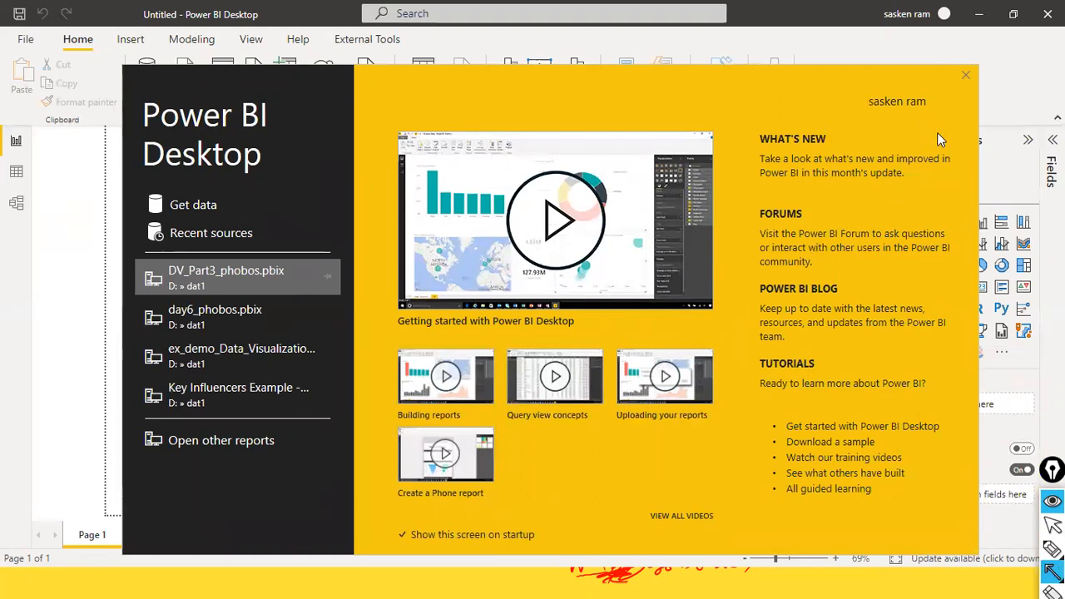
drag(937, 131, 962, 87)
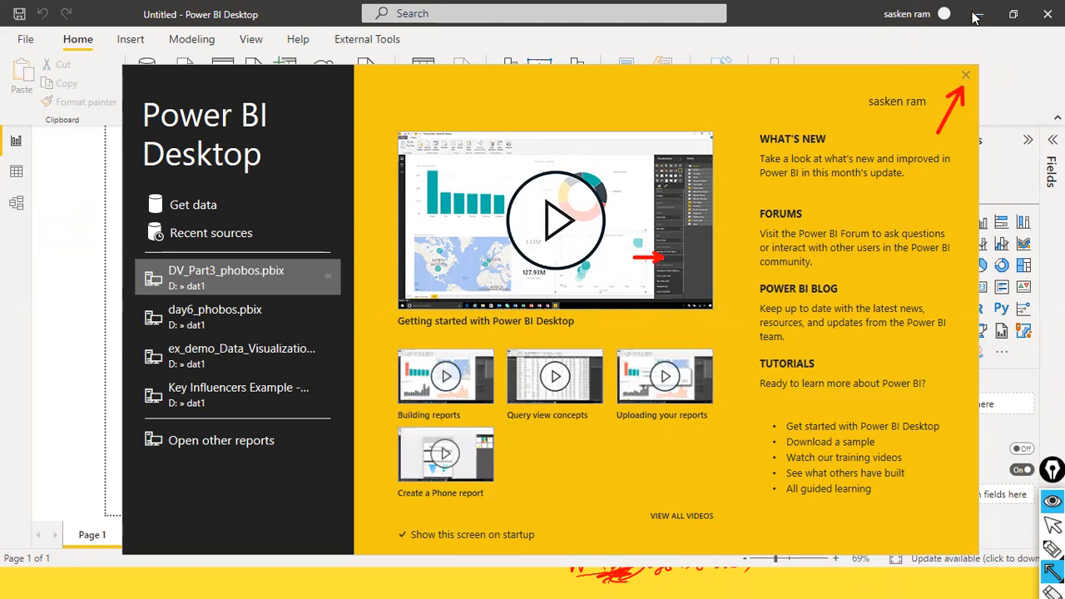
click(966, 75)
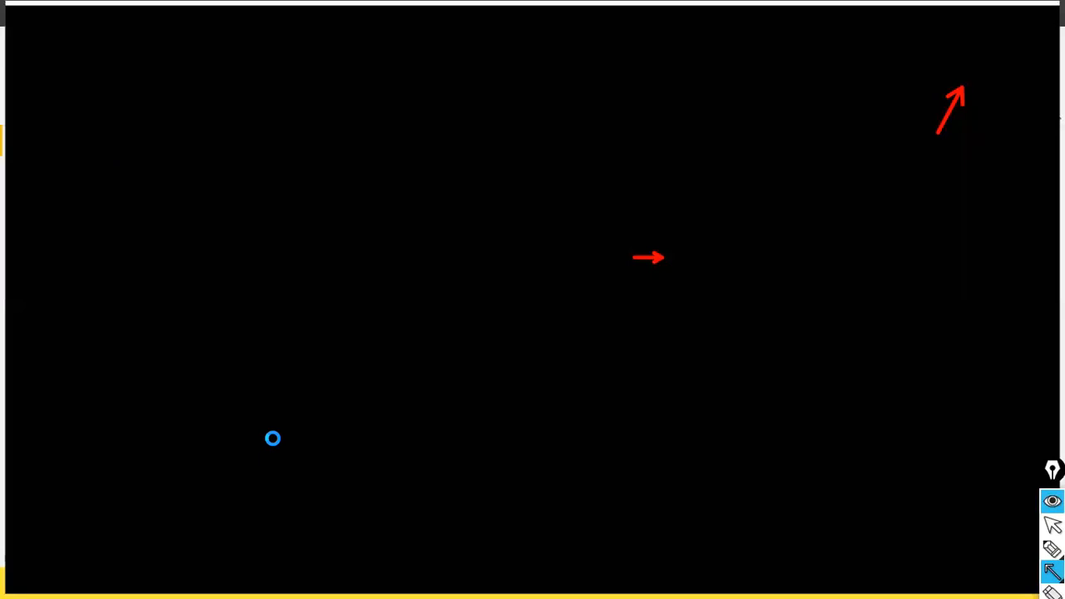
key(alt+Tab)
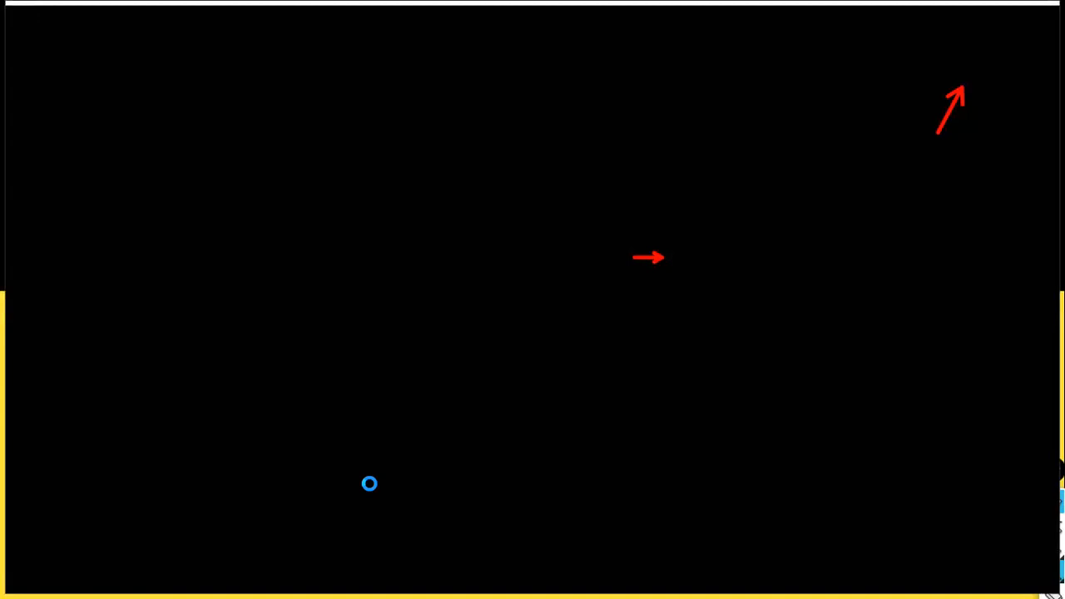
key(alt+Tab)
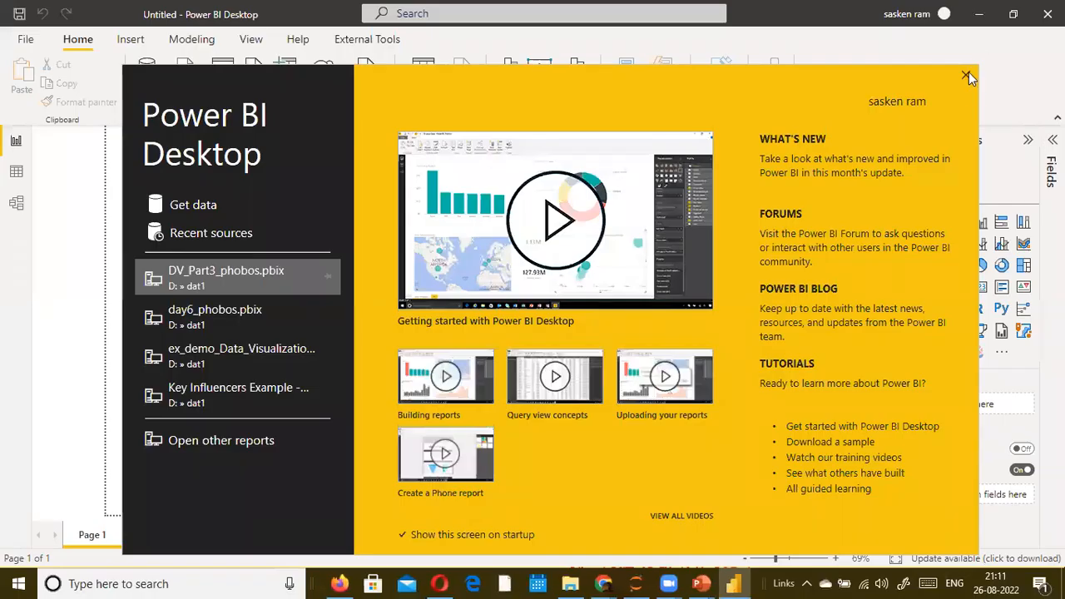
click(968, 73)
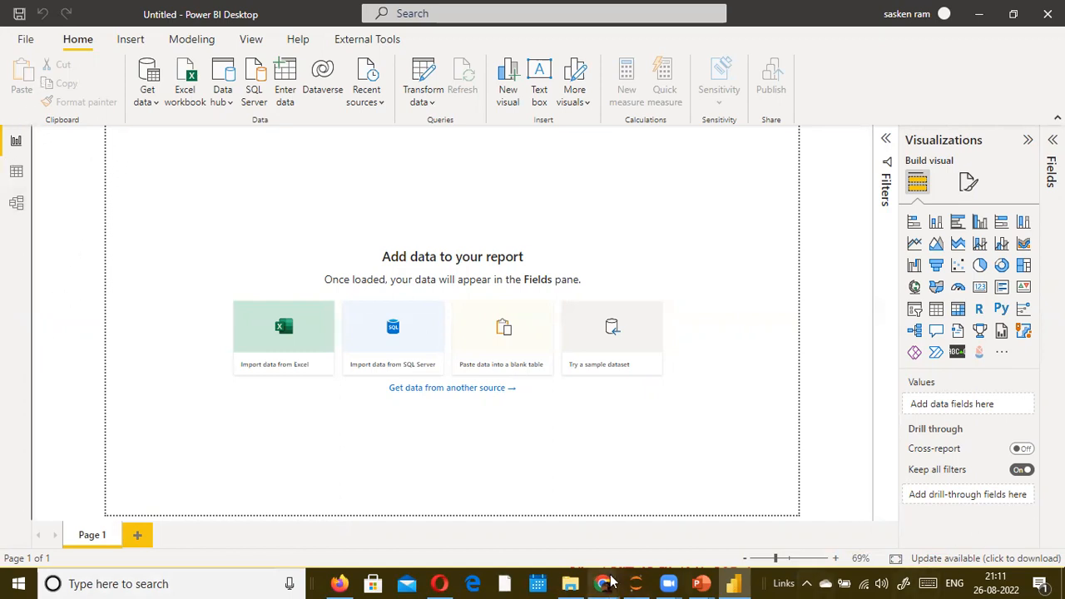
Step: Relaunch the Epic Pen annotation tool from the desktop and return to the blank Power BI Desktop report
key(super+d)
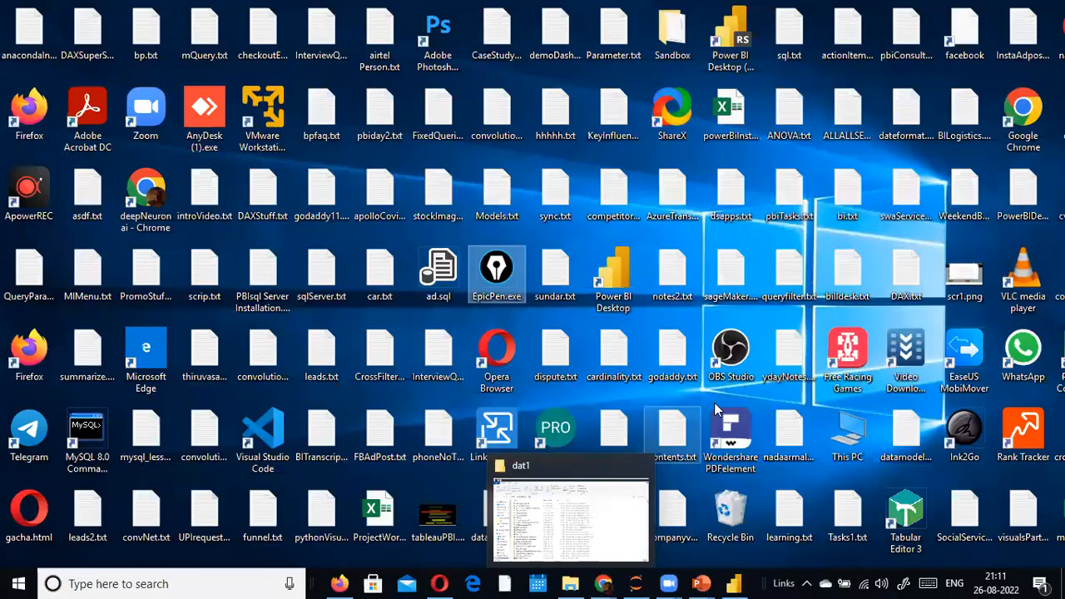
click(501, 443)
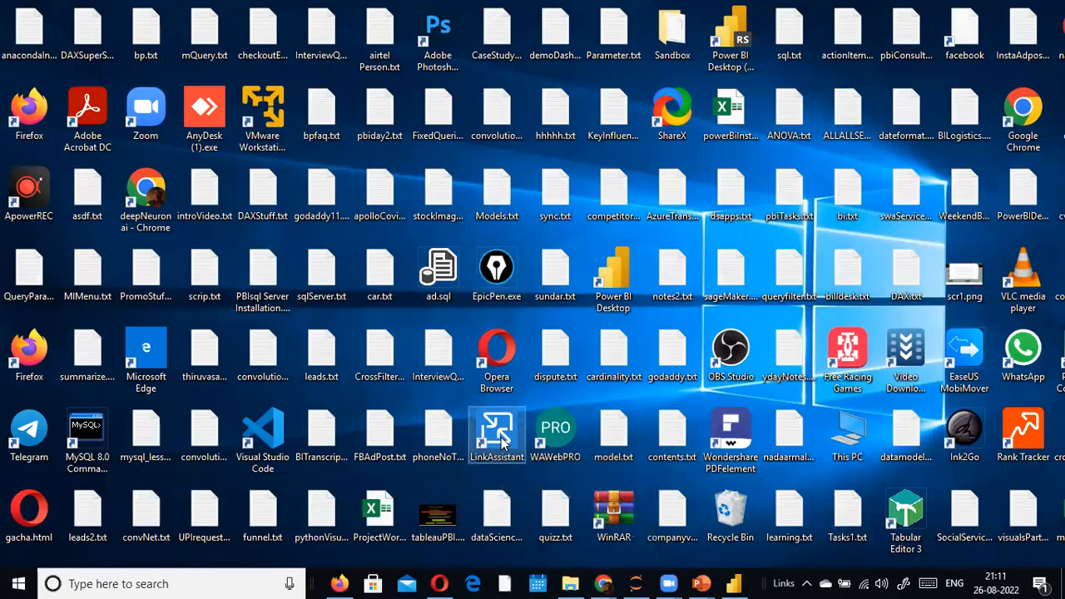
text(ep)
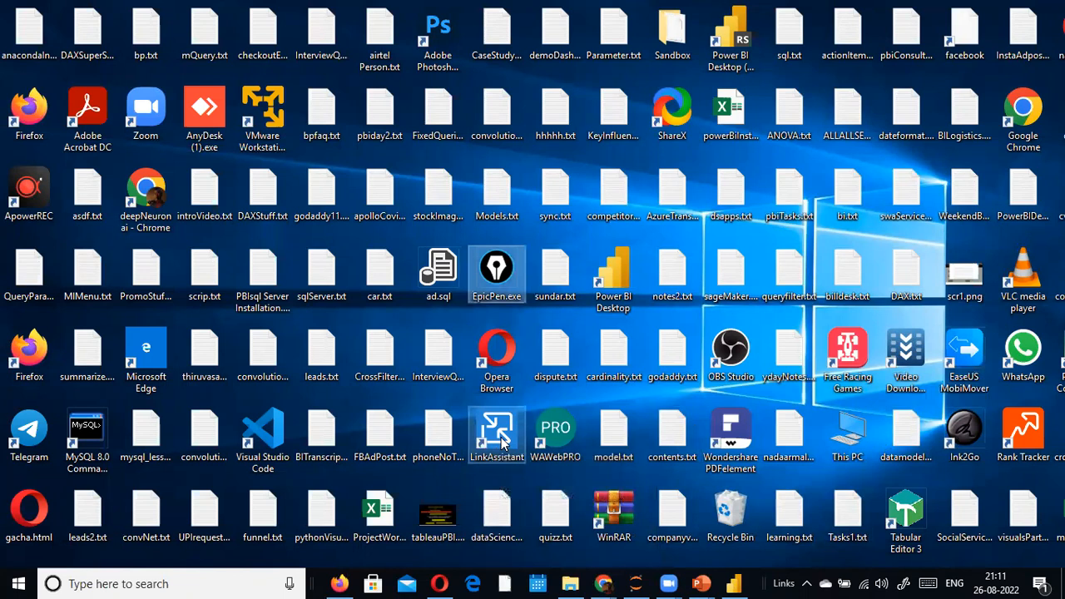
key(alt+Tab)
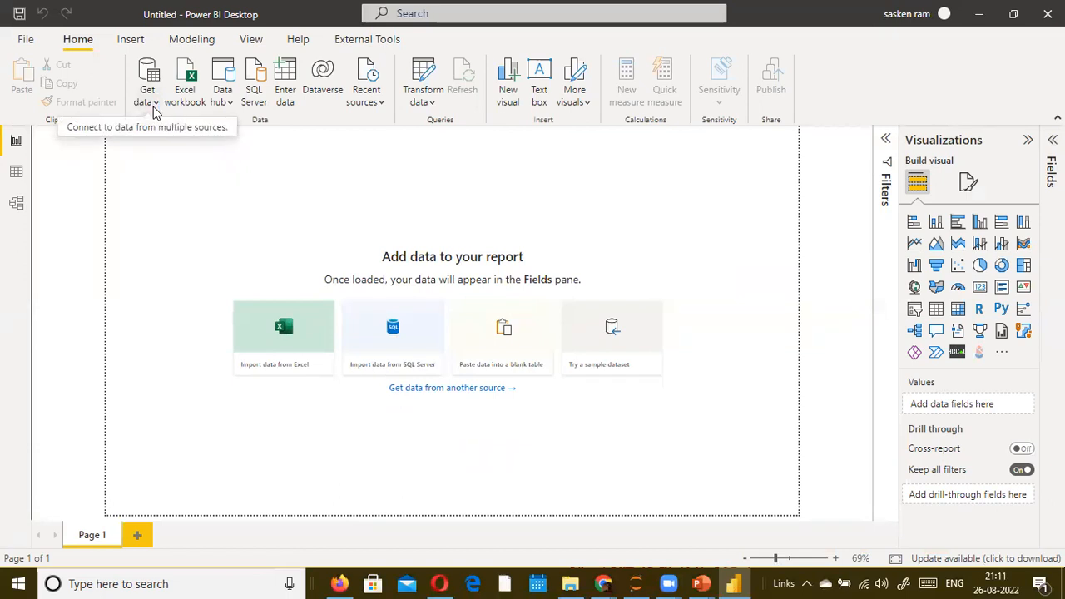
Step: Move the Epic Pen toolbar clear of the report canvas and ignore its update notice
click(150, 102)
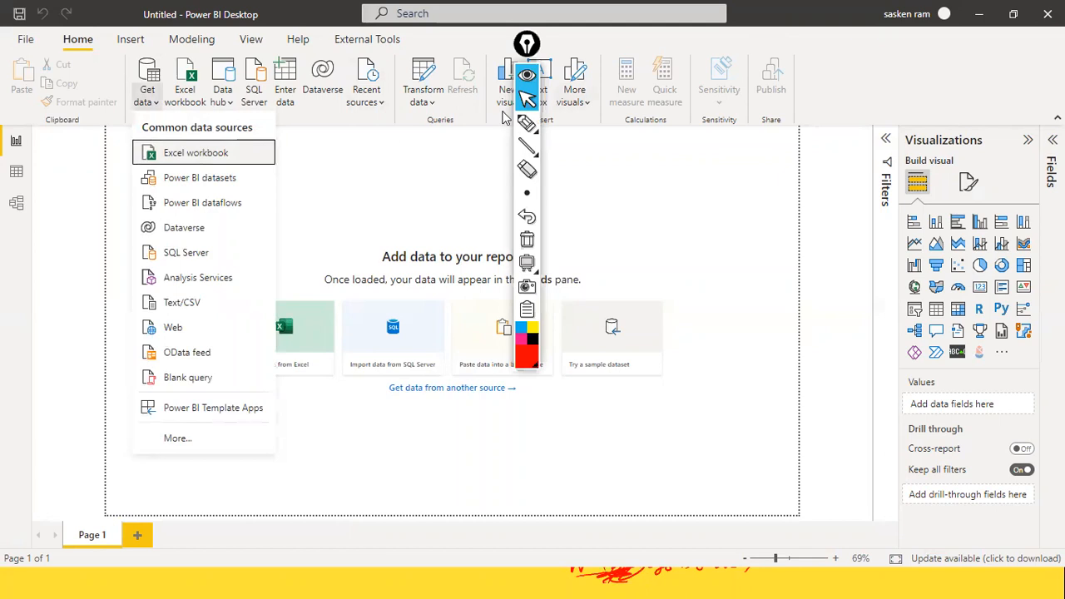
drag(530, 46, 857, 335)
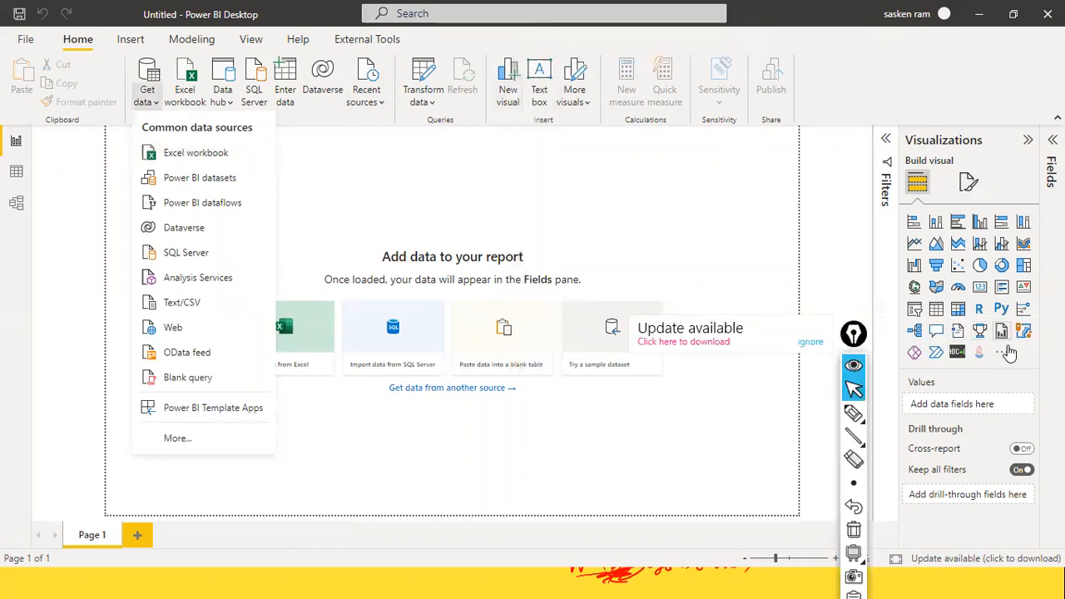
click(815, 346)
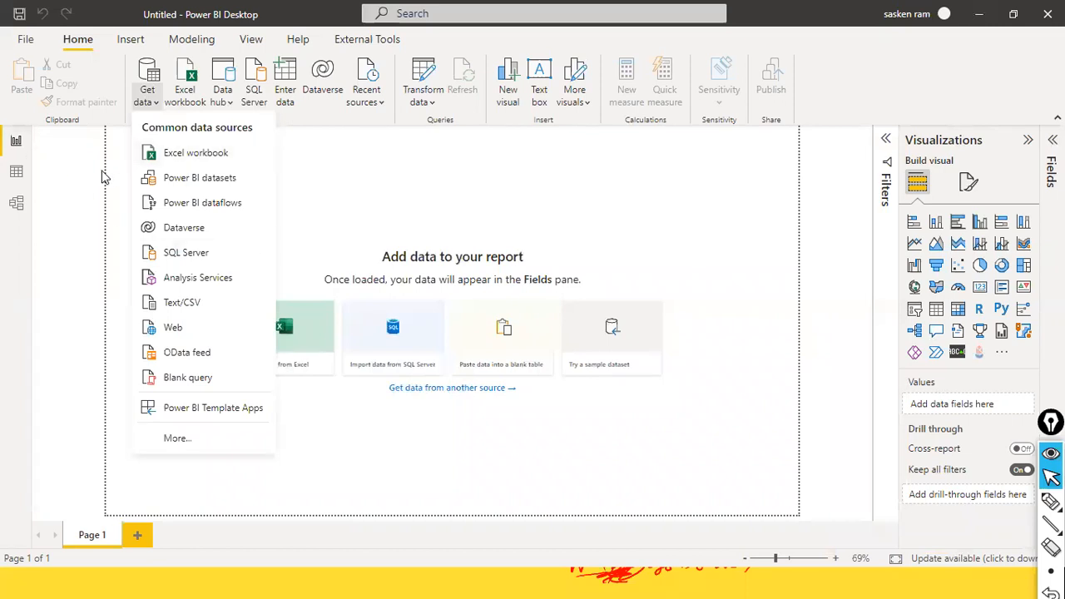
click(381, 197)
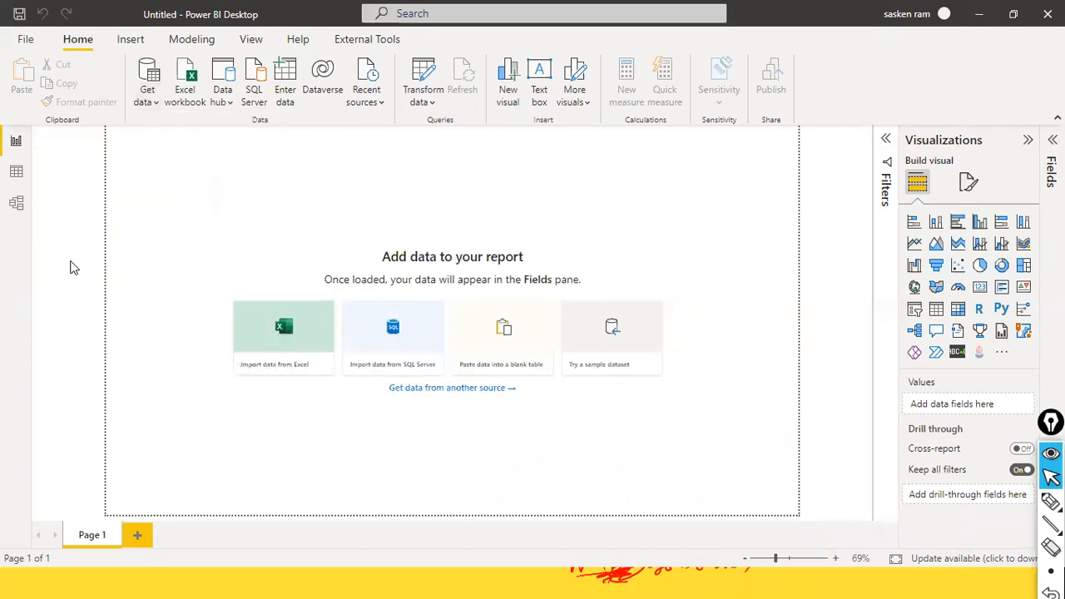
Step: Draw a red annotation arrow pointing at the Get data command and return to the normal cursor
key(a)
mouse_move(54, 243)
mouse_down()
mouse_move(114, 114)
mouse_move(130, 106)
mouse_up()
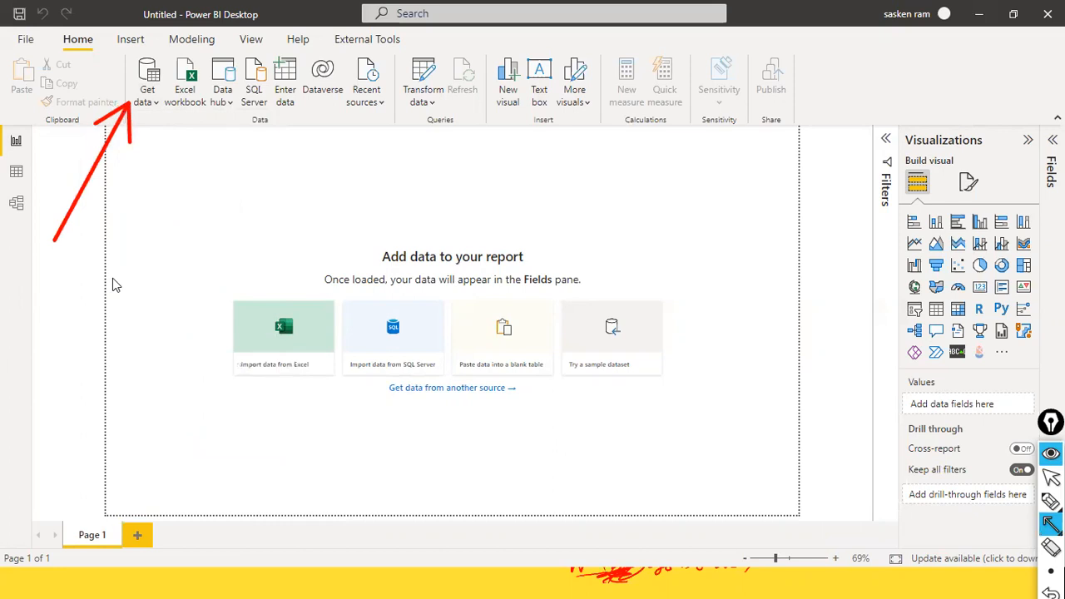
key(ctrl+shift+2)
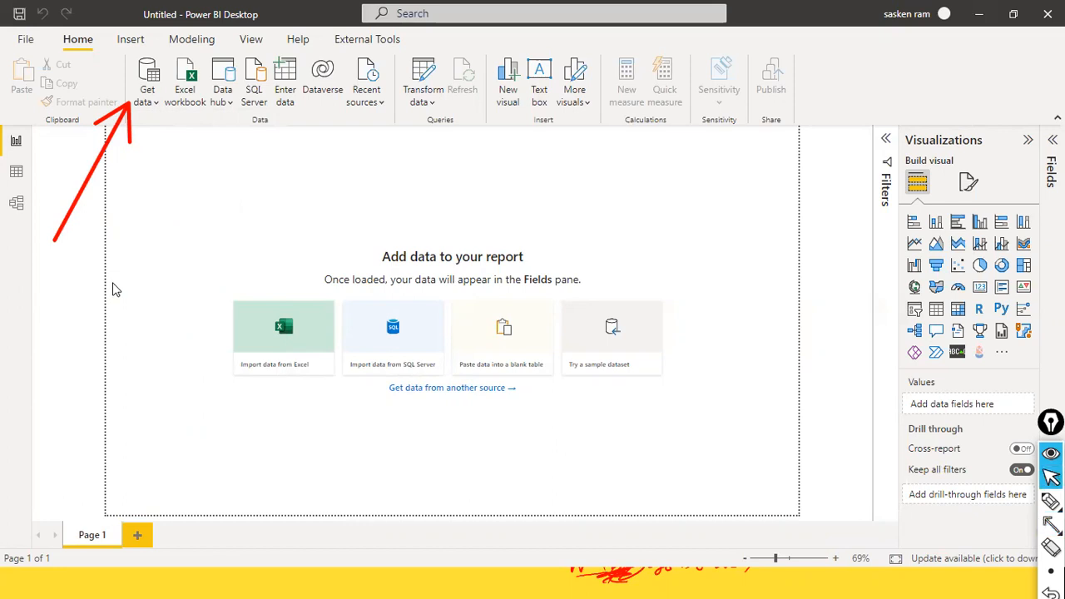
Step: Connect to sales_w04.csv in the dat1 folder on Local Disk (D:) as a Text/CSV data source
click(150, 98)
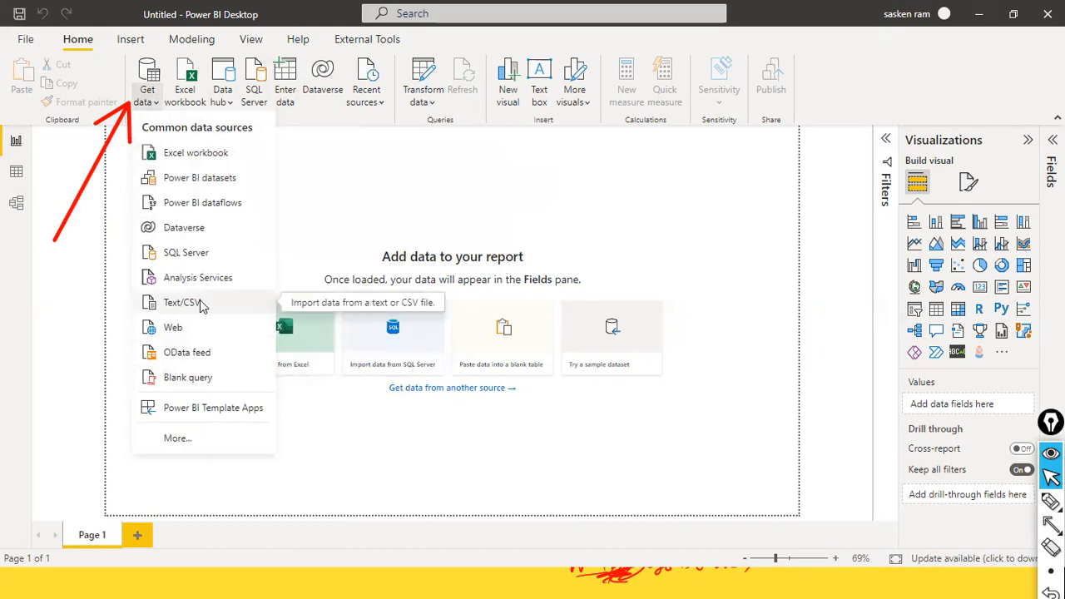
click(175, 308)
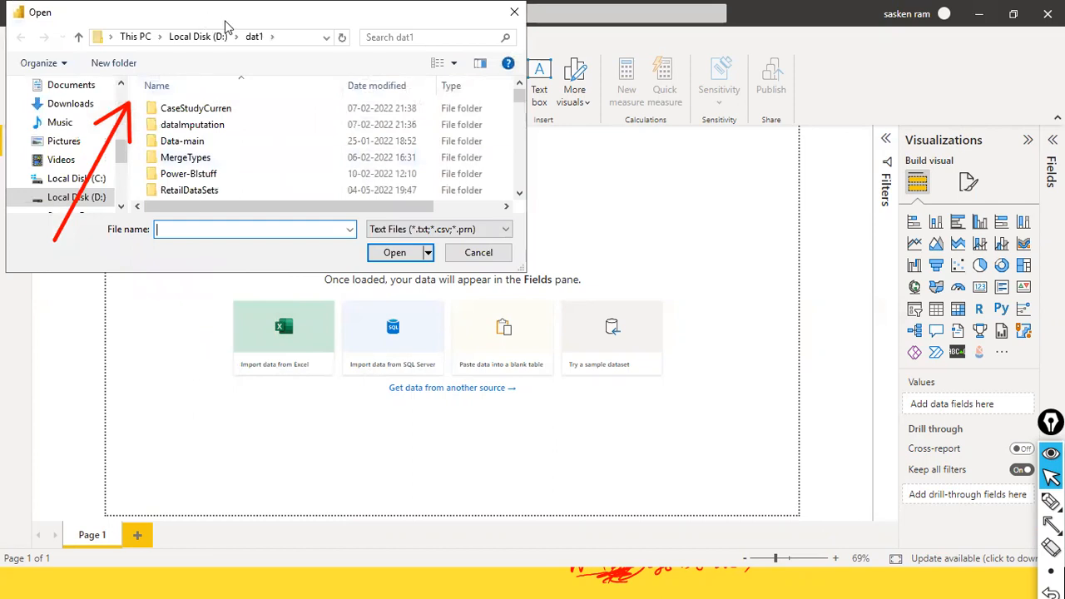
drag(224, 26, 469, 121)
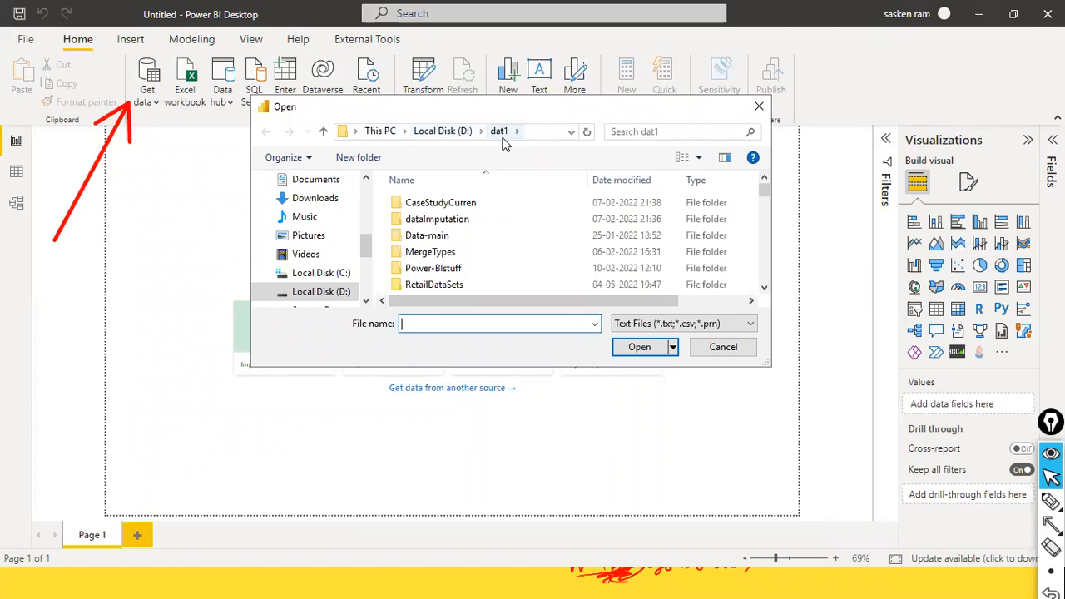
scroll(458, 271, down, 5)
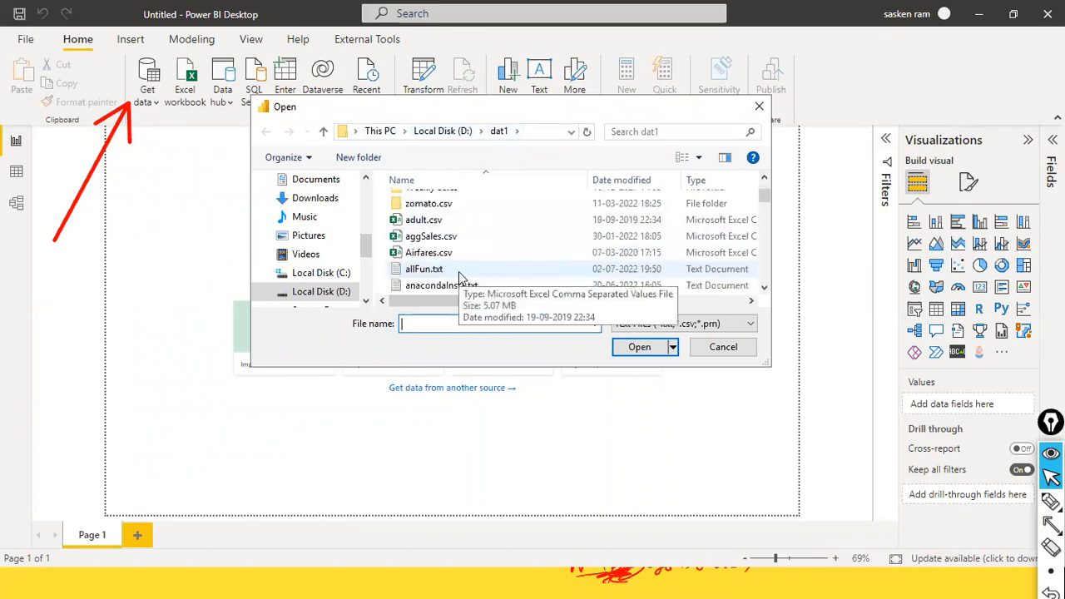
scroll(457, 287, down, 5)
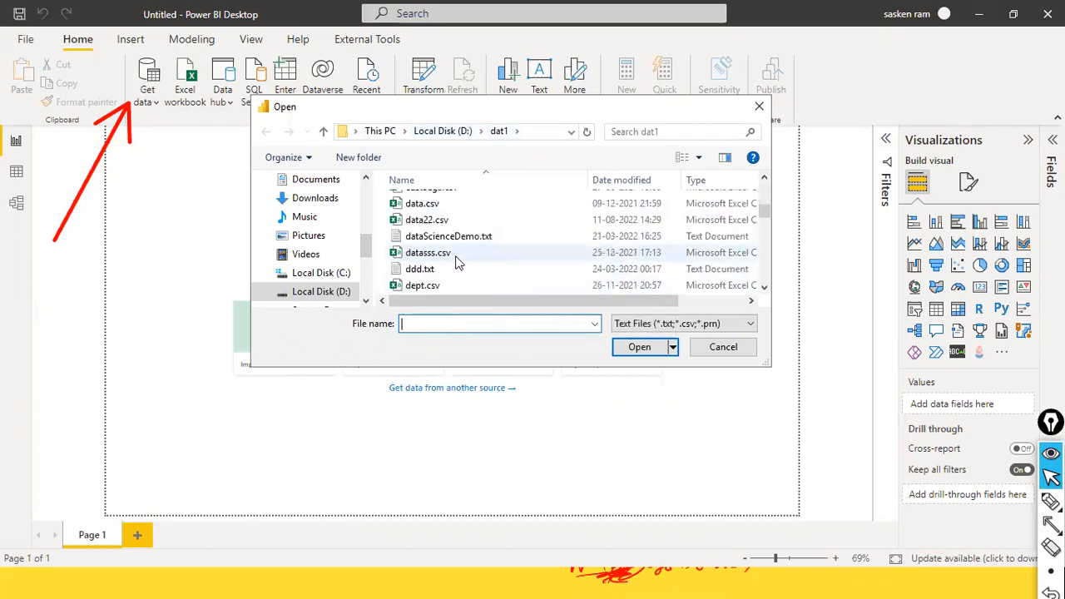
click(457, 258)
key(s)
key(s)
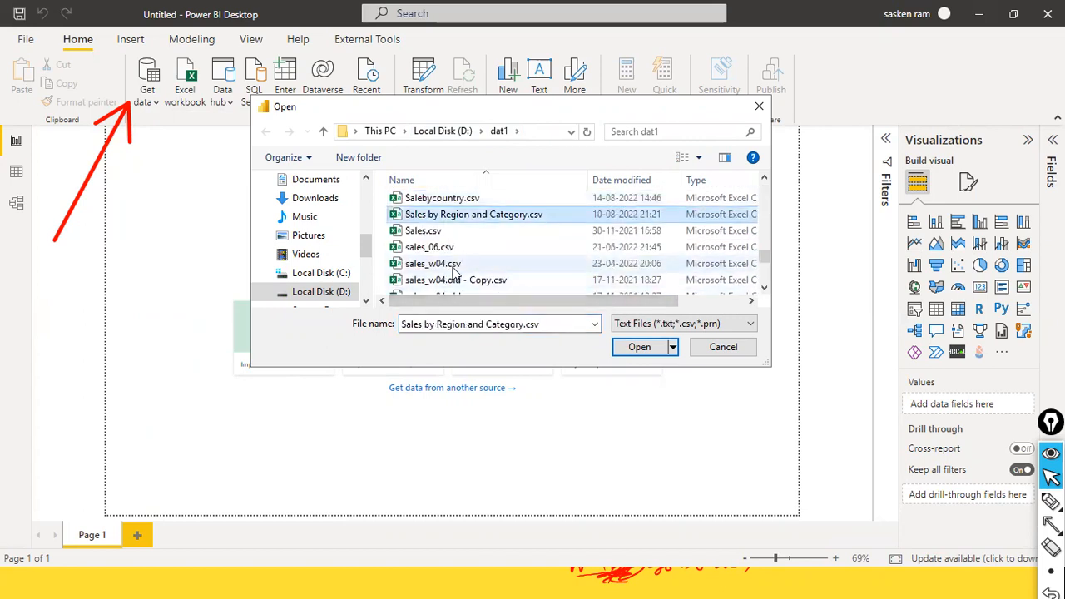
click(453, 265)
click(645, 349)
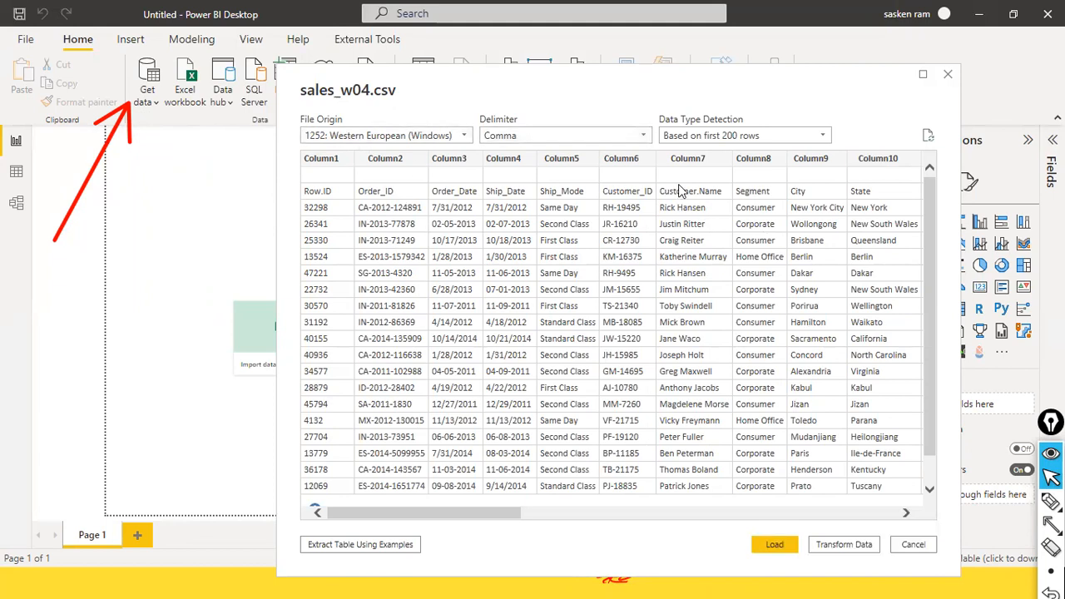
Step: Examine the rows and all columns in the sales_w04.csv import preview, from Row.ID through Return
scroll(404, 243, down, 2)
scroll(406, 257, up, 2)
scroll(411, 331, down, 2)
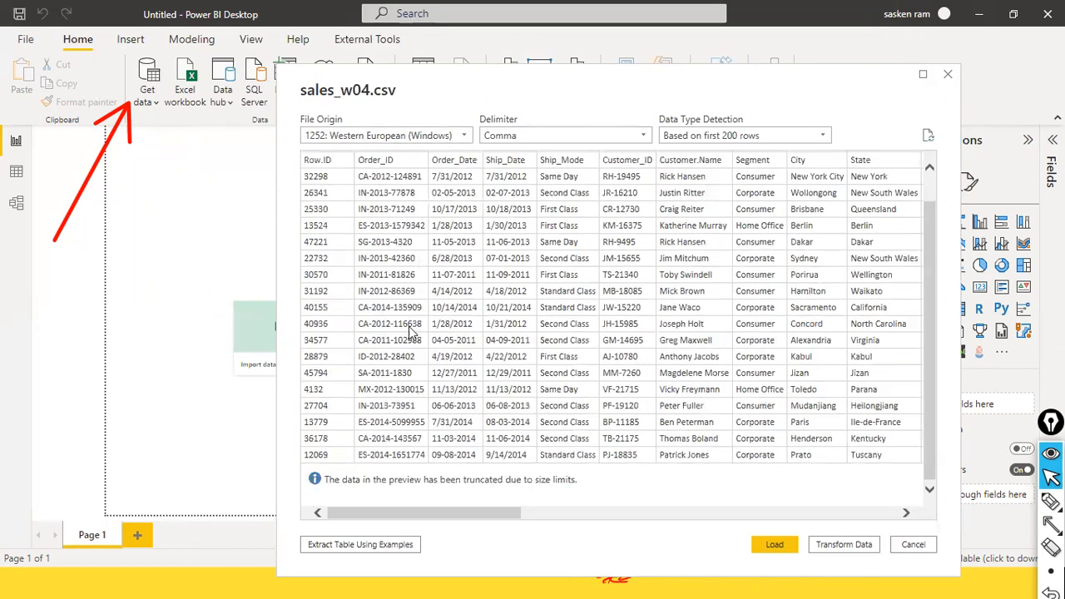
scroll(408, 329, up, 2)
scroll(406, 333, down, 2)
scroll(401, 345, up, 2)
scroll(400, 329, down, 2)
scroll(391, 349, down, 3)
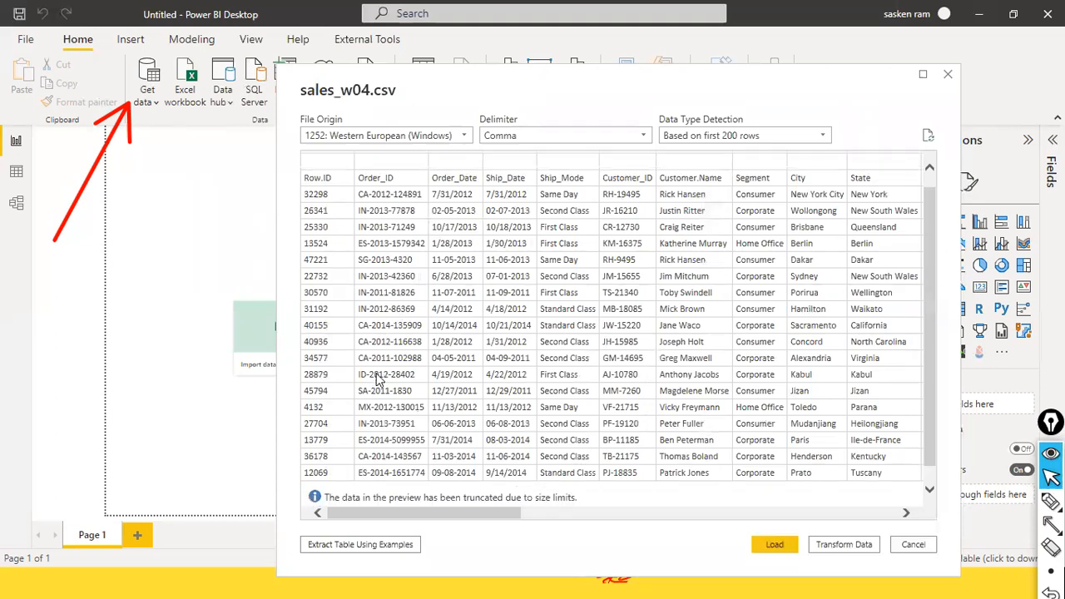
scroll(381, 423, up, 3)
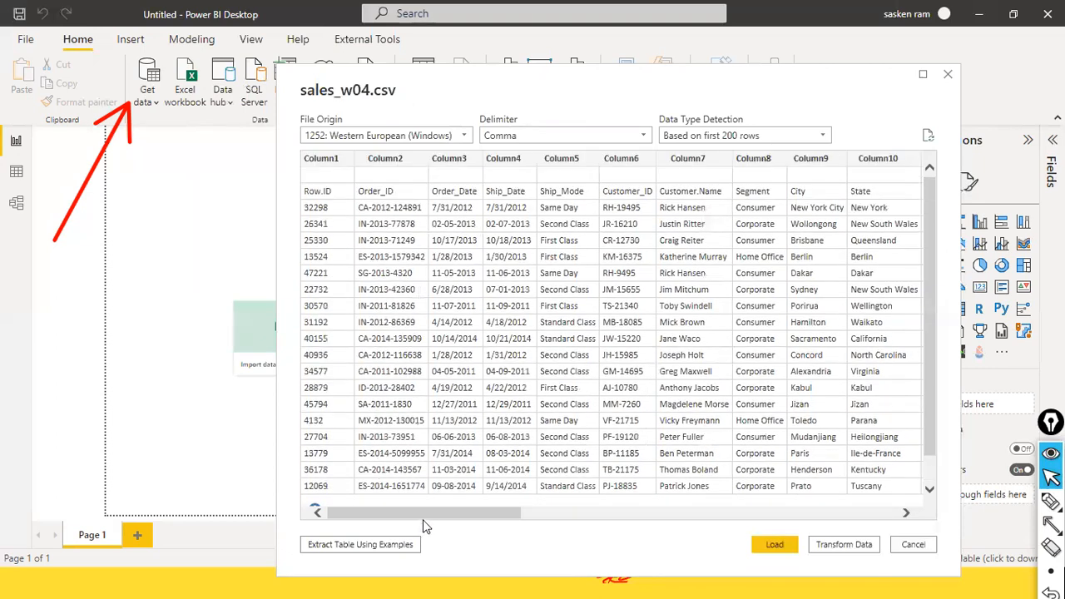
drag(491, 516, 895, 518)
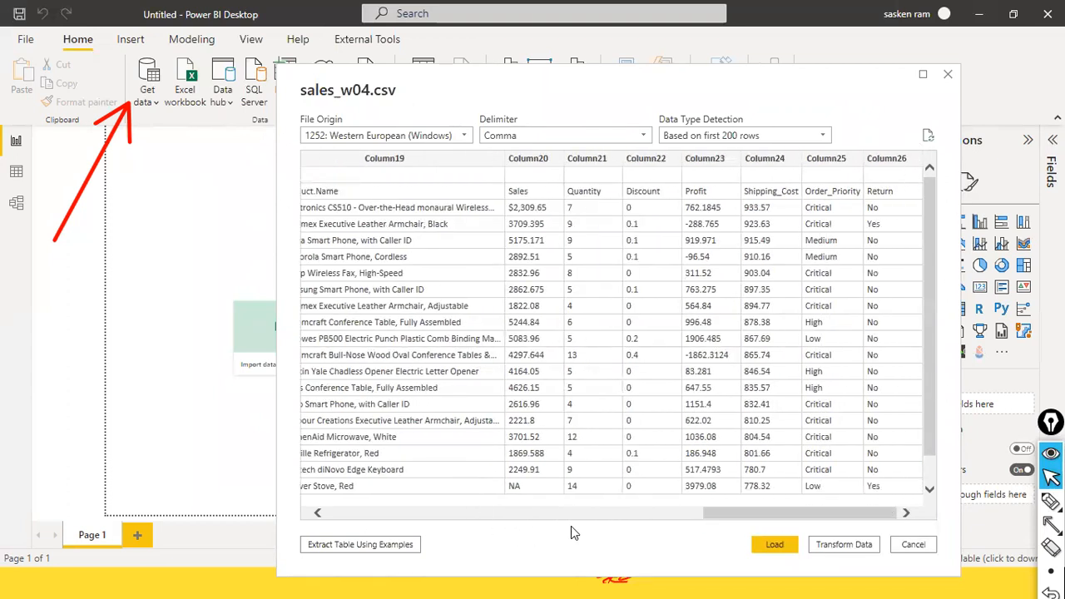
scroll(585, 516, left, 10)
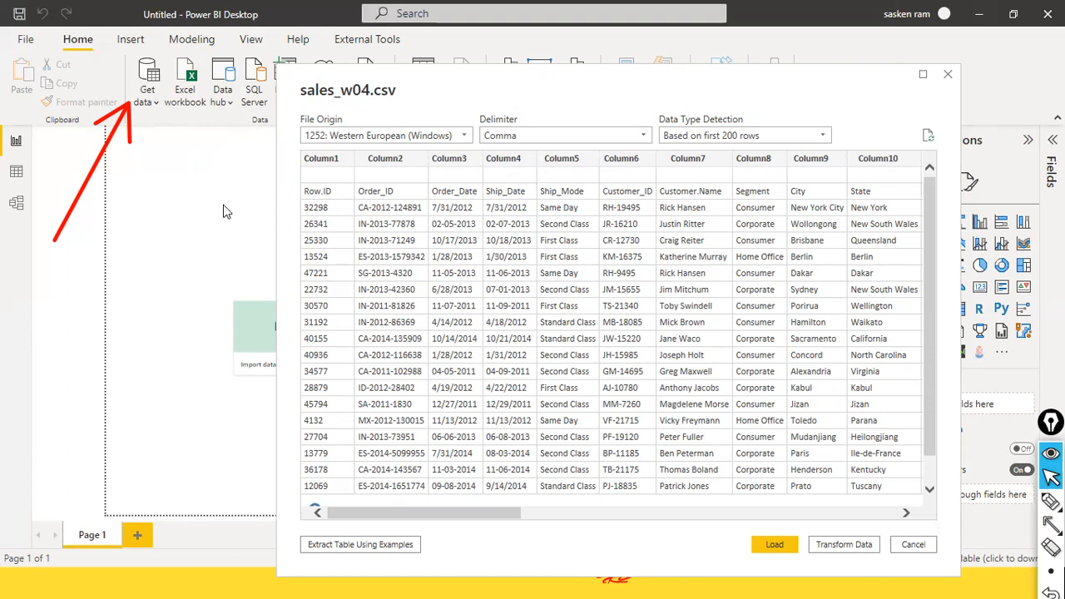
Step: Draw a red annotation arrow pointing at the Row.ID header row of the preview and return to the normal cursor
key(ctrl+shift+a)
drag(236, 188, 297, 189)
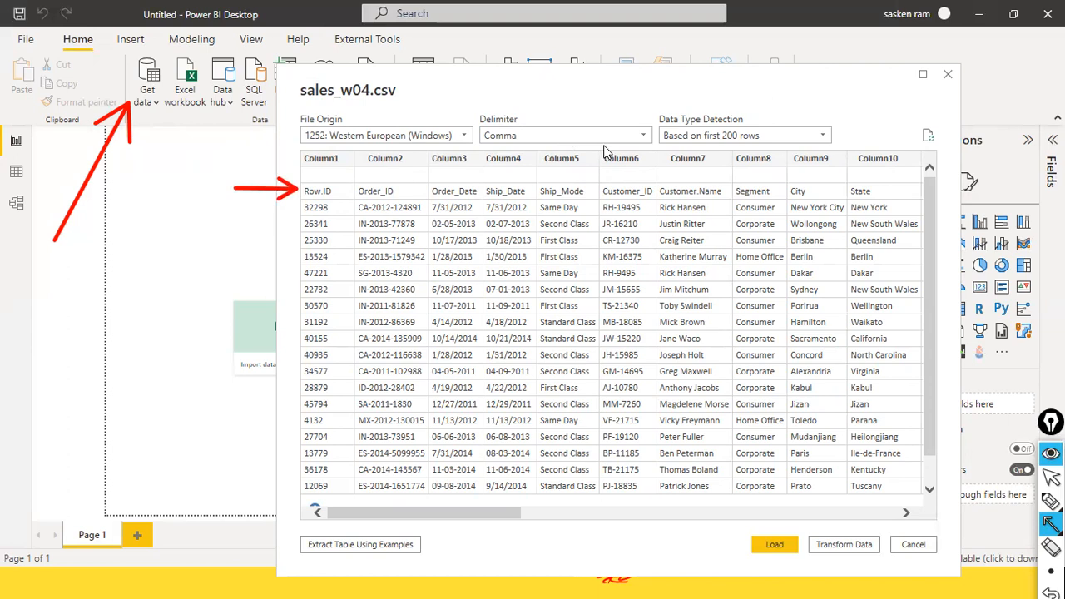
key(ctrl+shift+2)
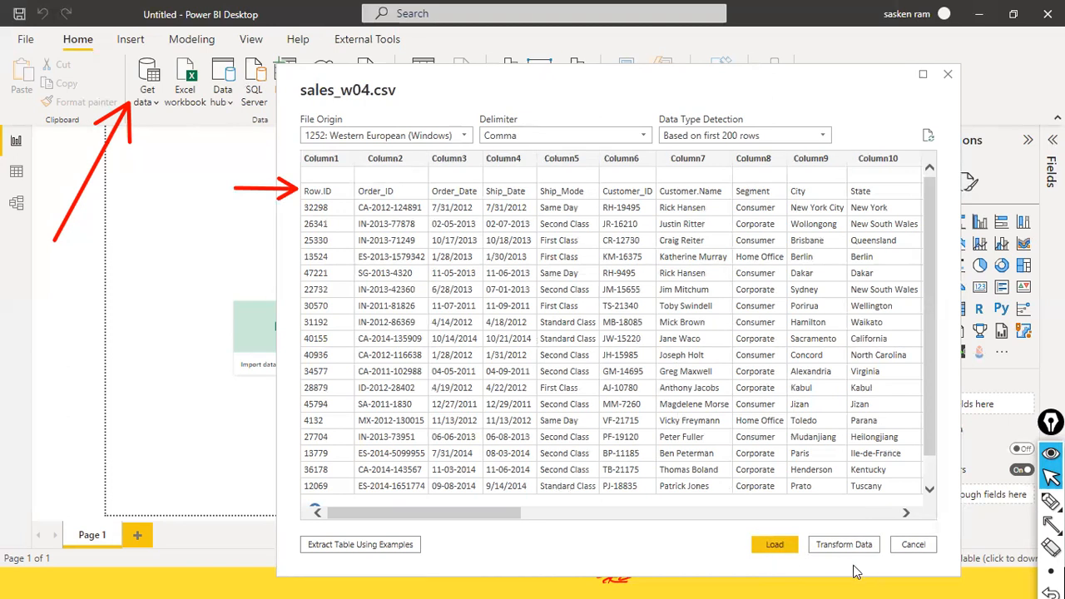
Step: Load the sales_w04.csv data into the report and draw two red annotation arrows pointing at the Fields pane
click(769, 545)
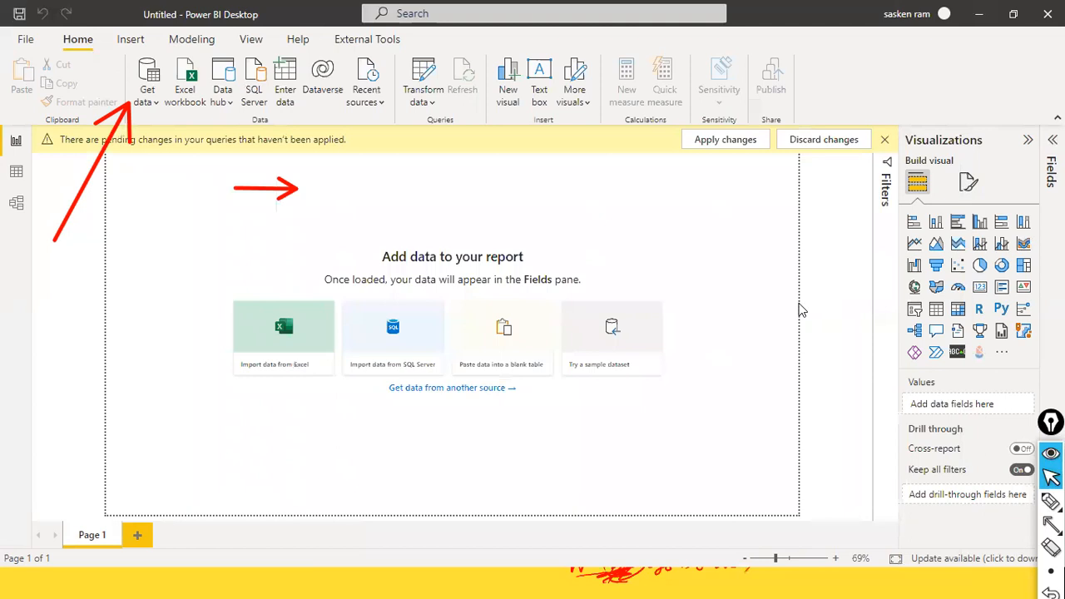
key(ctrl+shift+F2)
drag(1005, 43, 1044, 121)
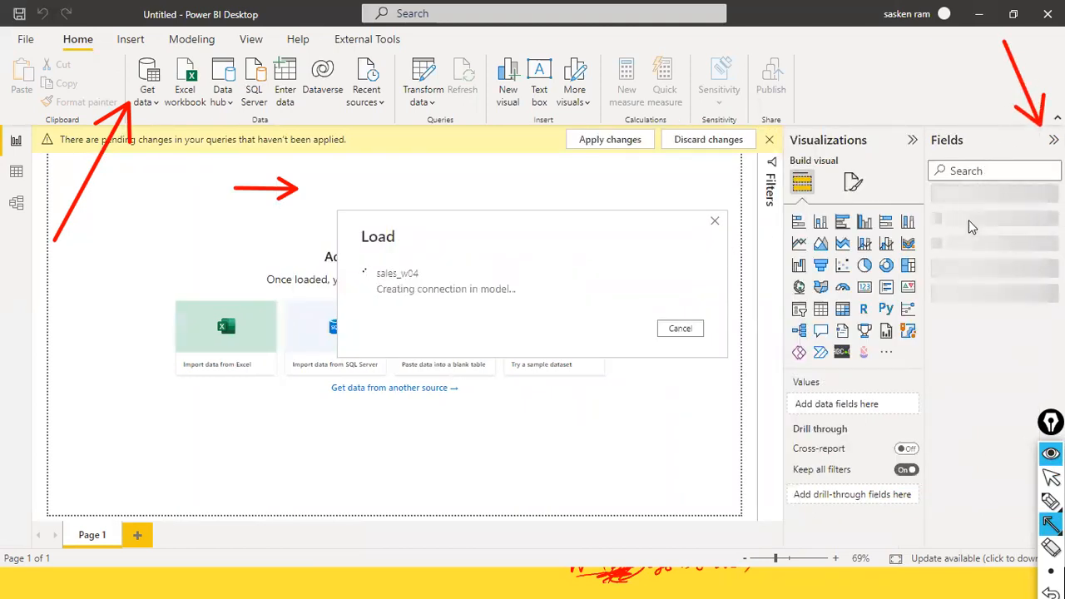
drag(973, 45, 976, 123)
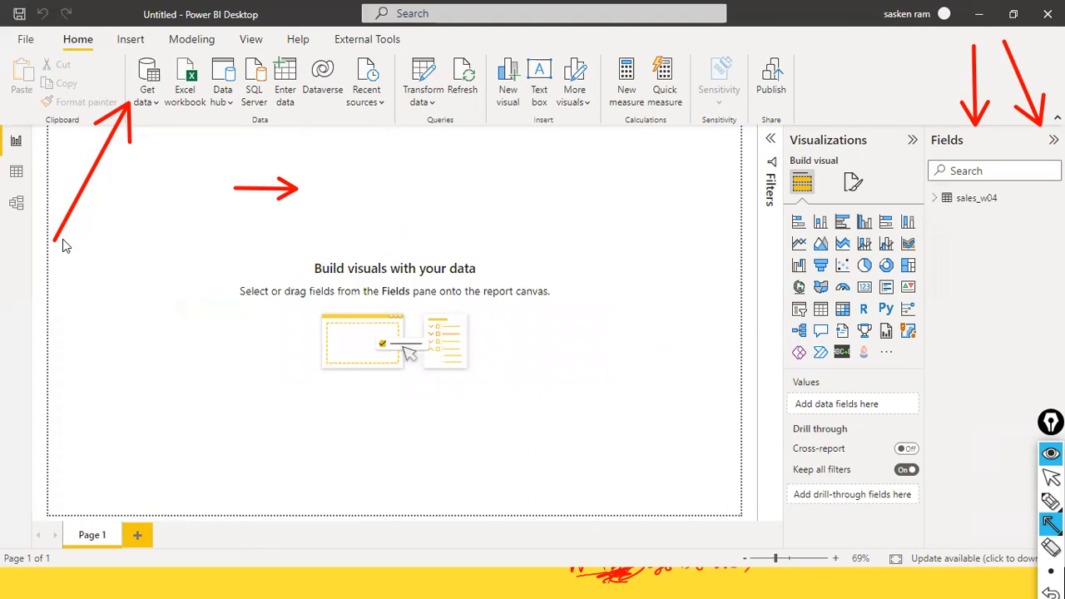
Step: Clear all annotations and draw a red arrow pointing at the sales_w04 table in the Fields pane
key(ctrl+shift+2)
key(ctrl+shift+7)
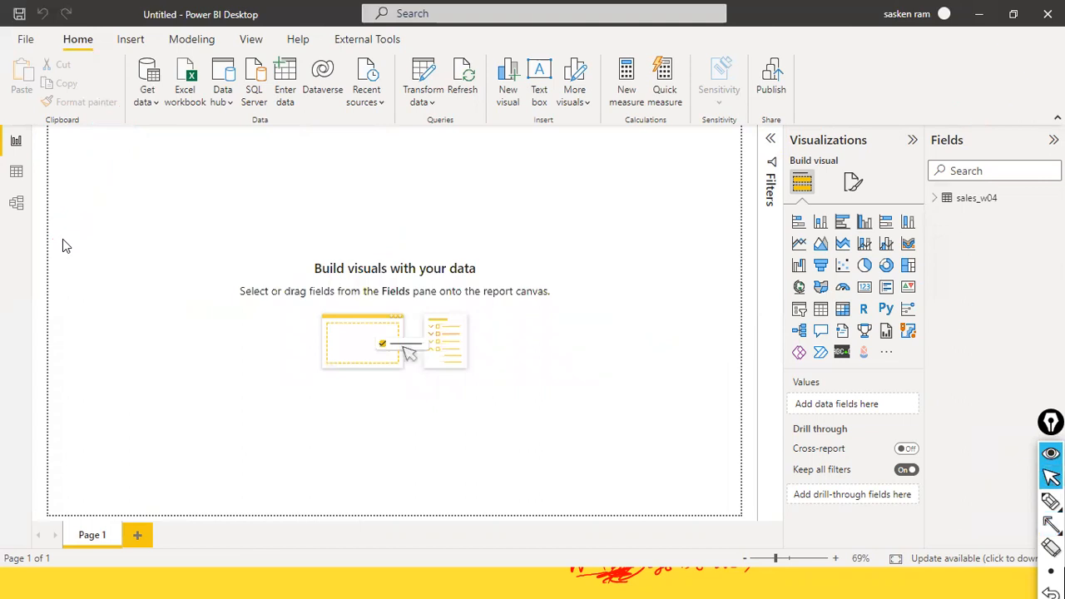
key(ctrl+shift+4)
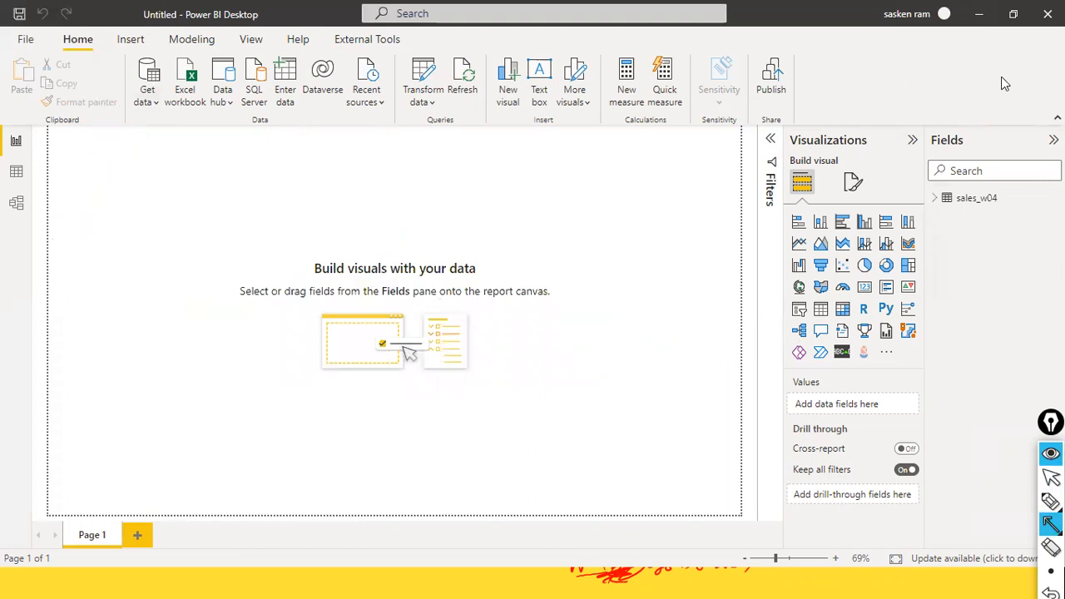
drag(1002, 60, 990, 197)
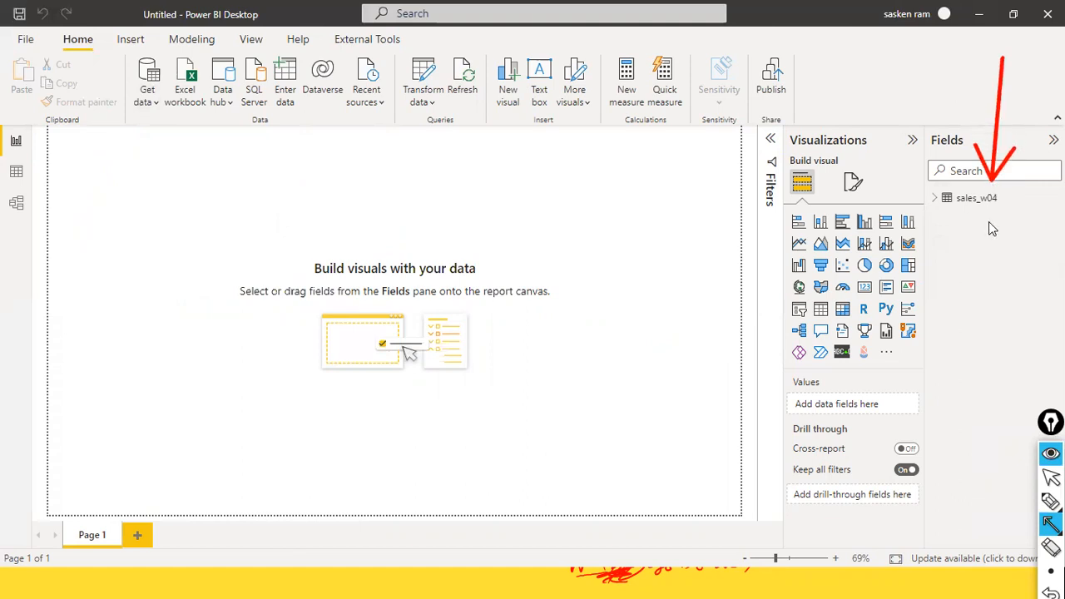
Step: Expand the sales_w04 table in the Fields pane and mark its expand control with a red annotation arrow
click(934, 199)
click(934, 199)
click(934, 199)
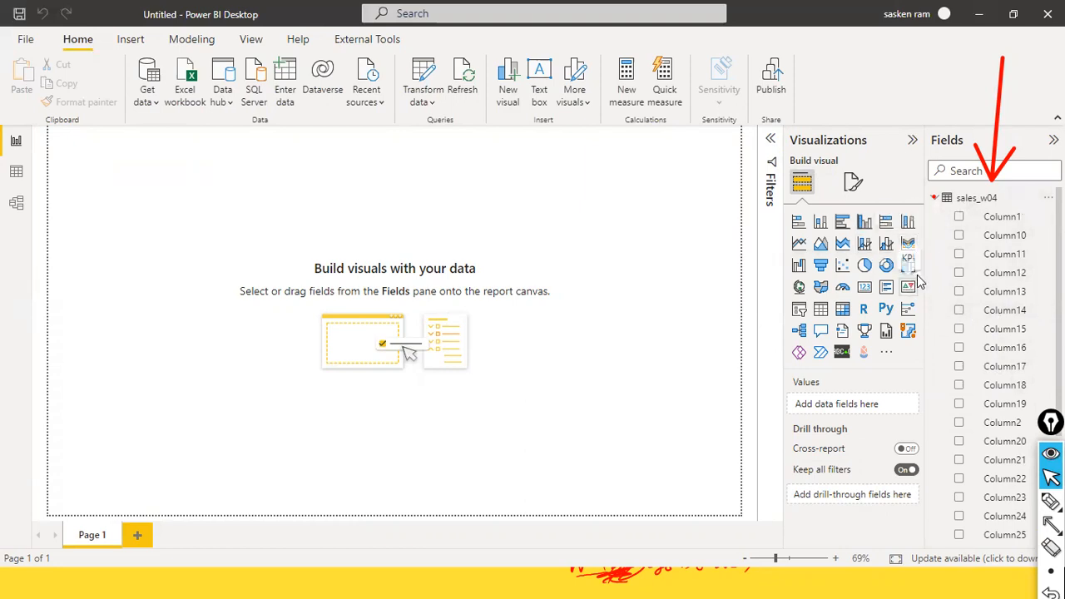
key(ctrl+shift+a)
drag(931, 266, 931, 209)
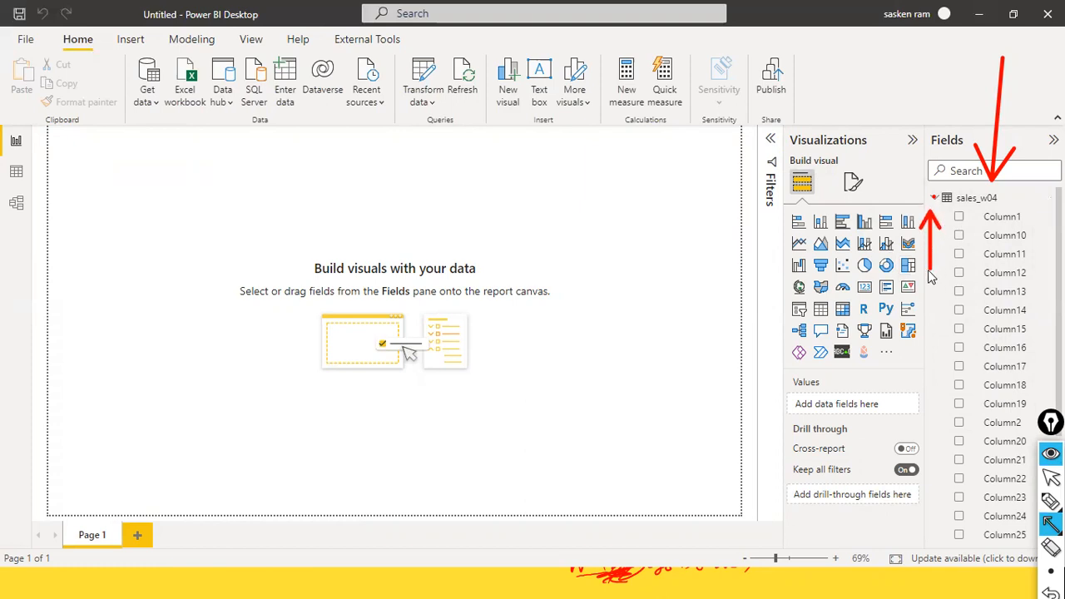
Step: Clear the annotations, draw a red arrow pointing at the Data view icon, and return to the normal cursor
key(ctrl+shift+7)
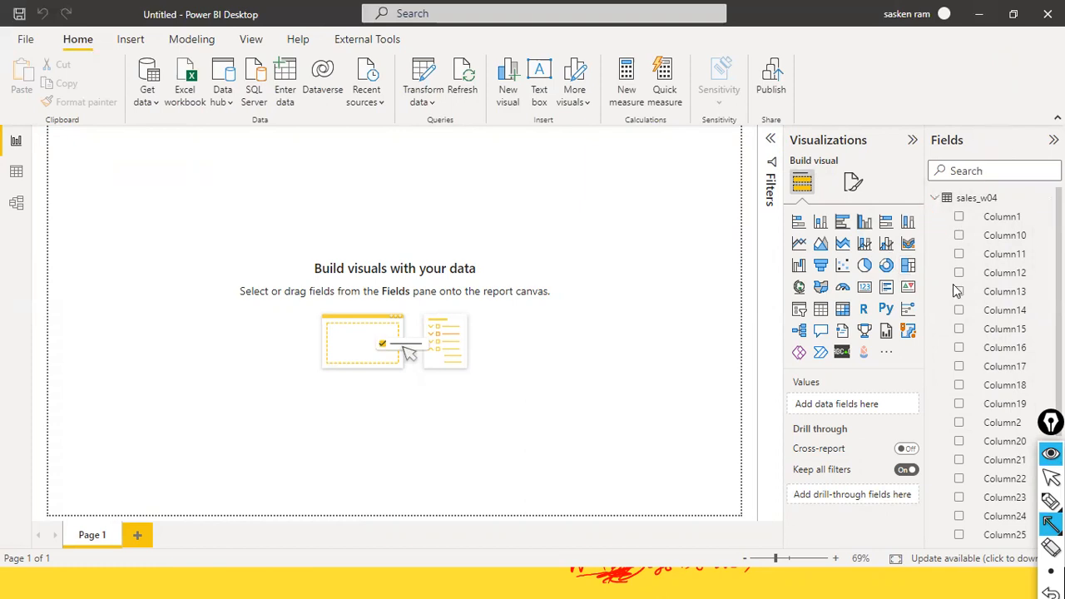
drag(887, 191, 942, 198)
key(ctrl+z)
mouse_move(139, 190)
mouse_down()
mouse_move(67, 197)
mouse_move(33, 183)
mouse_up()
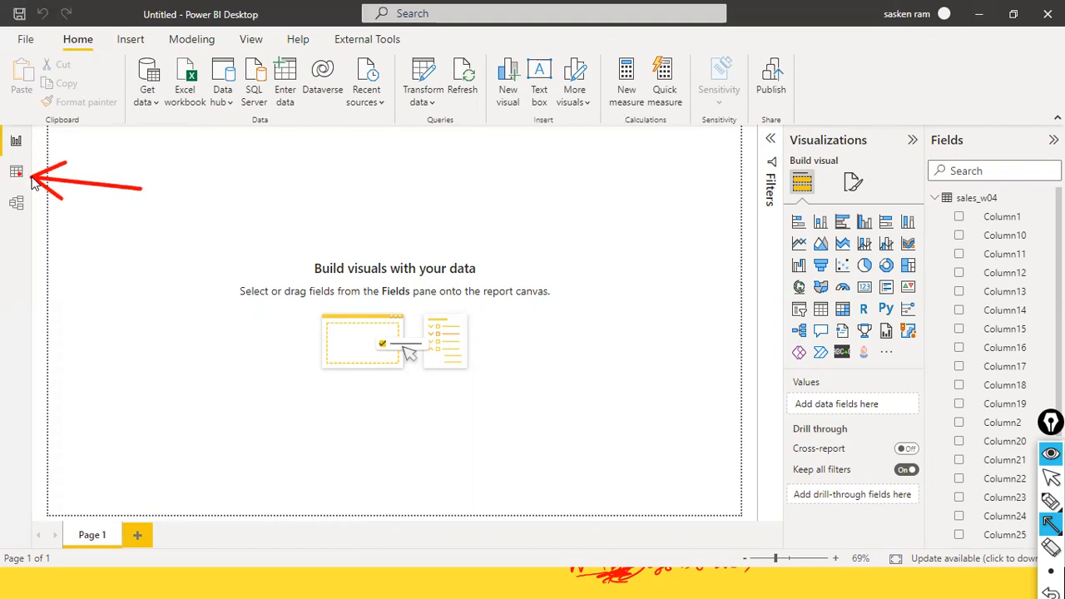
key(ctrl+shift+2)
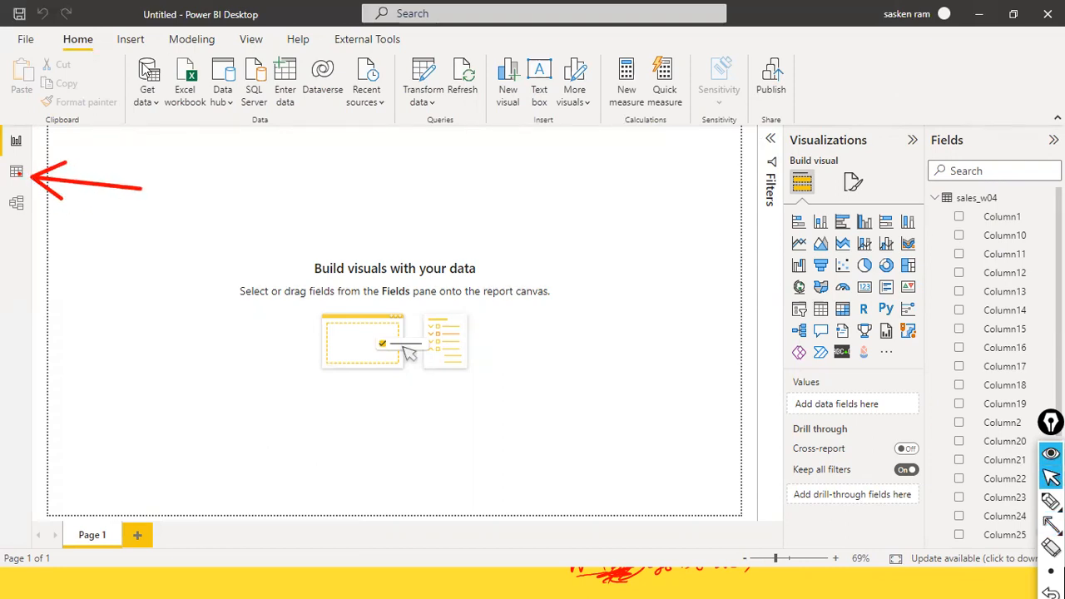
Step: Open the sales_w04 table in Data view, clear the annotation, and examine its rows and columns
click(13, 174)
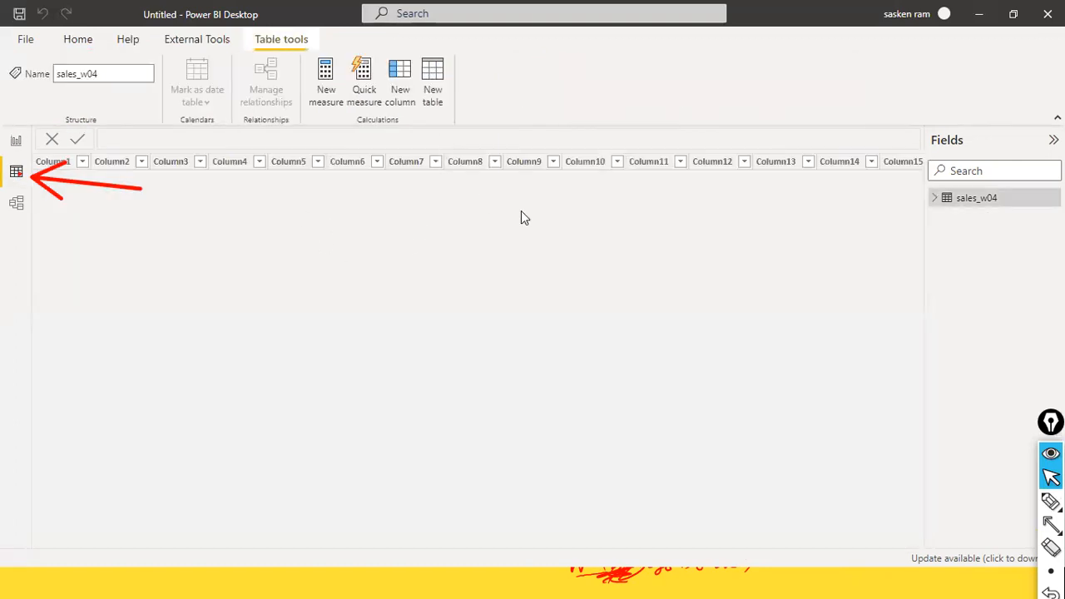
key(ctrl+shift+7)
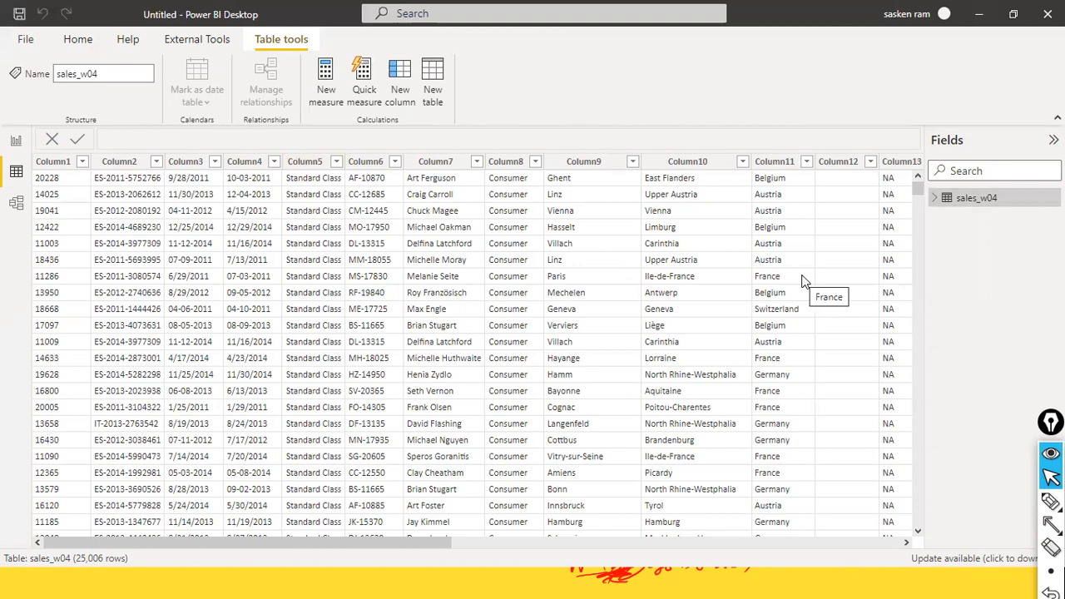
scroll(442, 275, down, 3)
scroll(442, 275, up, 3)
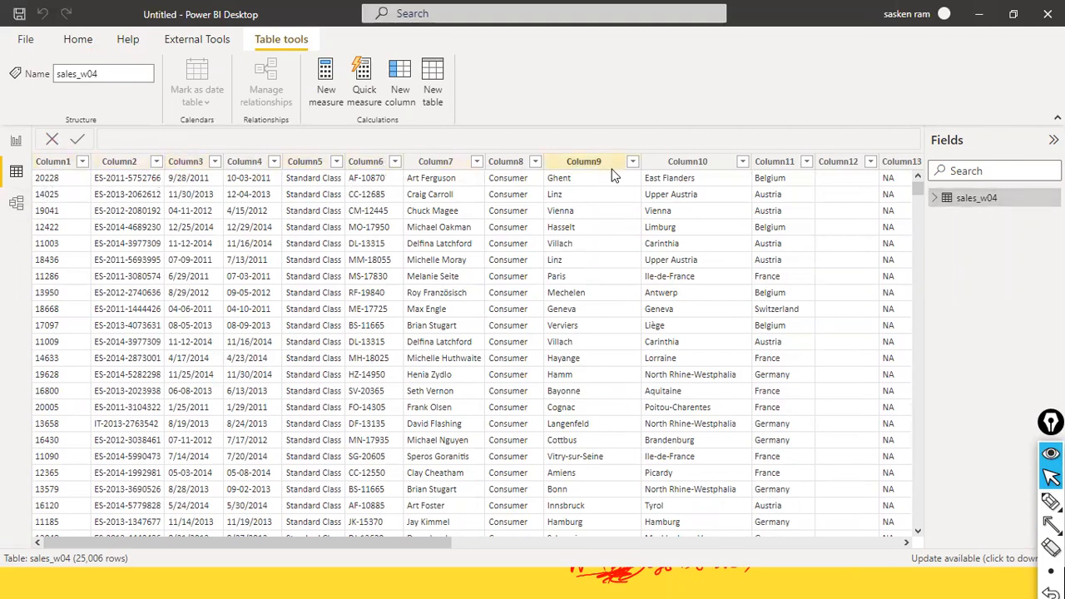
drag(391, 545, 70, 482)
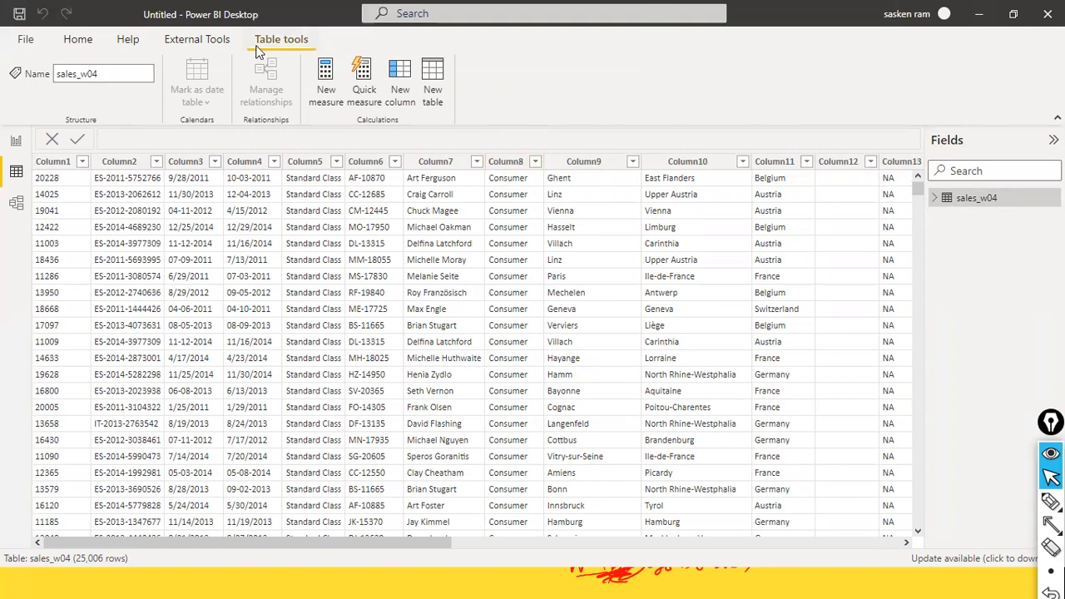
Step: Open the sales_w04 query in Power Query Editor and examine its rows
click(67, 48)
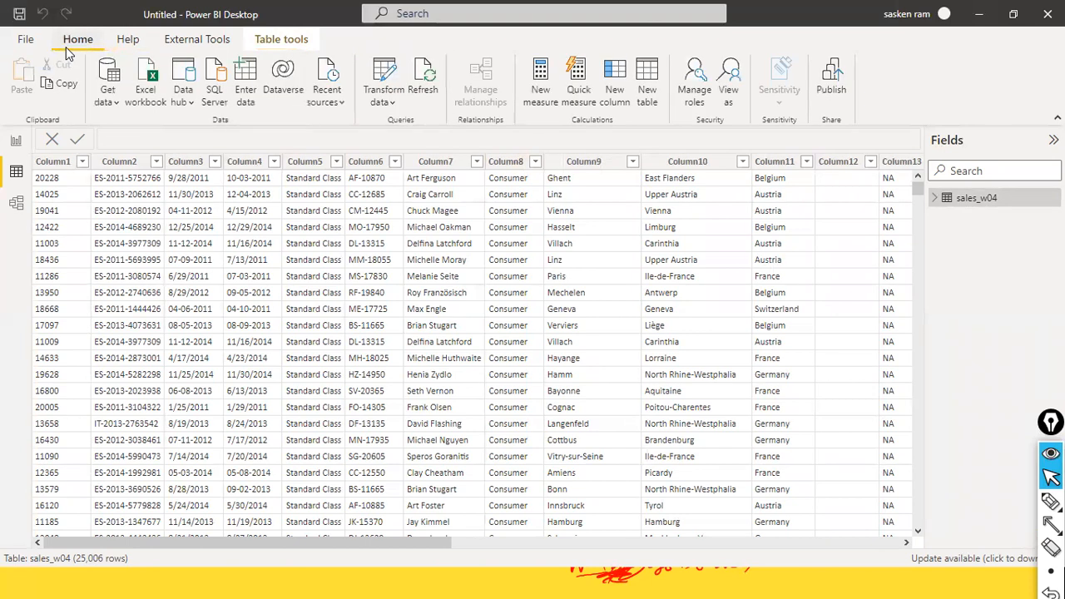
click(384, 101)
click(406, 137)
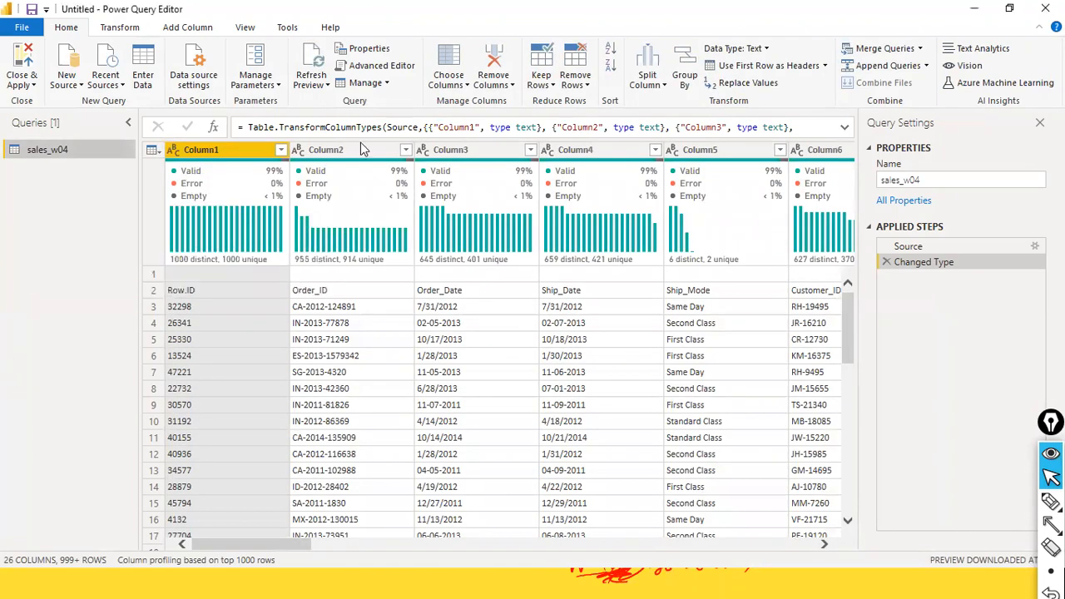
scroll(382, 275, down, 4)
scroll(379, 291, up, 4)
scroll(372, 312, down, 10)
scroll(372, 348, up, 10)
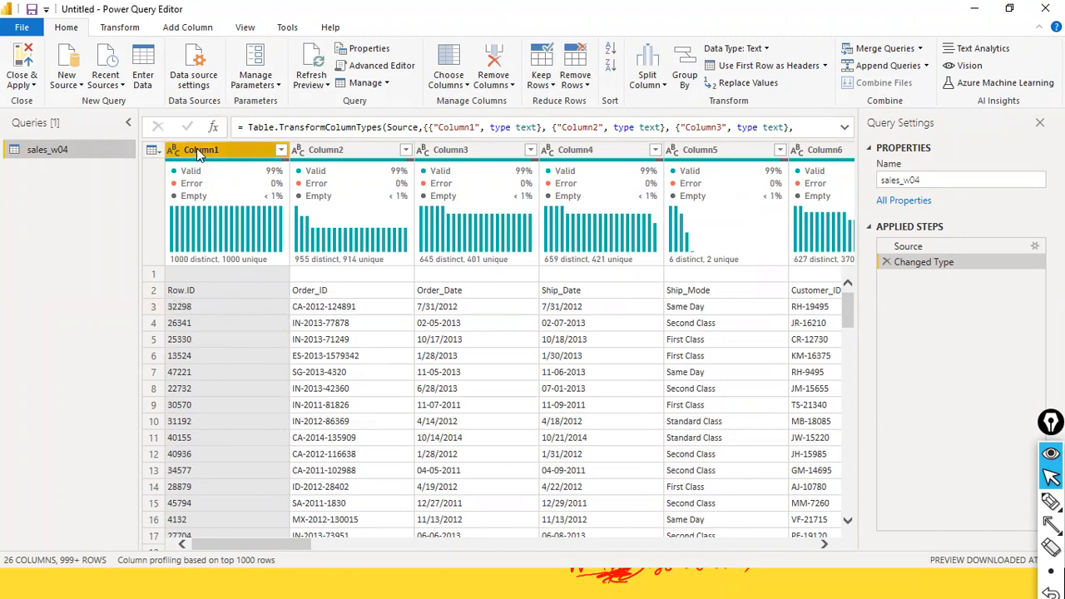
Step: Promote the first row of sales_w04 to headers twice so that Row.ID, Order_ID and Order_Date become column names
click(131, 31)
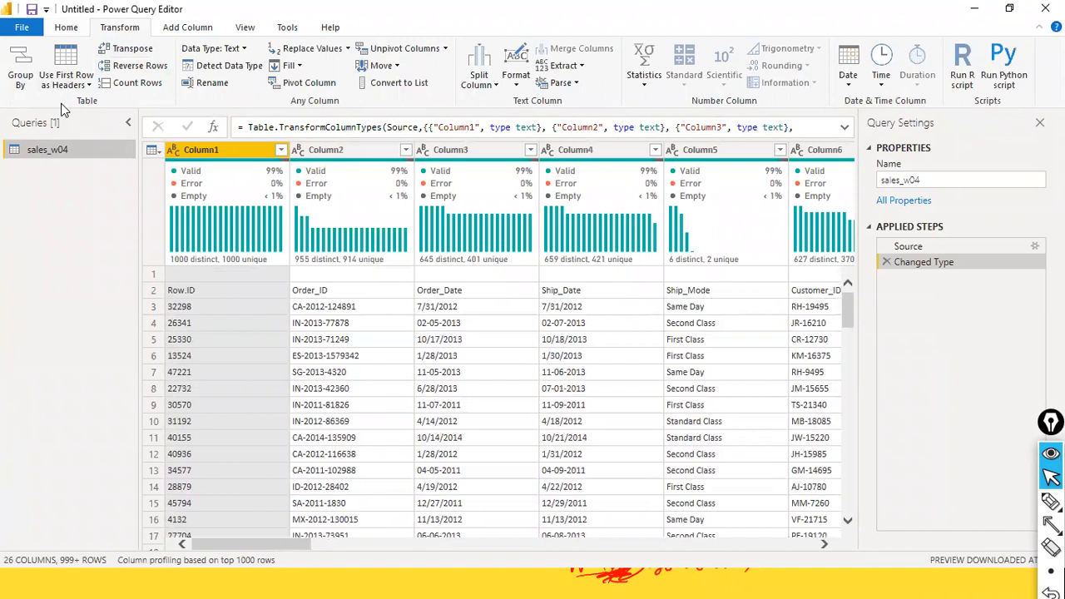
click(88, 86)
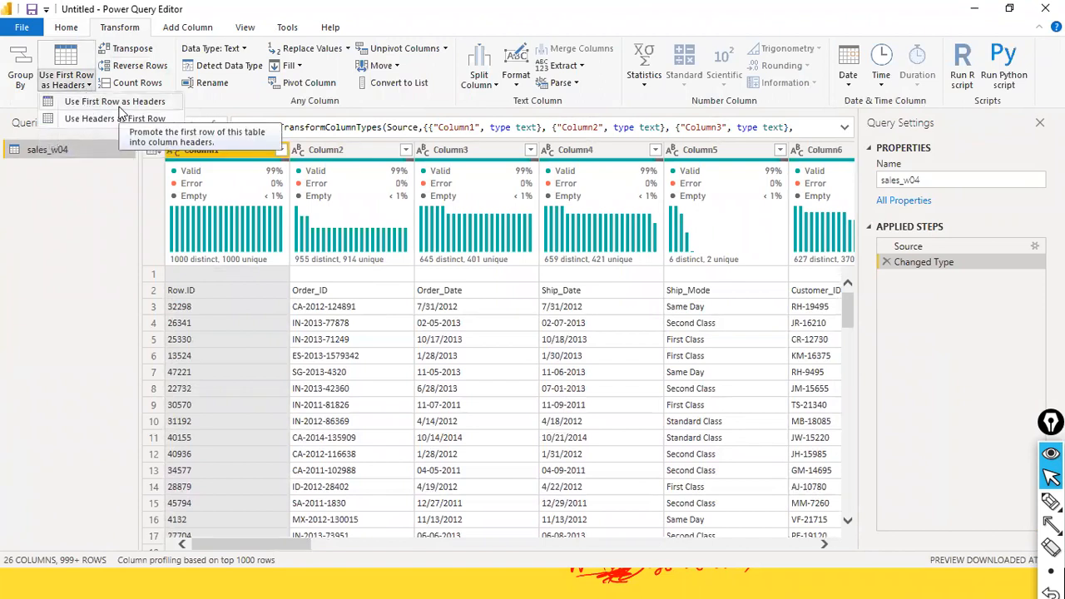
click(119, 104)
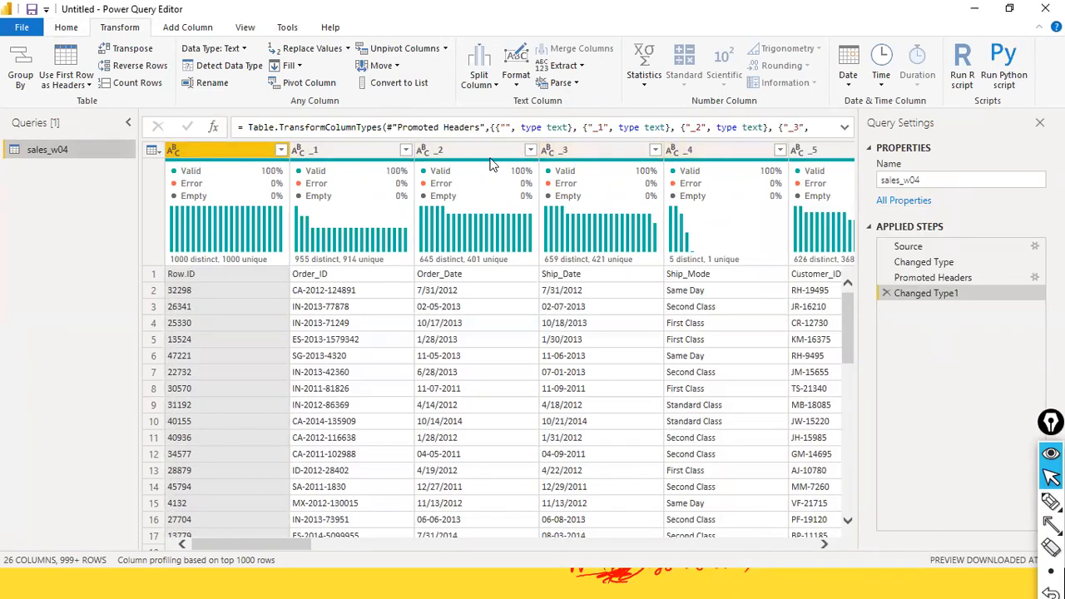
click(87, 85)
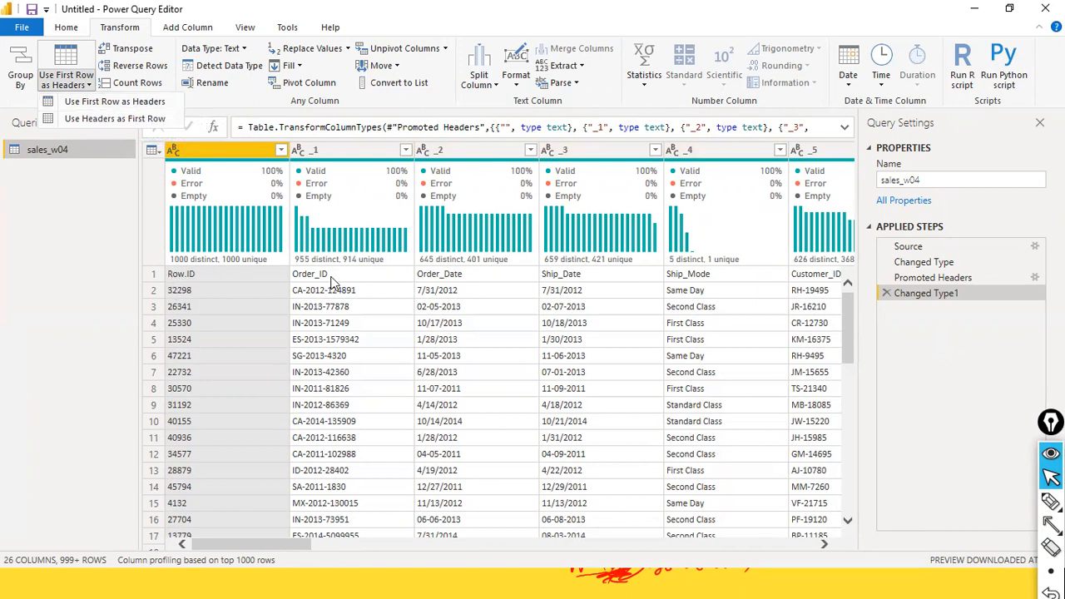
click(100, 100)
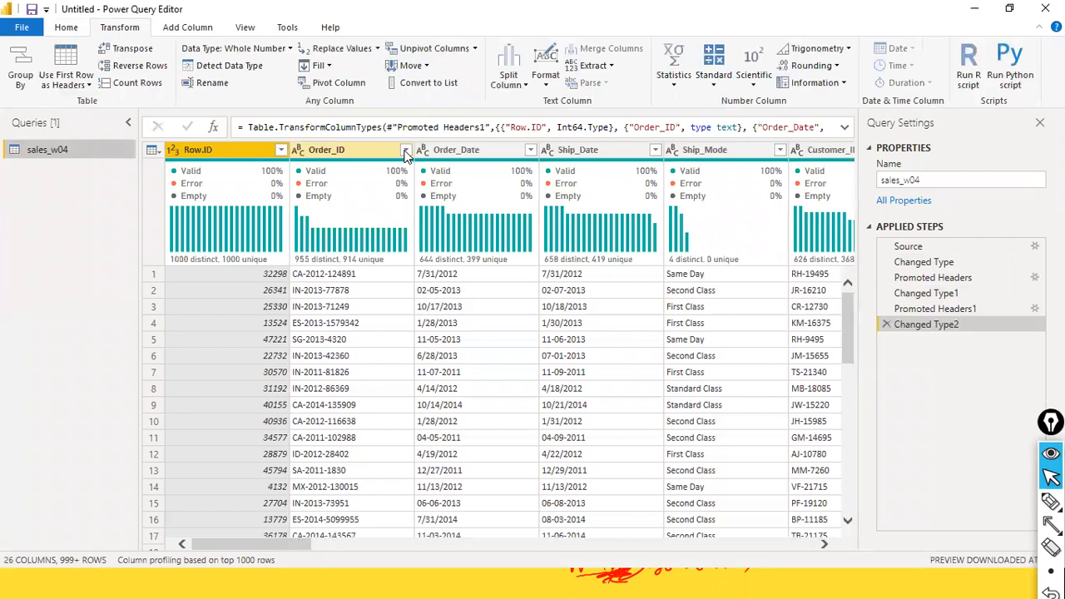
Step: Review the options for using the first row as headers or headers as first row against the sales_w04 columns
click(691, 5)
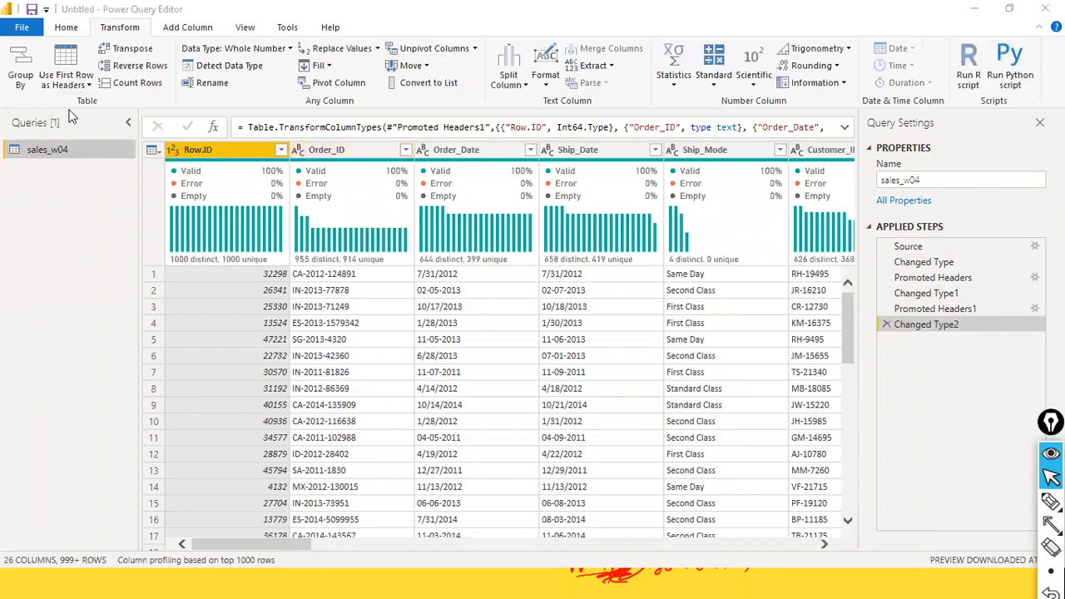
click(61, 163)
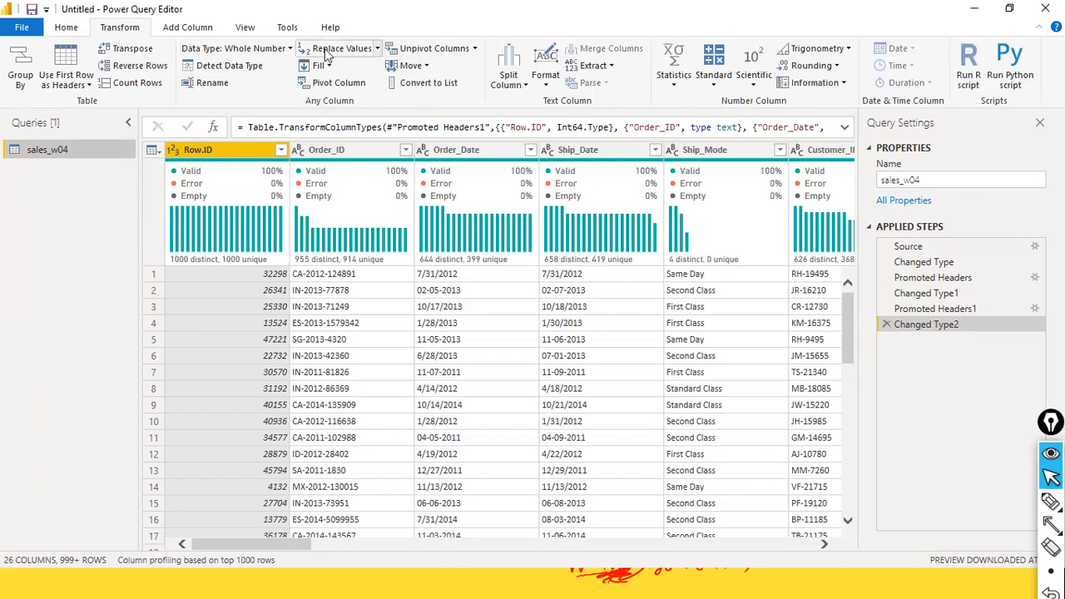
click(87, 86)
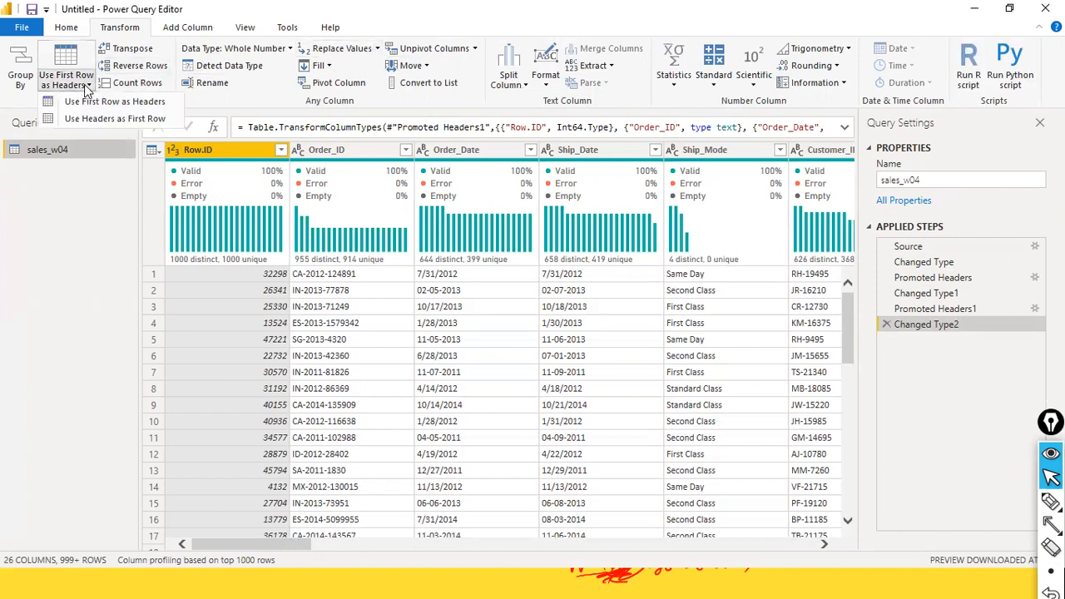
click(89, 226)
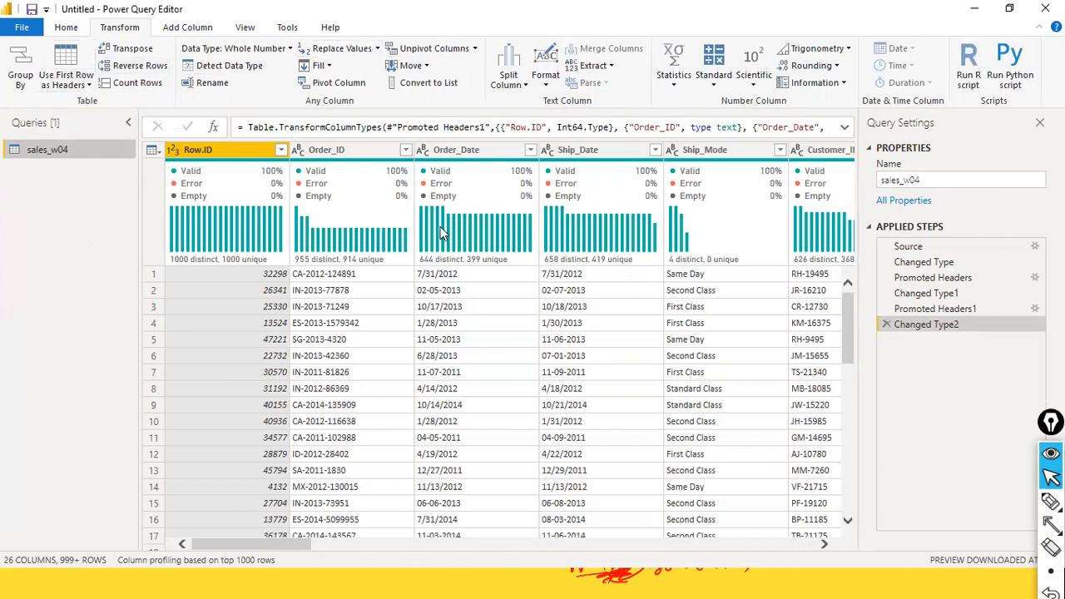
mouse_move(510, 244)
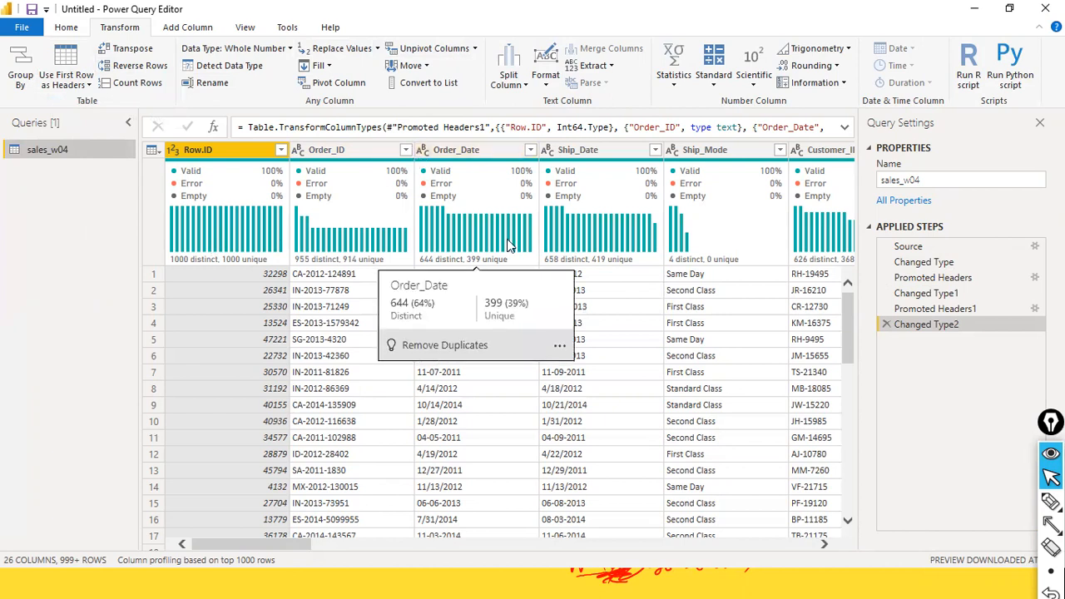
click(87, 86)
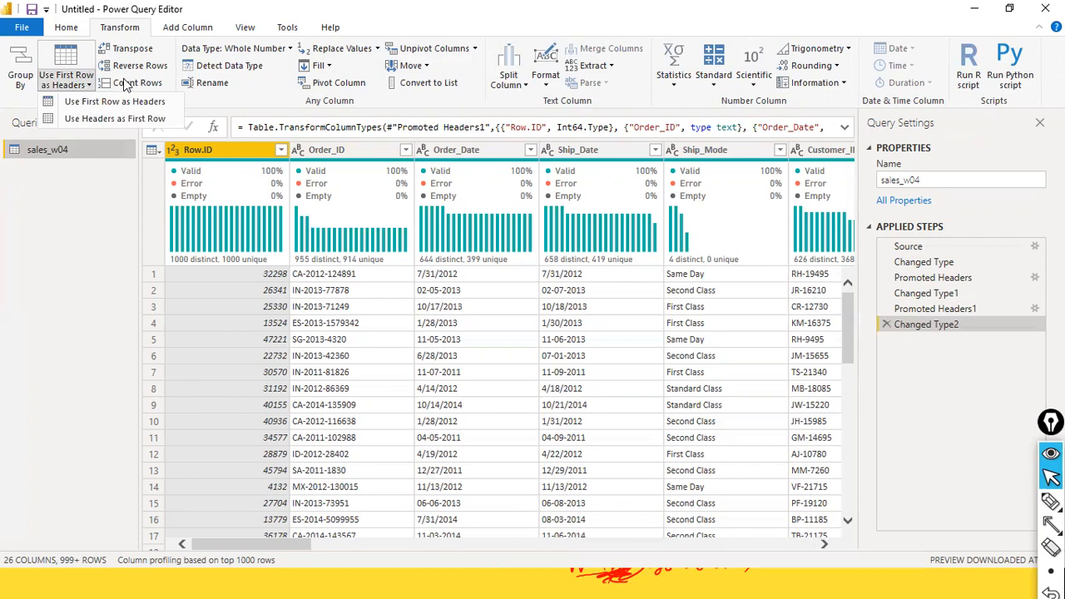
click(411, 5)
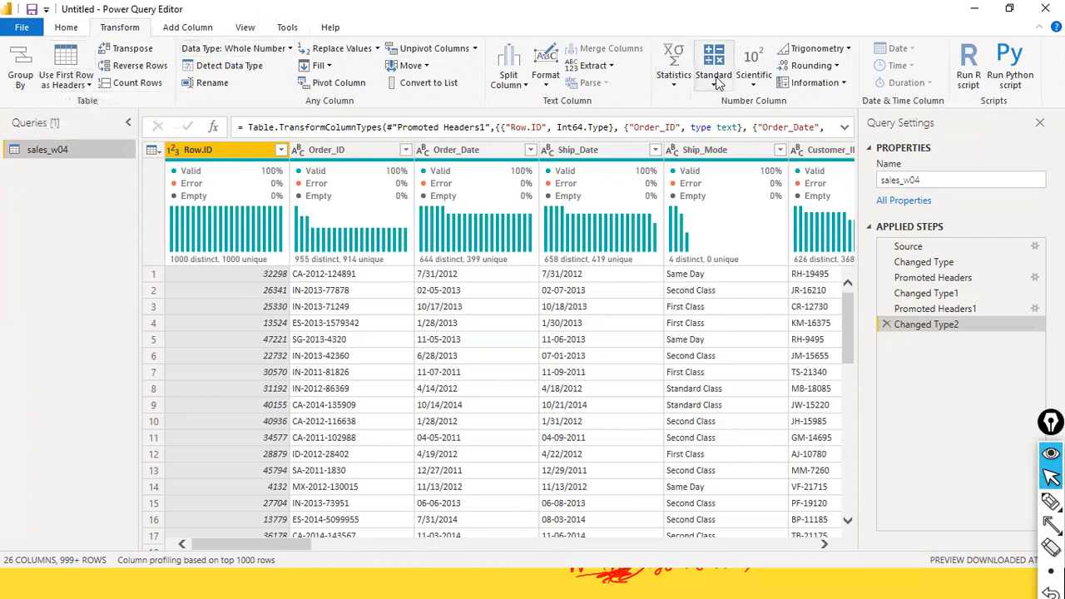
click(87, 84)
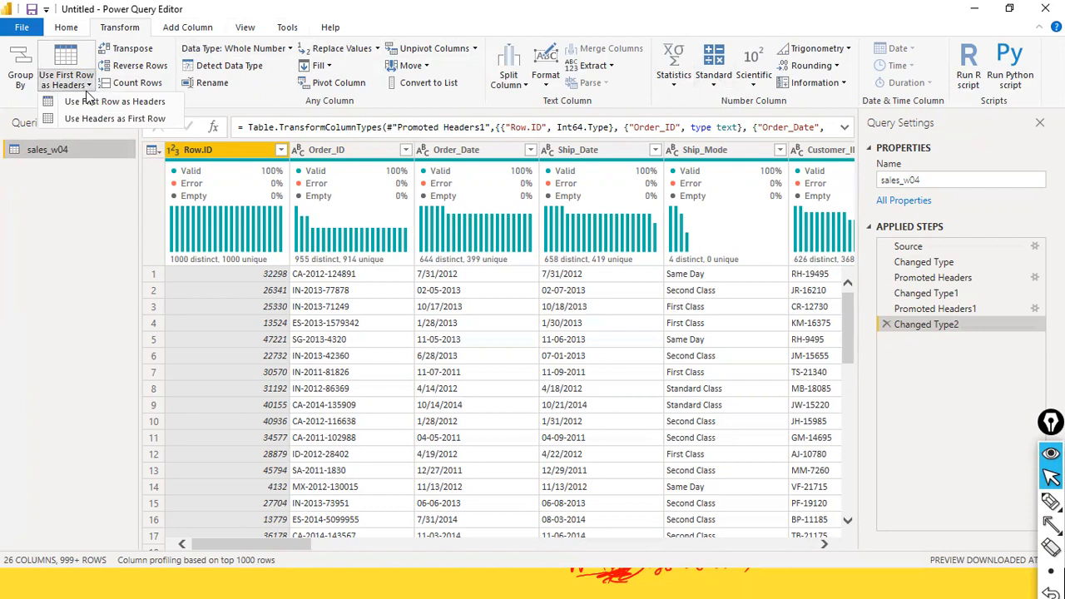
click(53, 188)
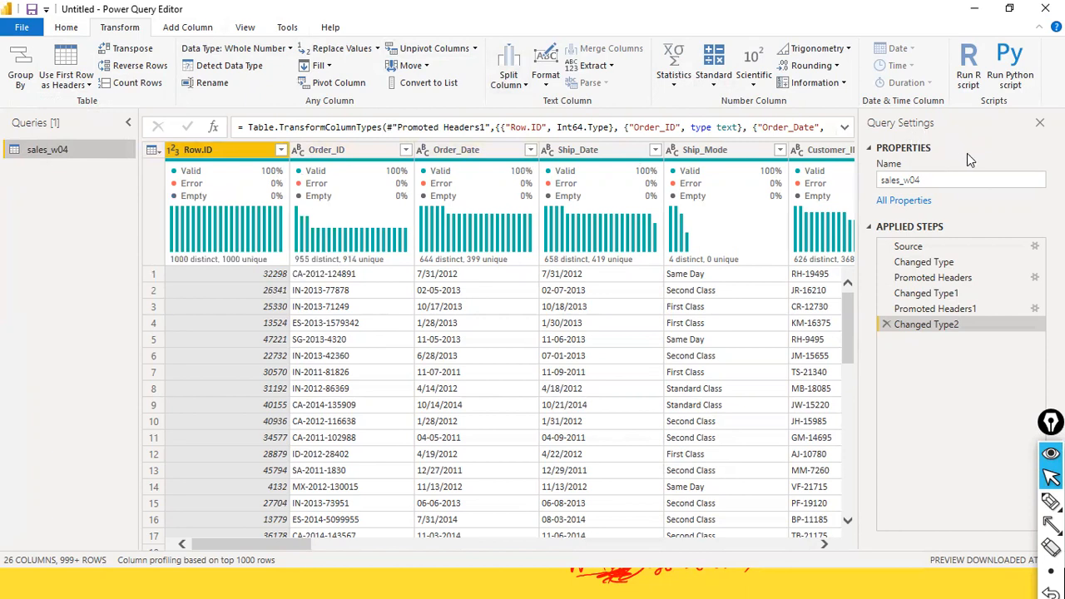
Step: Draw red annotation rectangles around the Query Settings title and the Properties heading, and return to the normal cursor
key(ctrl+shift+r)
drag(967, 149, 936, 149)
mouse_move(862, 114)
mouse_down()
mouse_move(882, 138)
mouse_move(949, 137)
mouse_up()
drag(855, 137, 967, 159)
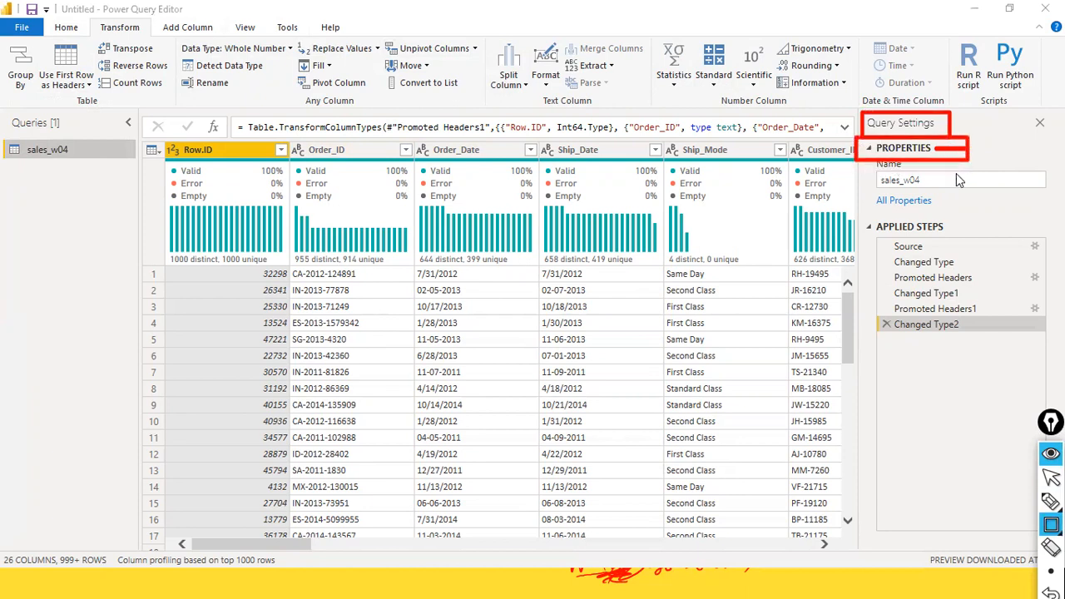
key(ctrl+shift+2)
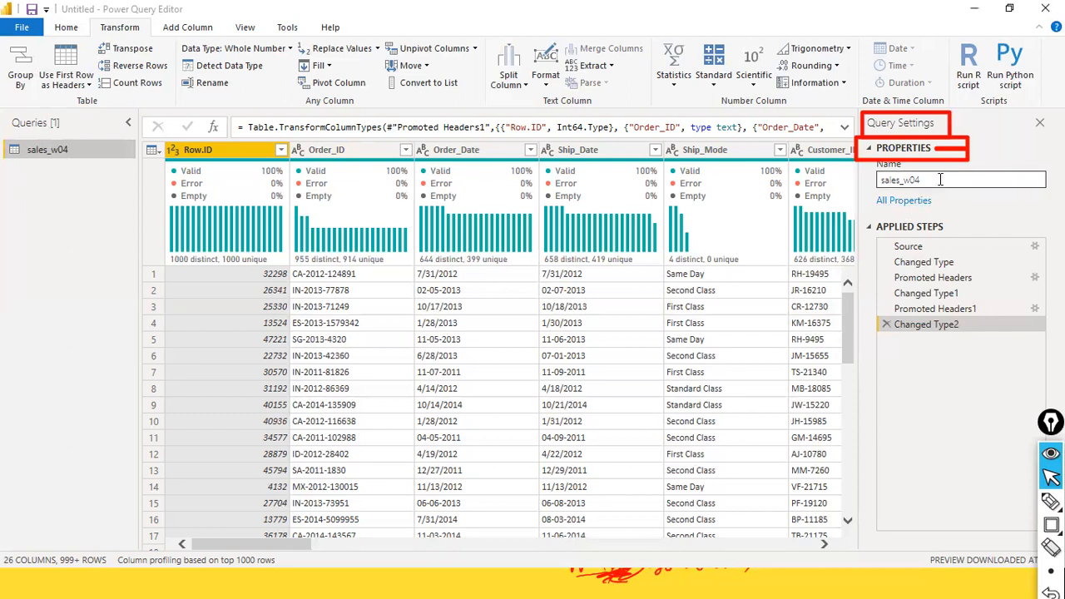
Step: Rename the sales_w04 query to Week4 Sales in its properties and check the name in the queries list
drag(940, 179, 841, 186)
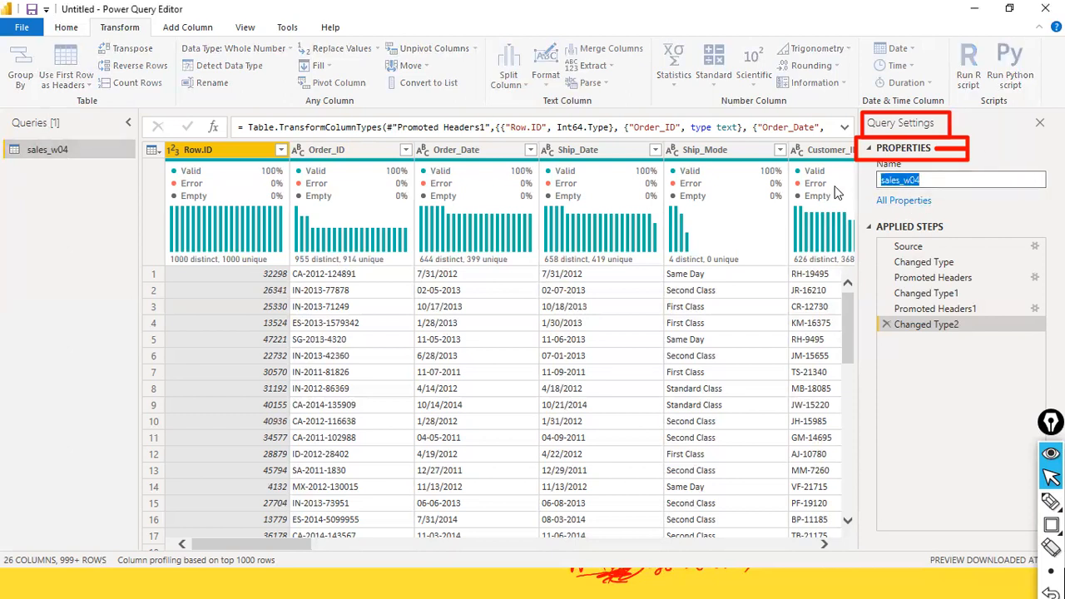
text(wEEK)
text(les)
key(Return)
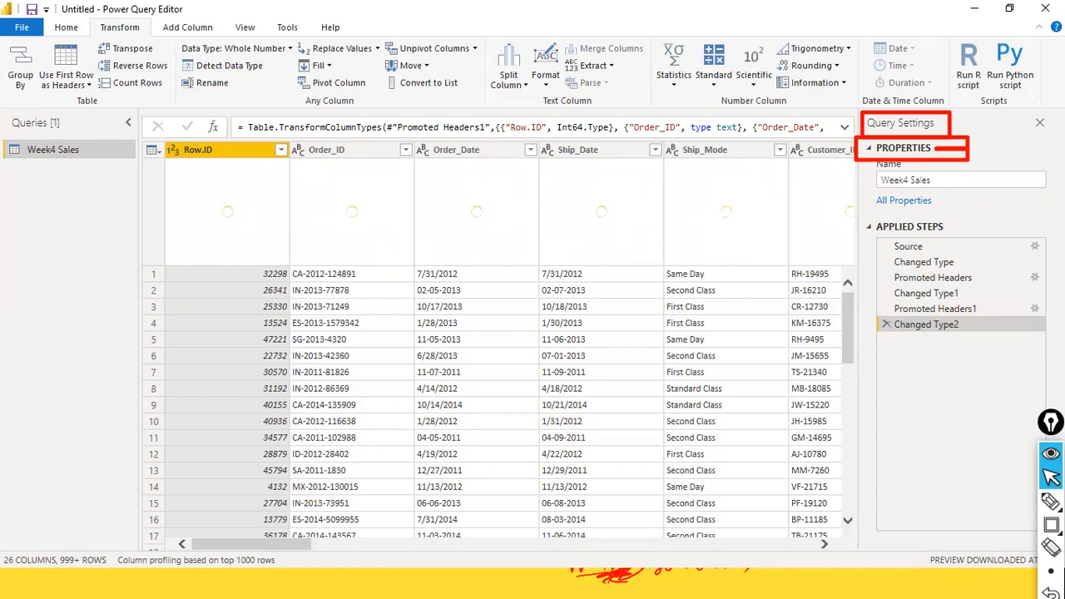
drag(949, 180, 841, 181)
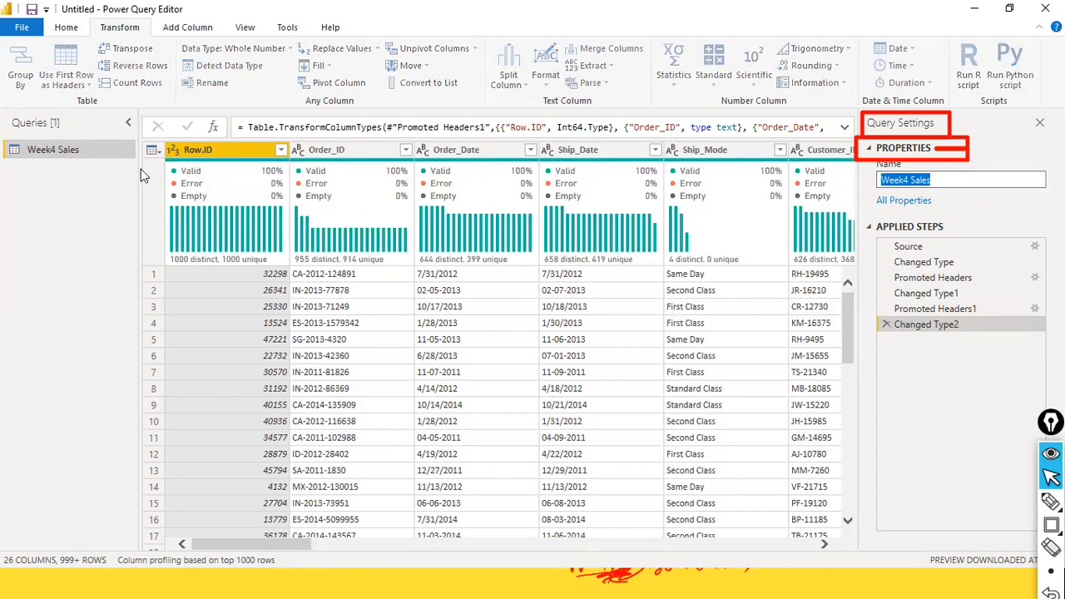
click(36, 160)
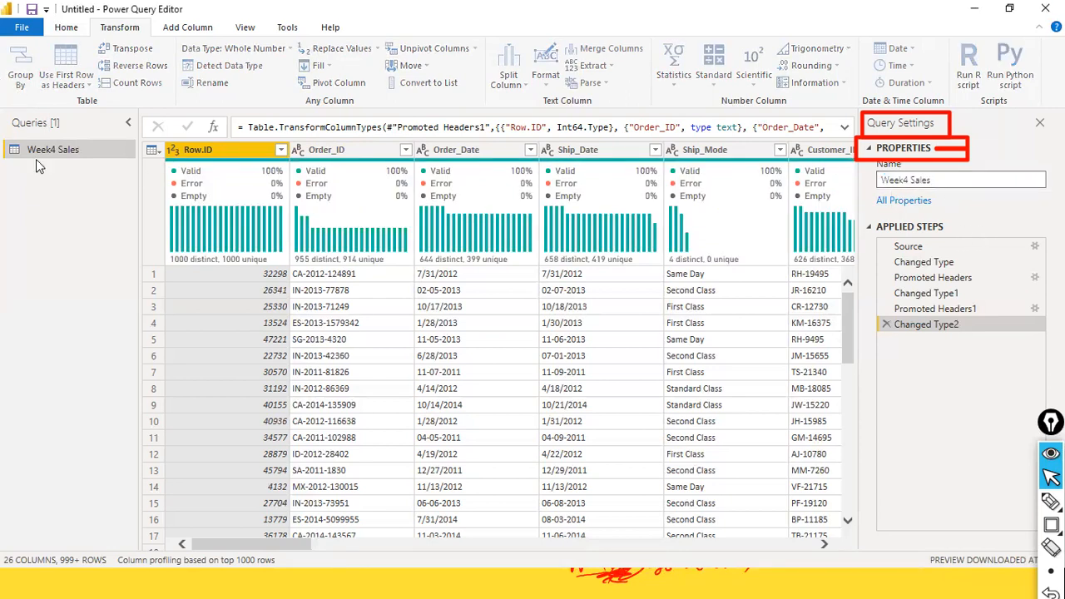
key(ctrl+shift+r)
click(118, 153)
mouse_move(104, 125)
mouse_down()
mouse_move(93, 159)
mouse_move(5, 182)
mouse_move(34, 176)
mouse_up()
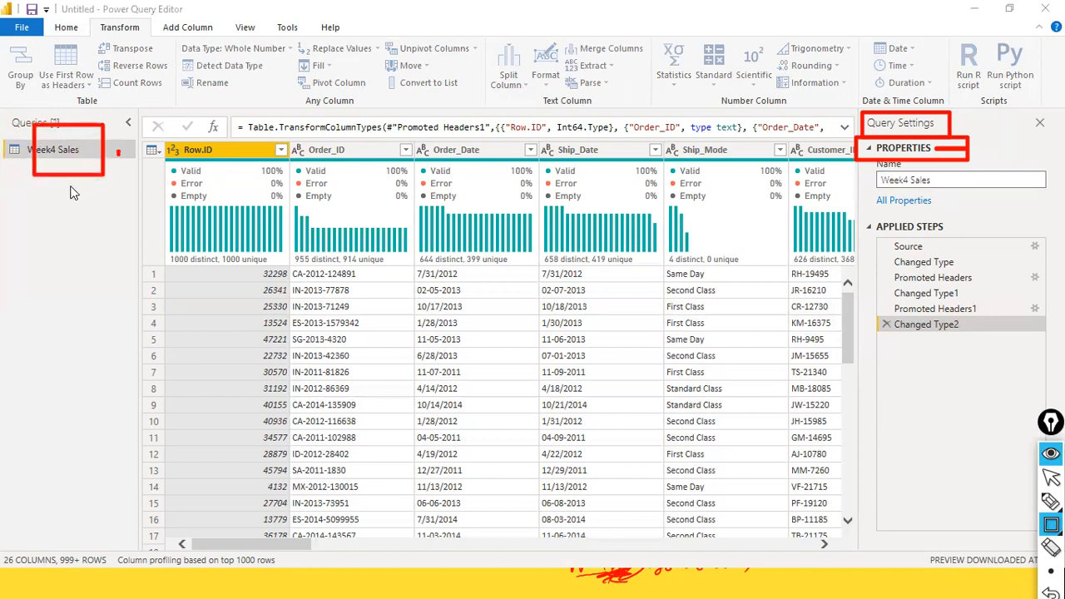
Step: Clear the annotations, outline the Week4 Sales query and its Name property in red rectangles, and add a red arrow at the Queries heading
key(ctrl+shift+7)
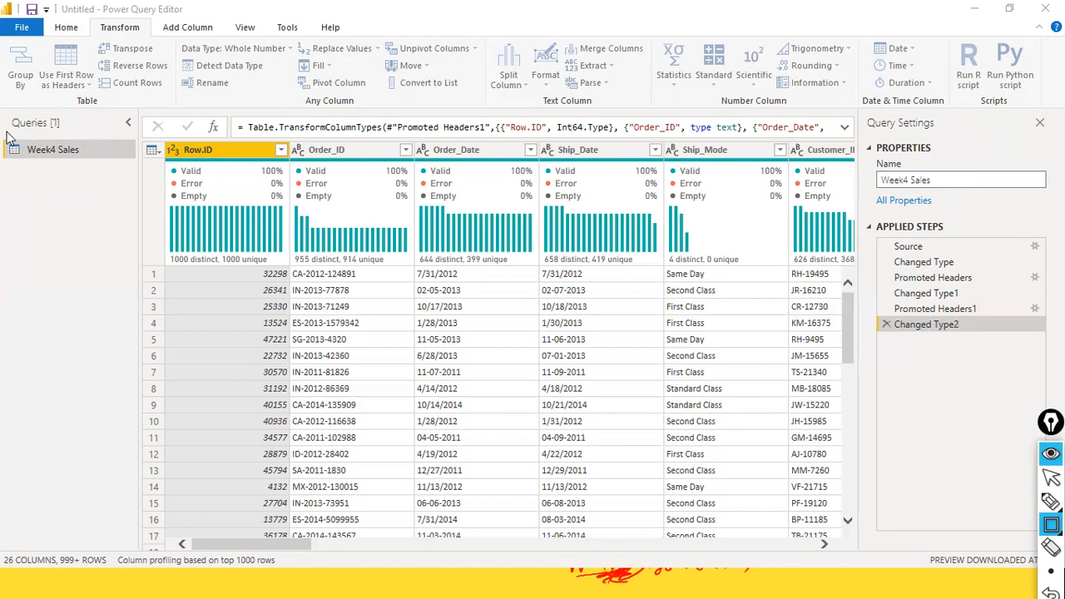
drag(2, 136, 91, 167)
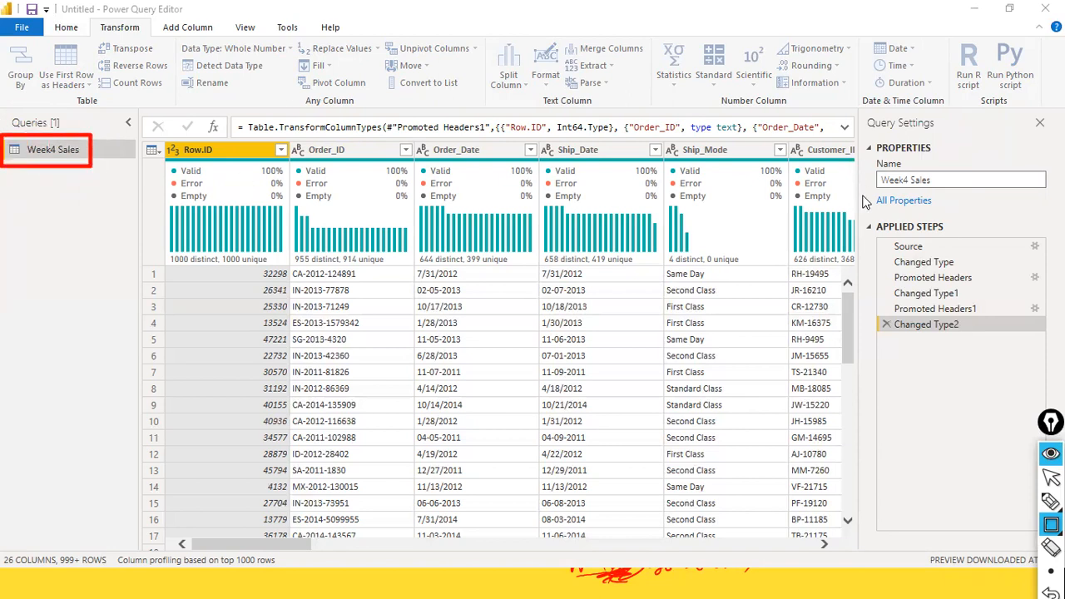
mouse_move(868, 160)
mouse_down()
mouse_move(889, 198)
mouse_move(979, 196)
mouse_up()
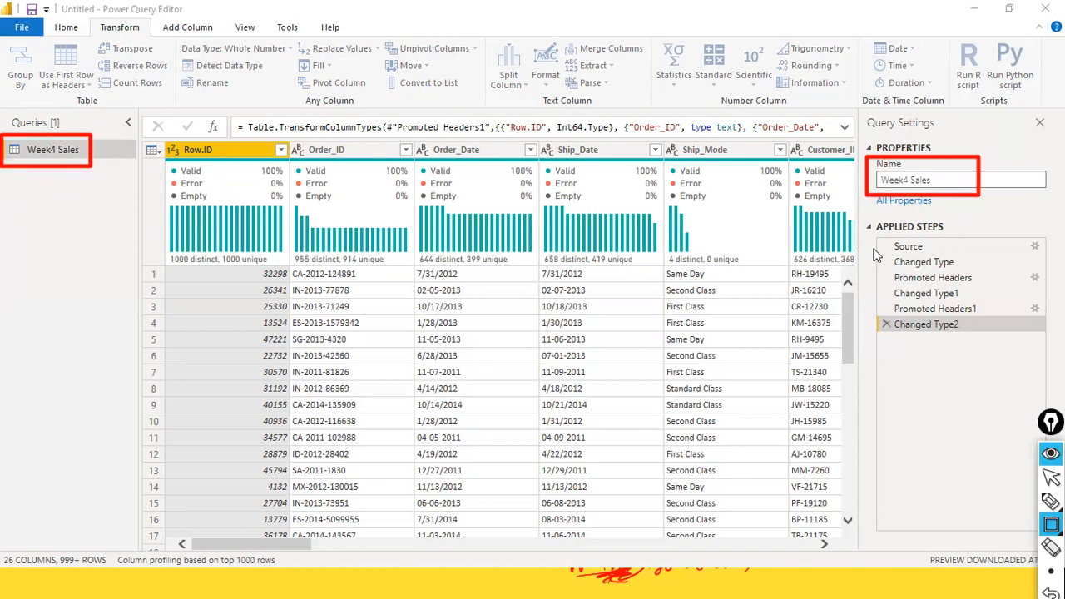
key(ctrl+shift+a)
drag(104, 106, 63, 127)
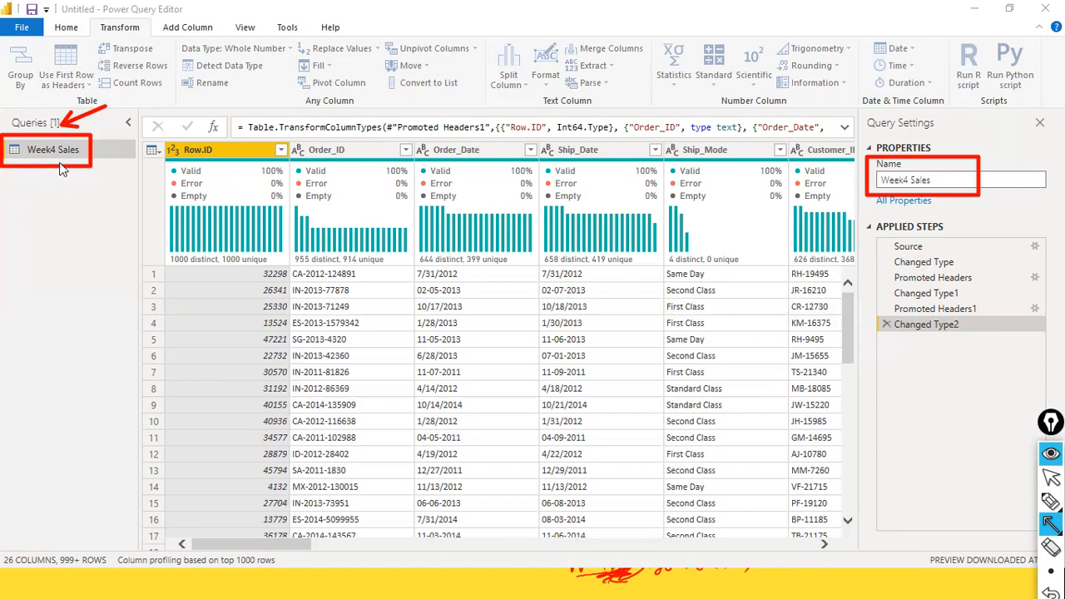
Step: Switch to the Power BI Desktop window, show the report view and draw a red arrow at the sales_w04 table among the fields
key(alt+Tab)
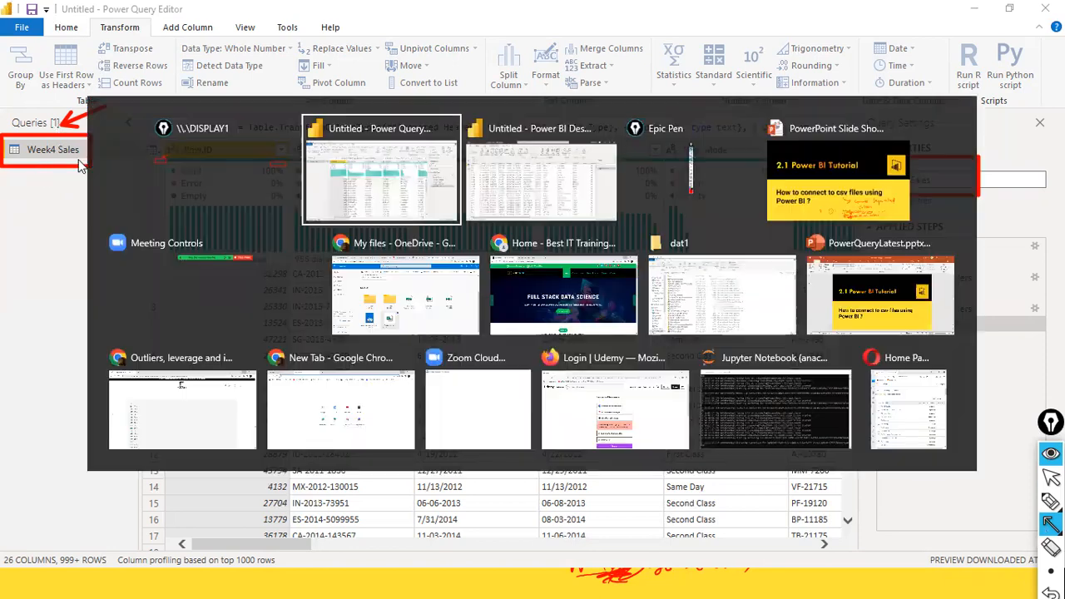
key(alt+Tab)
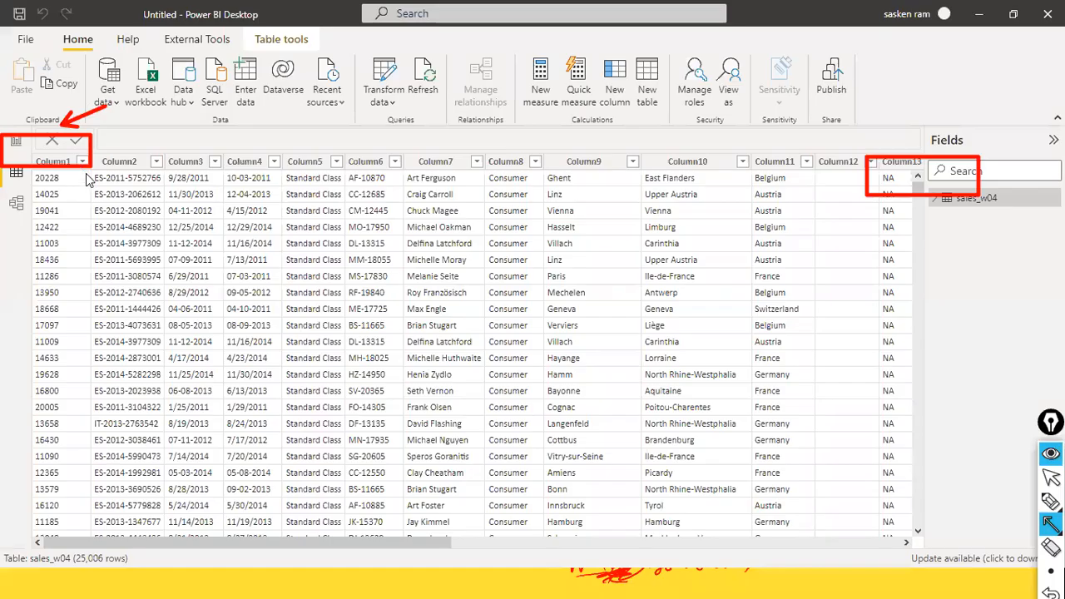
click(18, 141)
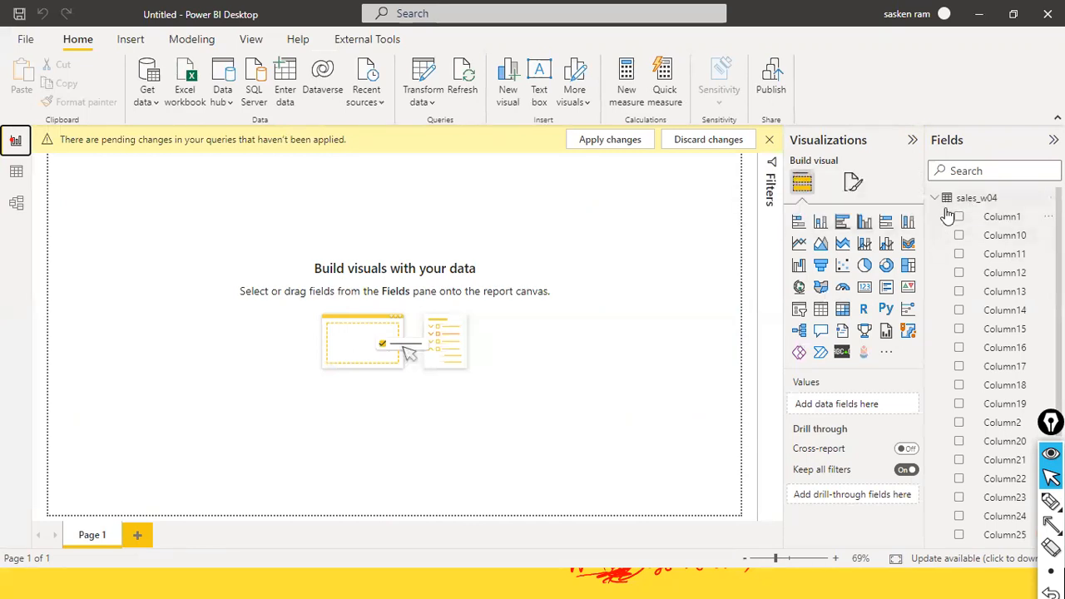
key(ctrl+shift+2)
drag(945, 227, 946, 211)
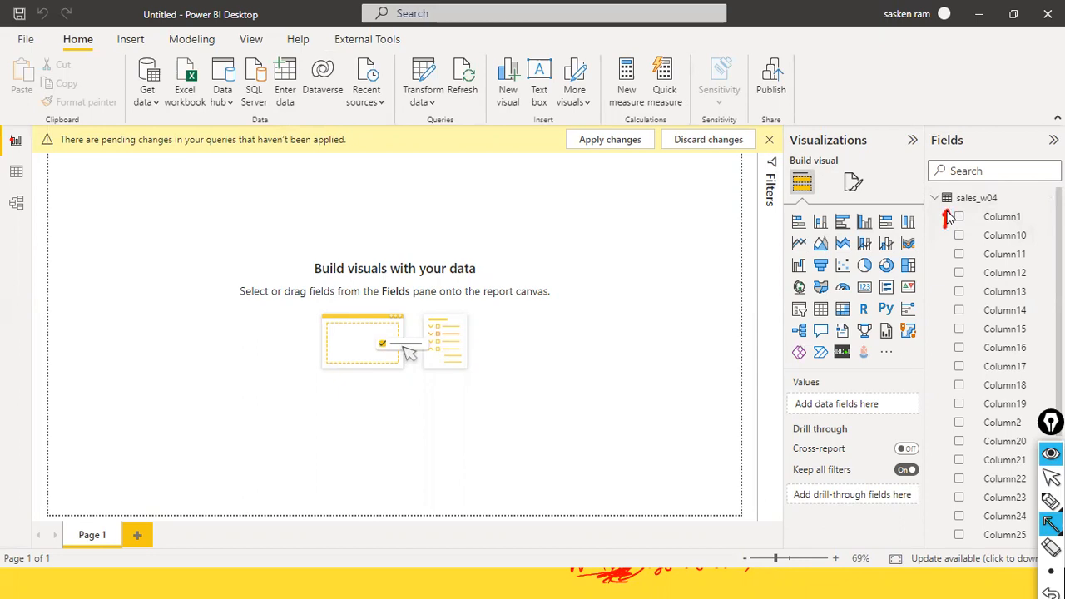
Step: Switch back to Power Query Editor, draw red arrows at the Week4 Sales query and along the Applied Steps, and restore the normal cursor
key(alt+Tab)
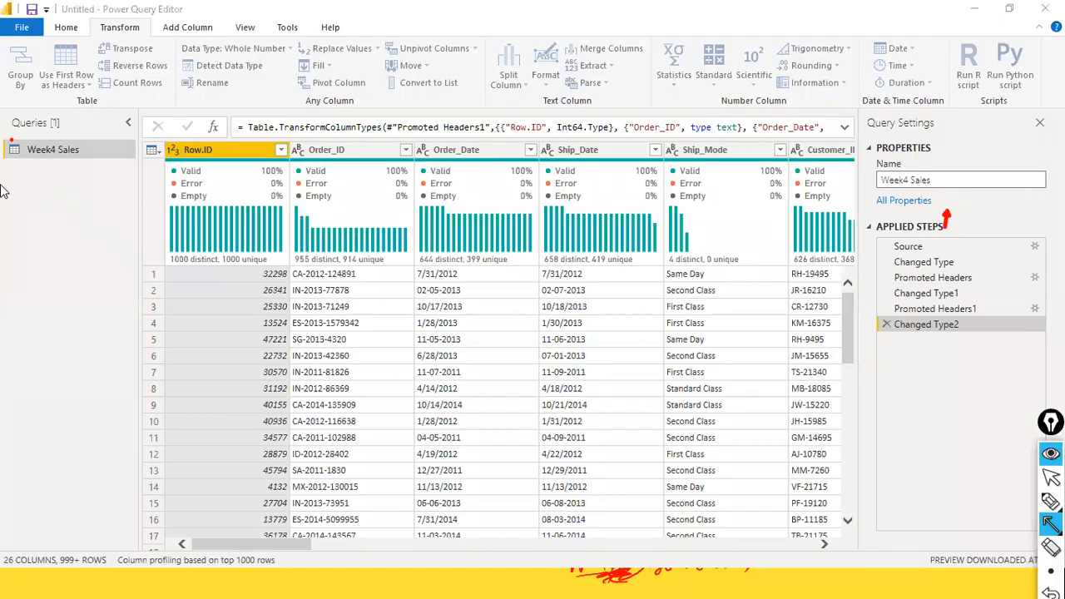
drag(8, 199, 10, 166)
mouse_move(878, 239)
mouse_down()
mouse_move(904, 245)
mouse_move(865, 224)
mouse_move(877, 228)
mouse_up()
drag(865, 235, 870, 331)
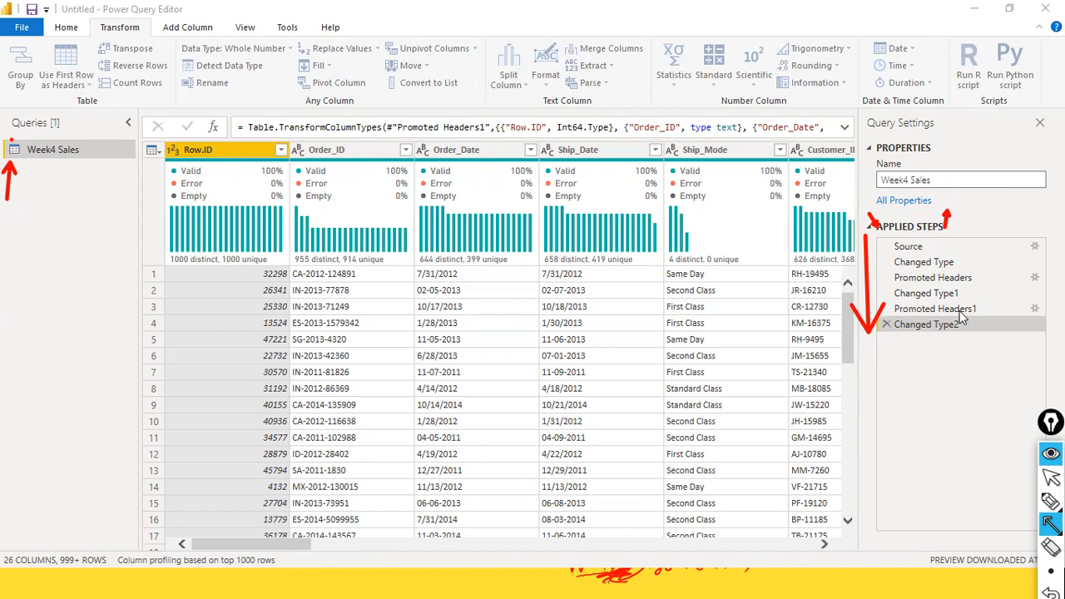
click(1051, 477)
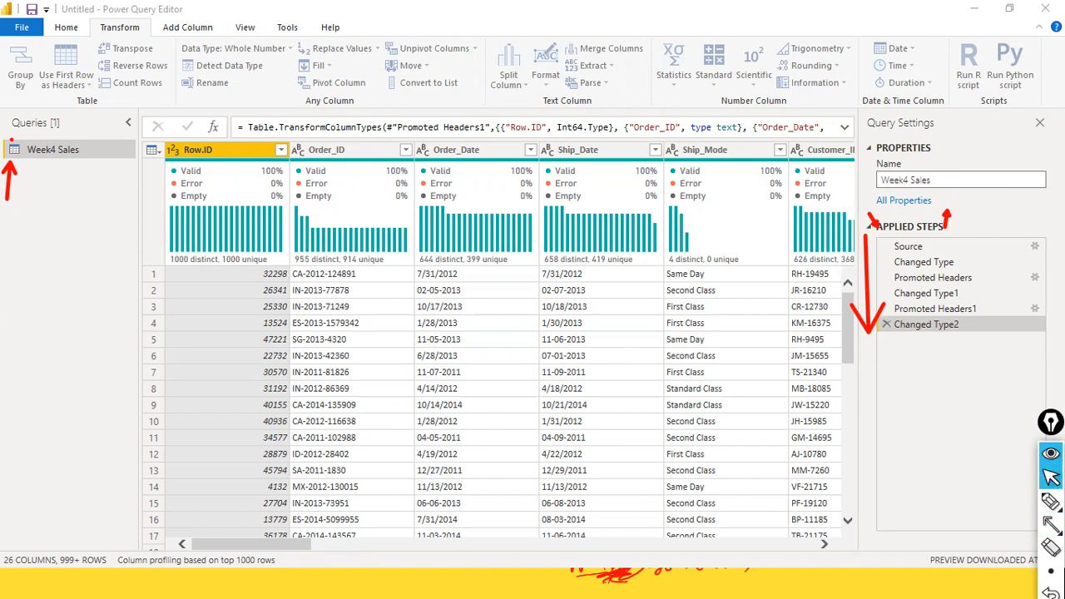
Step: Review the settings of the Promoted Headers1 step without changing them, and highlight its Table.PromoteHeaders formula
click(929, 309)
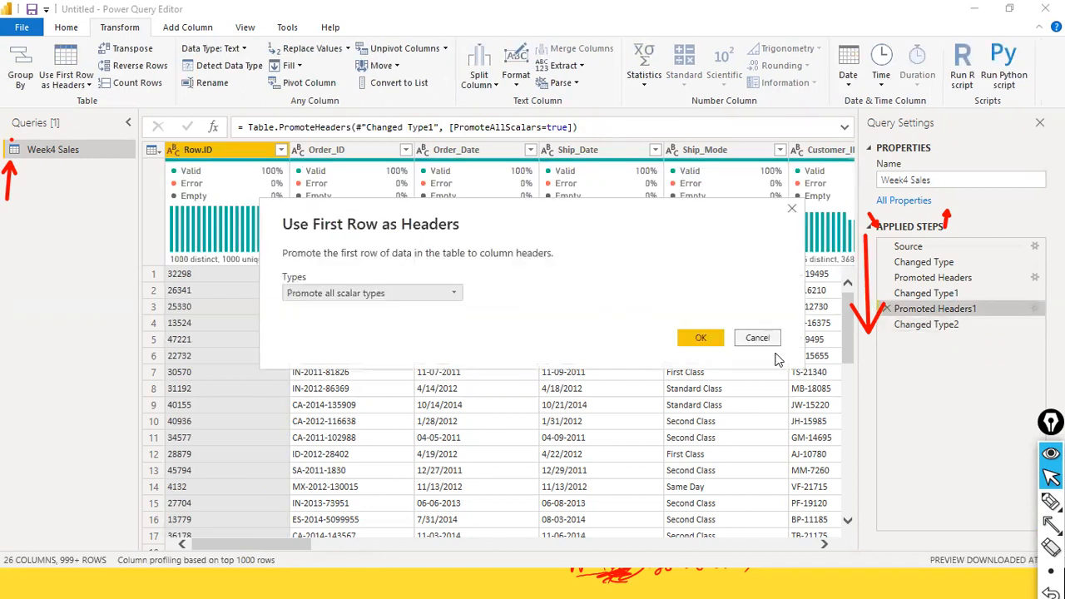
click(762, 337)
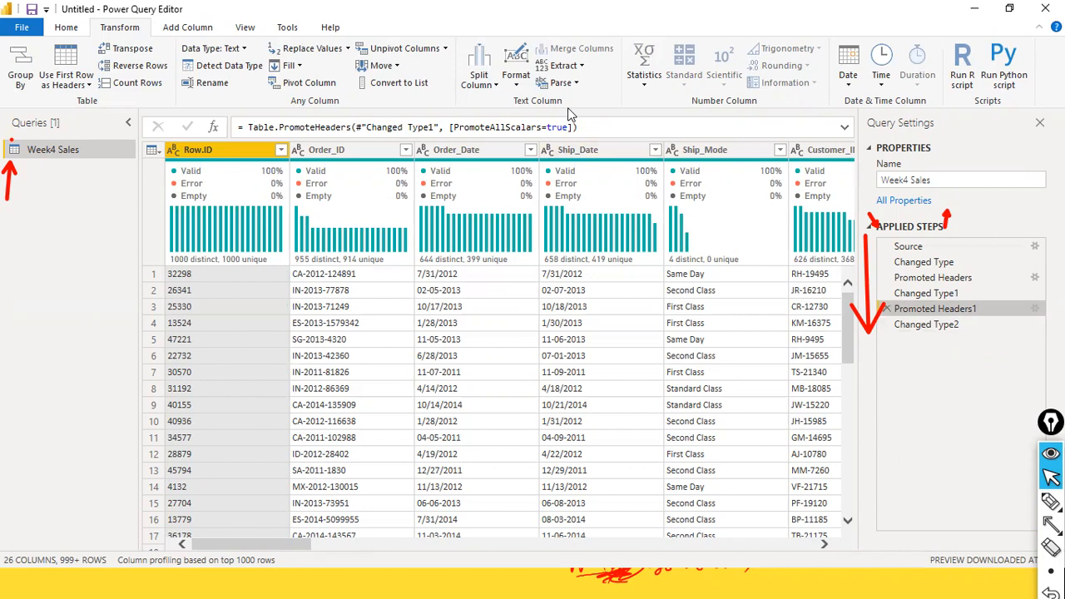
click(460, 124)
key(ctrl+a)
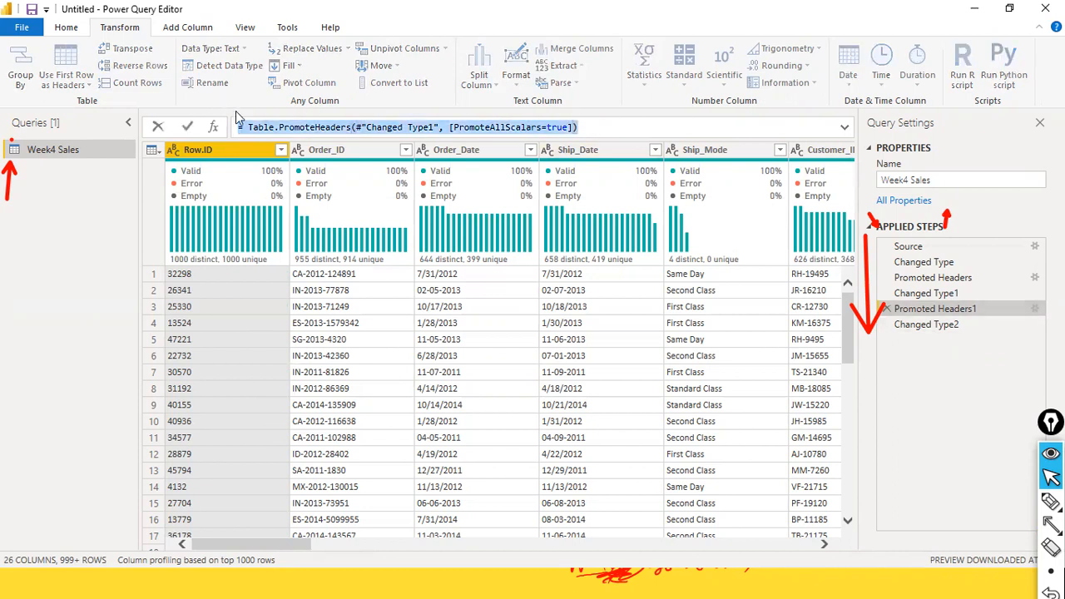
Step: Review the settings and the full formula of the first Promoted Headers step without changing them
double_click(944, 279)
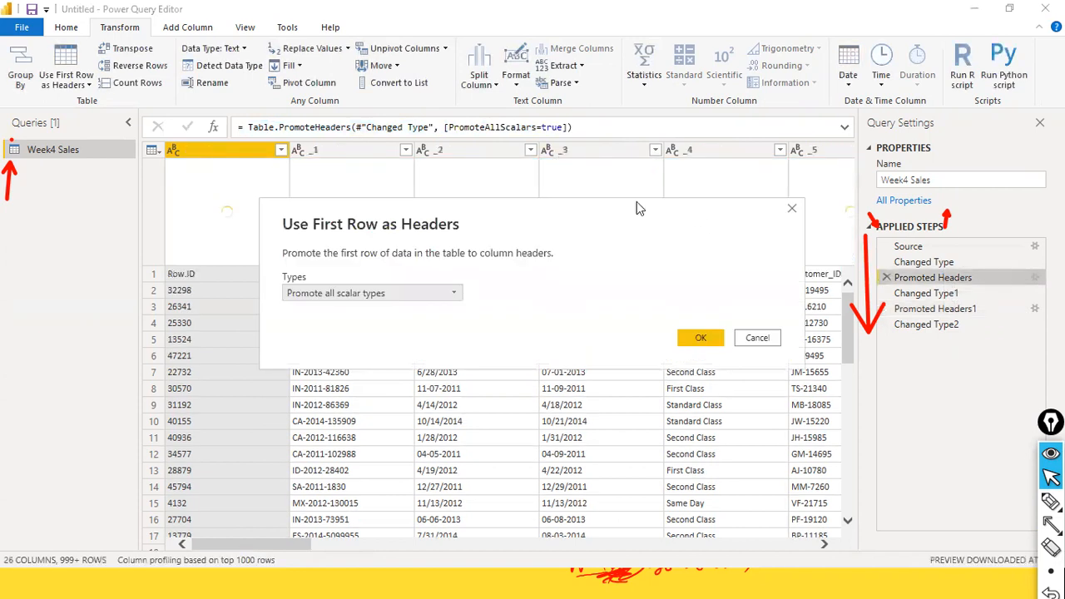
click(757, 338)
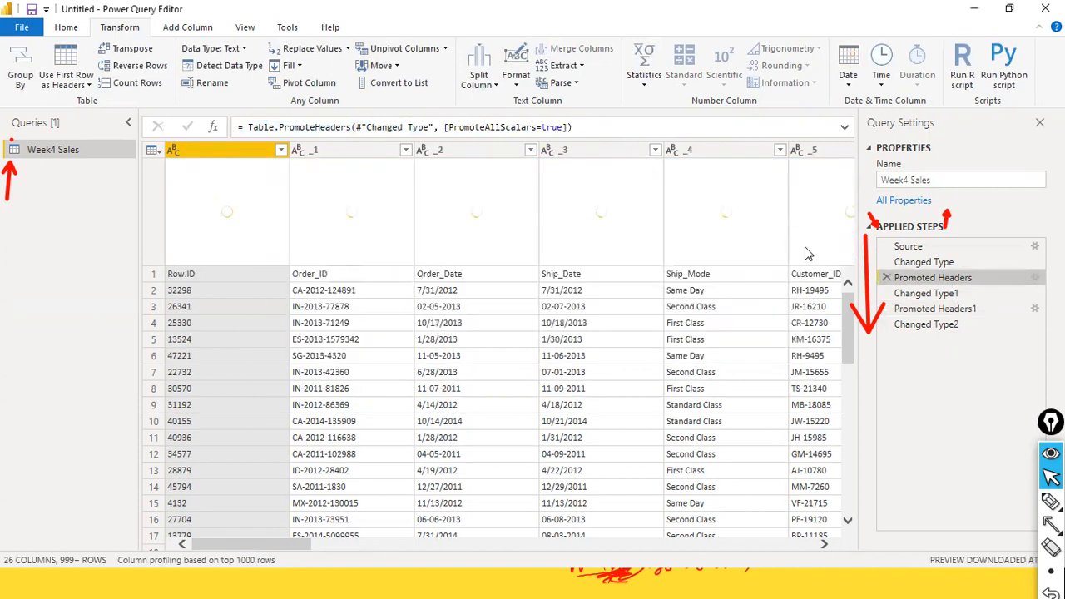
click(844, 129)
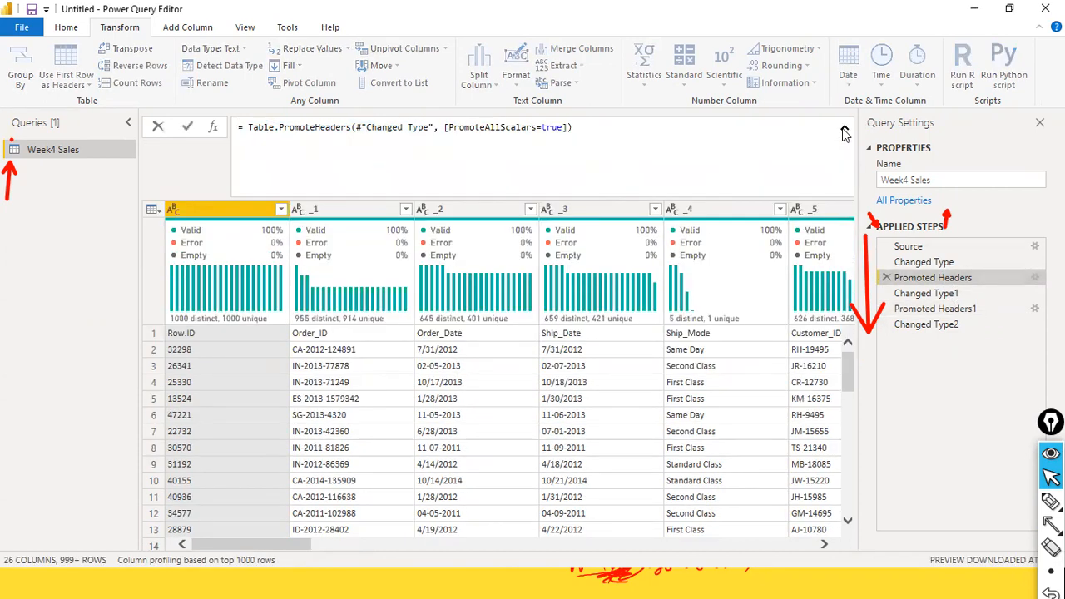
click(845, 131)
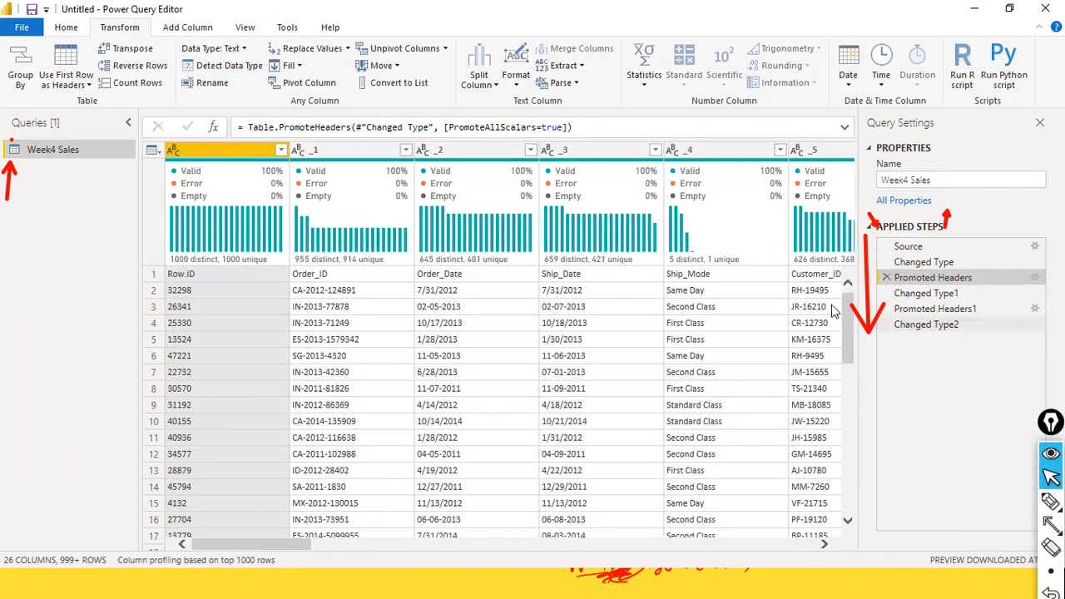
Step: Examine the expanded Table.TransformColumnTypes formula of the Changed Type2 step, and collapse the formula again
click(926, 325)
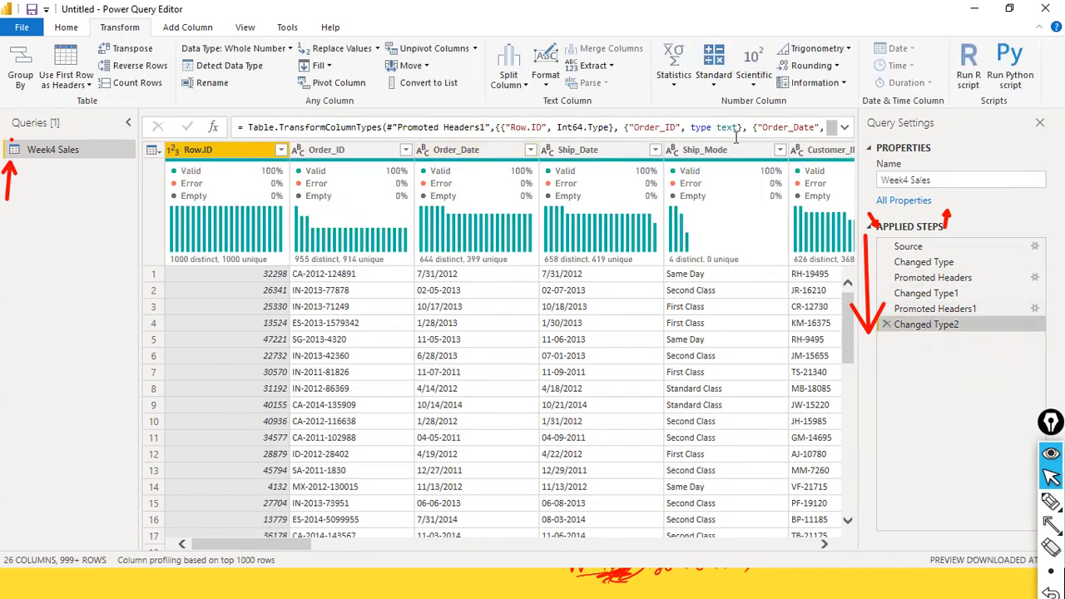
click(844, 128)
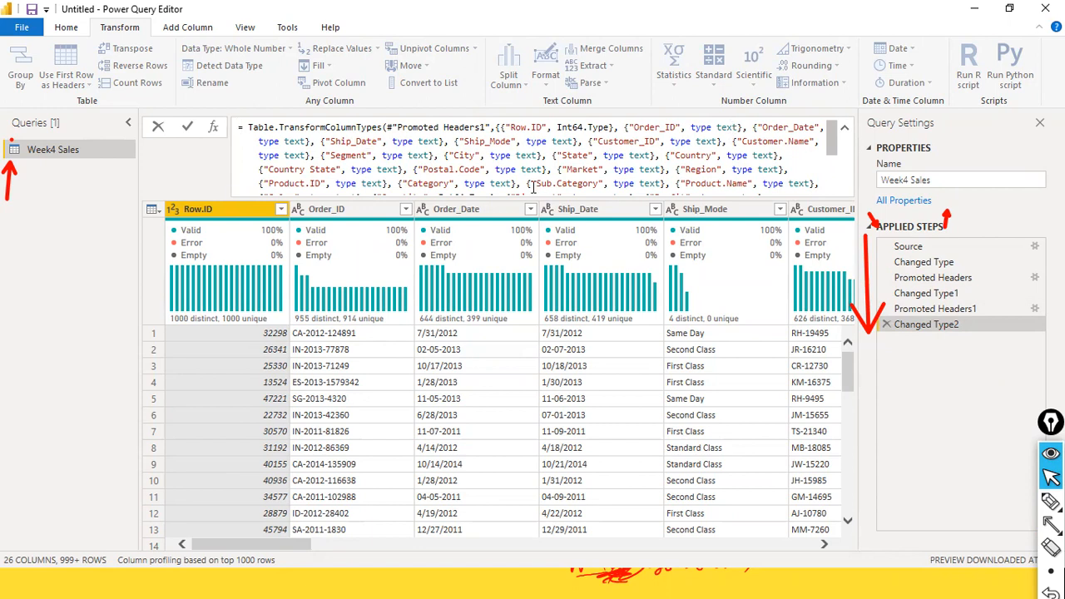
scroll(599, 165, down, 3)
scroll(599, 165, up, 3)
click(159, 130)
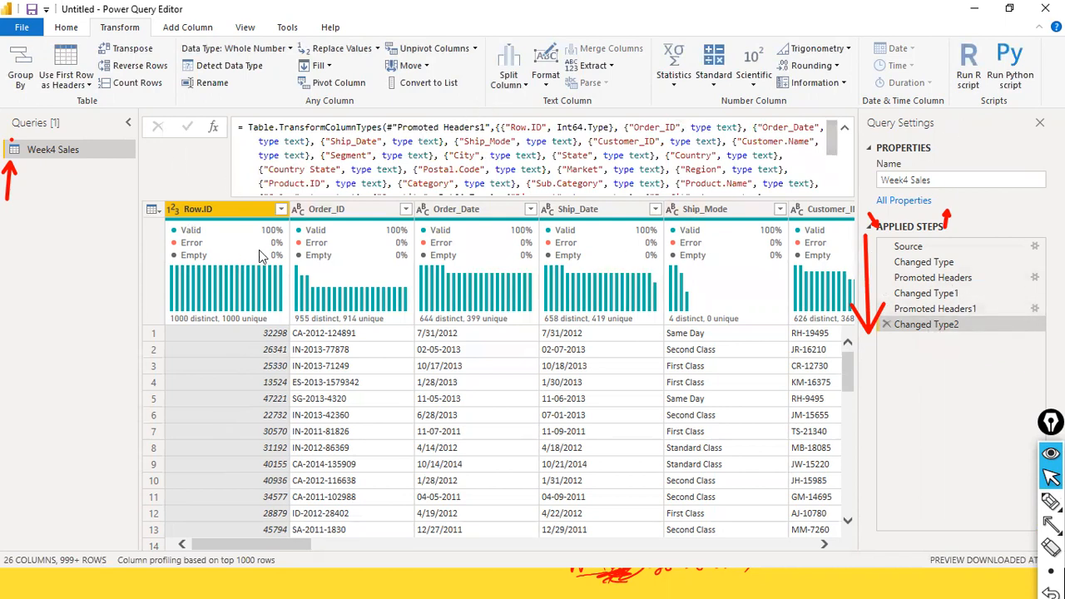
click(845, 130)
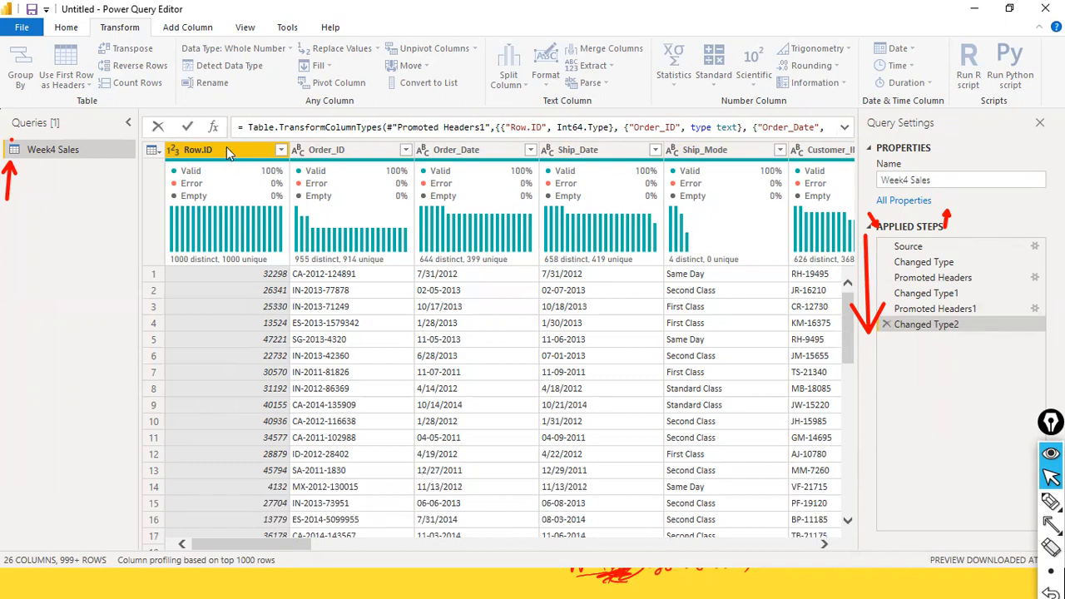
Step: Remove the Row.ID column from the Week4 Sales query
right_click(226, 148)
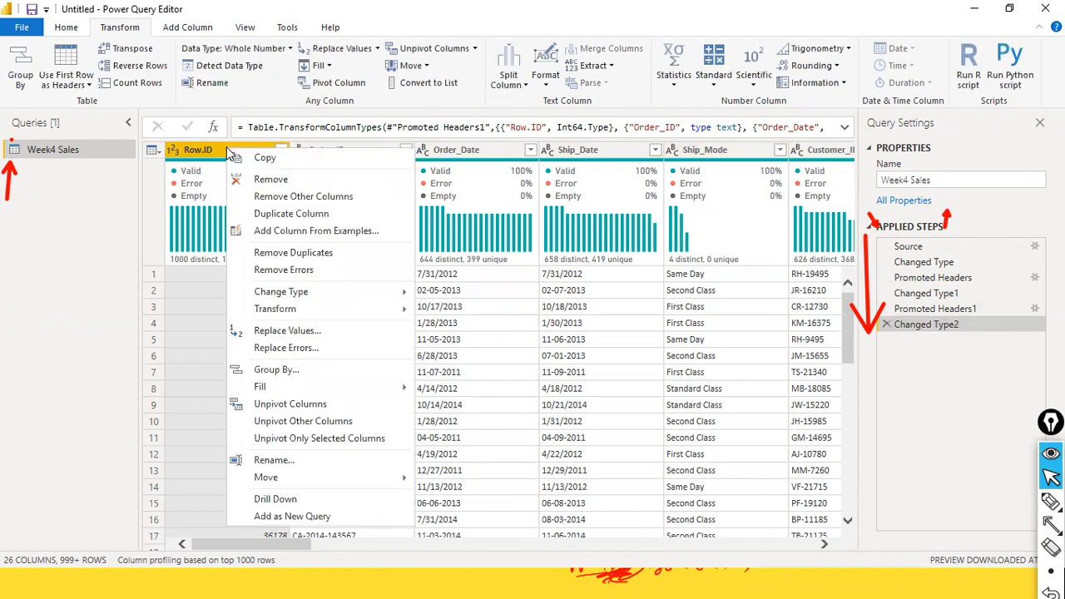
click(248, 179)
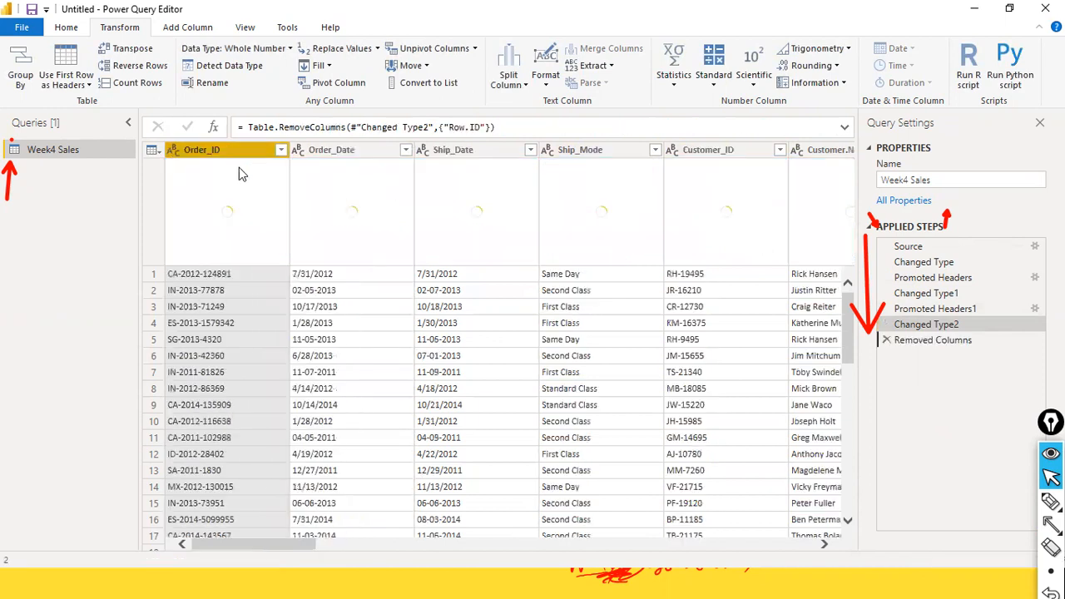
mouse_move(346, 204)
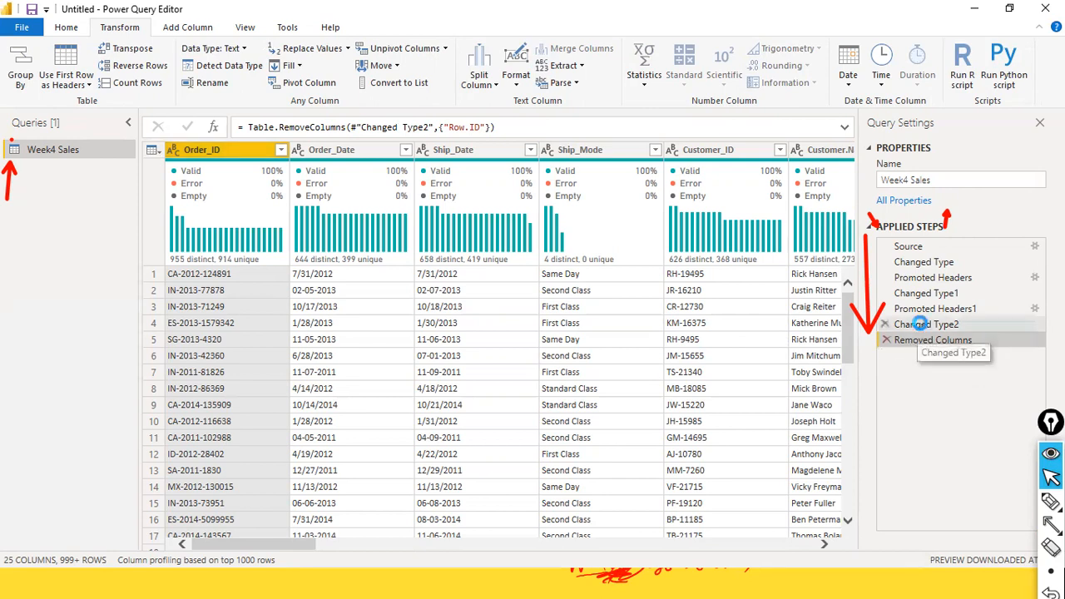
Step: Compare the table at the Changed Type2 and Removed Columns steps, and examine the Table.RemoveColumns formula and its Row.ID argument
click(920, 324)
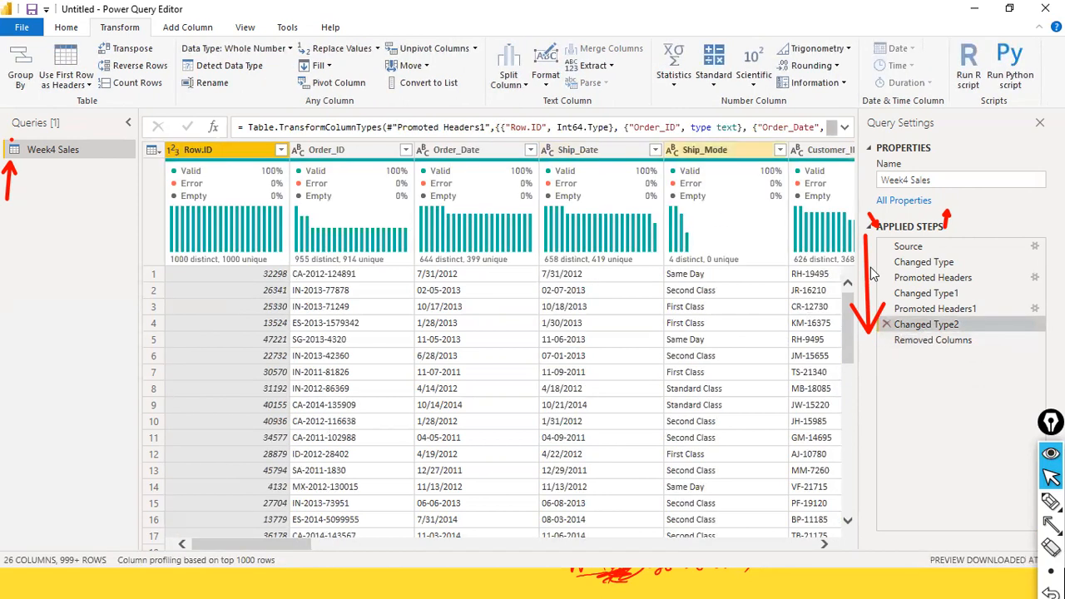
click(949, 342)
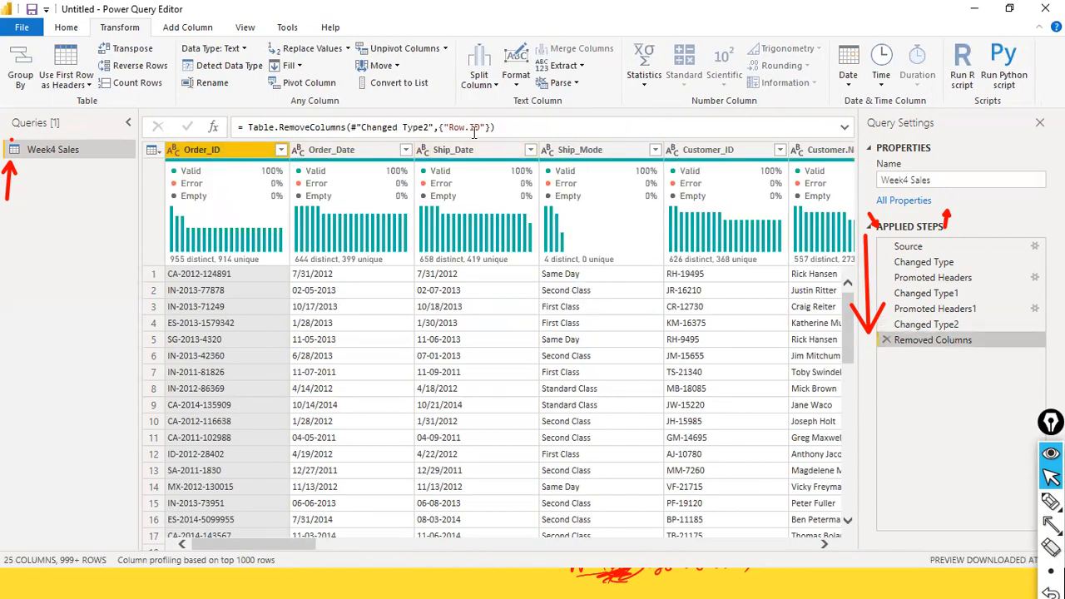
drag(449, 127, 481, 127)
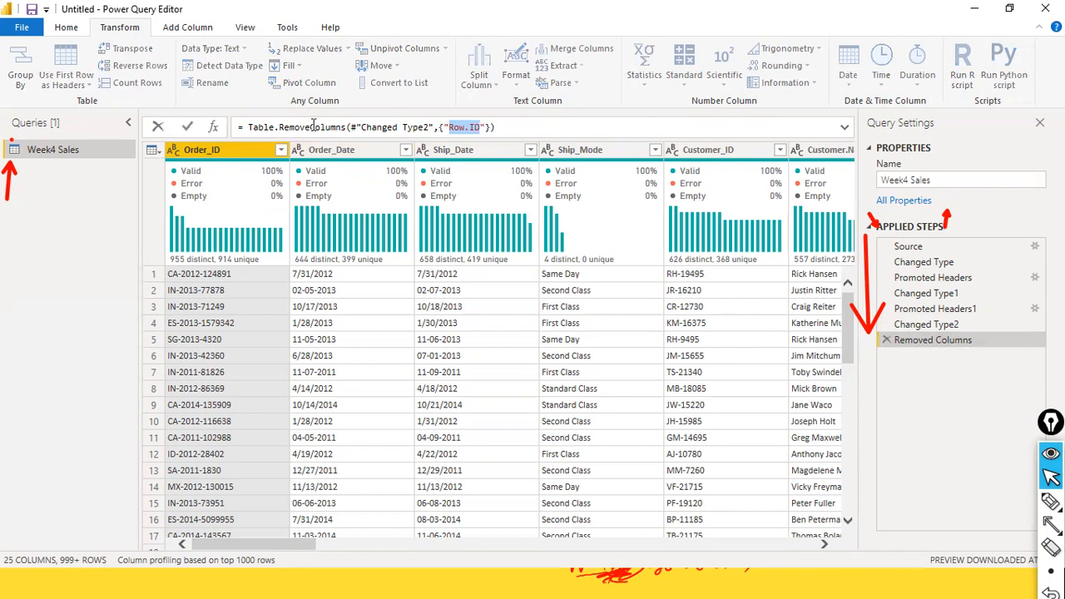
drag(281, 124, 368, 129)
click(346, 133)
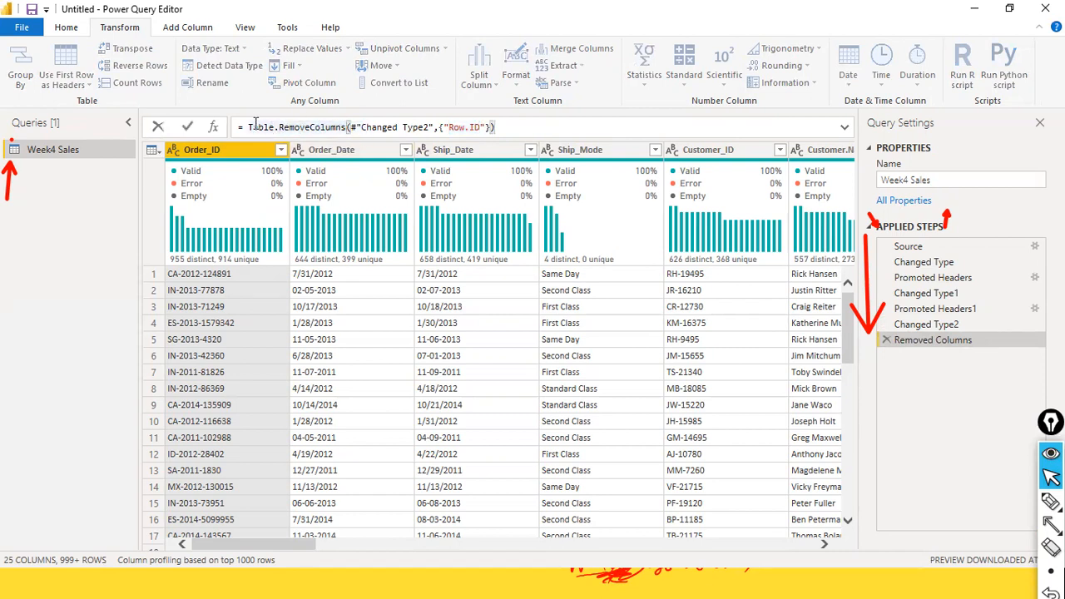
drag(240, 127, 349, 129)
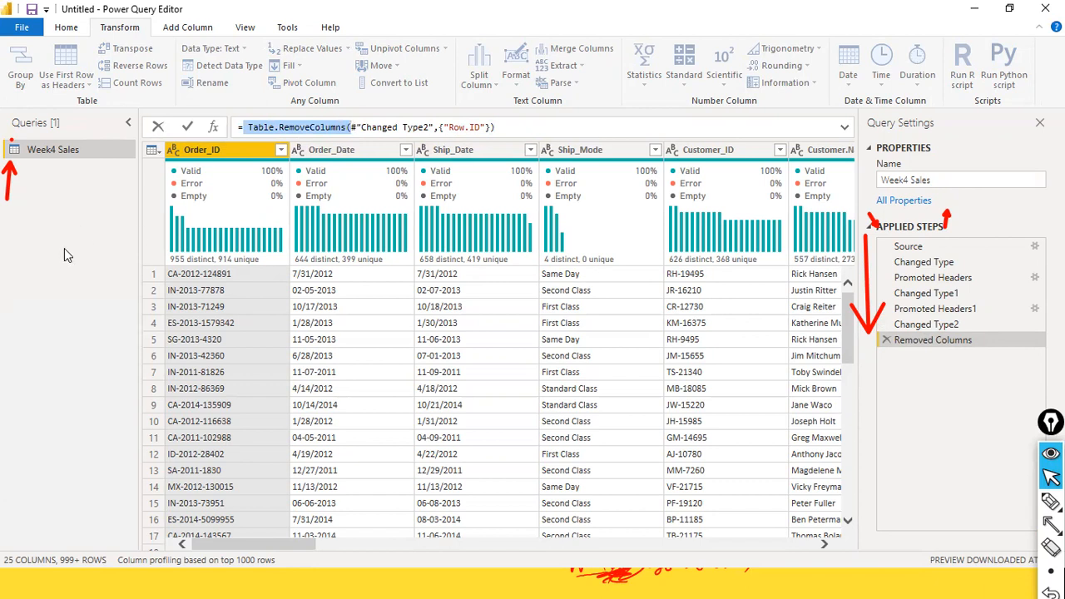
key(ctrl+shift+t)
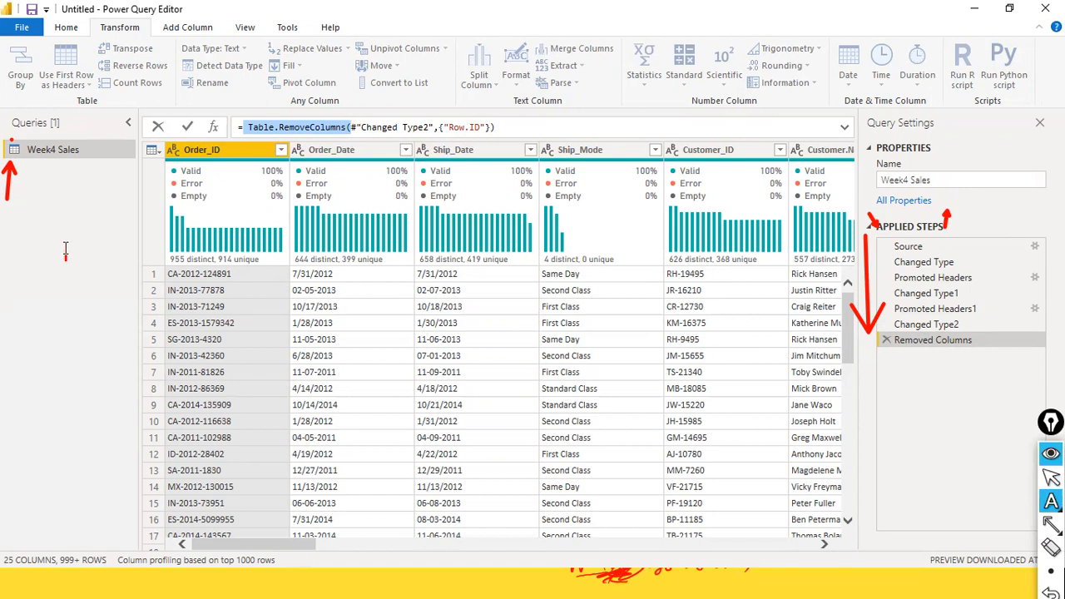
key(Delete)
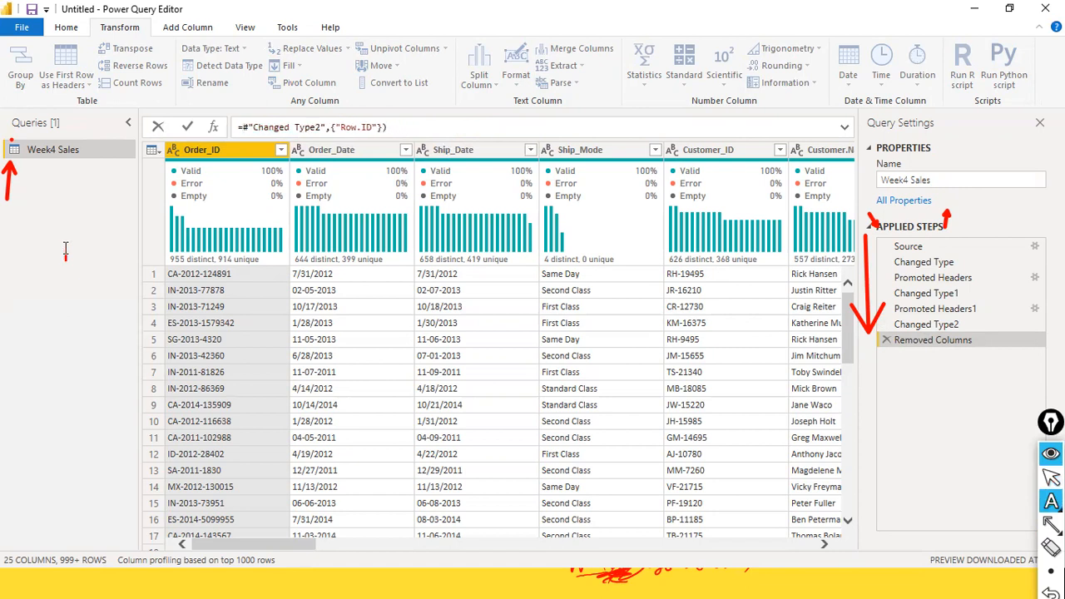
key(Return)
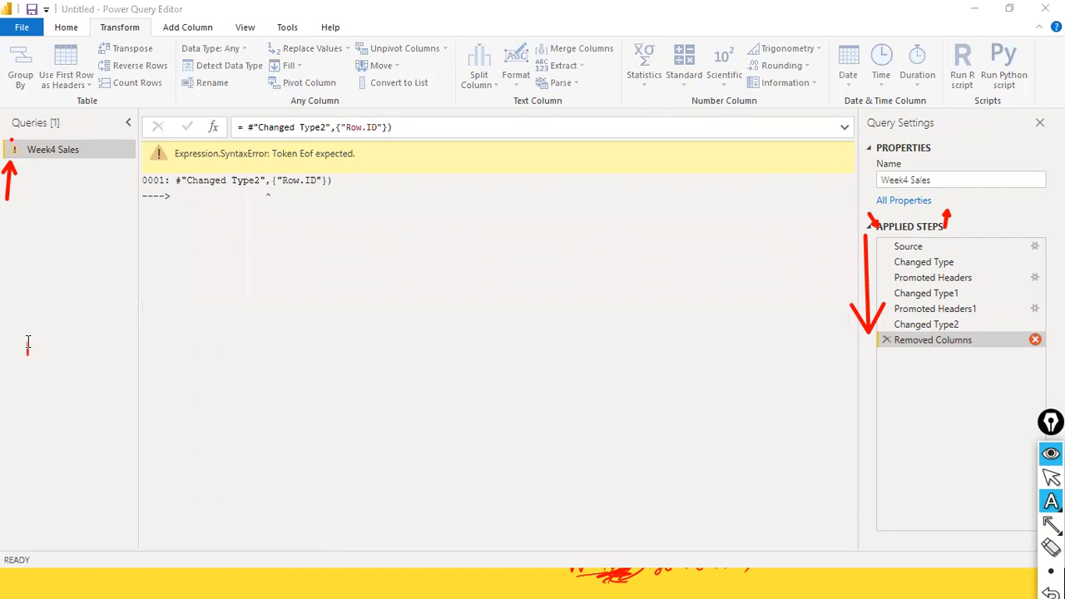
key(Escape)
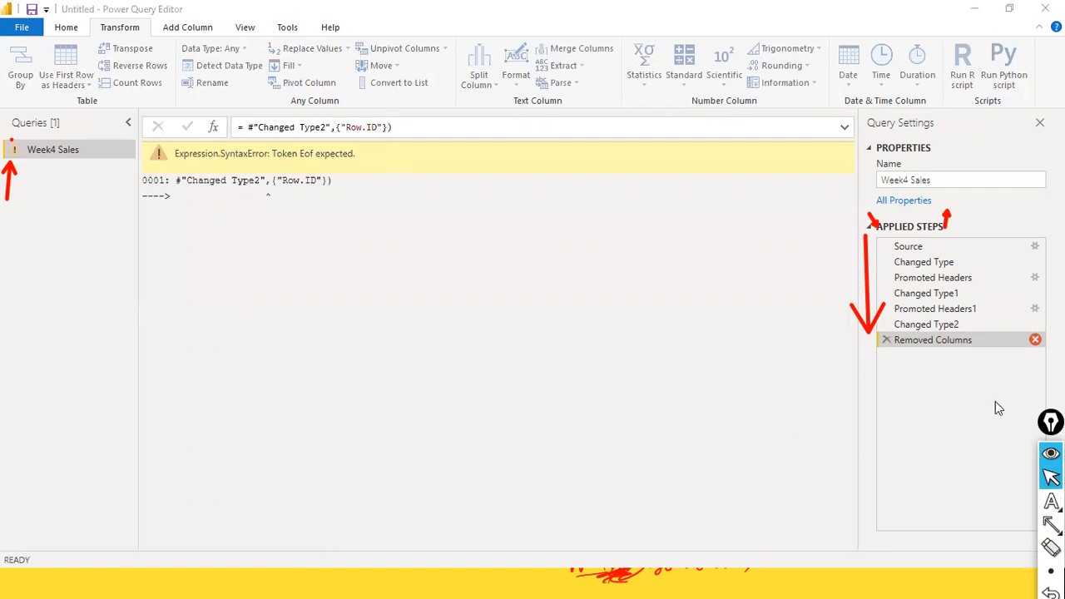
Step: Delete the broken Removed Columns step and remove the Row.ID column from the Week4 Sales query again
click(887, 340)
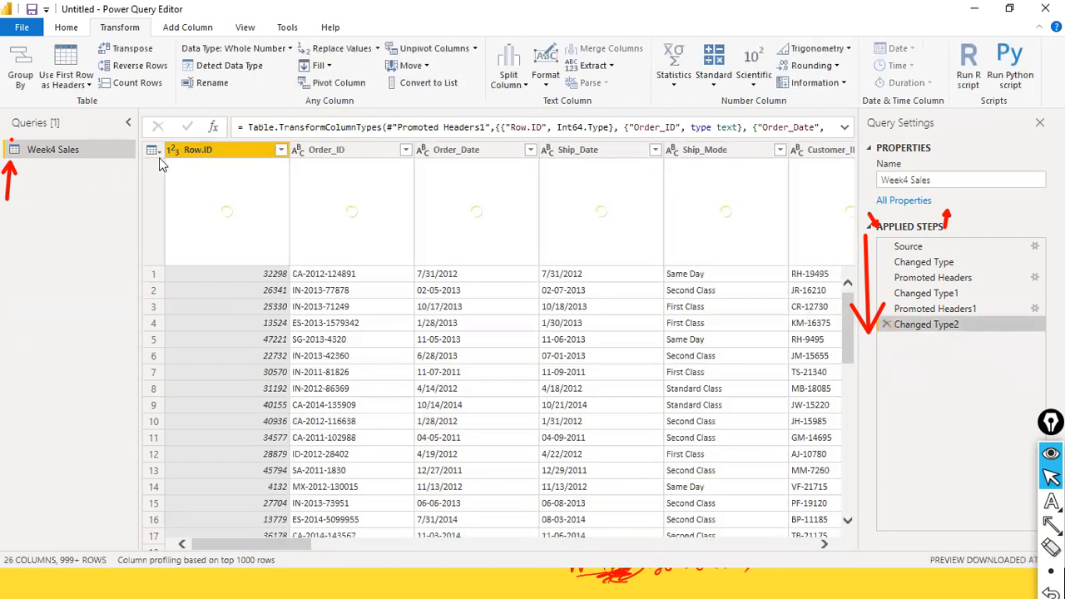
right_click(182, 152)
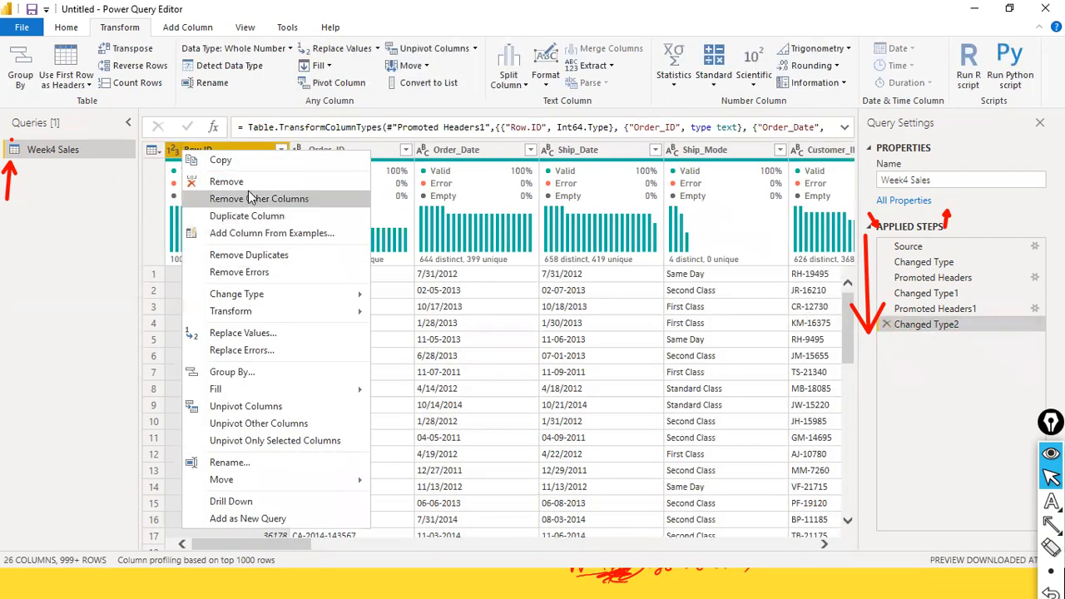
click(248, 184)
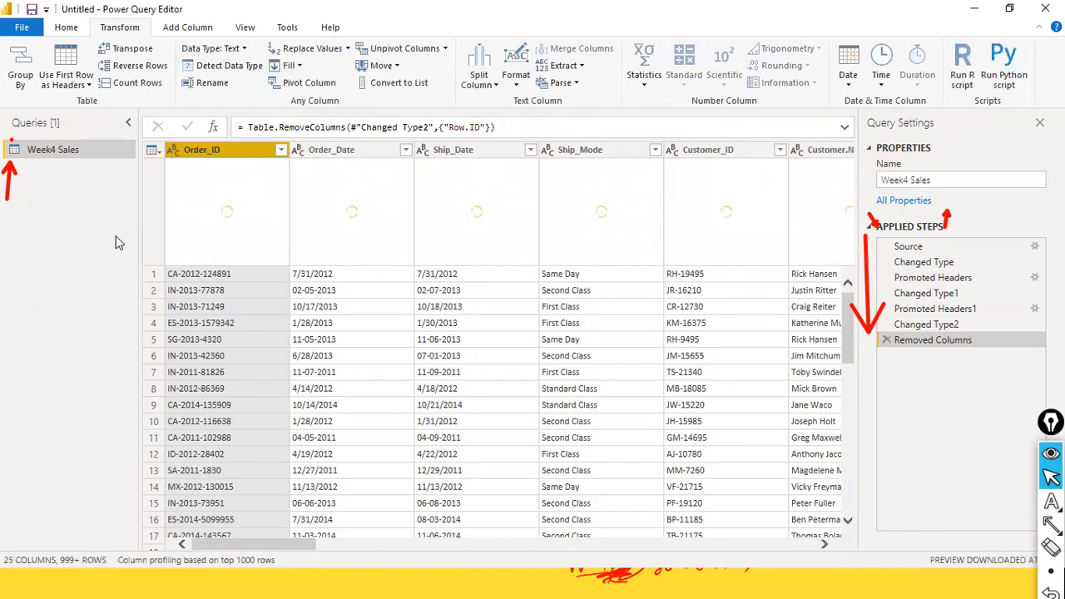
Step: Annotate the Table.RemoveColumns formula with a red arrow and the notes "Mashup language" and "M language"
key(ctrl+shift+3)
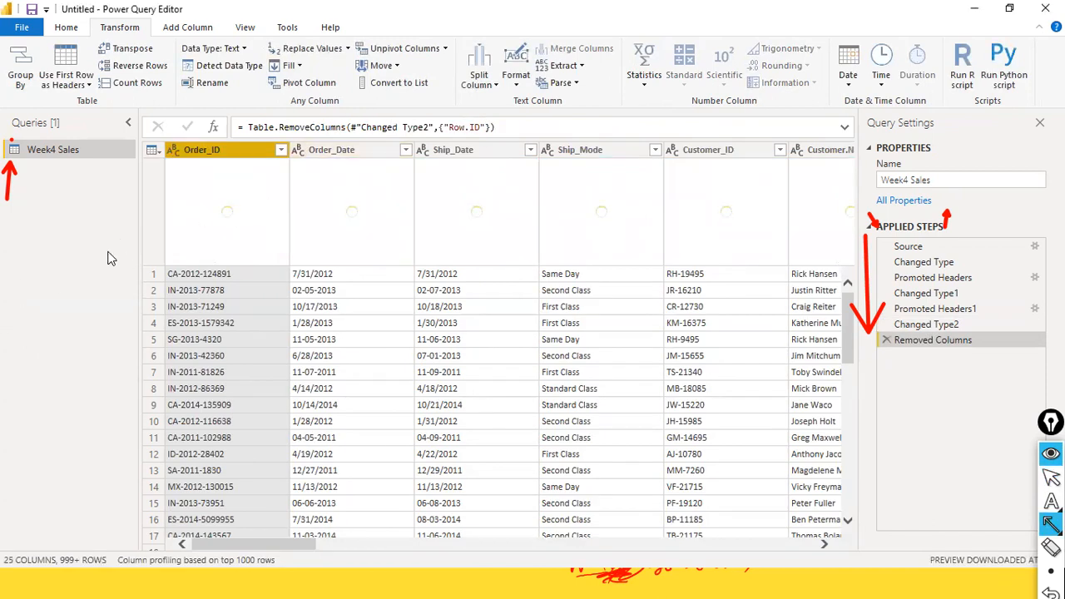
mouse_move(69, 227)
mouse_down()
mouse_move(268, 131)
mouse_move(265, 143)
mouse_up()
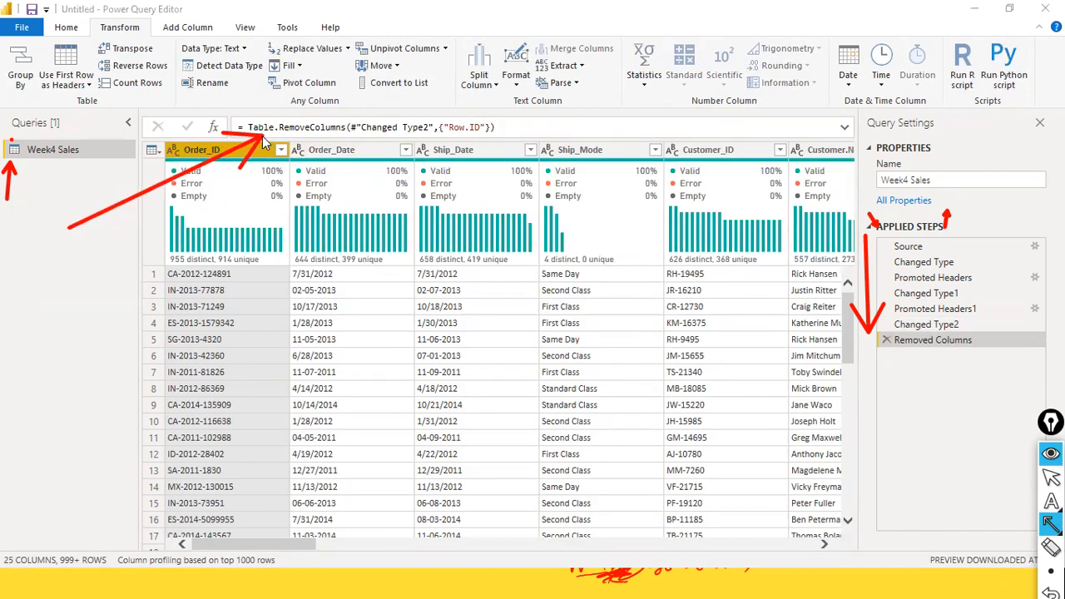
key(ctrl+shift+t)
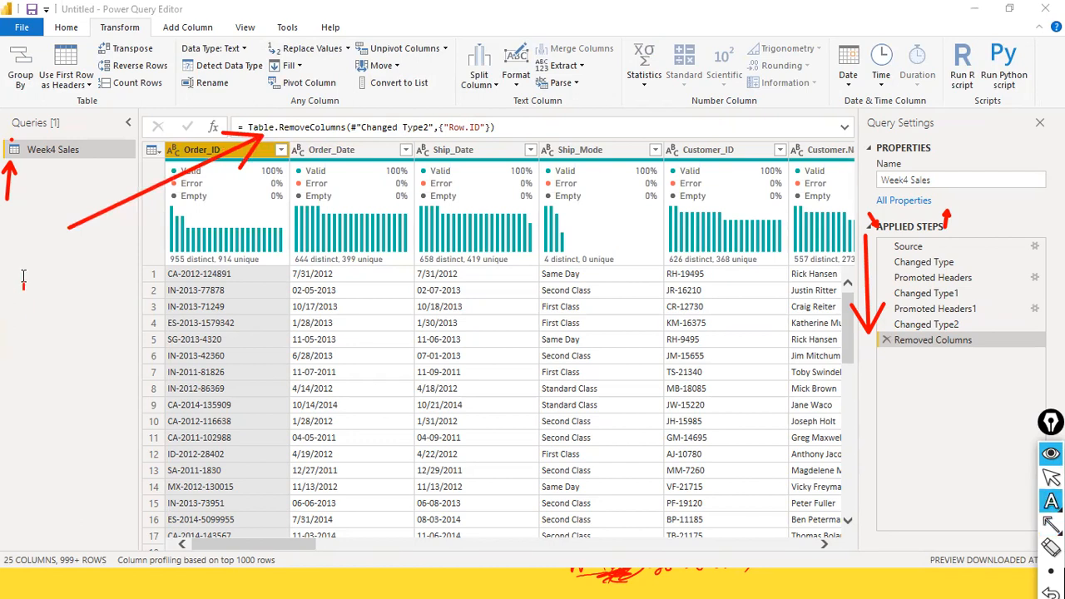
click(23, 277)
text(mAS)
key(BackSpace)
key(BackSpace)
key(BackSpace)
text(Mashup)
key(Return)
text(Ilang)
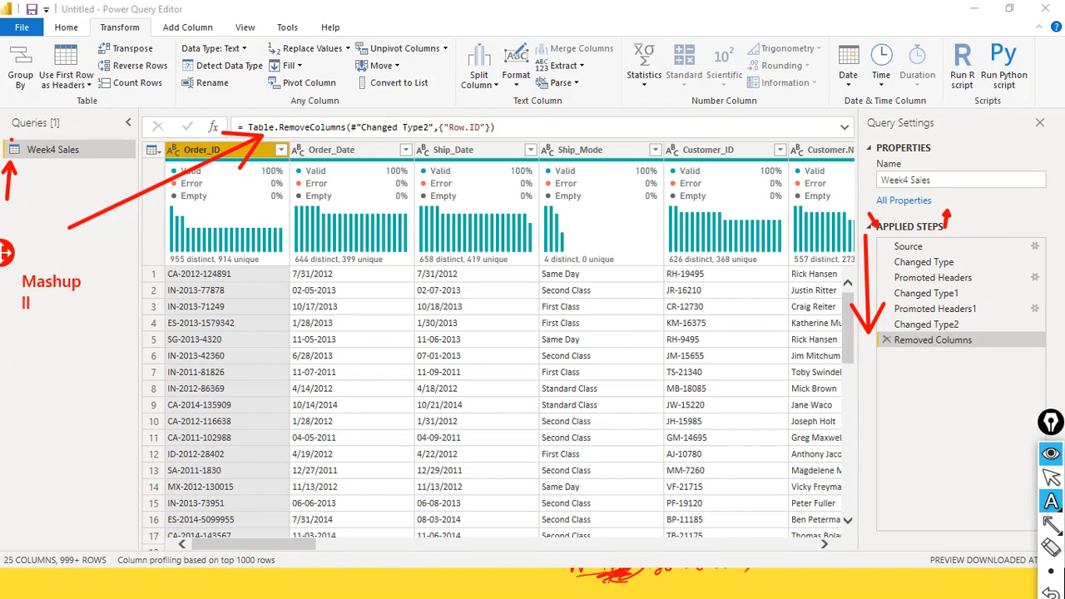
key(BackSpace)
key(BackSpace)
key(BackSpace)
text(anguage  M language)
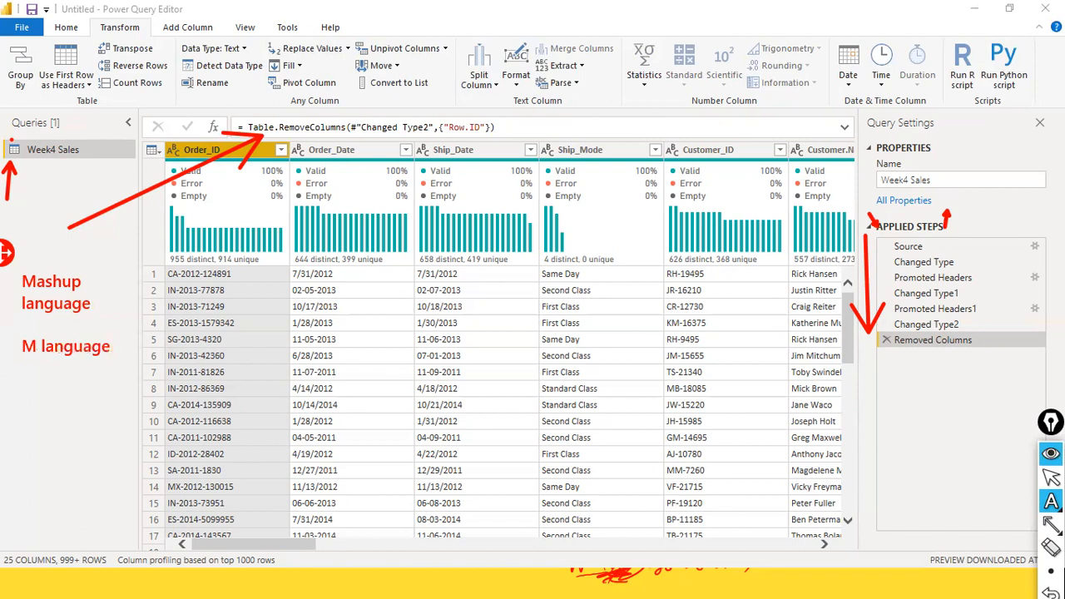
key(Escape)
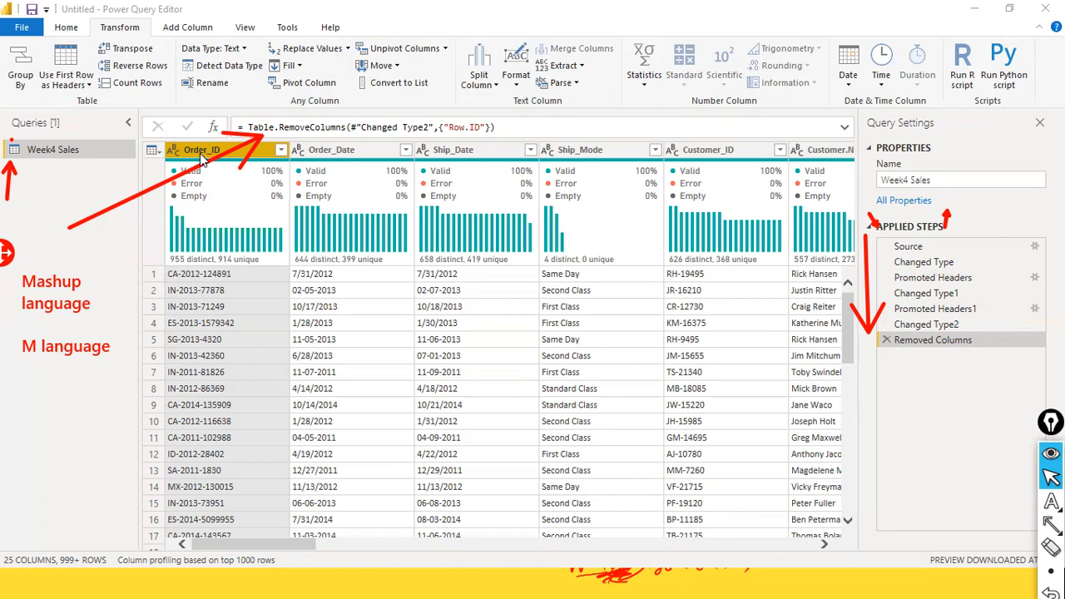
Step: Examine the Table.RemoveColumns function and its Row.ID argument in the formula, and clear all on-screen annotations
mouse_move(230, 188)
drag(248, 127, 446, 131)
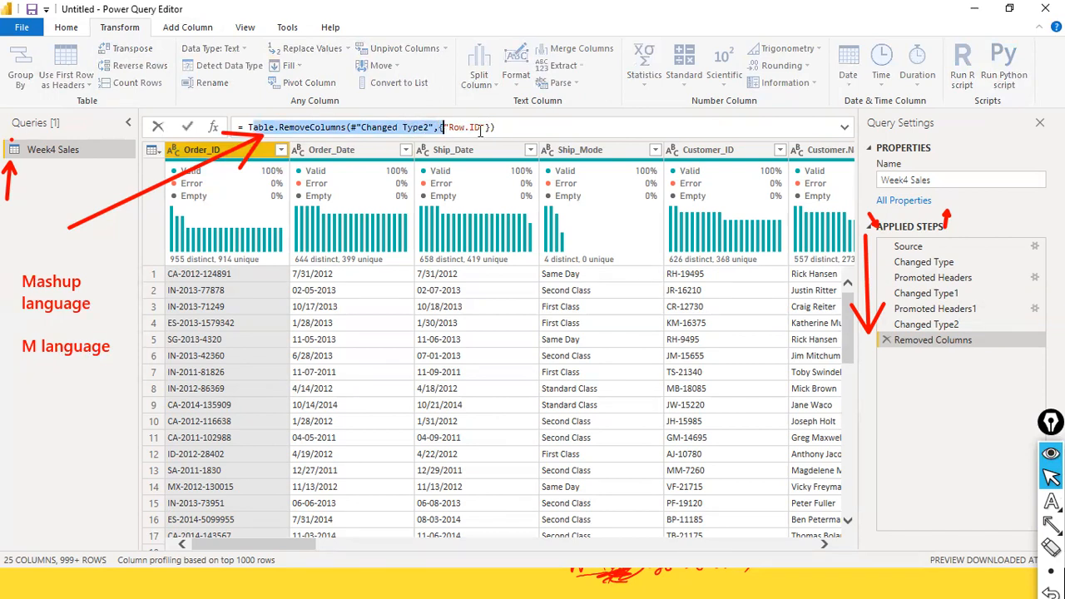
click(479, 130)
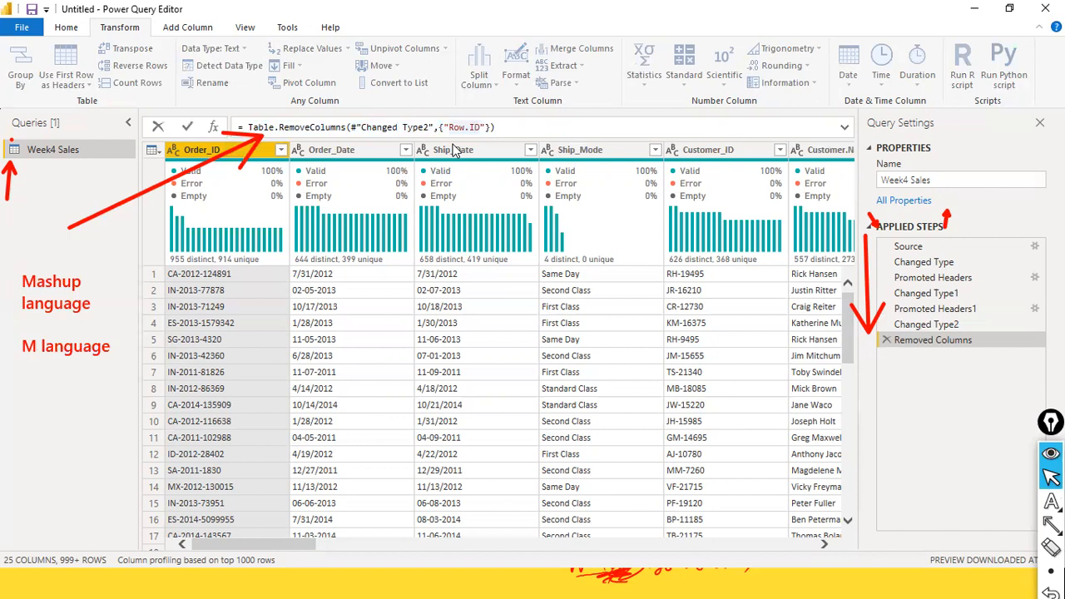
click(299, 126)
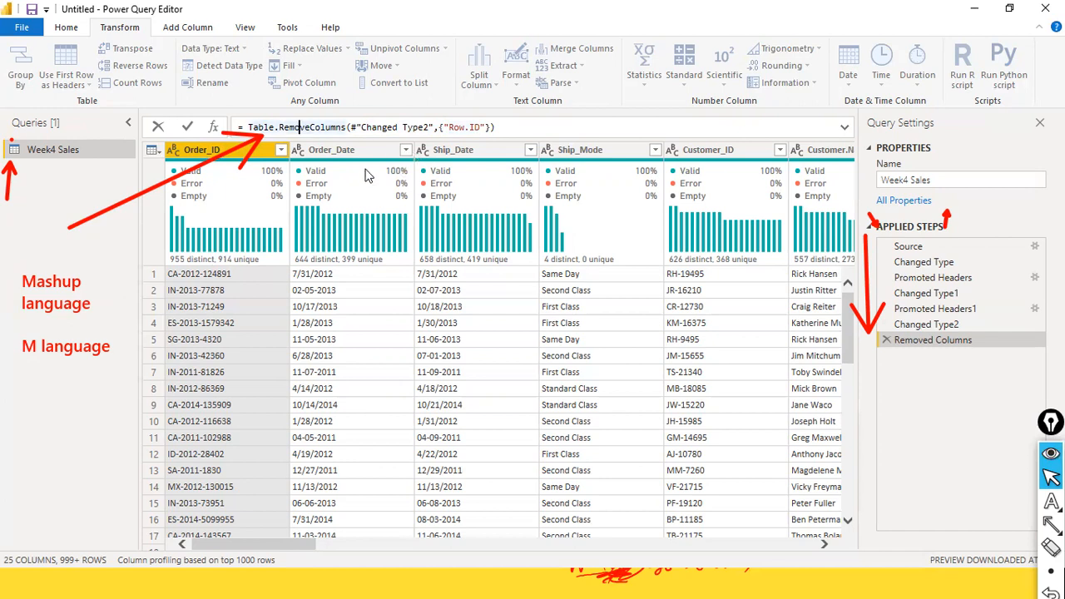
key(ctrl+shift+7)
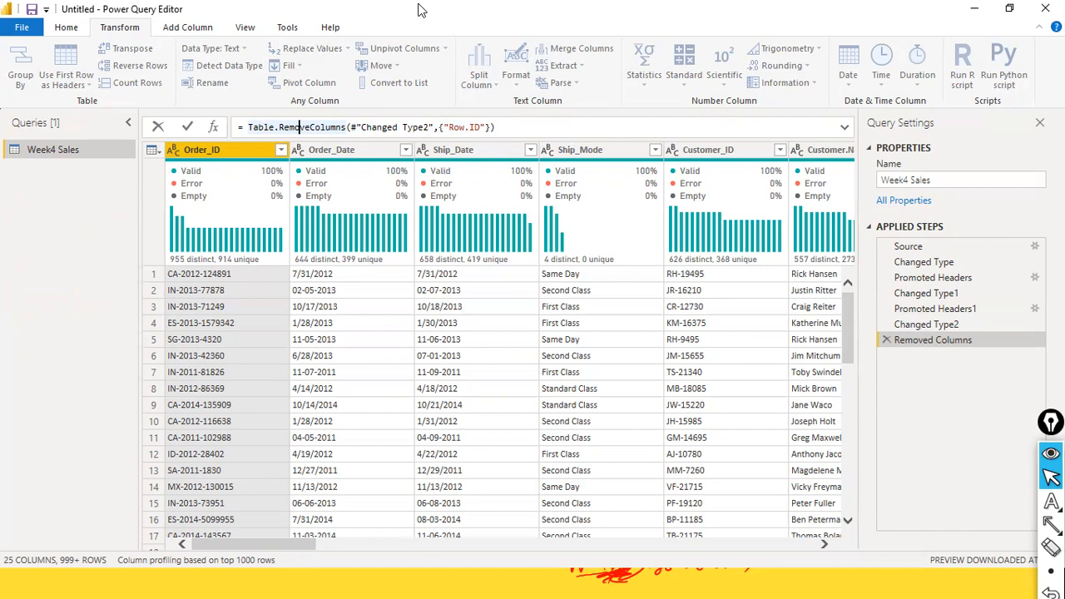
Step: Examine the data types of the query's columns, especially Sales, Quantity, Discount and Profit, and the type options for Sales without changing them
click(340, 461)
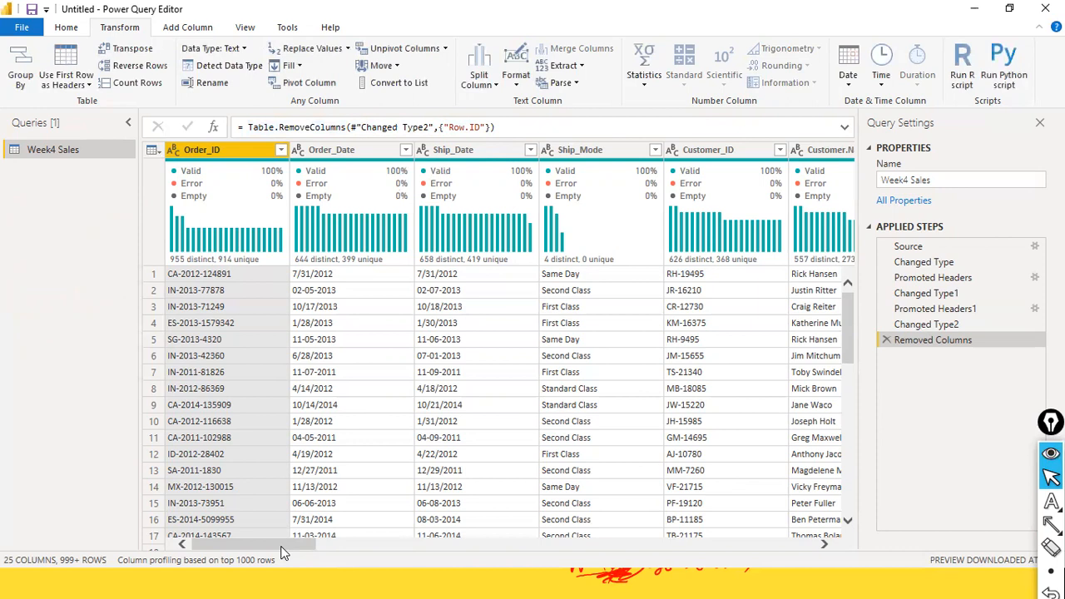
drag(281, 553, 713, 554)
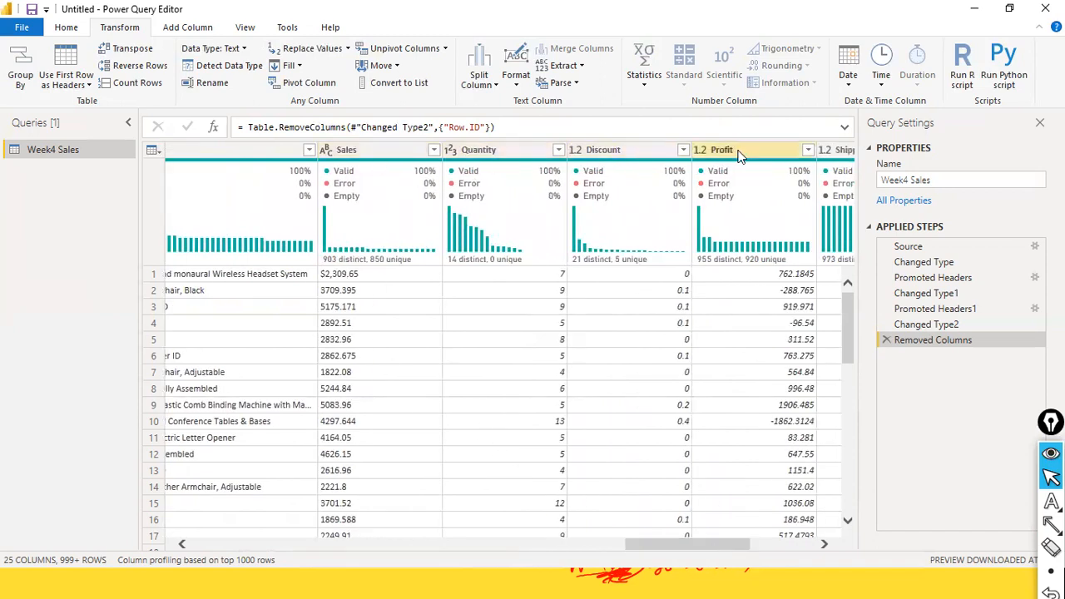
drag(690, 548, 323, 555)
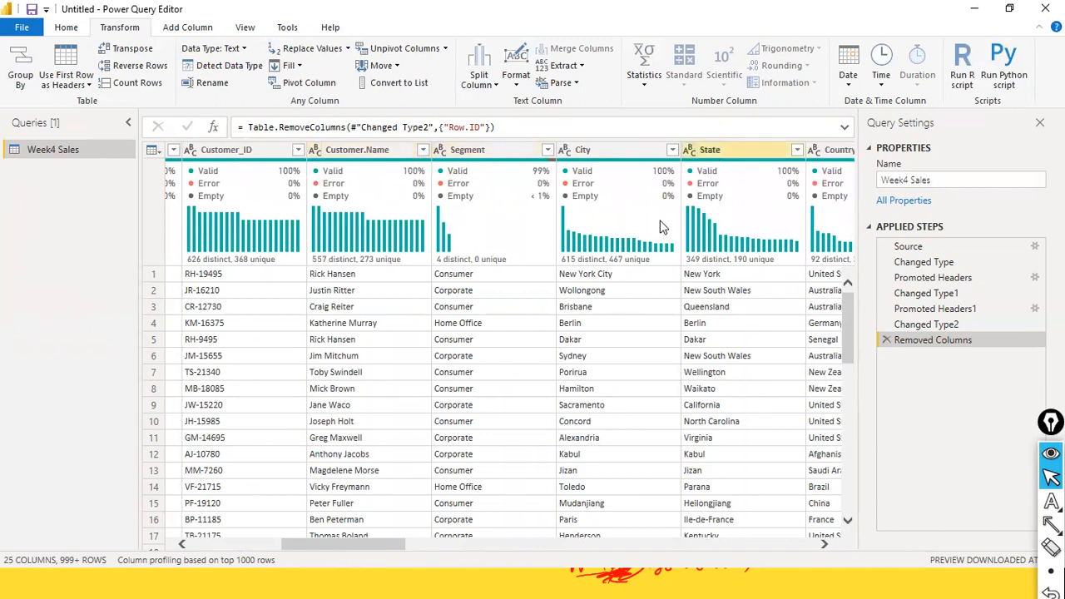
drag(369, 542, 728, 545)
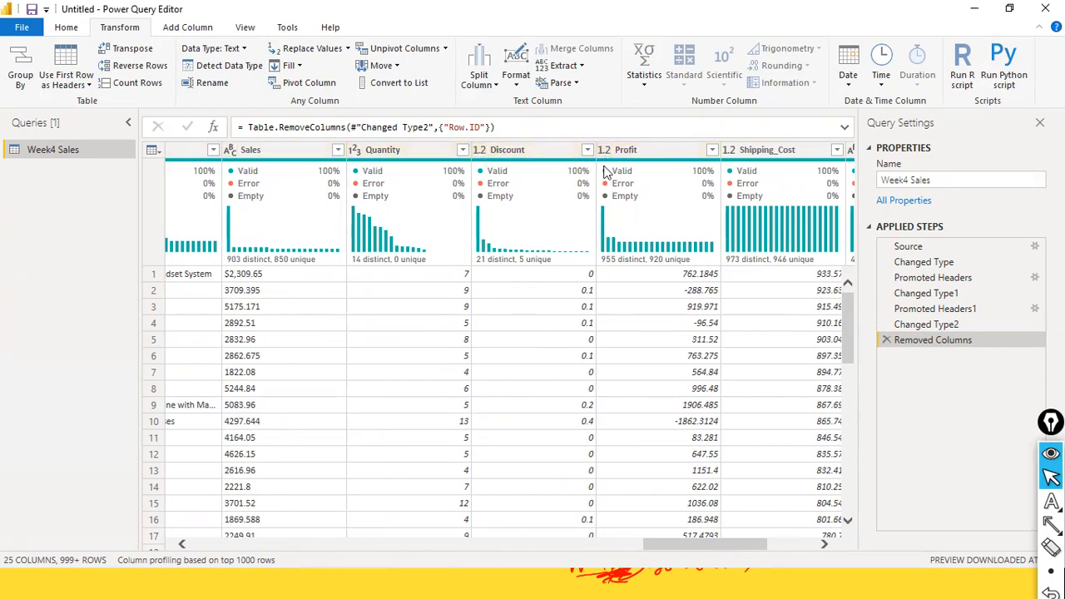
mouse_move(607, 172)
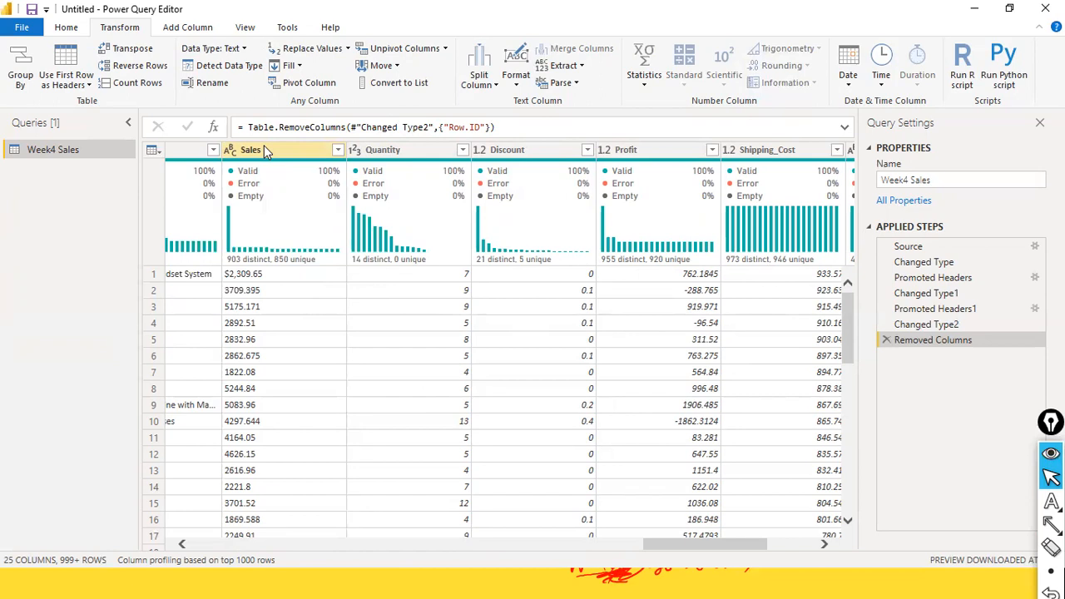
mouse_move(226, 160)
mouse_move(254, 183)
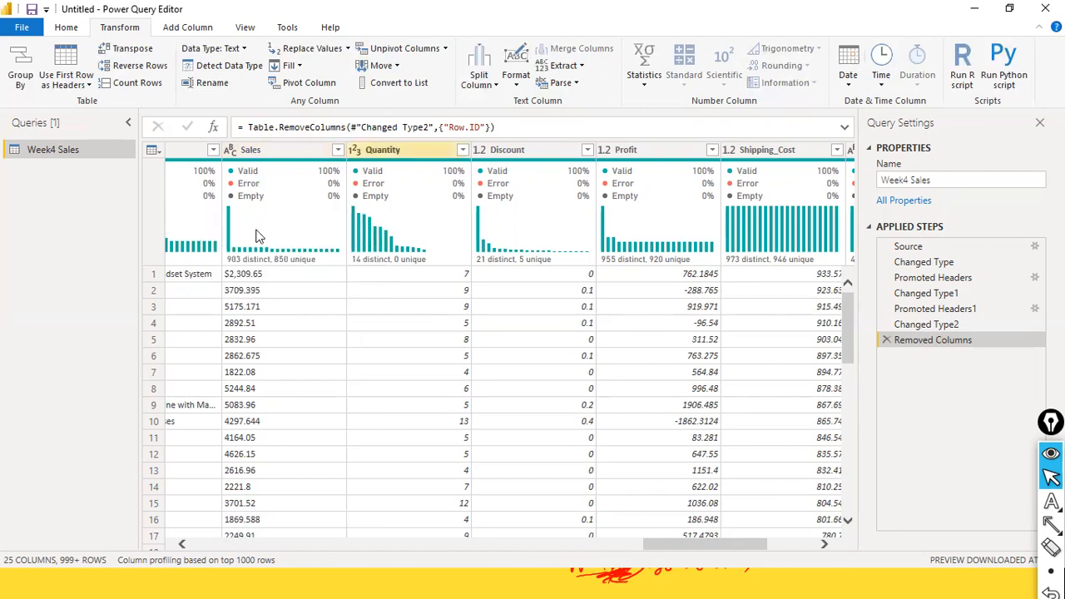
click(230, 149)
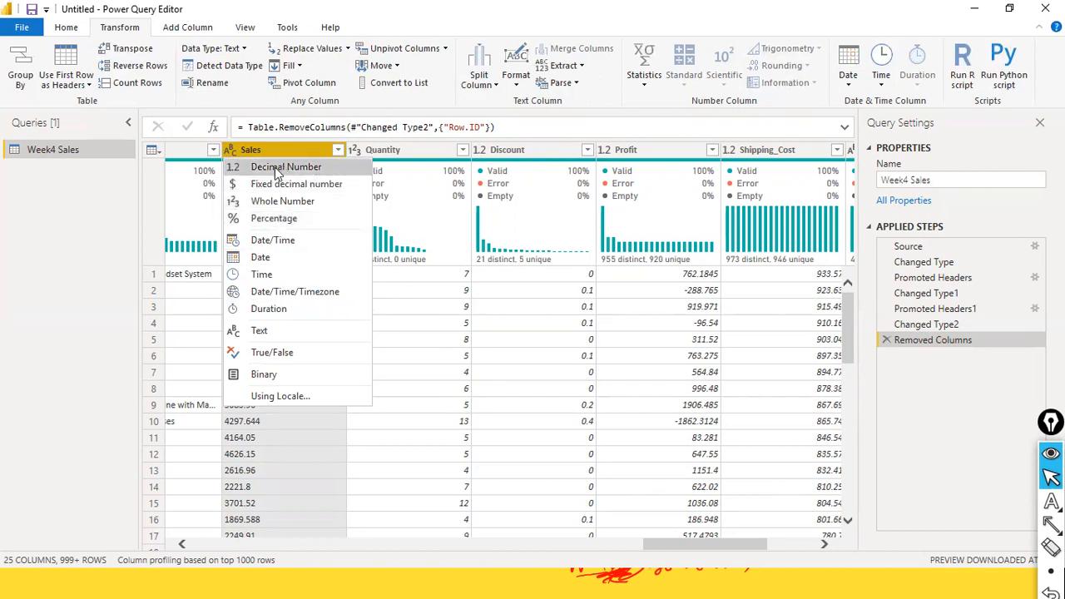
click(83, 212)
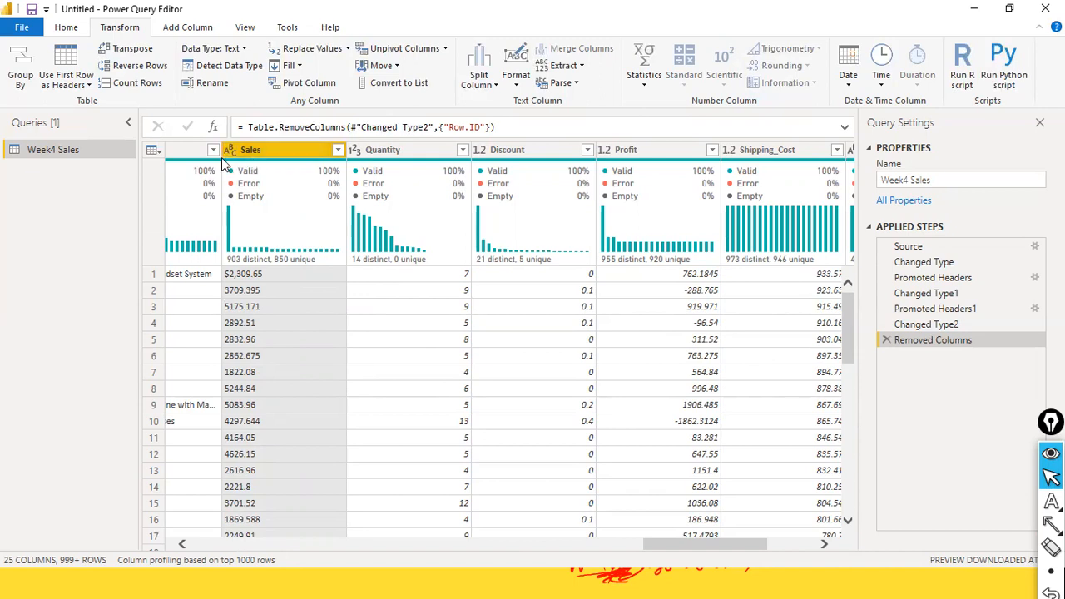
Step: Mark the Sales value in row 1 with a small red arrow annotation
mouse_move(277, 164)
key(ctrl+shift+3)
drag(180, 289, 223, 277)
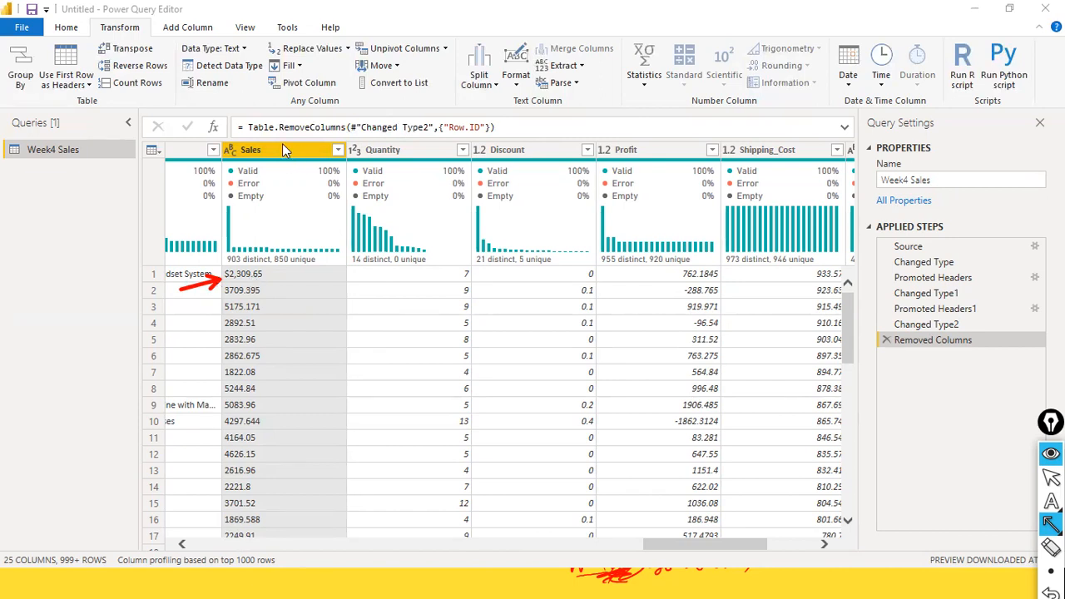
key(ctrl+shift+2)
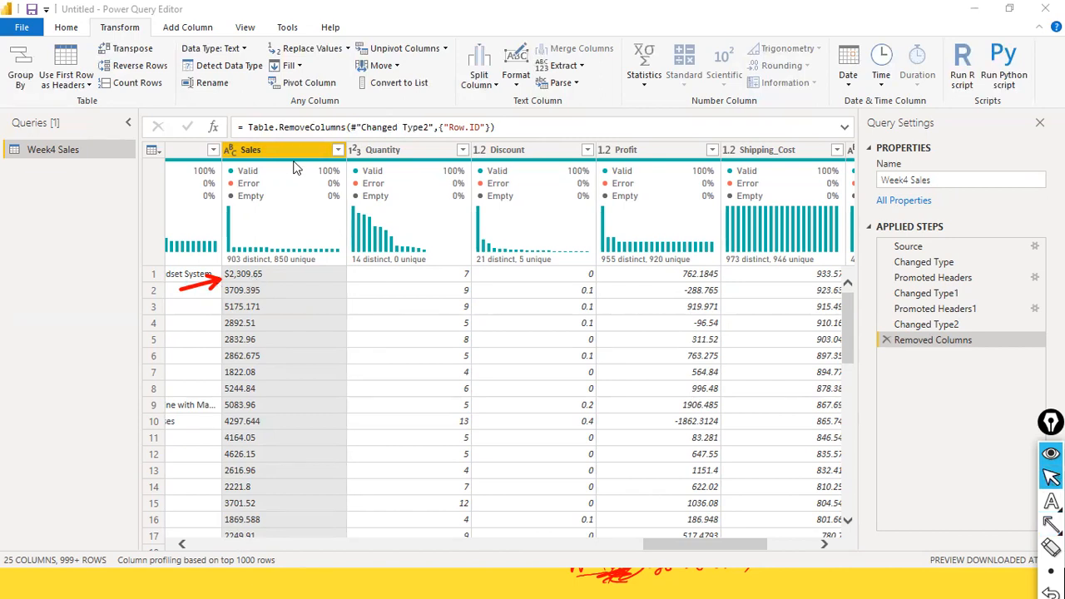
Step: Replace the "$" sign with an empty value in the Sales column
right_click(270, 159)
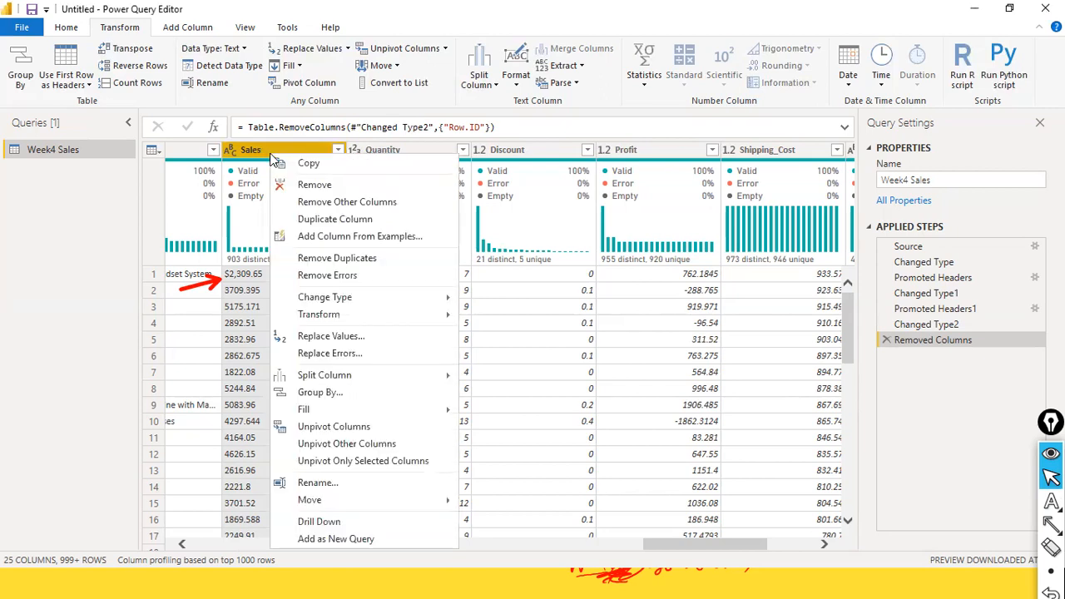
click(362, 337)
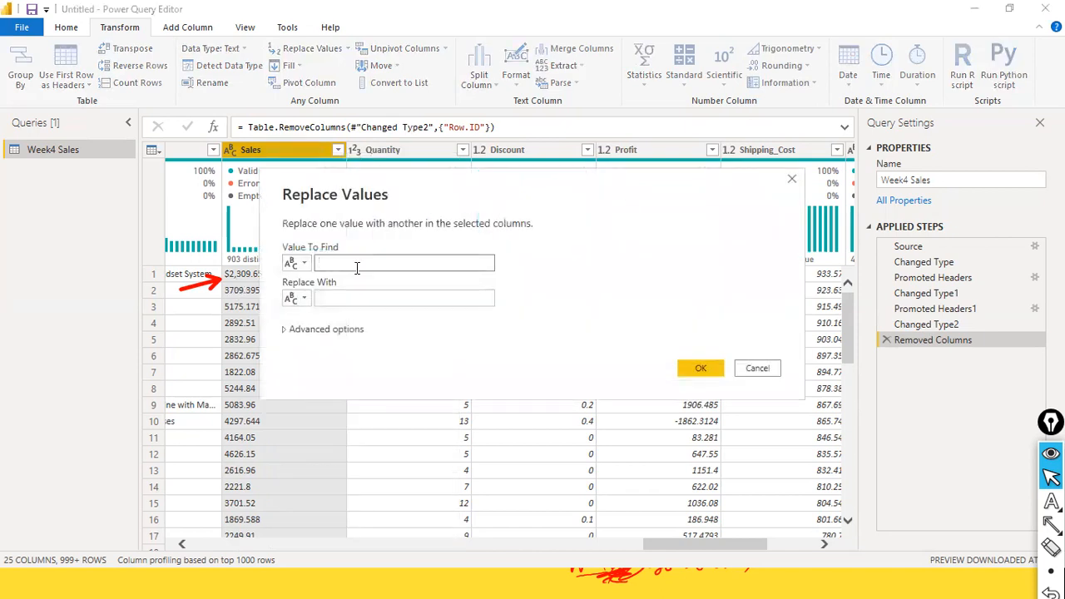
text($)
drag(577, 191, 694, 193)
click(449, 304)
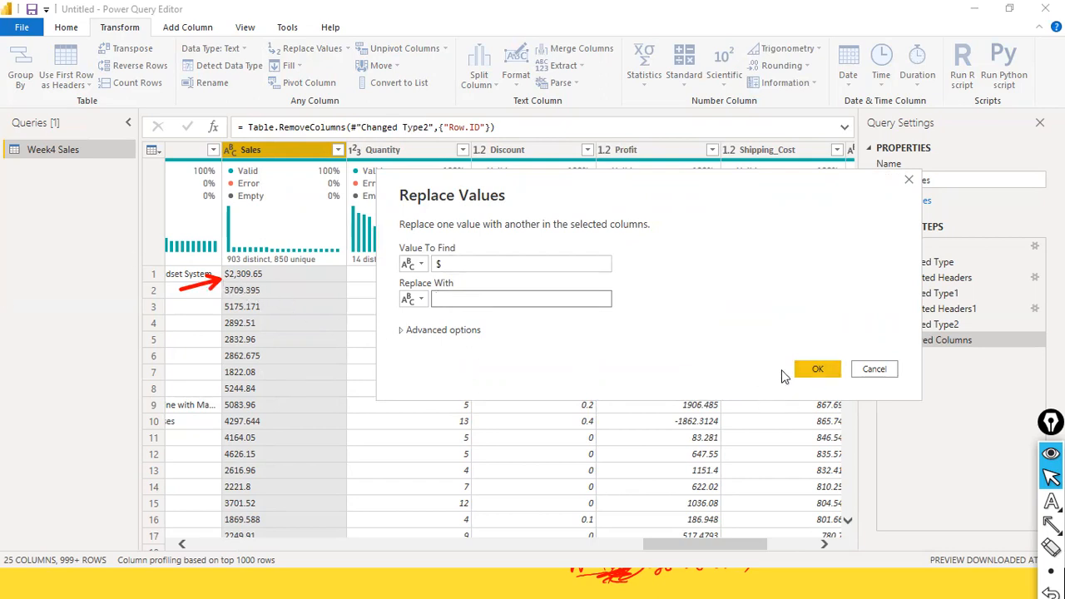
click(812, 367)
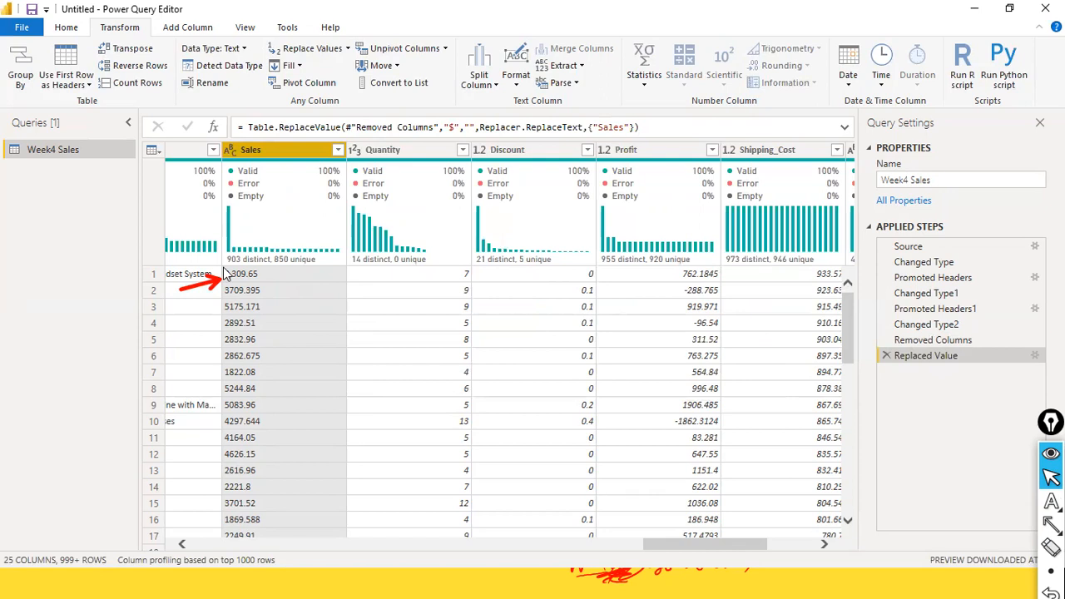
Step: Review the data type options for Sales without changing them, and inspect the column's lower rows for non-numeric values
click(232, 150)
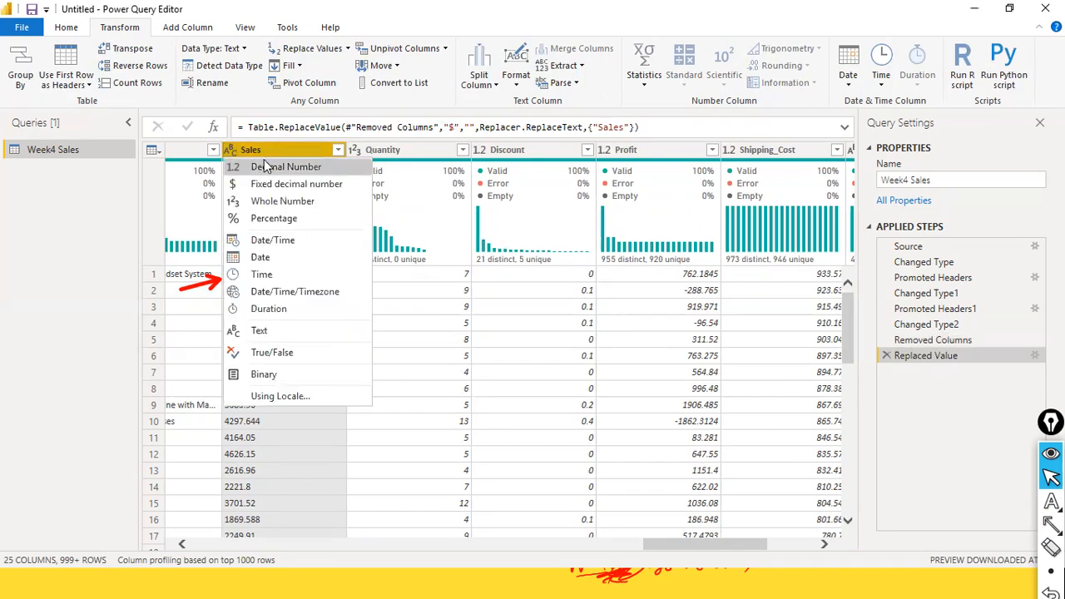
click(437, 337)
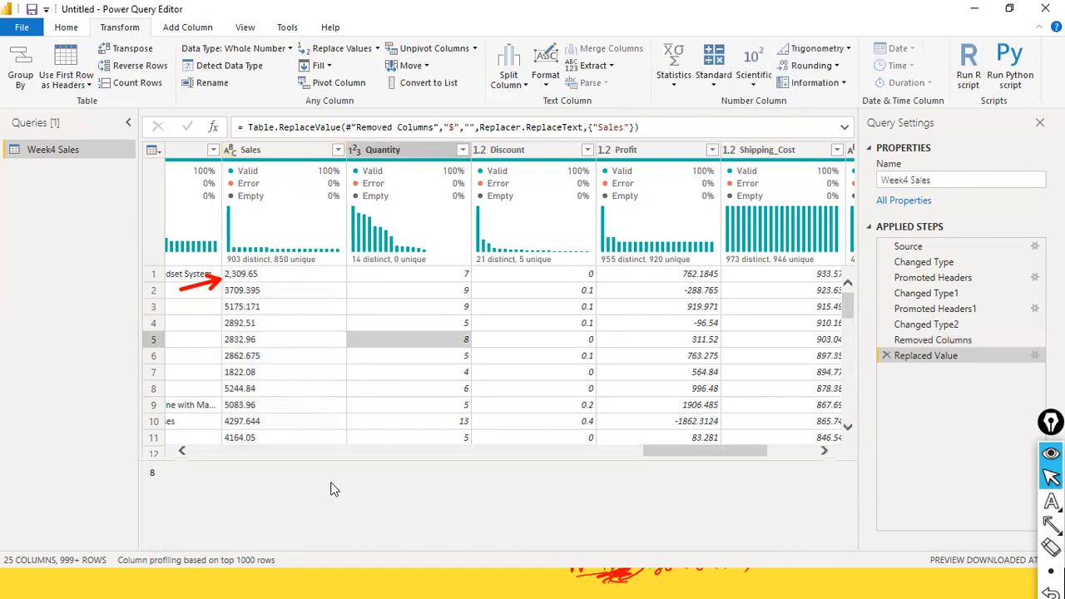
drag(389, 459, 390, 505)
scroll(274, 375, down, 4)
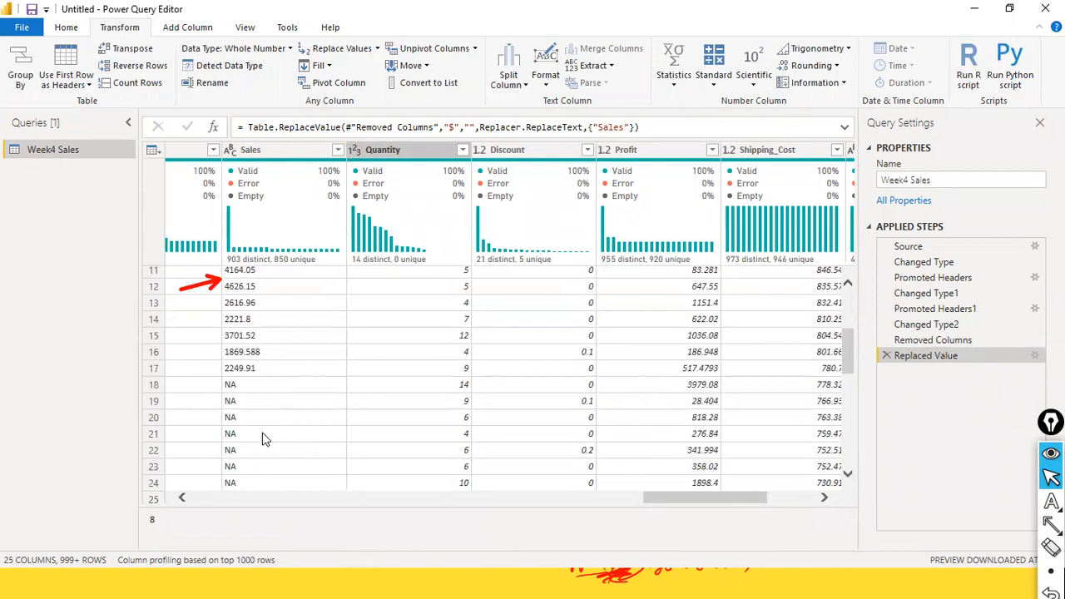
scroll(264, 440, down, 2)
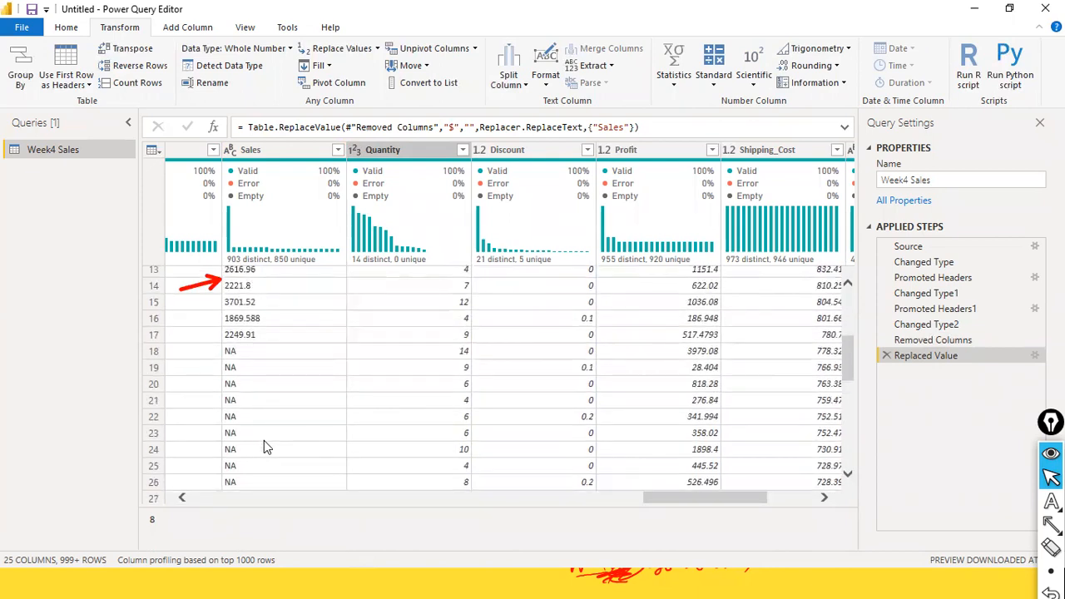
Step: Check the data type options for Sales without changing them, and inspect the column's rows for entries that block numeric conversion
click(230, 150)
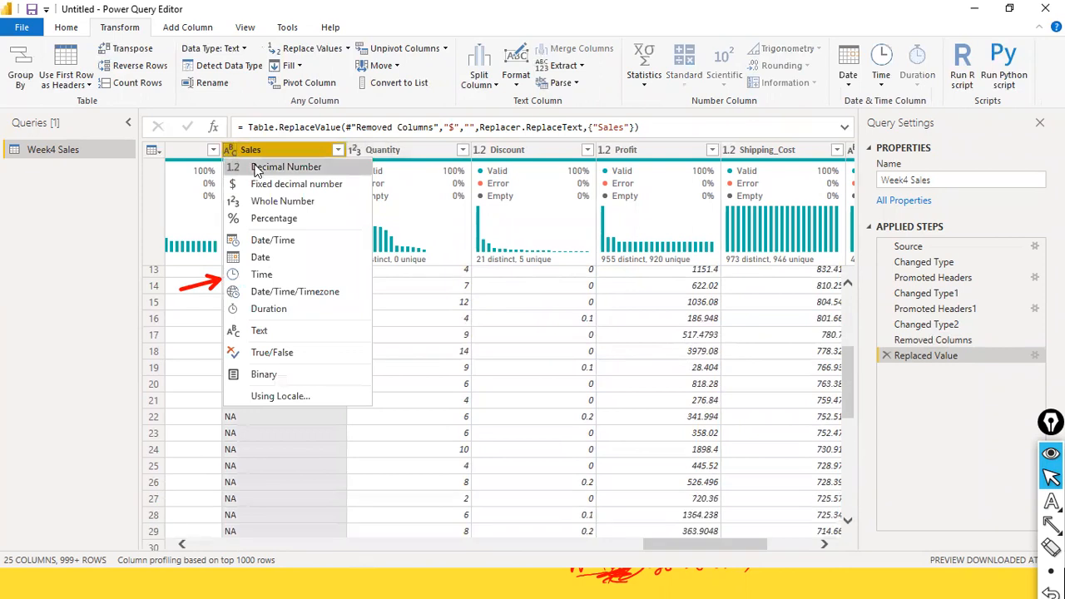
click(192, 243)
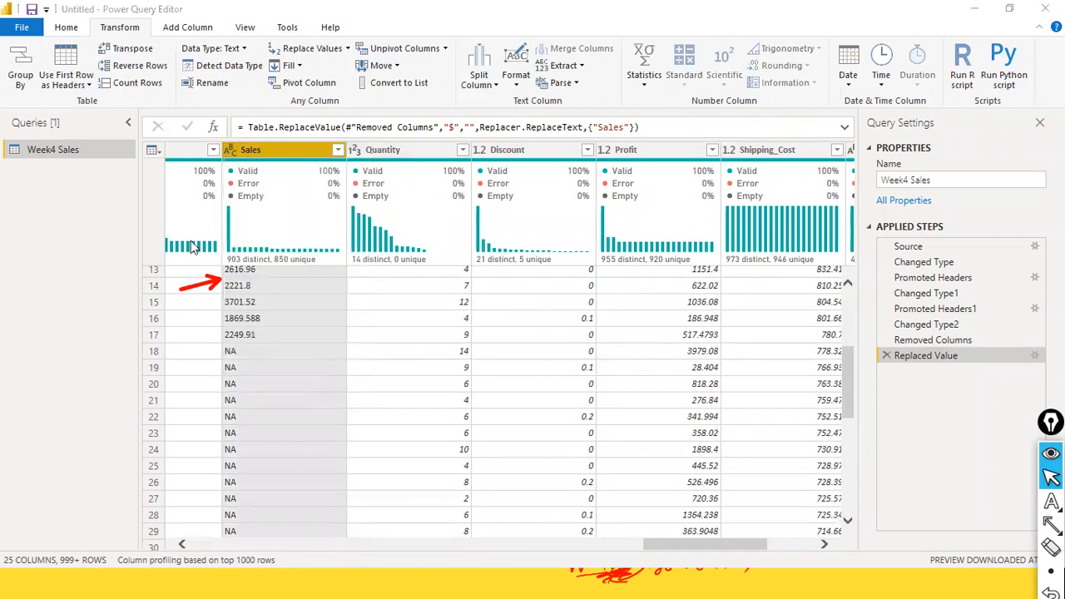
scroll(291, 329, up, 4)
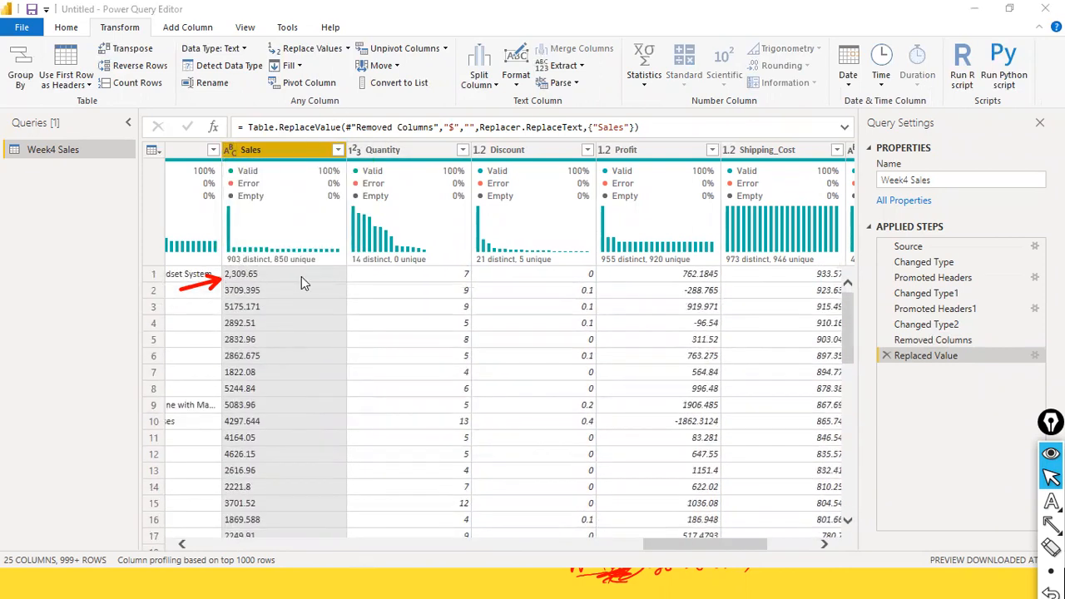
scroll(257, 510, down, 1)
scroll(256, 510, up, 1)
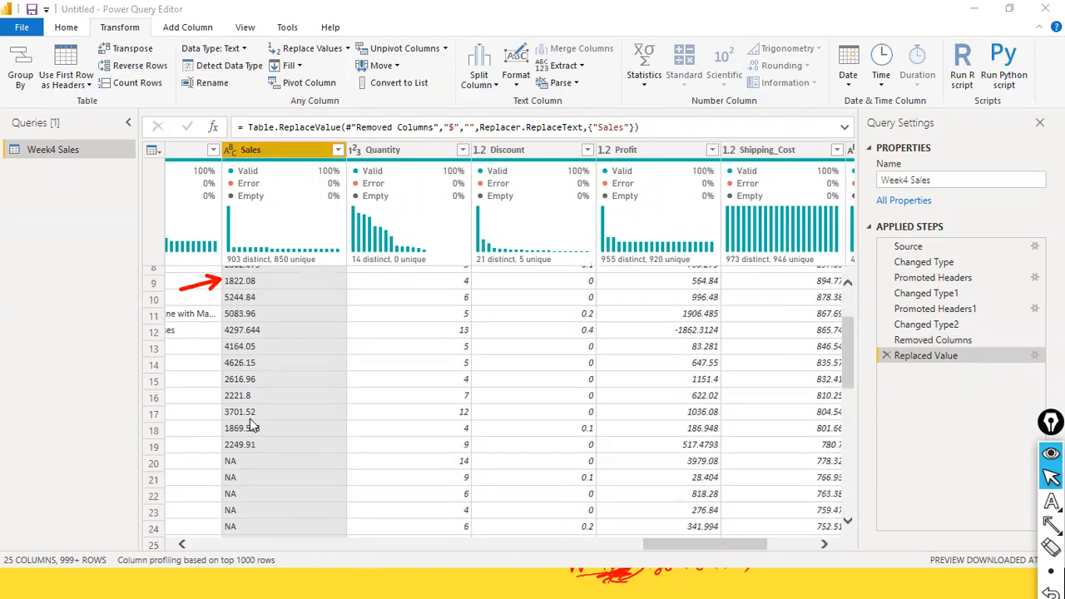
scroll(296, 392, down, 2)
scroll(291, 404, down, 2)
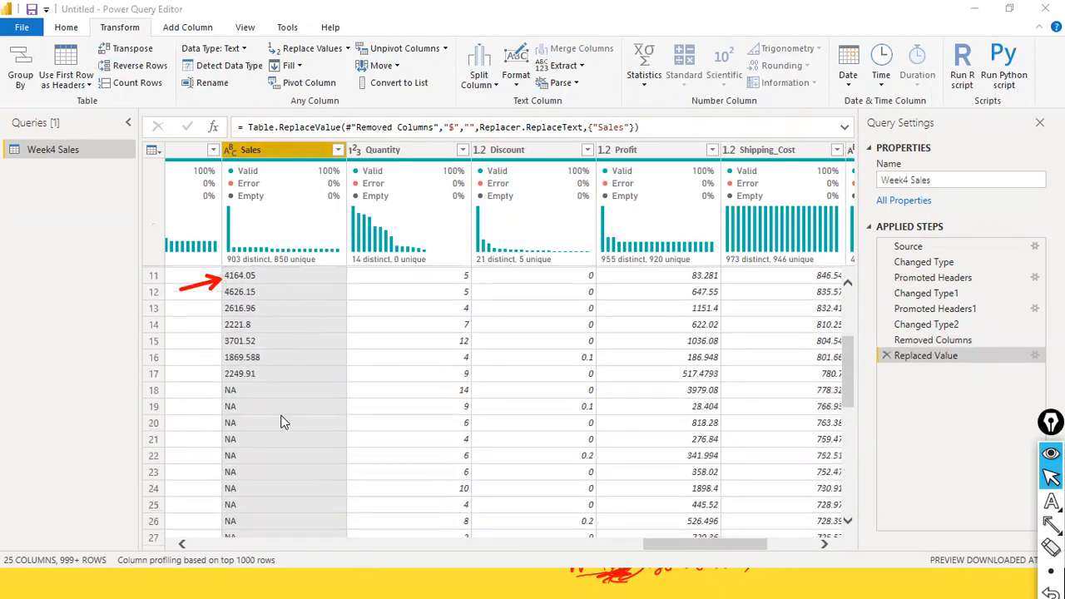
scroll(266, 399, down, 1)
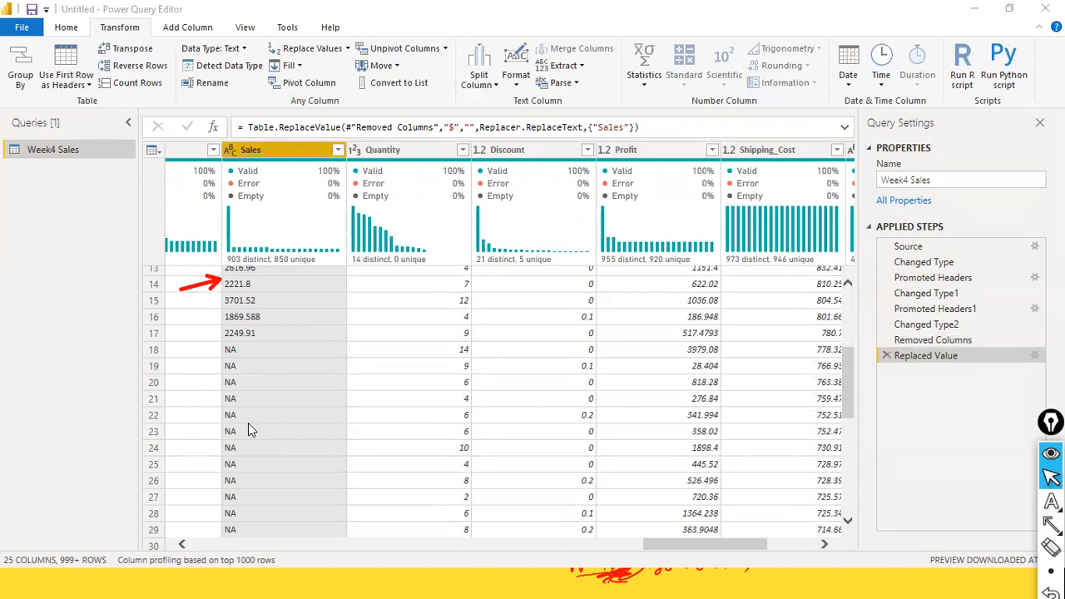
scroll(250, 429, down, 2)
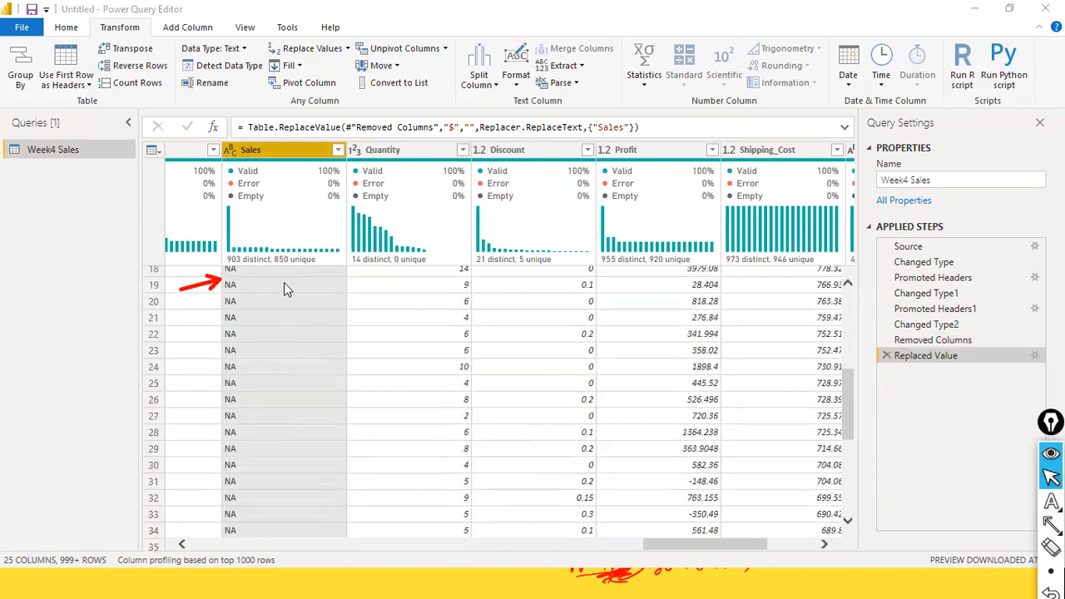
scroll(264, 506, up, 3)
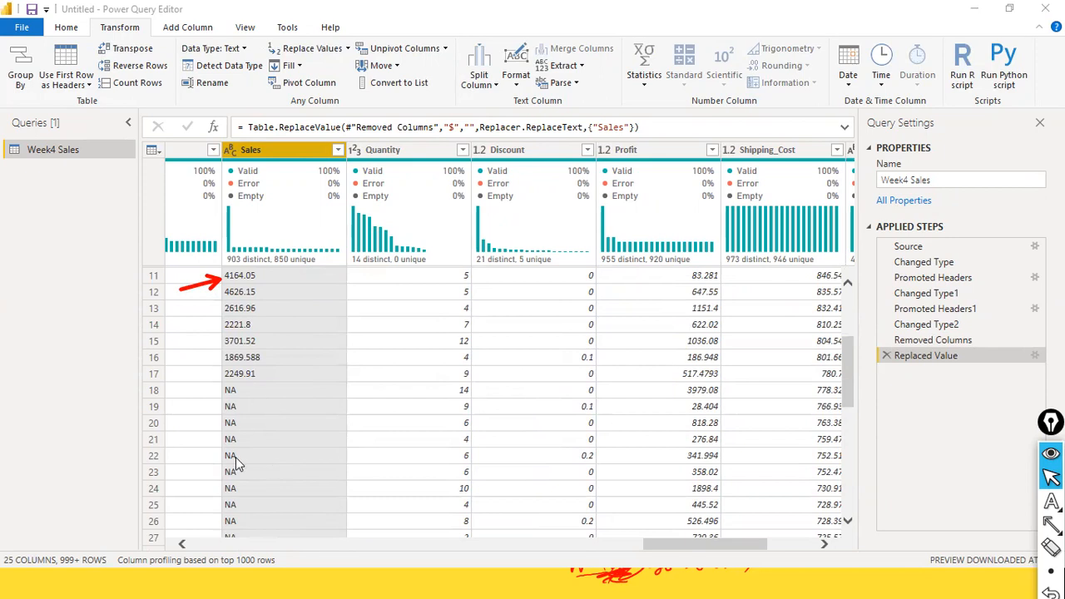
Step: Replace "NA" with "0" in the Sales column and check the replaced rows
right_click(288, 158)
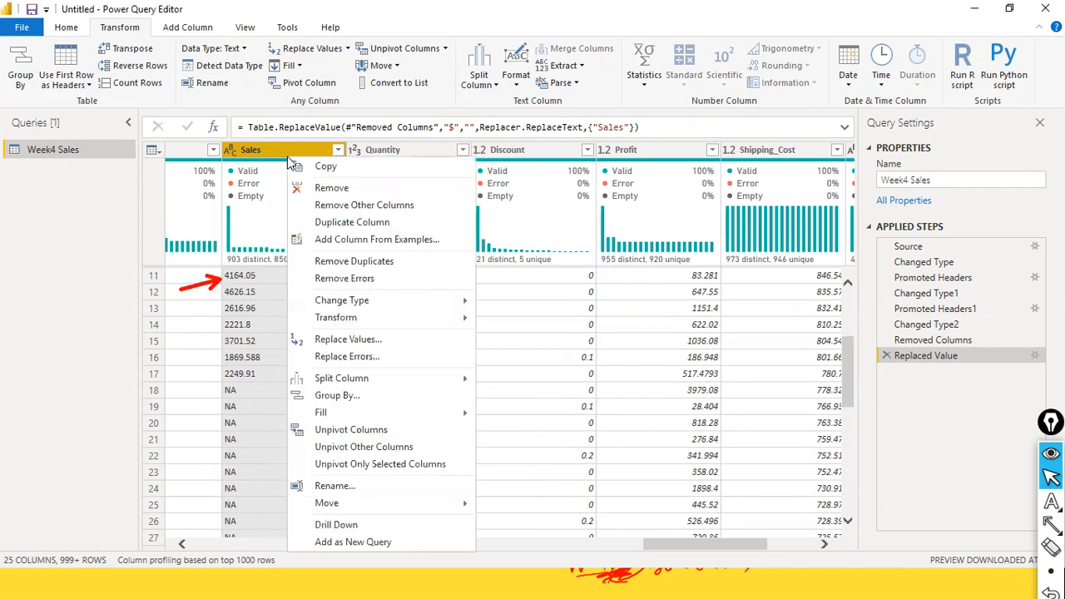
click(383, 341)
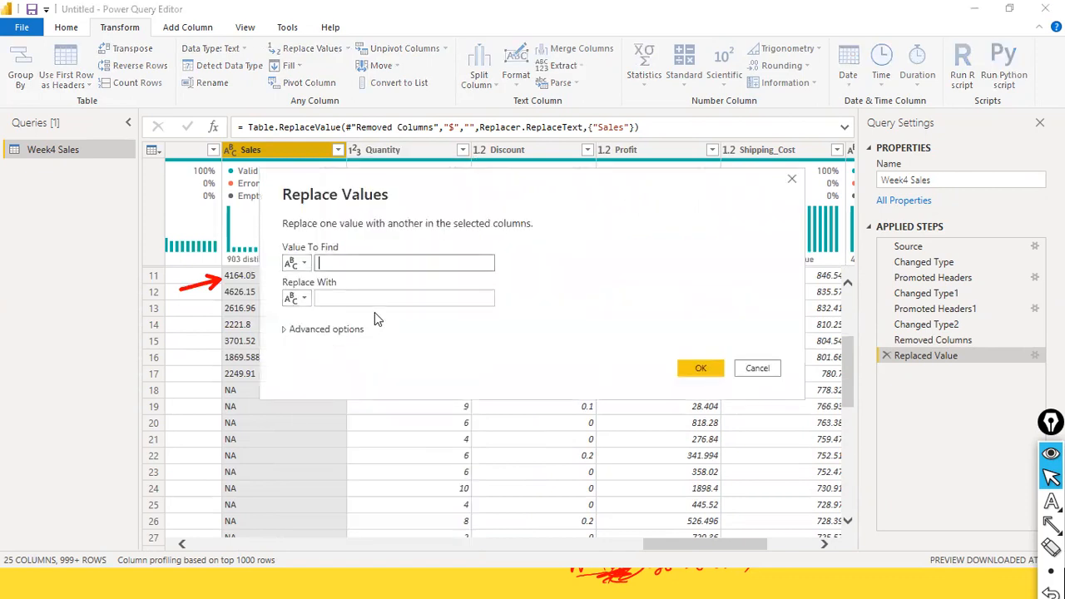
text(NA)
click(456, 299)
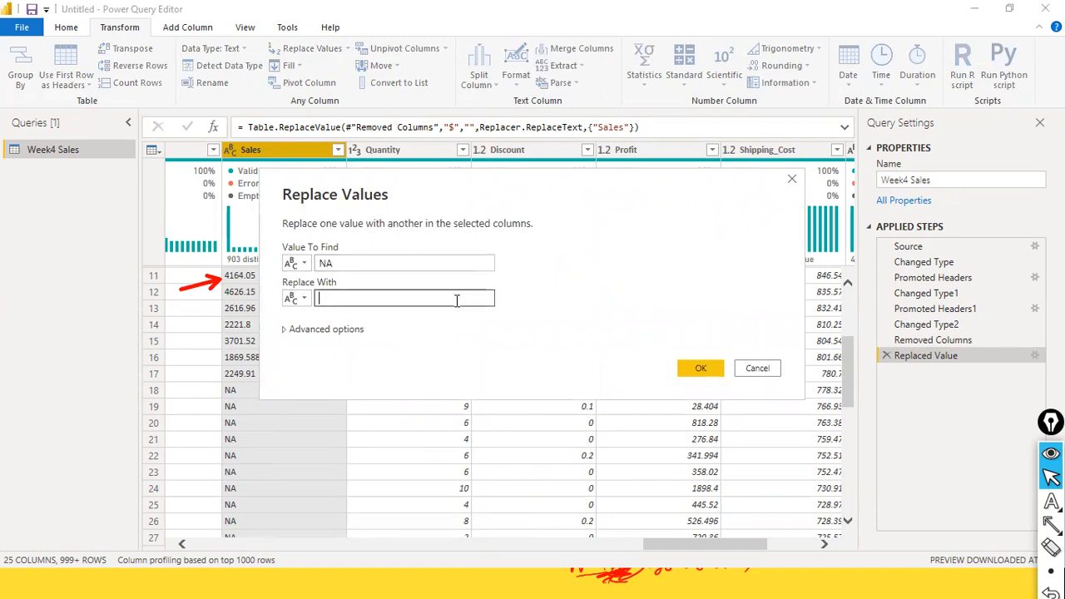
text(0)
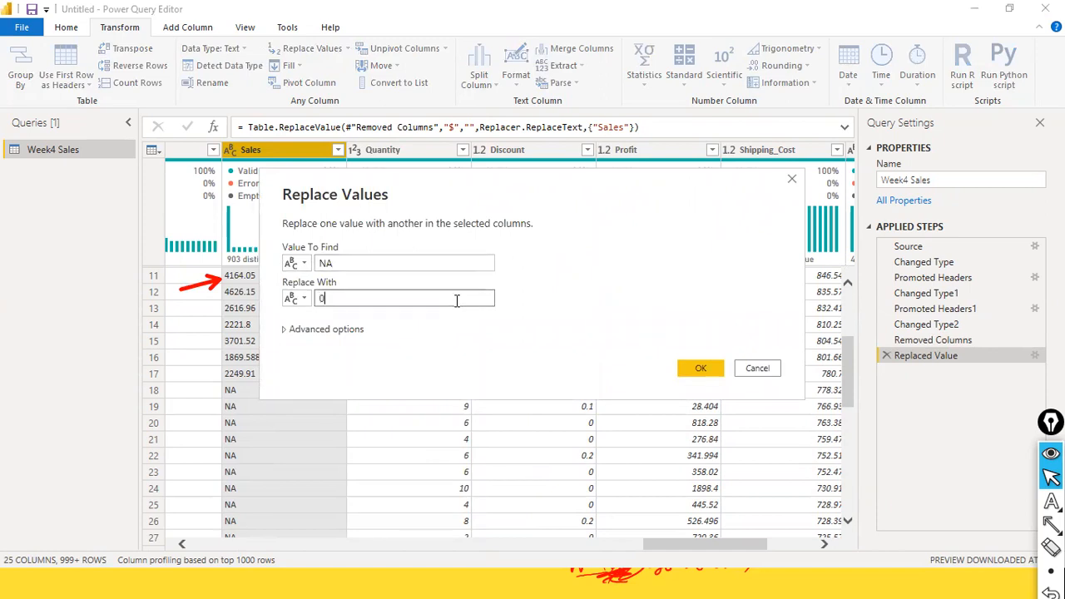
click(685, 372)
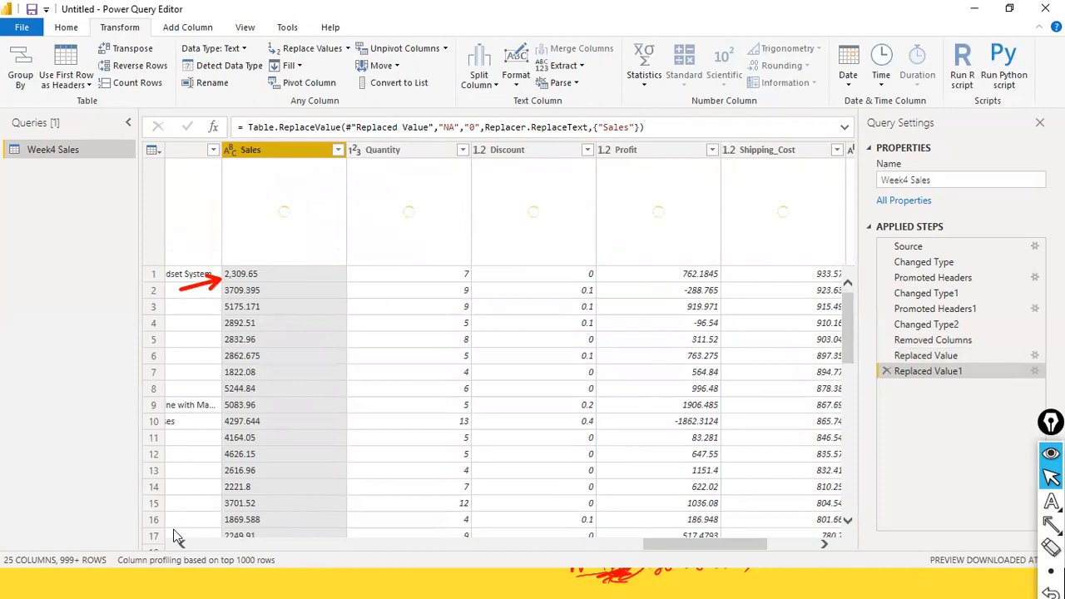
scroll(263, 363, down, 6)
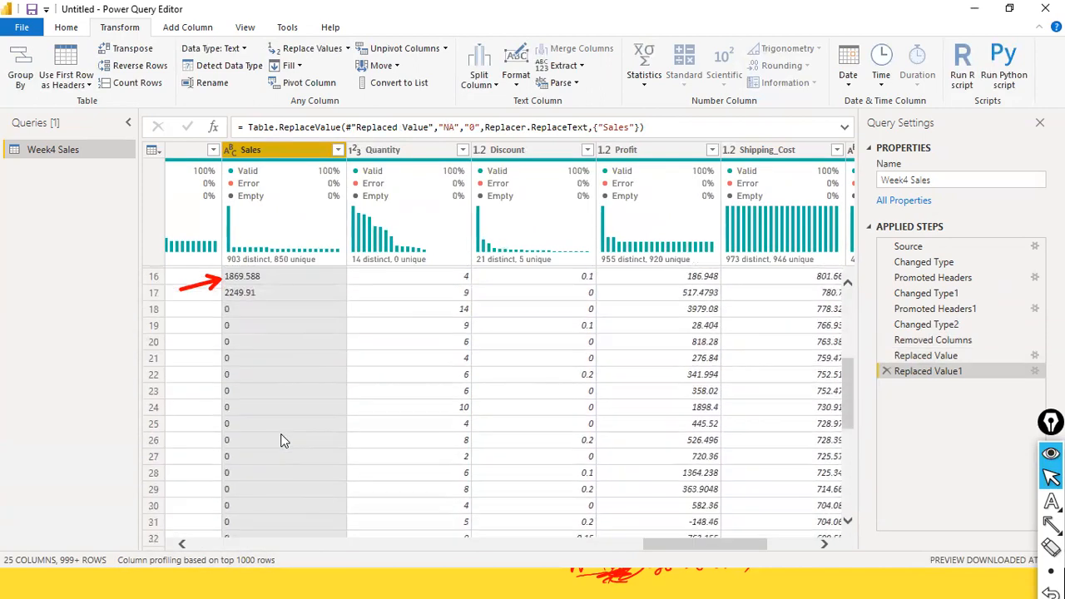
Step: Change the data type of the Sales column to Decimal Number
scroll(269, 450, up, 6)
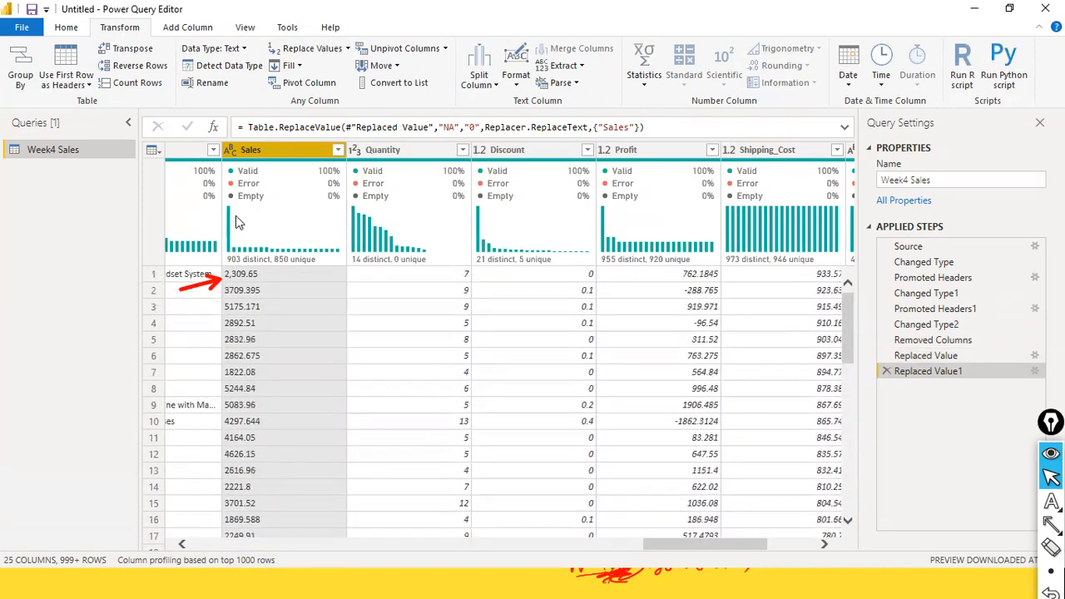
click(232, 150)
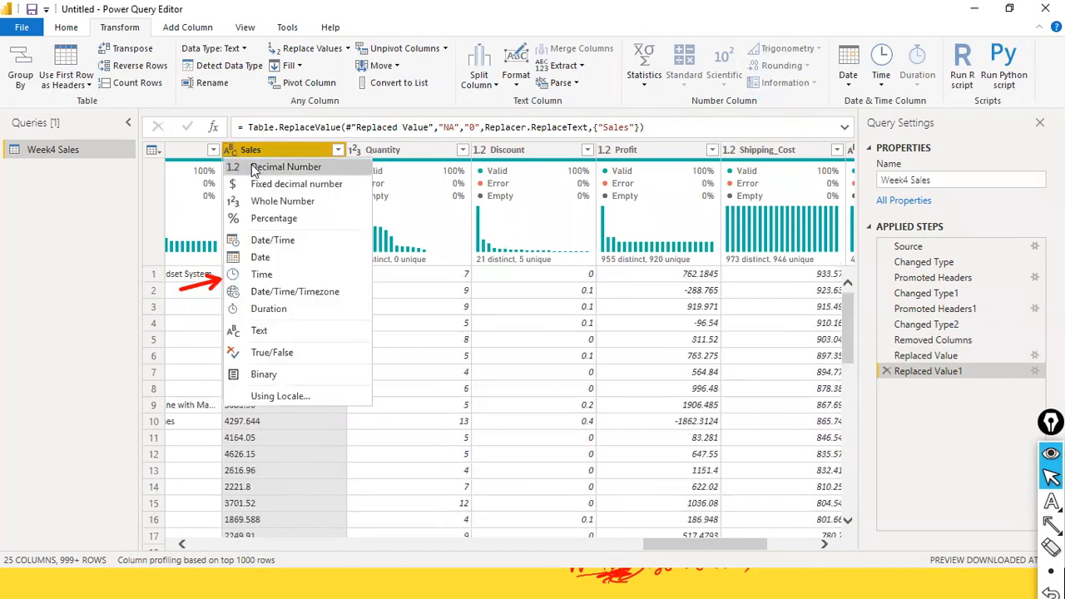
click(254, 166)
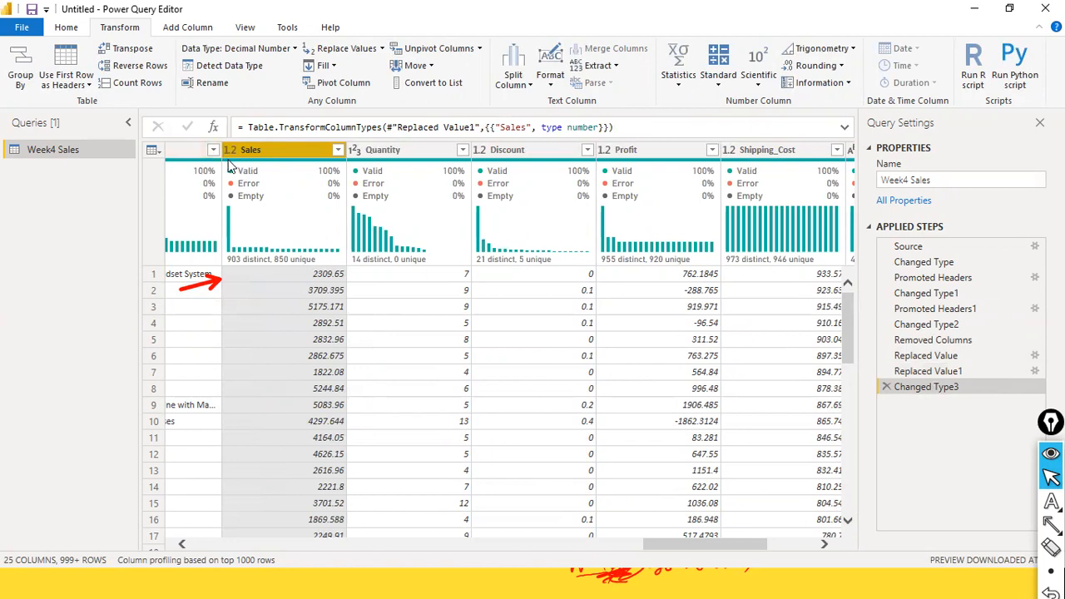
Step: Inspect the converted Sales column's values and its valid, error and empty statistics
mouse_move(242, 167)
scroll(320, 324, down, 6)
scroll(316, 327, down, 4)
scroll(318, 342, up, 11)
scroll(276, 467, down, 6)
scroll(271, 476, up, 4)
scroll(271, 476, up, 3)
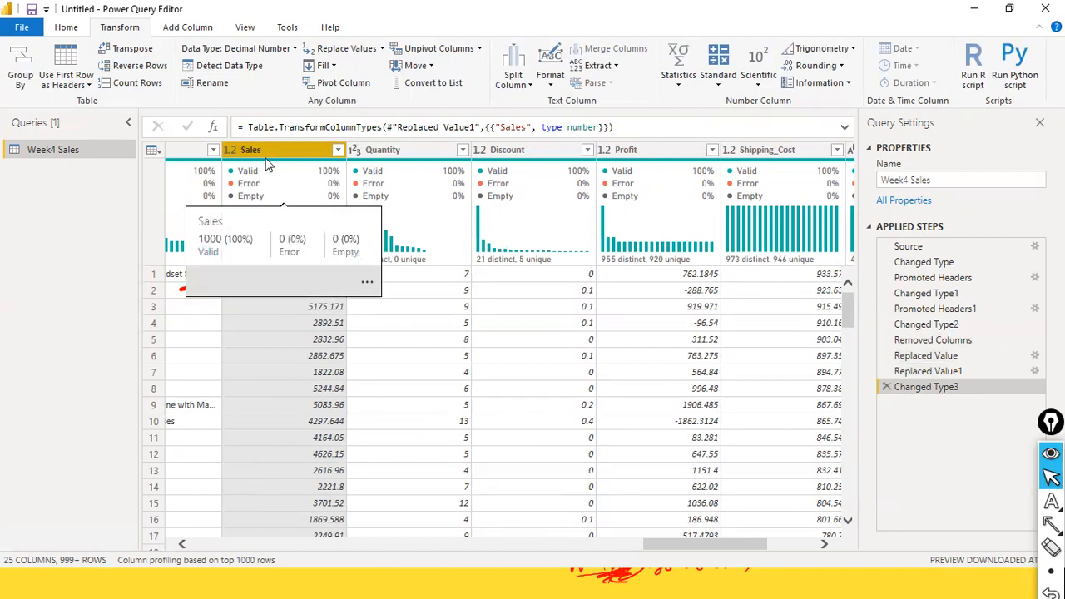
mouse_move(268, 173)
scroll(287, 344, down, 4)
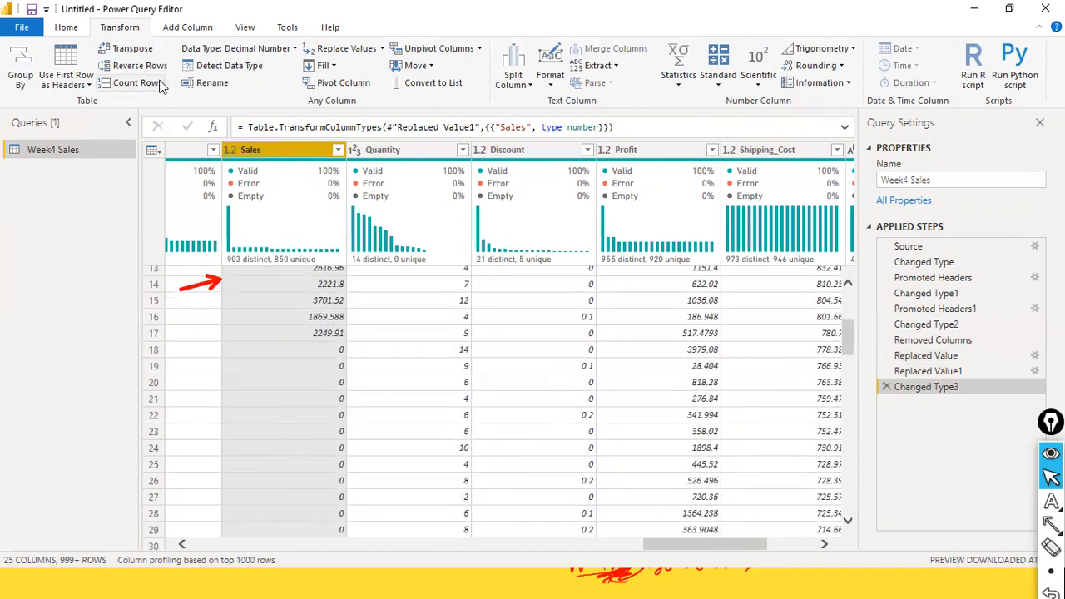
Step: Draw a red arrow annotation pointing up at the last entry of the applied steps, Changed Type3
mouse_move(238, 165)
click(1051, 524)
drag(905, 499, 930, 409)
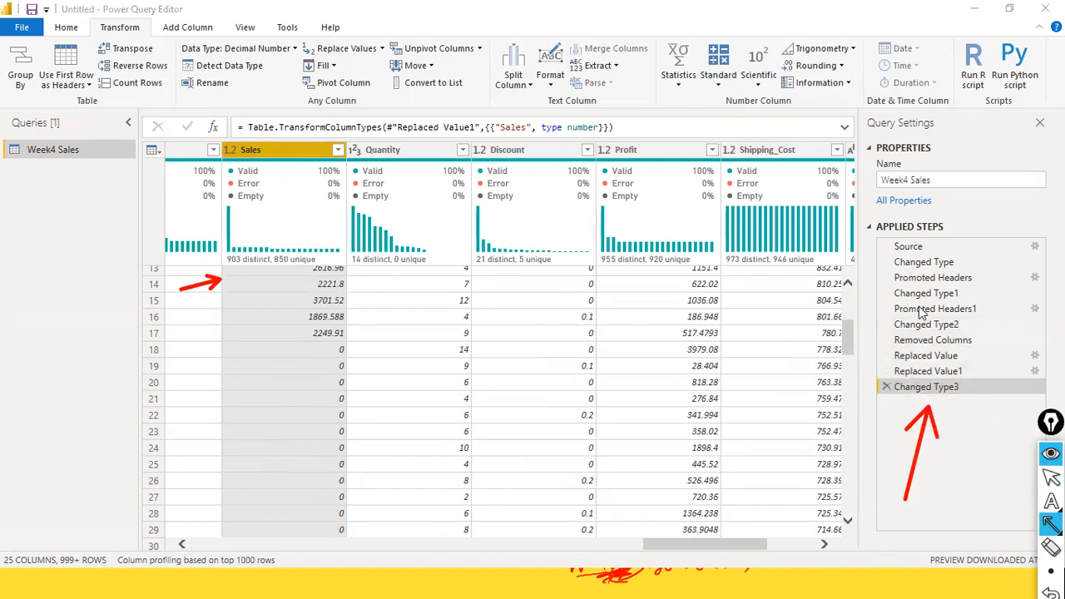
Step: Compare the formulas of the Replaced Value and Replaced Value1 steps, looking at the find and replace arguments
click(920, 355)
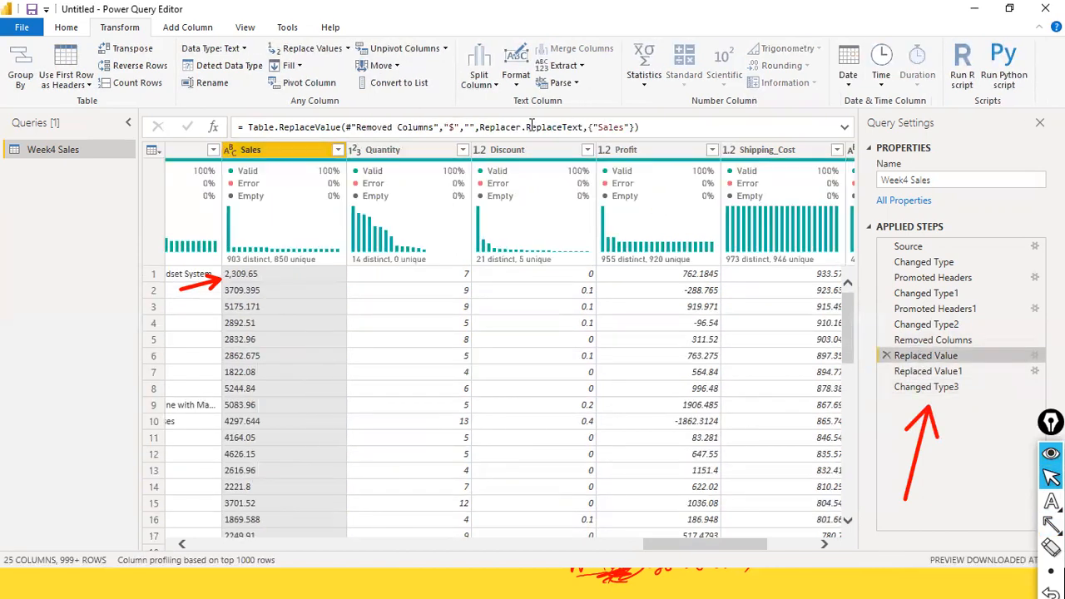
click(454, 128)
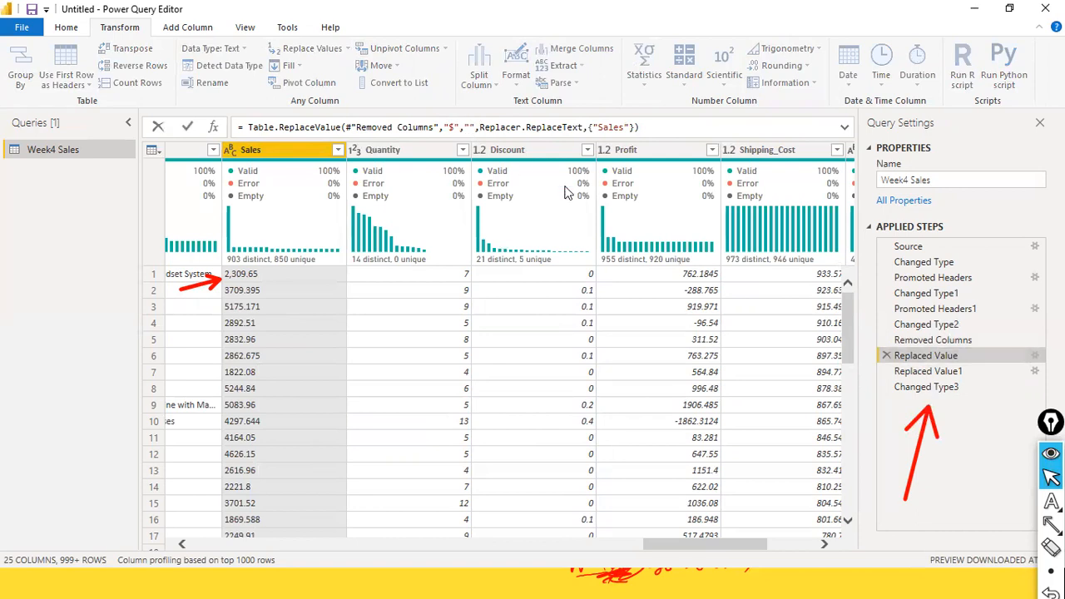
click(917, 378)
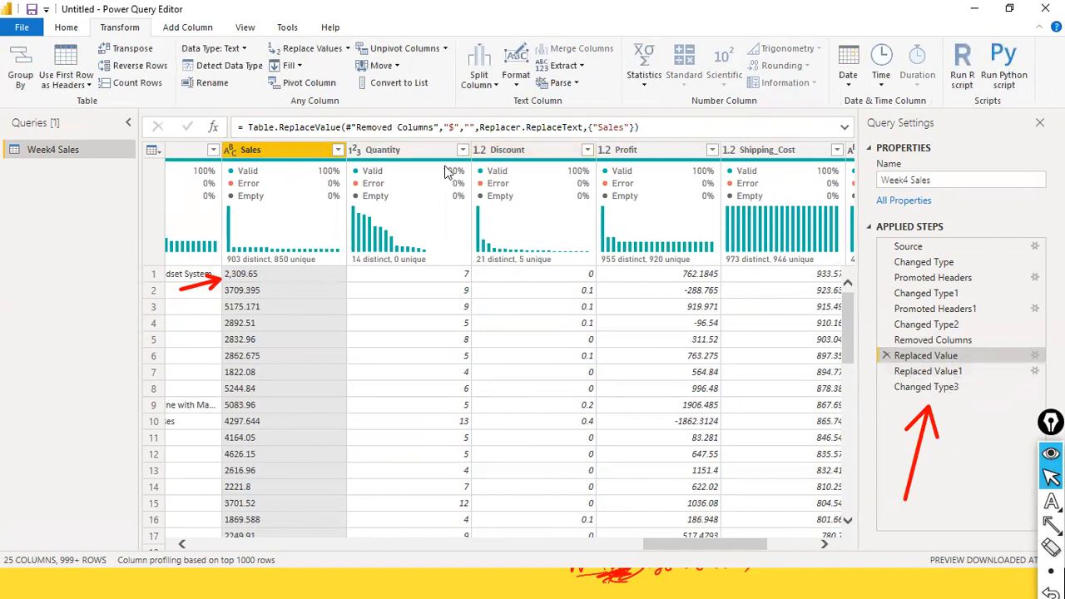
click(928, 371)
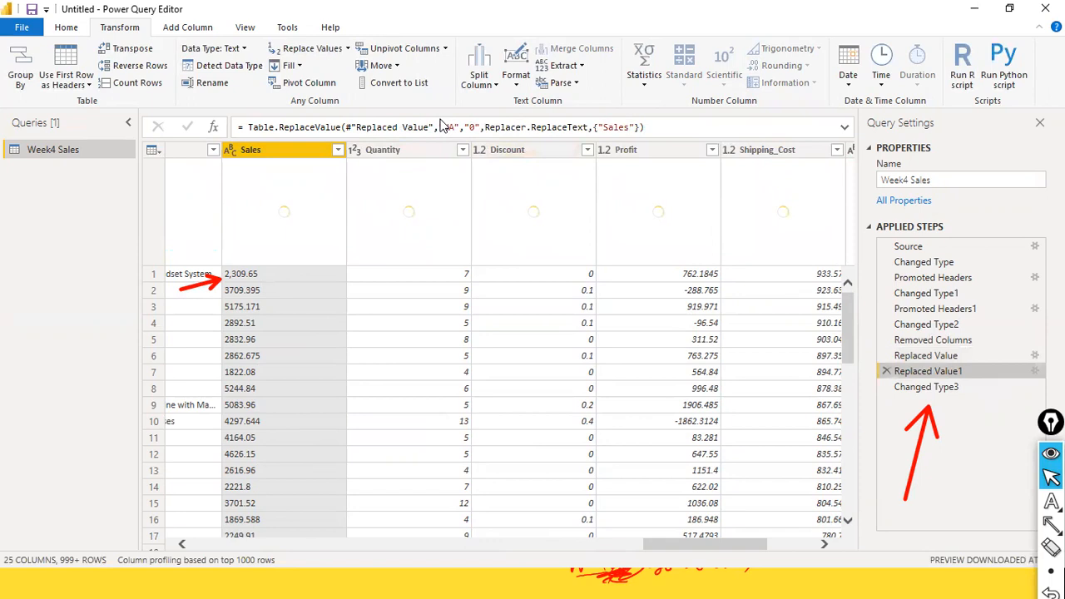
click(470, 128)
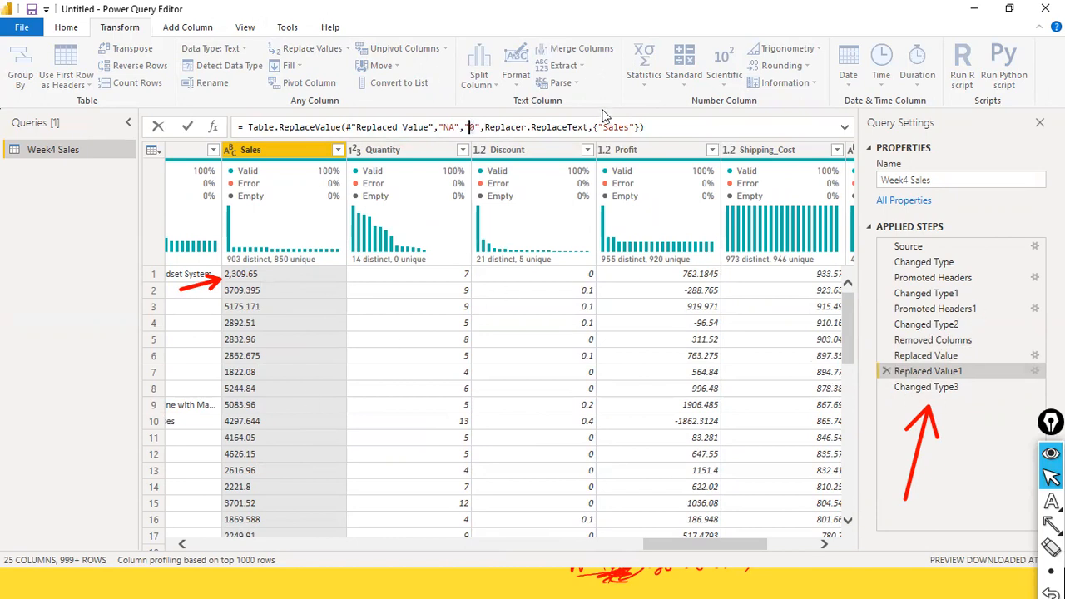
click(6, 4)
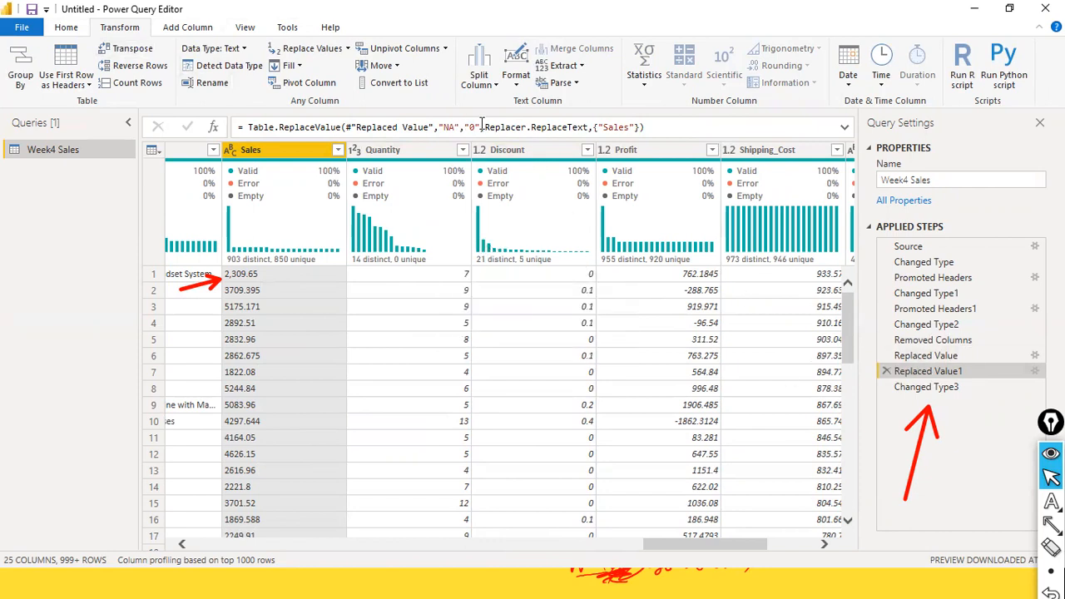
click(928, 355)
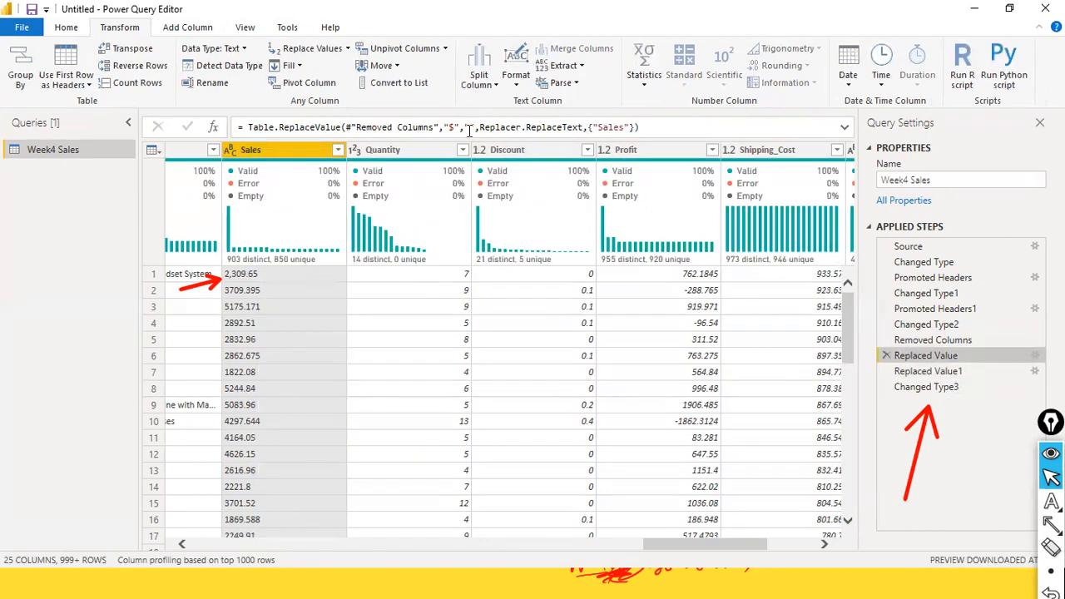
click(927, 371)
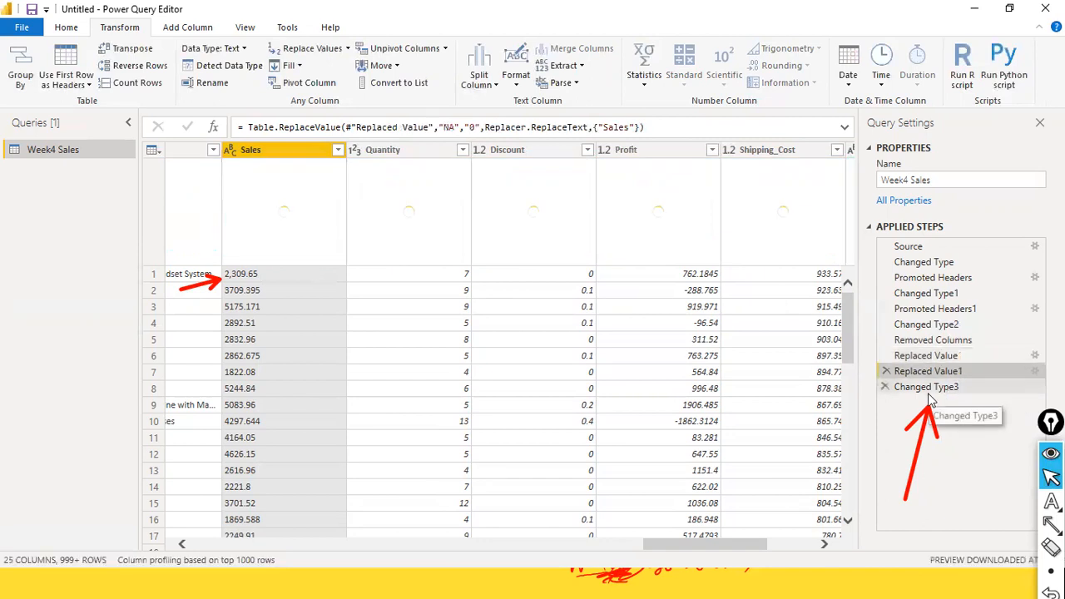
Step: Examine the formula of the Changed Type3 step, especially the column name and the number type, without editing it
click(929, 389)
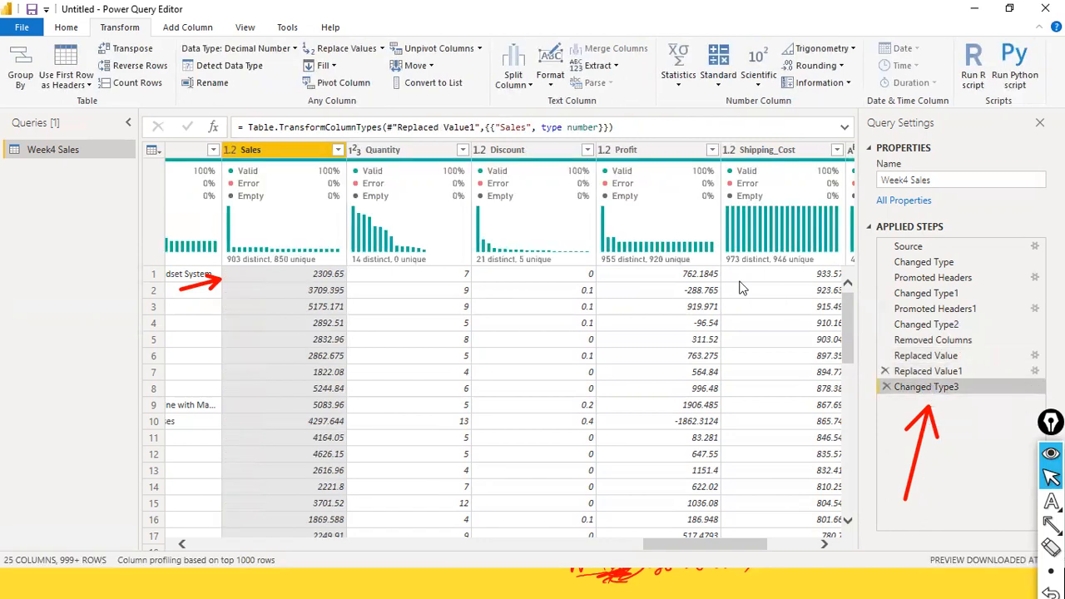
click(502, 126)
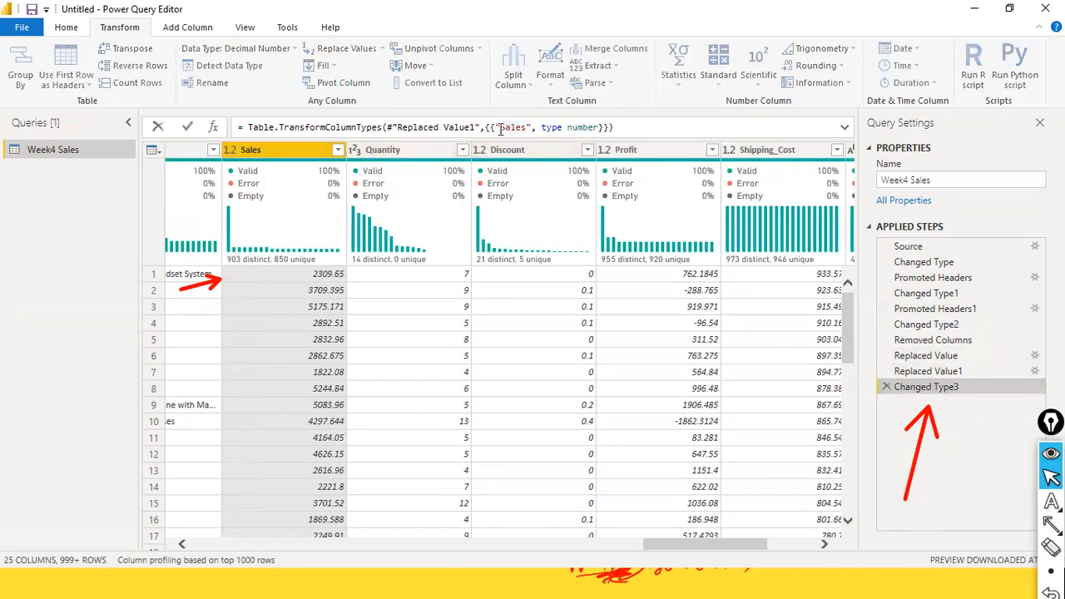
drag(569, 128, 597, 127)
click(504, 68)
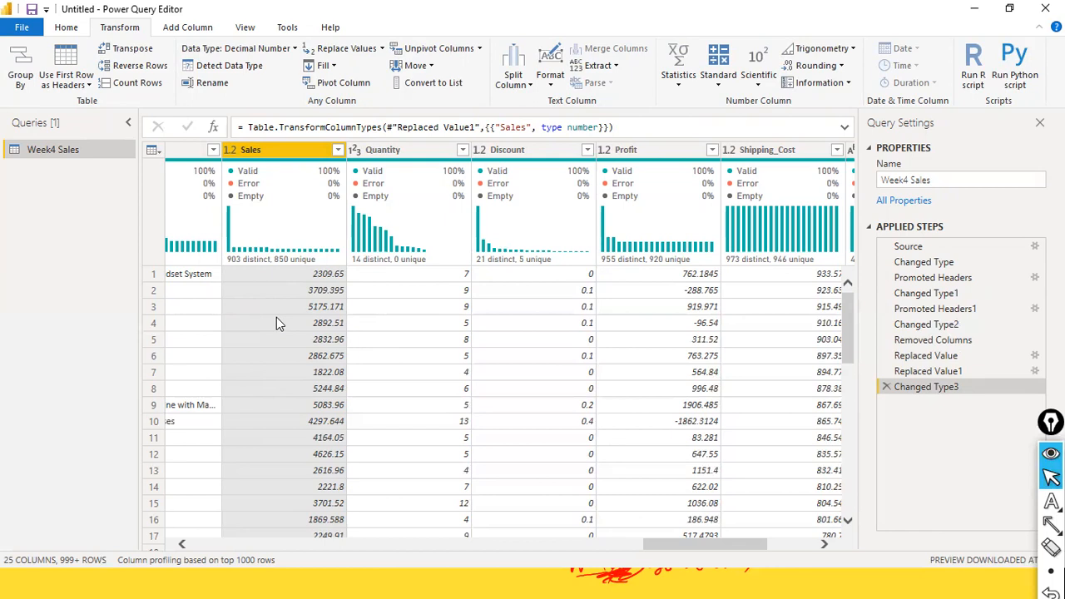
drag(588, 127, 572, 128)
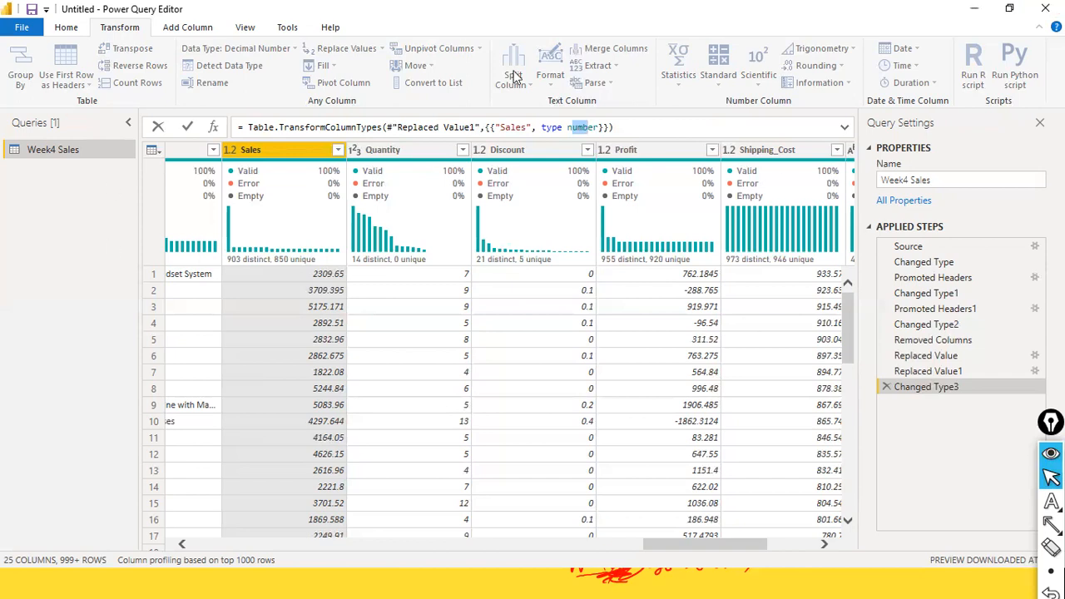
click(304, 167)
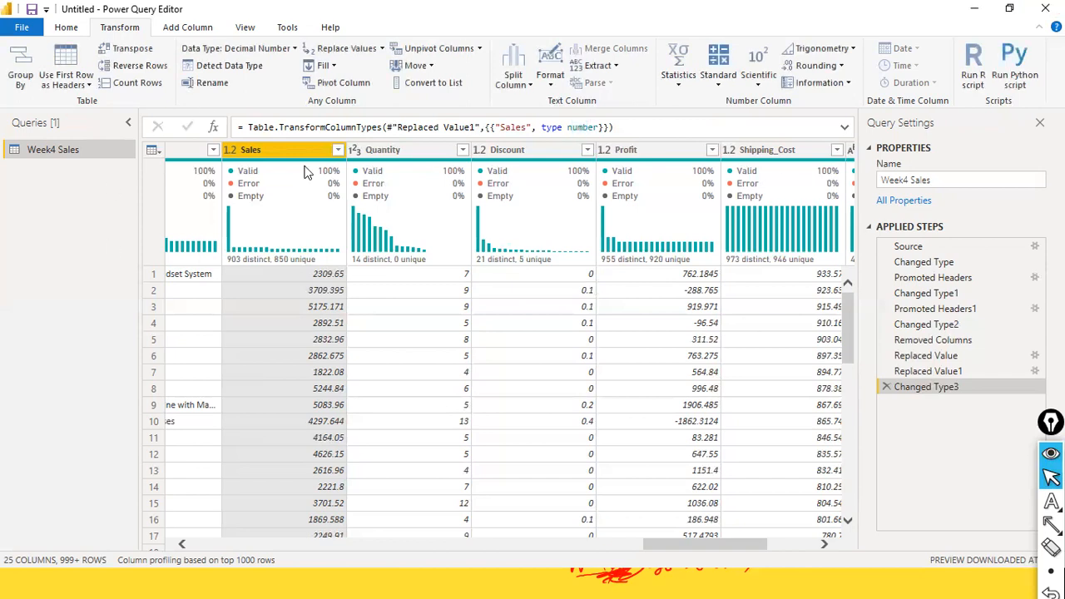
click(24, 27)
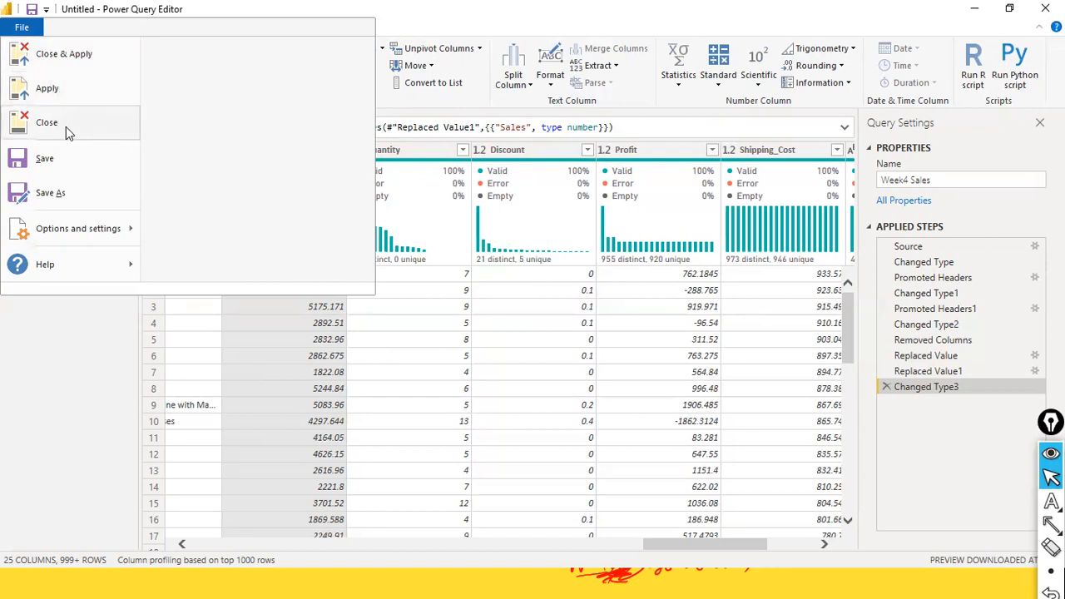
click(452, 20)
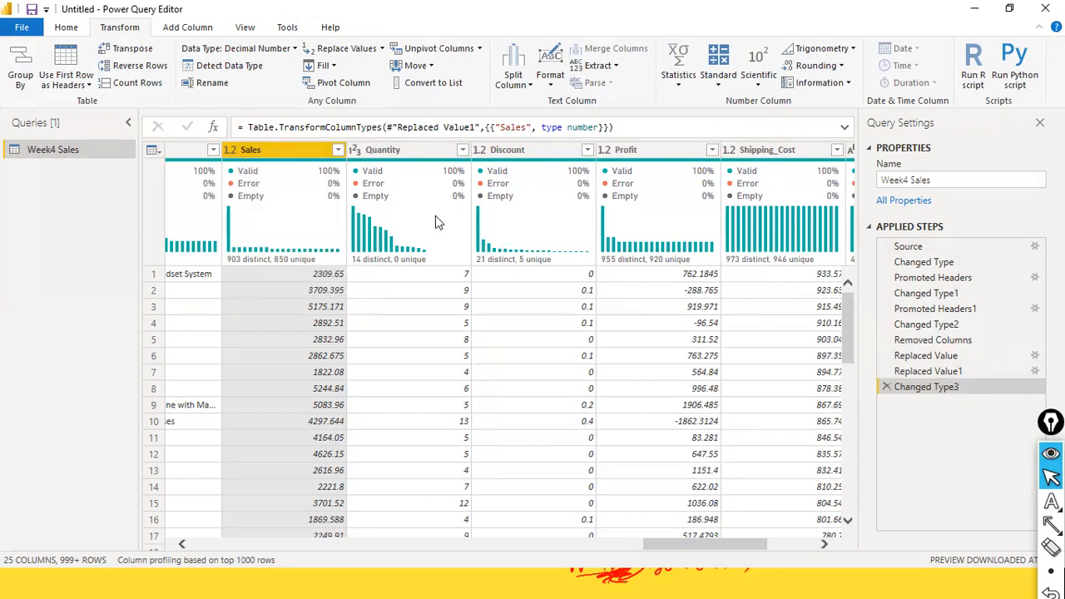
mouse_move(436, 216)
click(21, 27)
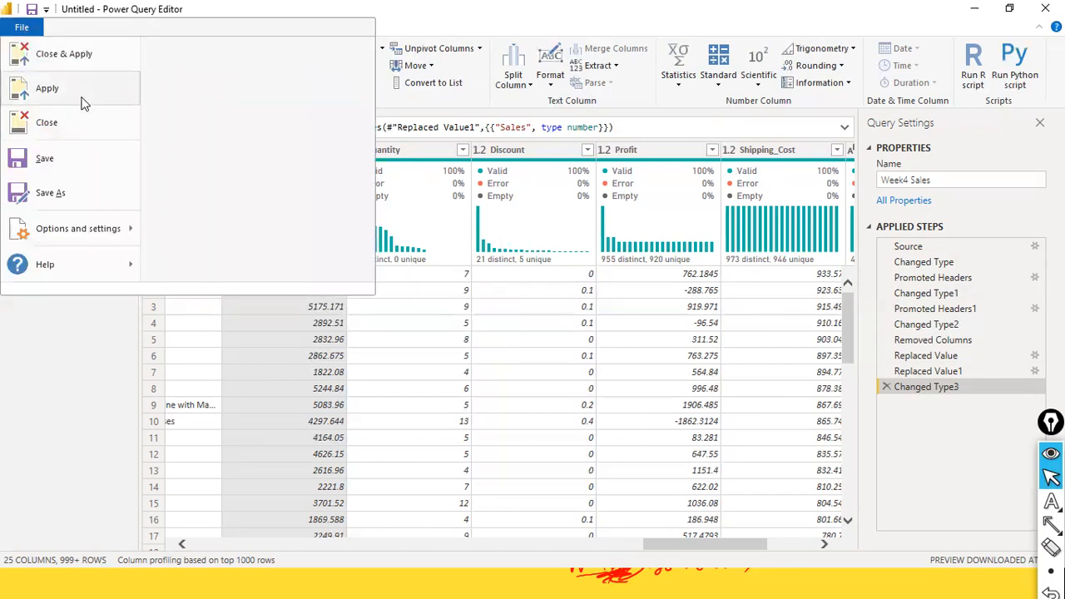
click(86, 409)
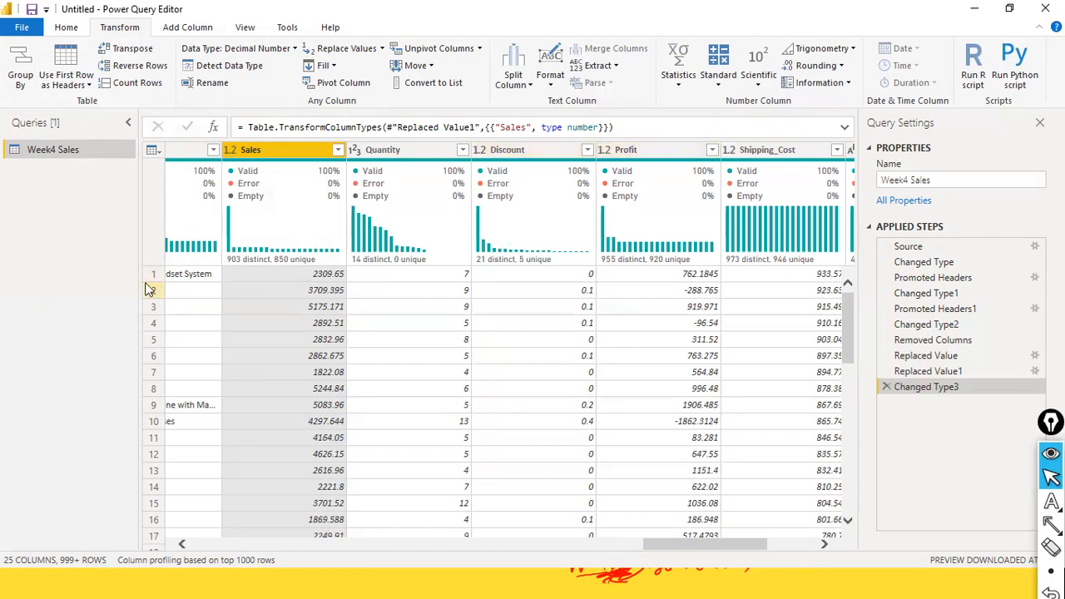
mouse_move(281, 199)
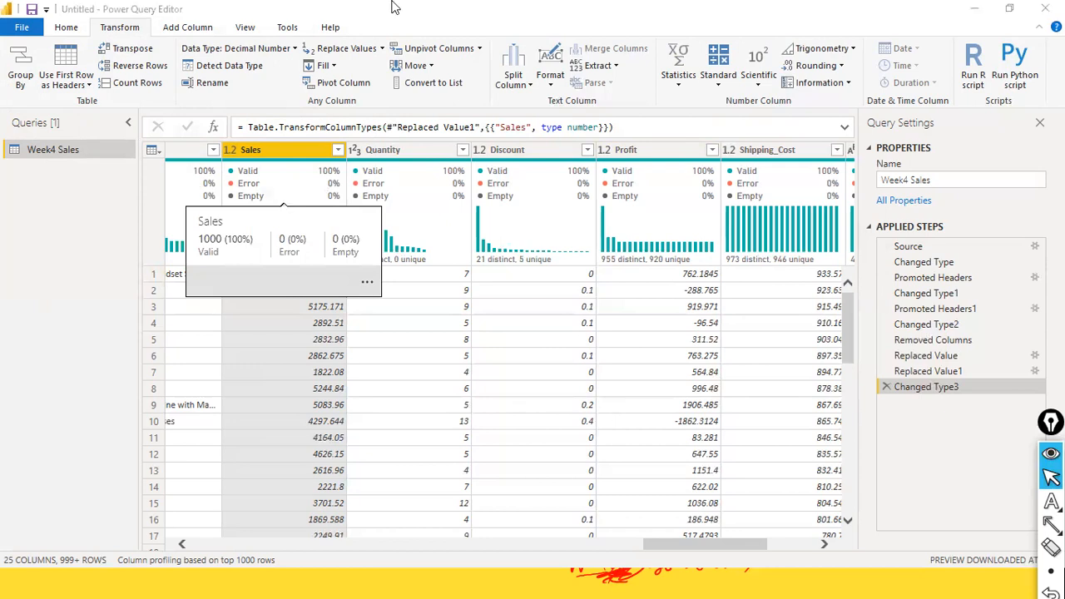
double_click(582, 127)
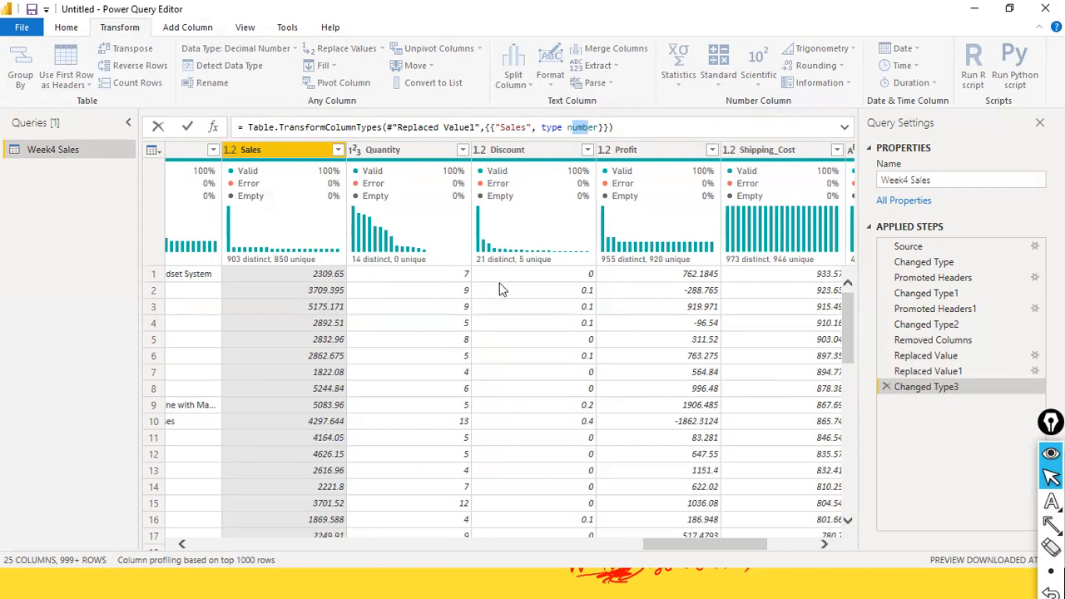
click(22, 26)
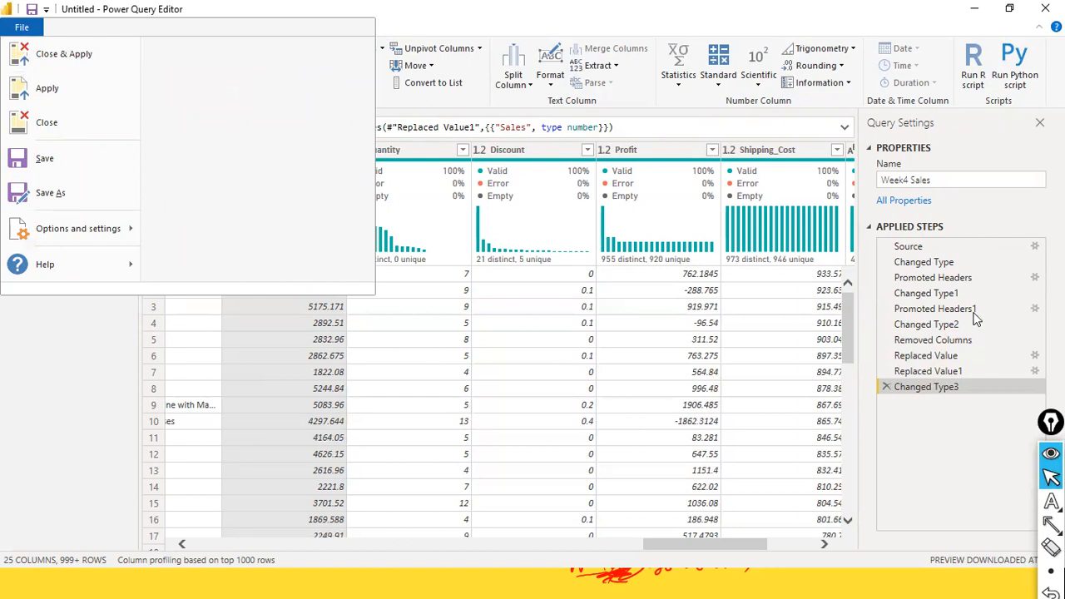
click(926, 453)
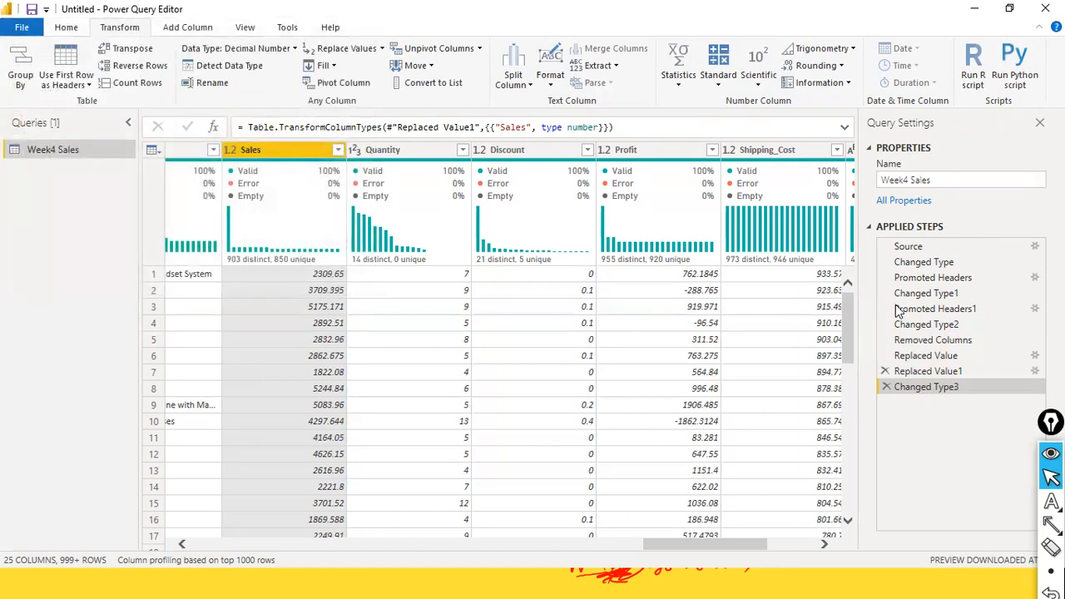
Step: Draw a red arrow annotation down along the applied steps list to Changed Type3, and undo it
click(1051, 523)
drag(863, 229, 887, 389)
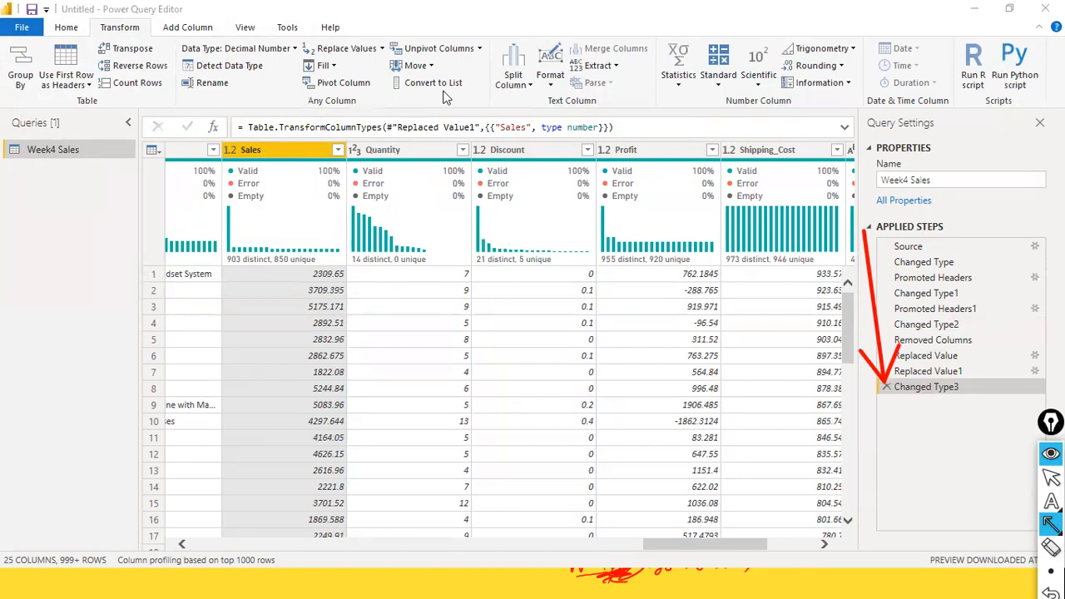
key(ctrl+z)
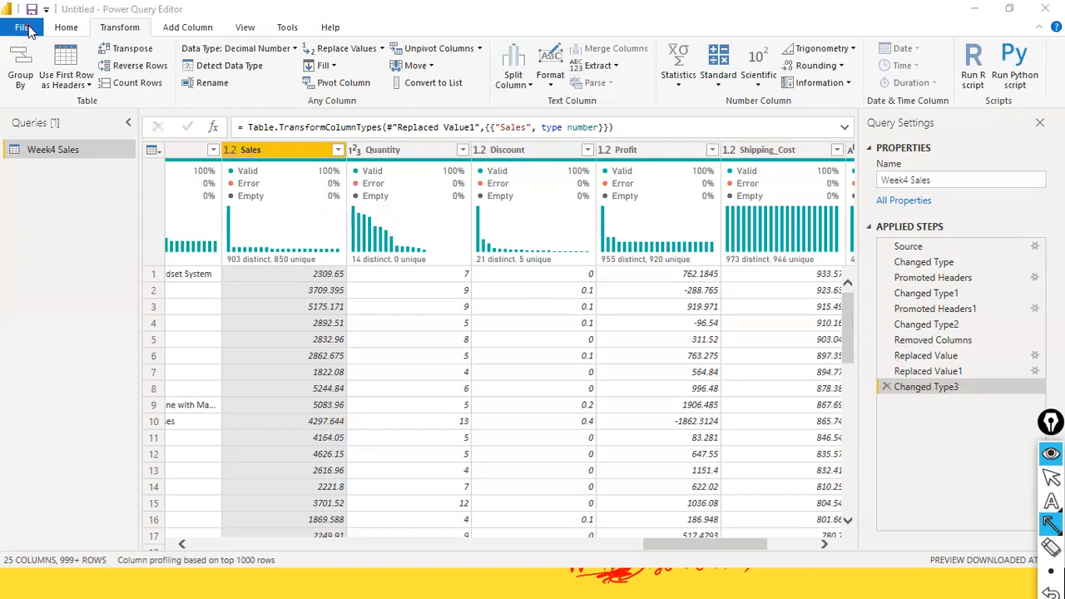
key(ctrl+shift+2)
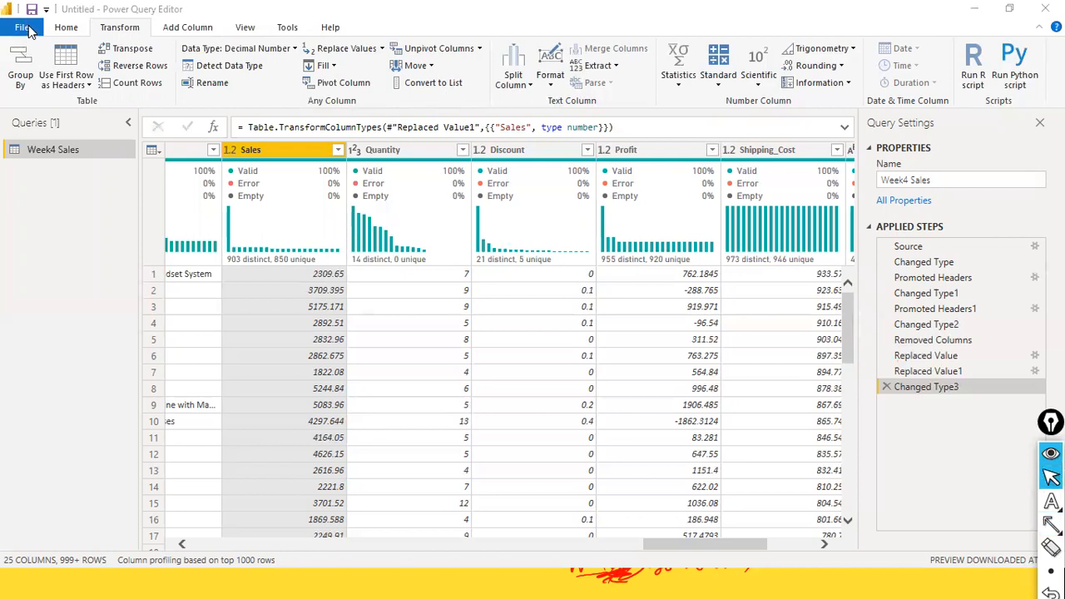
Step: Close the Power Query Editor, apply the pending query changes, and review the fields of the Week4 Sales table
click(23, 28)
click(54, 65)
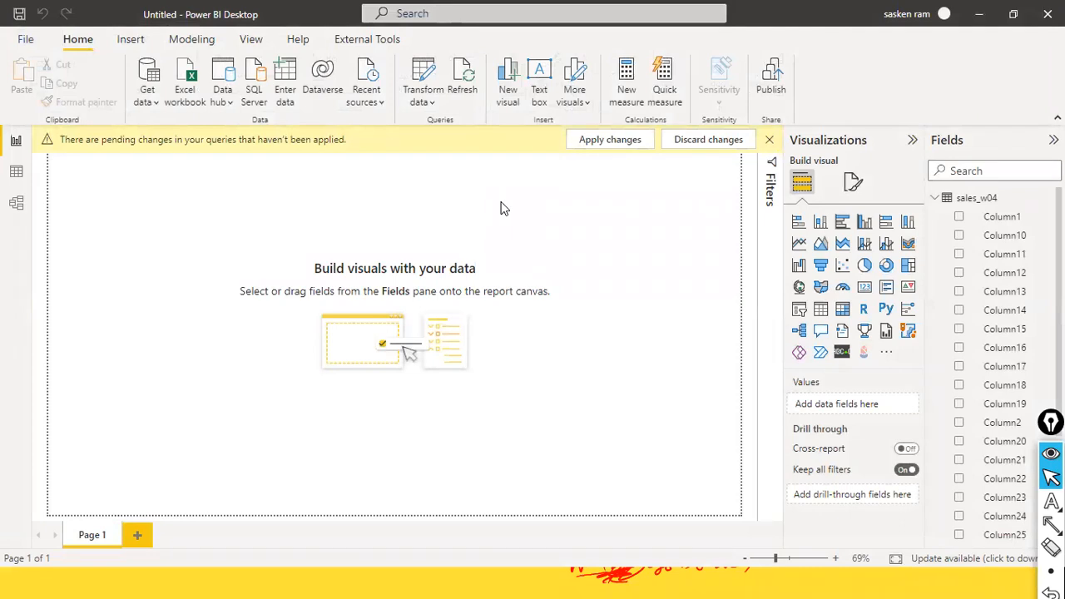
click(594, 142)
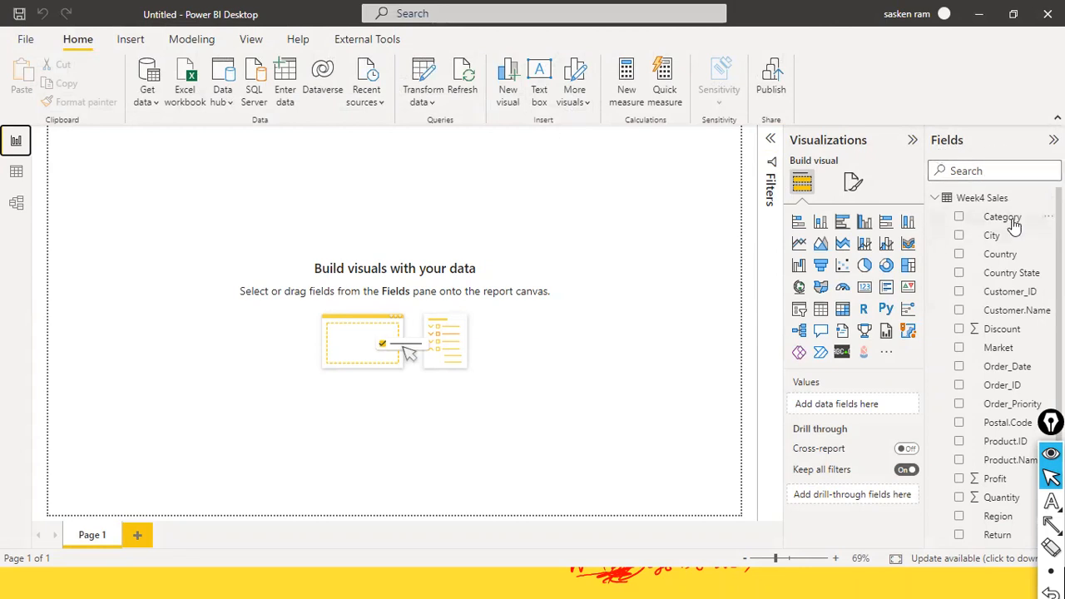
scroll(1019, 295, down, 2)
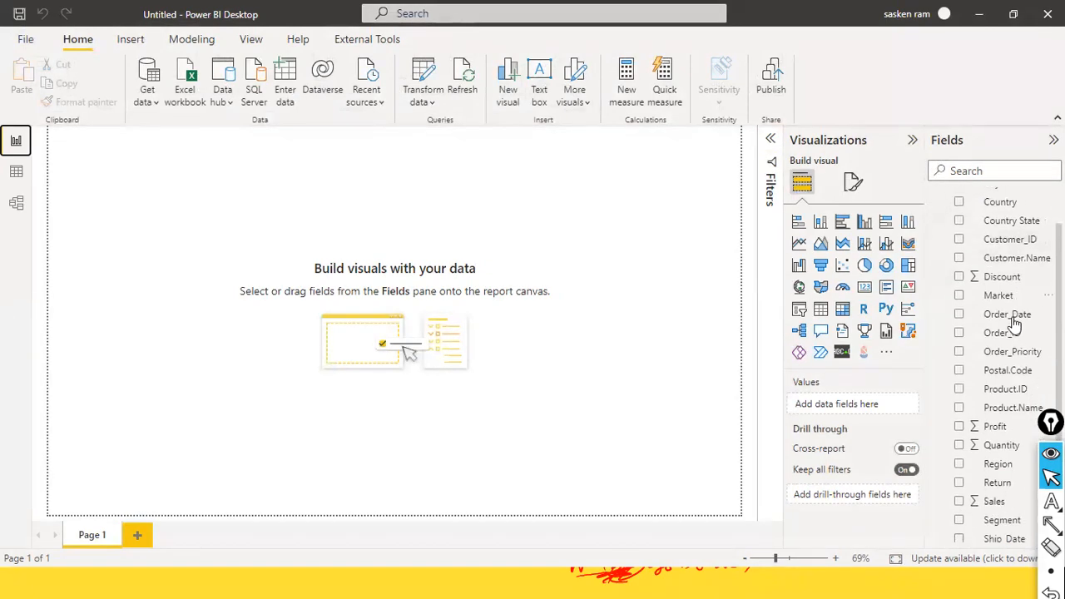
scroll(1002, 283, up, 3)
scroll(984, 371, down, 5)
scroll(984, 366, up, 3)
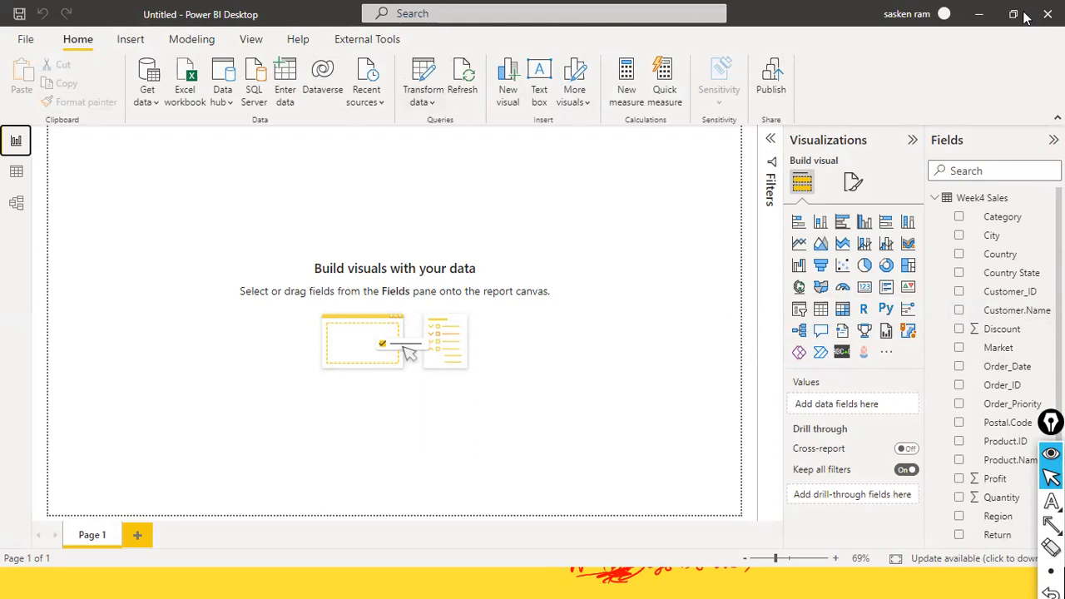
click(585, 167)
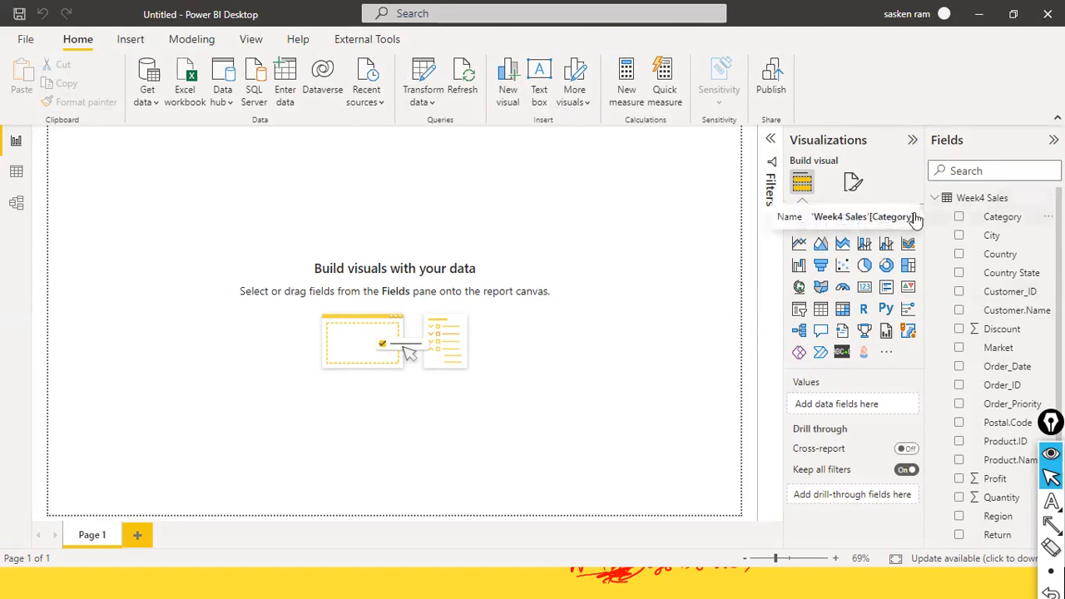
Step: Switch to File Explorer and look through the dat1 folder for the sales_w04 source file
key(super)
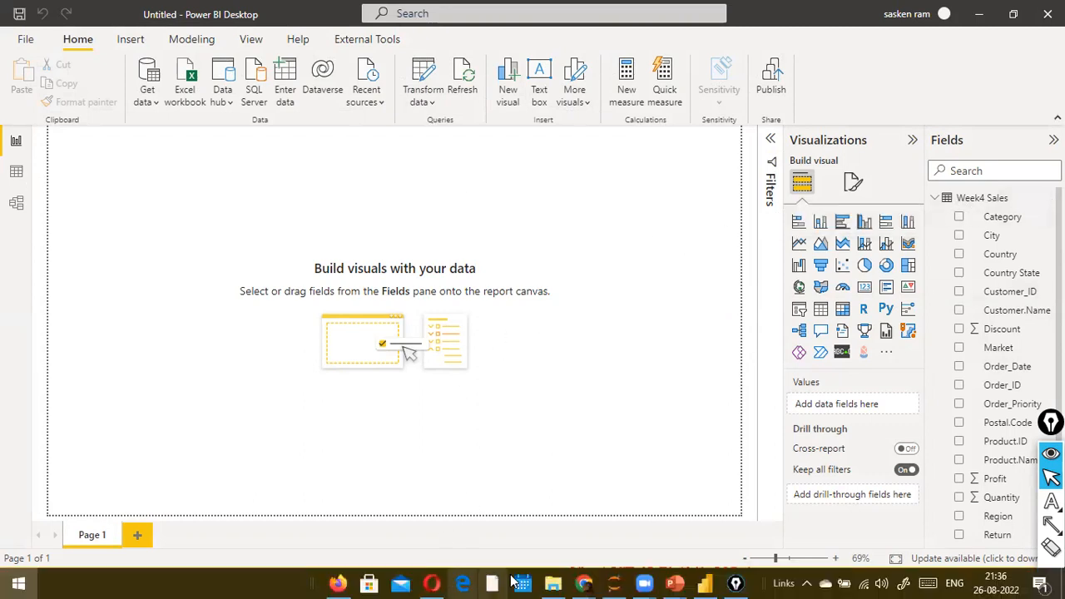
click(554, 582)
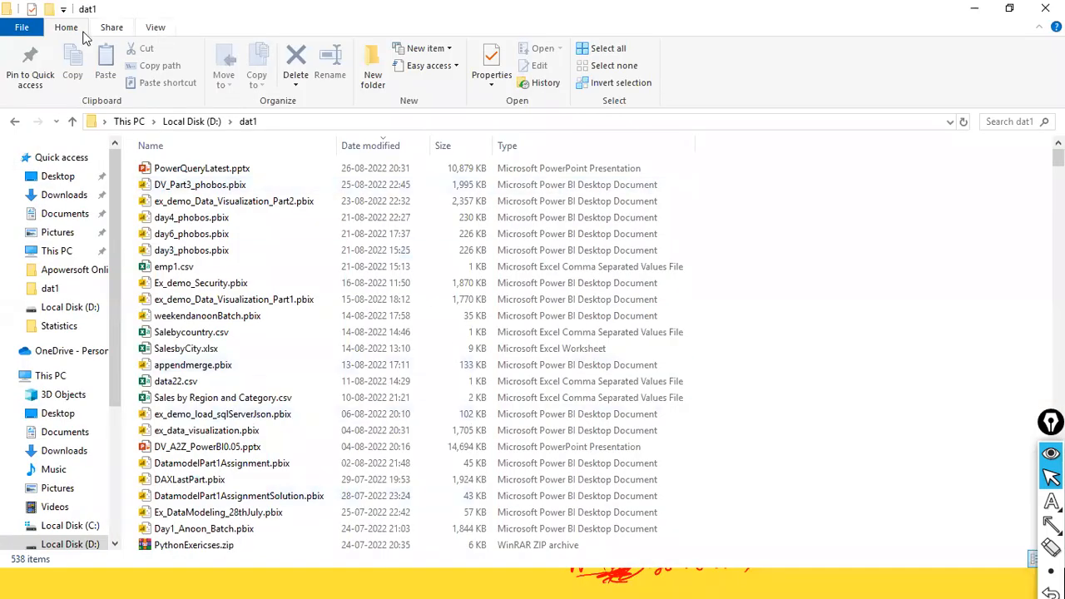
scroll(72, 450, down, 1)
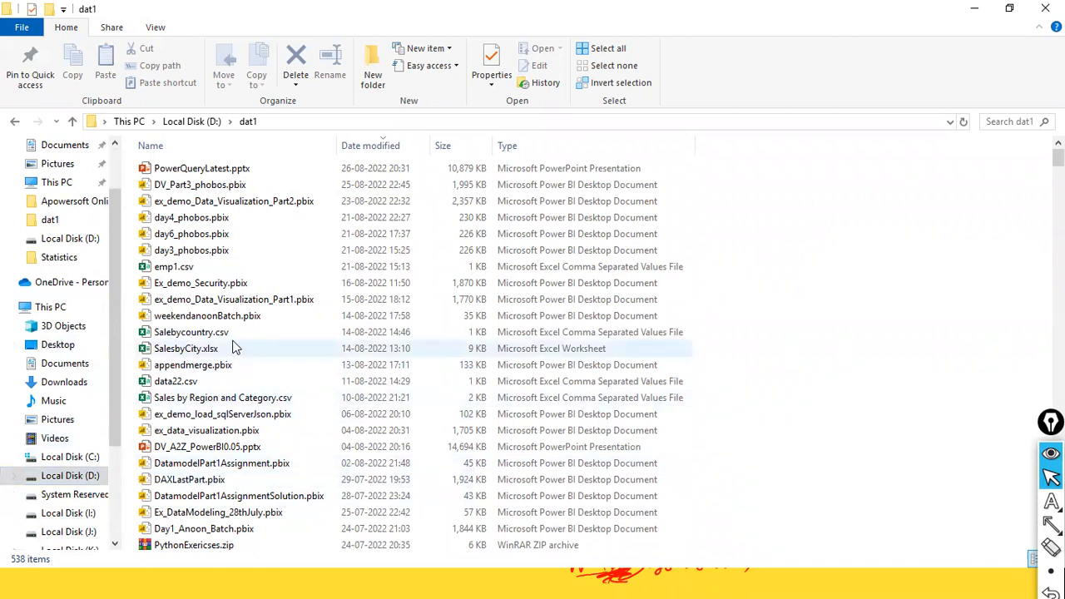
scroll(249, 379, down, 3)
click(254, 381)
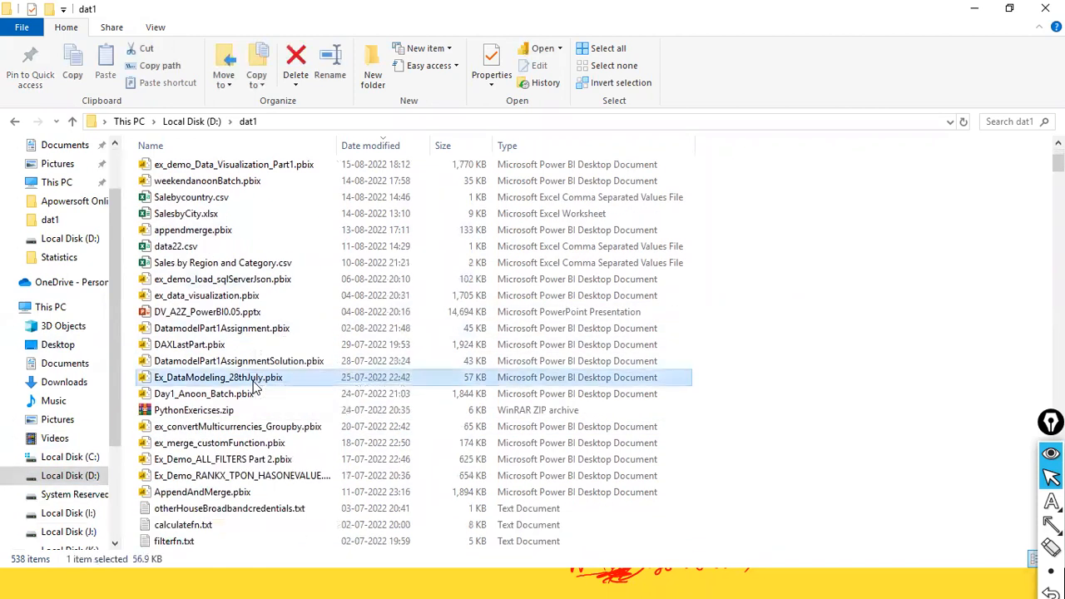
key(s)
click(254, 381)
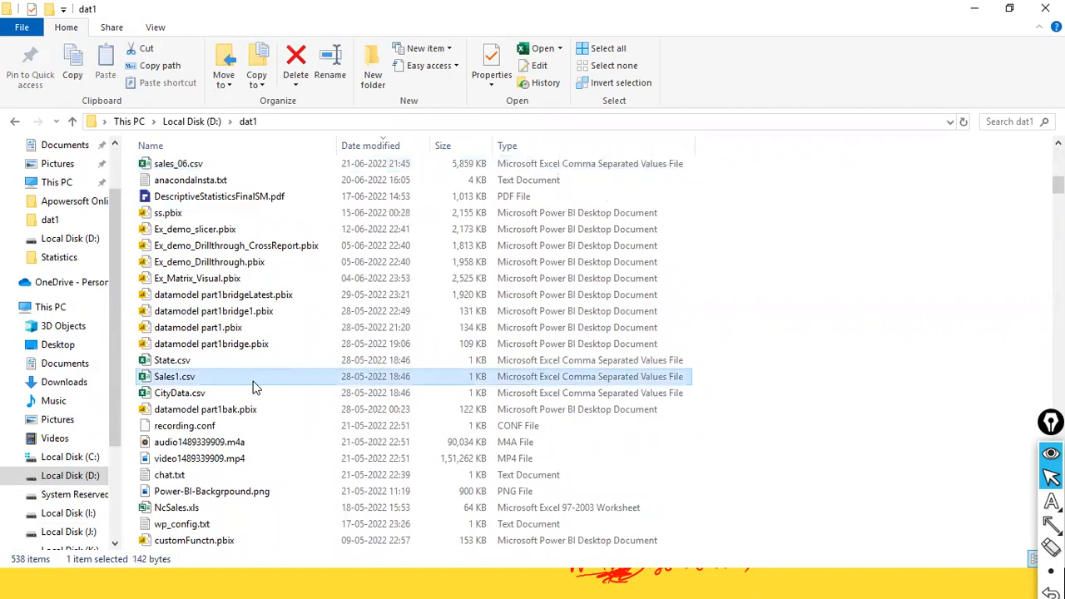
key(a)
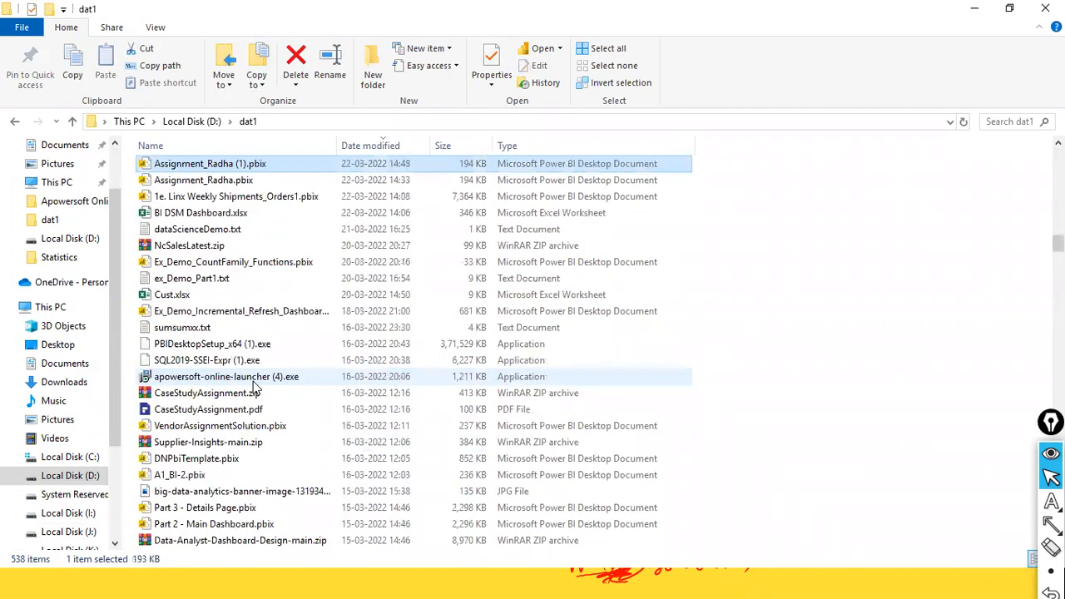
key(s)
key(s)
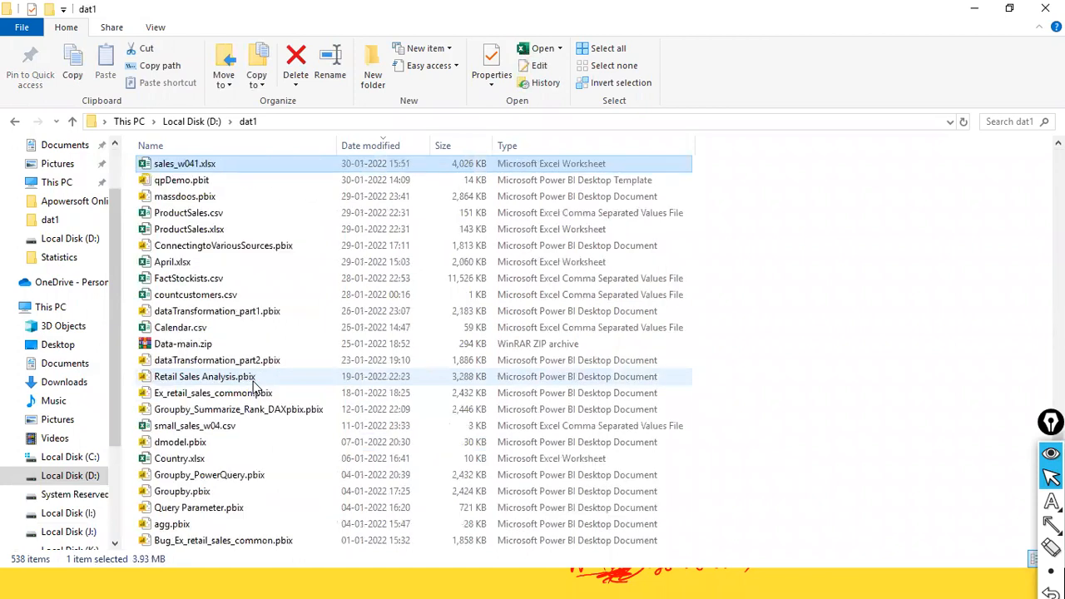
scroll(244, 337, up, 3)
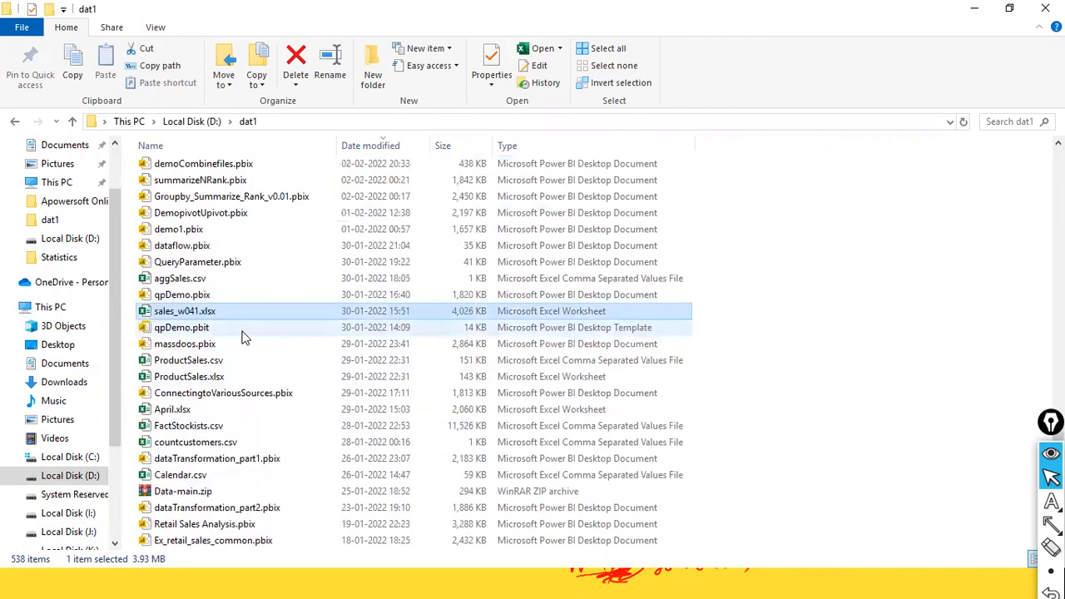
text(sales_)
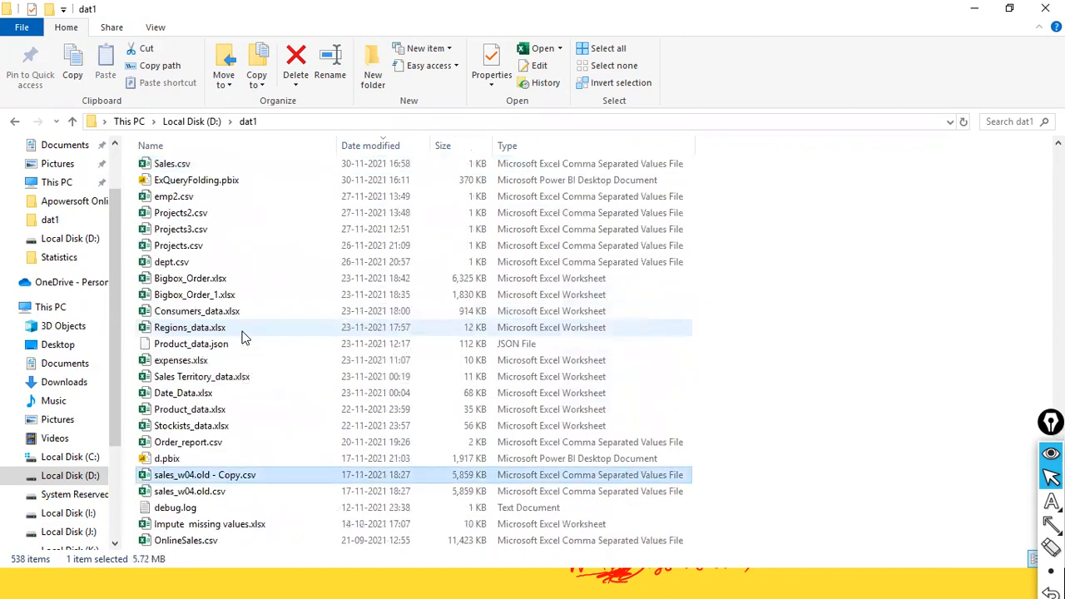
key(Home)
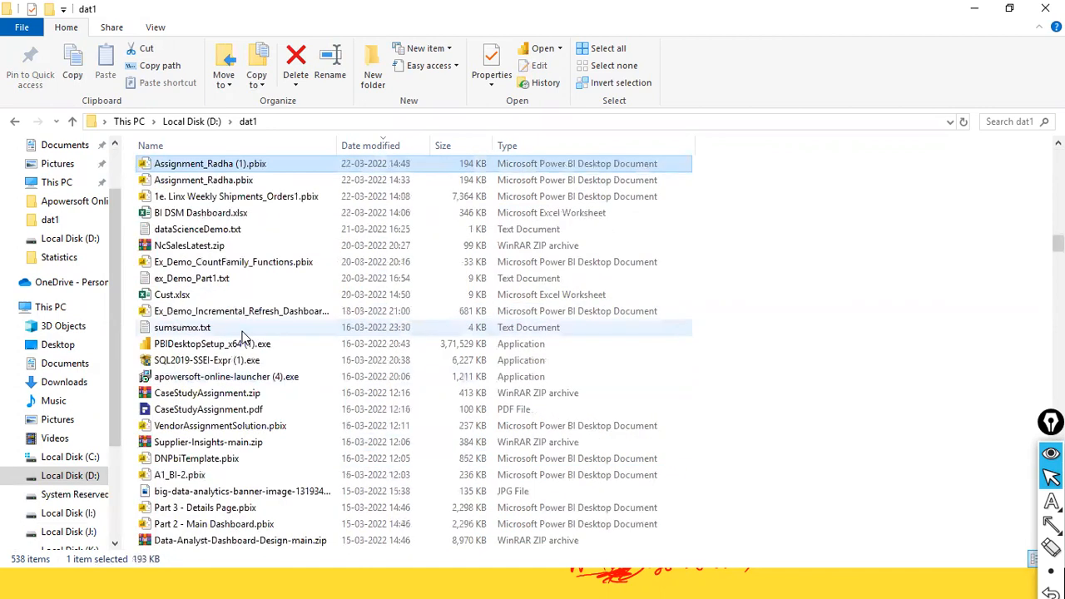
Step: Find sales_w04.csv by name in the dat1 folder and open it in Excel
click(219, 412)
text(sales_w)
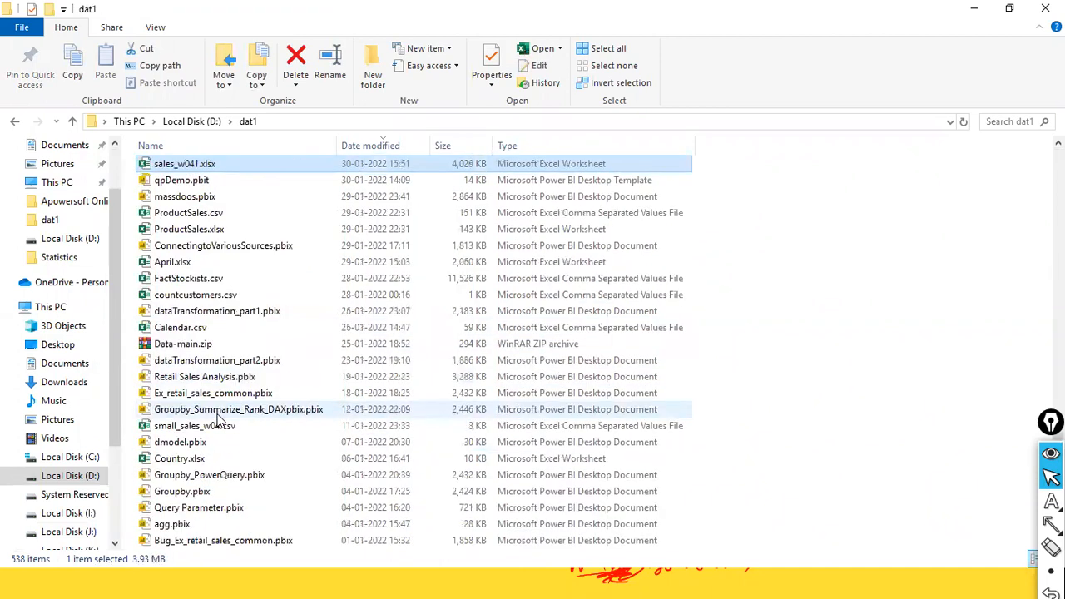
text(04.c)
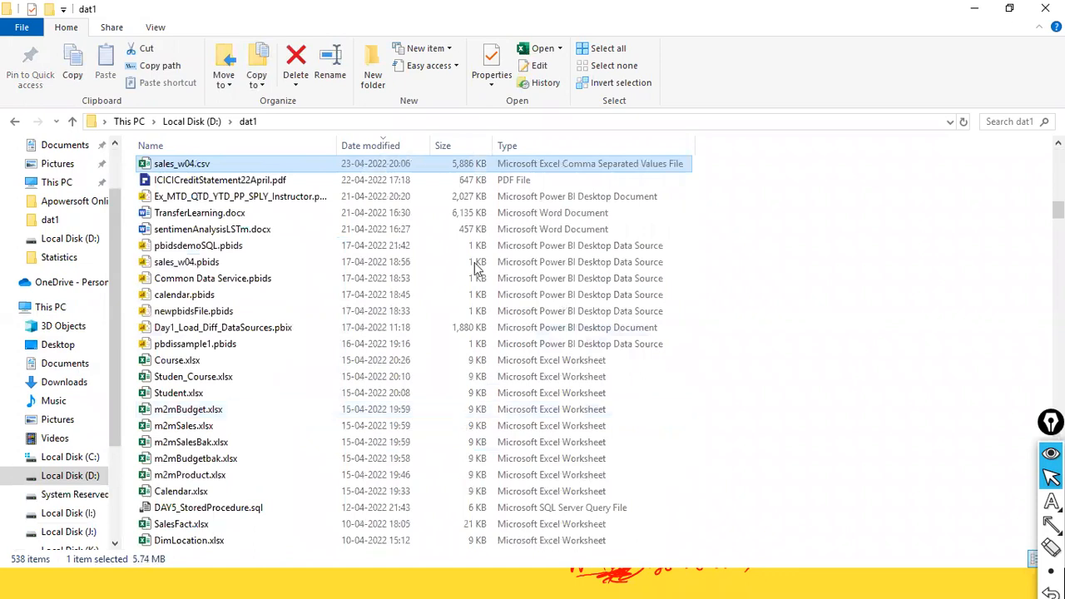
click(191, 167)
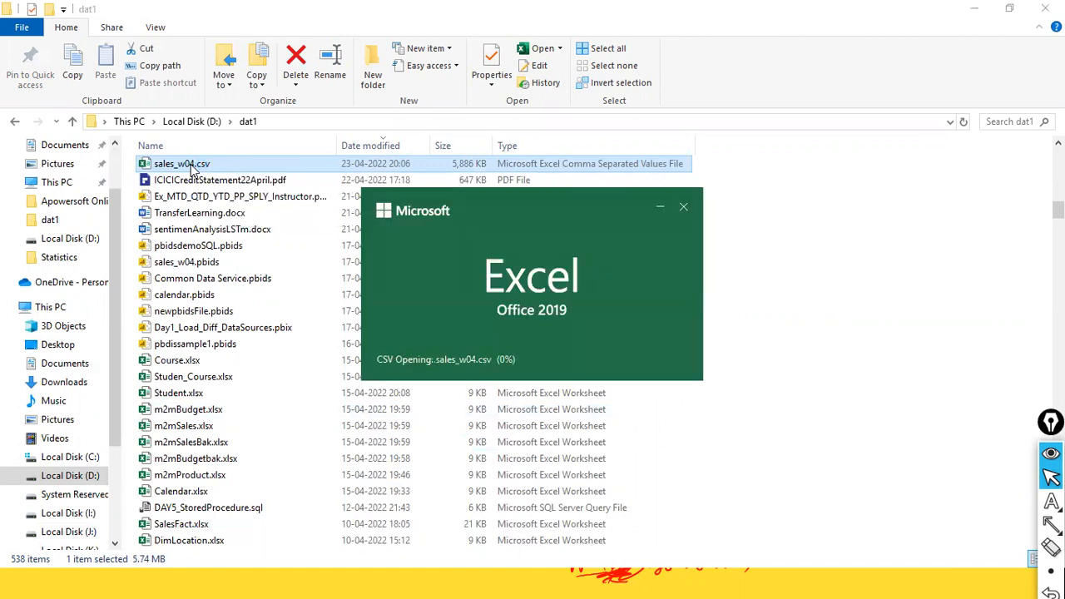
scroll(264, 322, down, 5)
scroll(264, 322, up, 5)
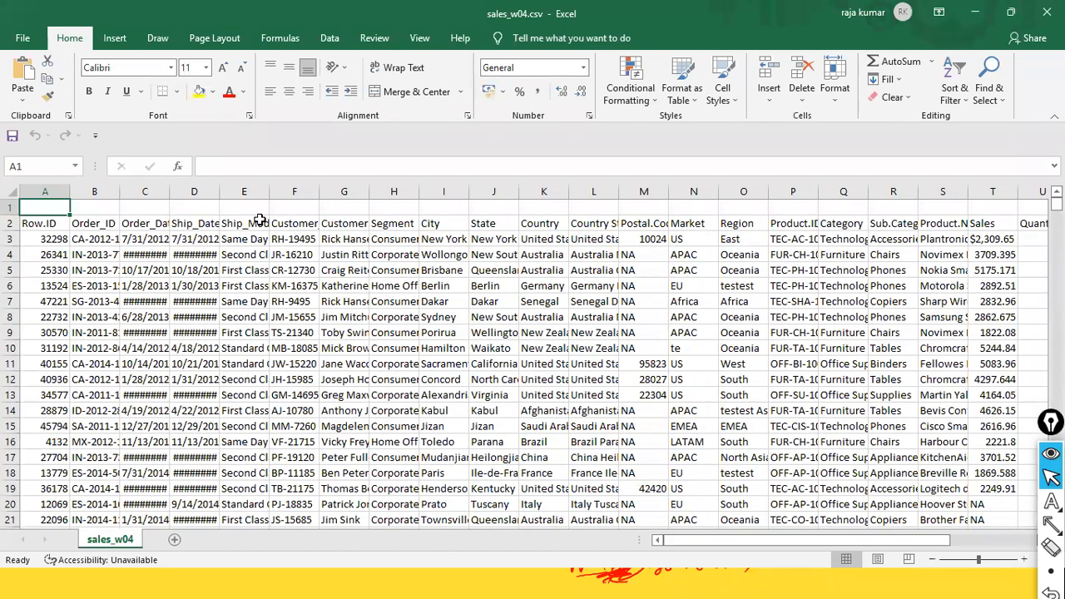
Step: Inspect row 1 above the column headers in sales_w04.csv, dismissing the activation wizard, and close the file without editing it
click(88, 207)
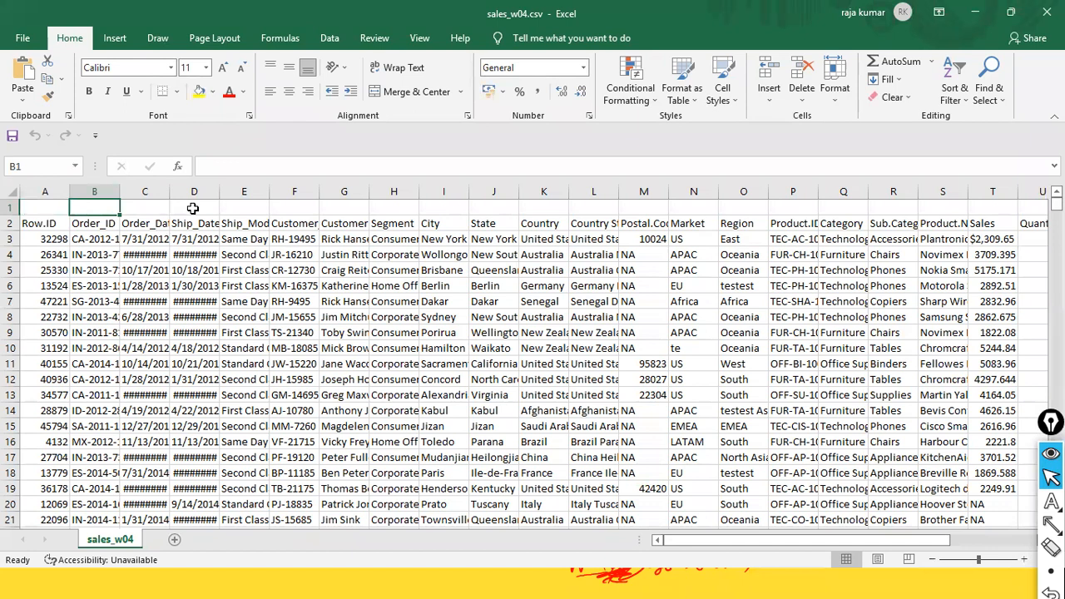
click(37, 204)
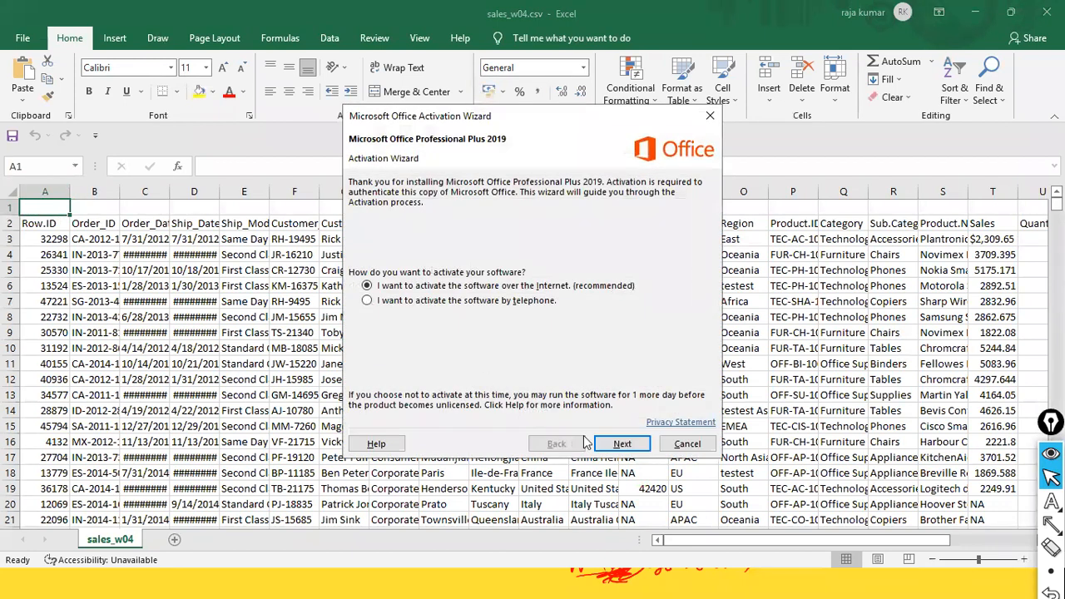
click(688, 444)
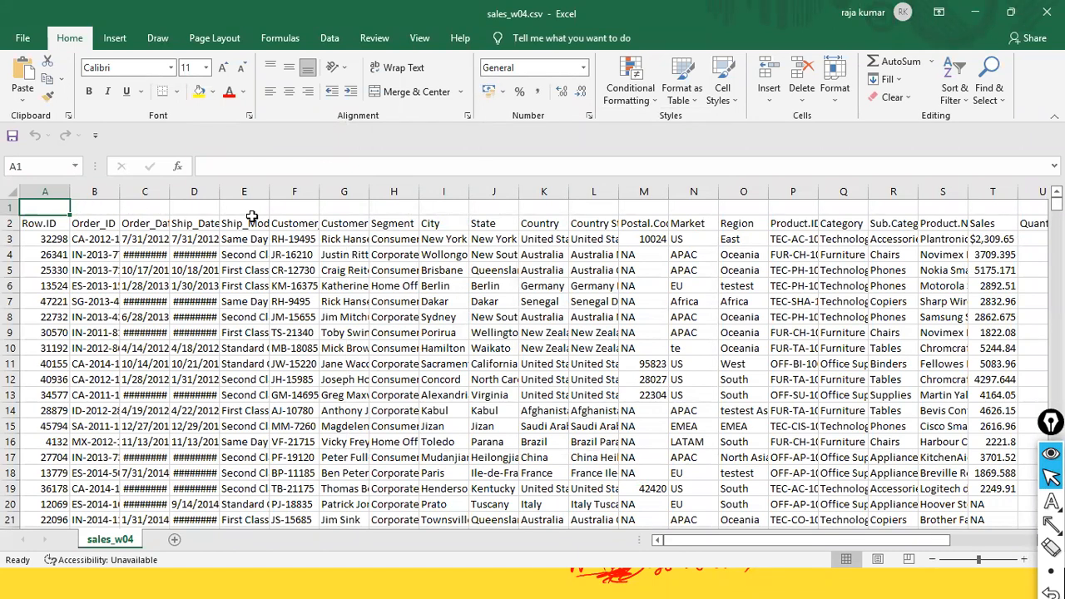
click(10, 208)
right_click(10, 210)
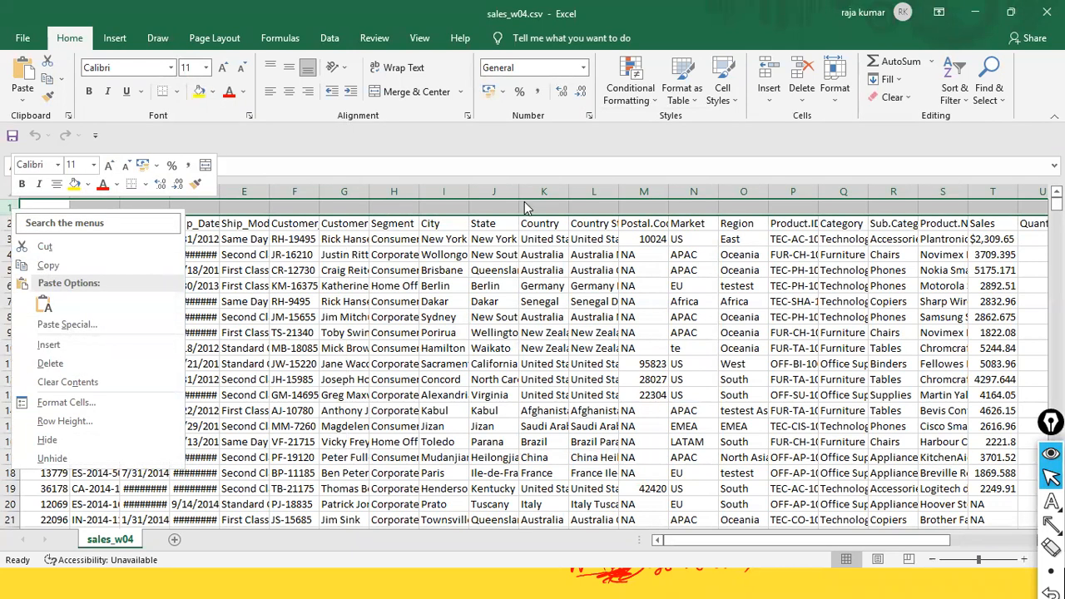
key(Escape)
click(1047, 12)
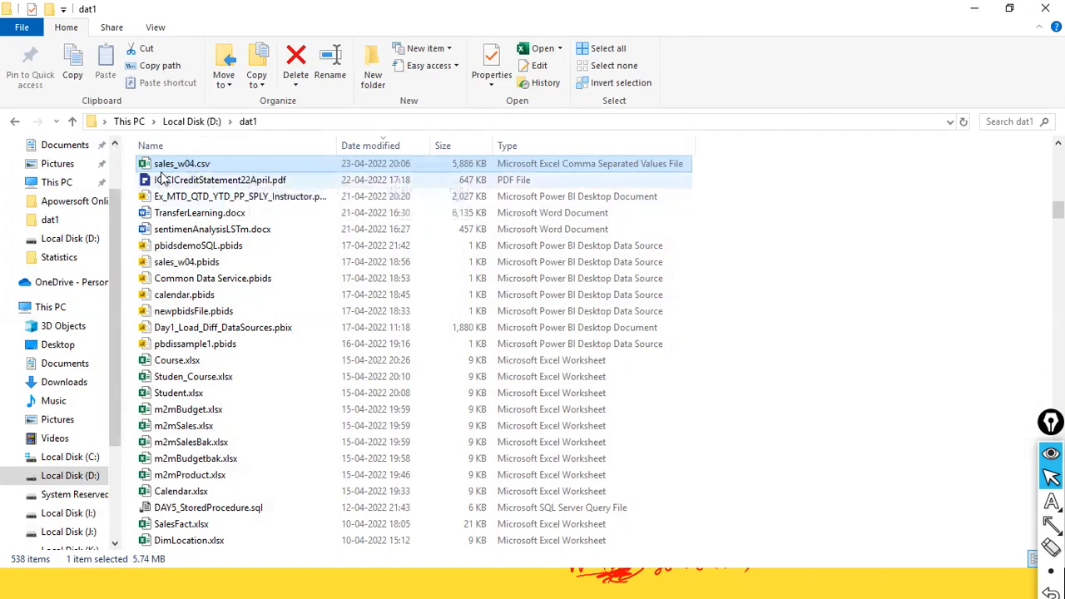
Step: Switch from File Explorer back to Power BI Desktop
key(alt+Tab)
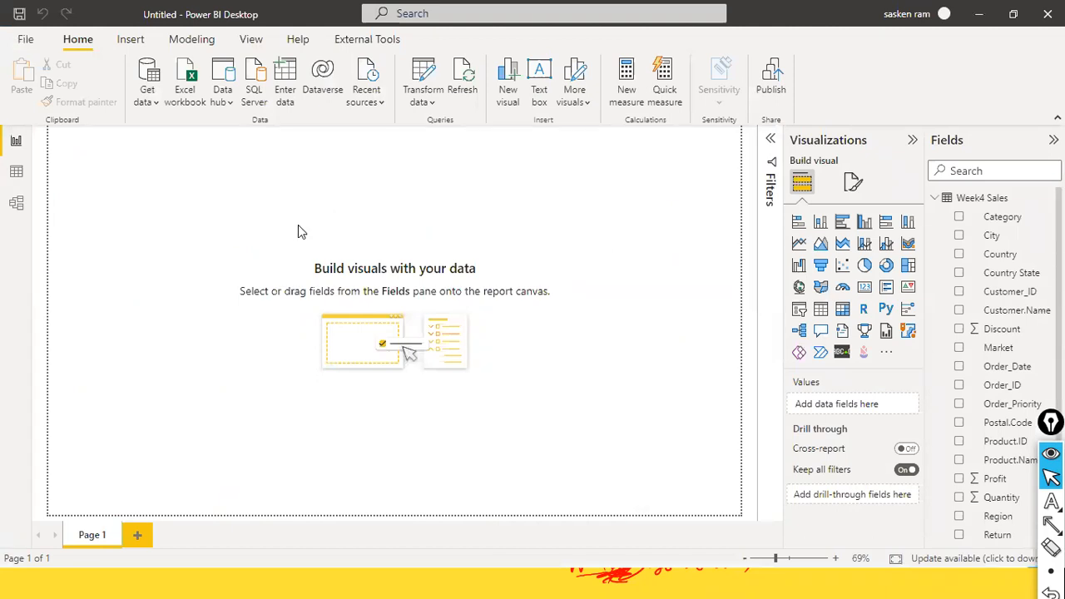
click(155, 104)
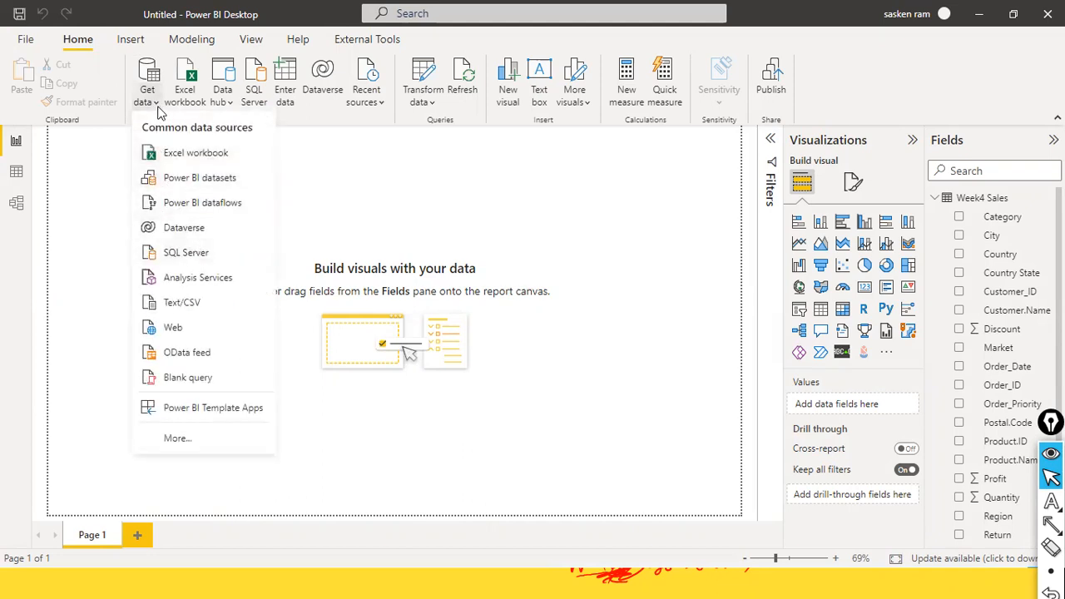
click(198, 301)
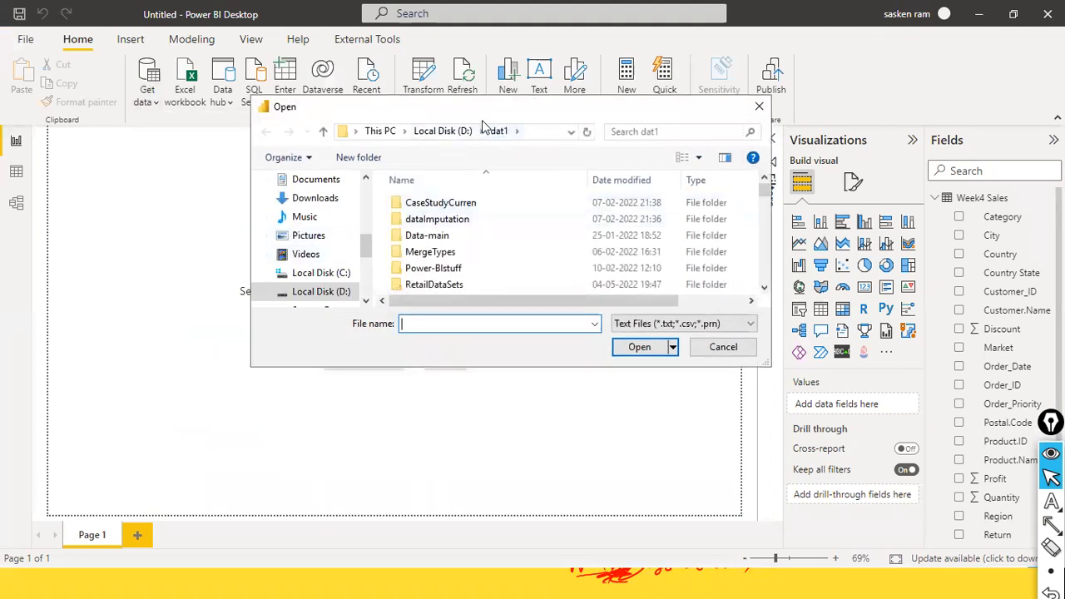
click(442, 238)
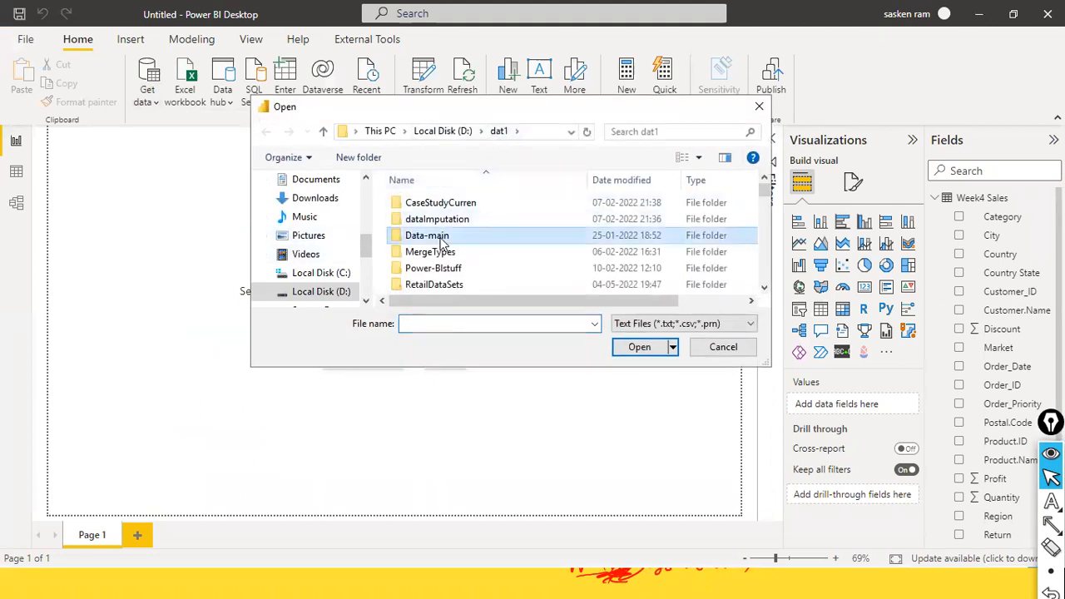
text(sales_w04.csv)
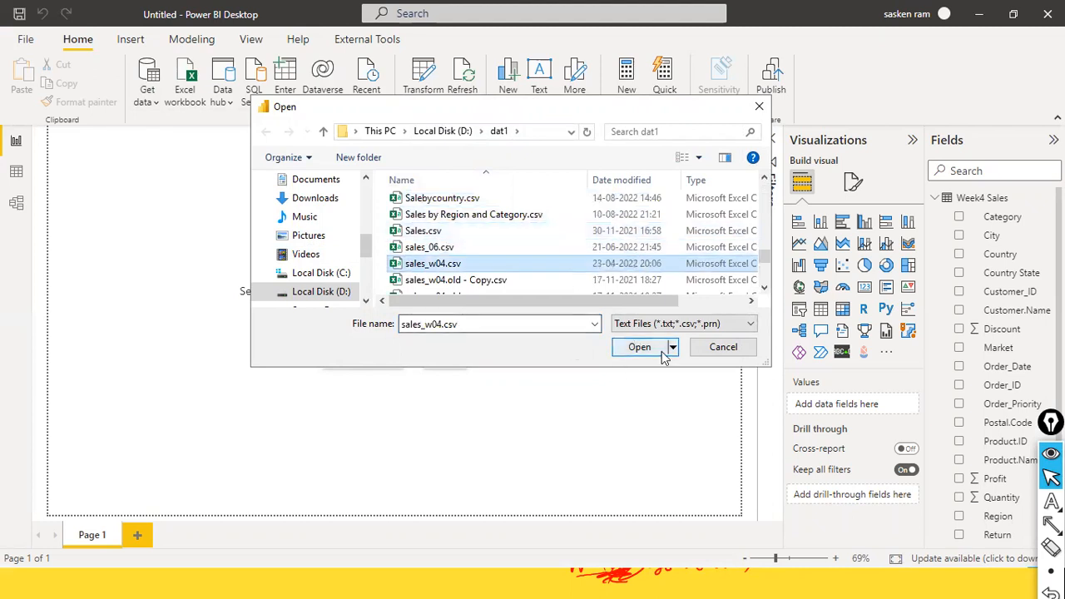
click(721, 349)
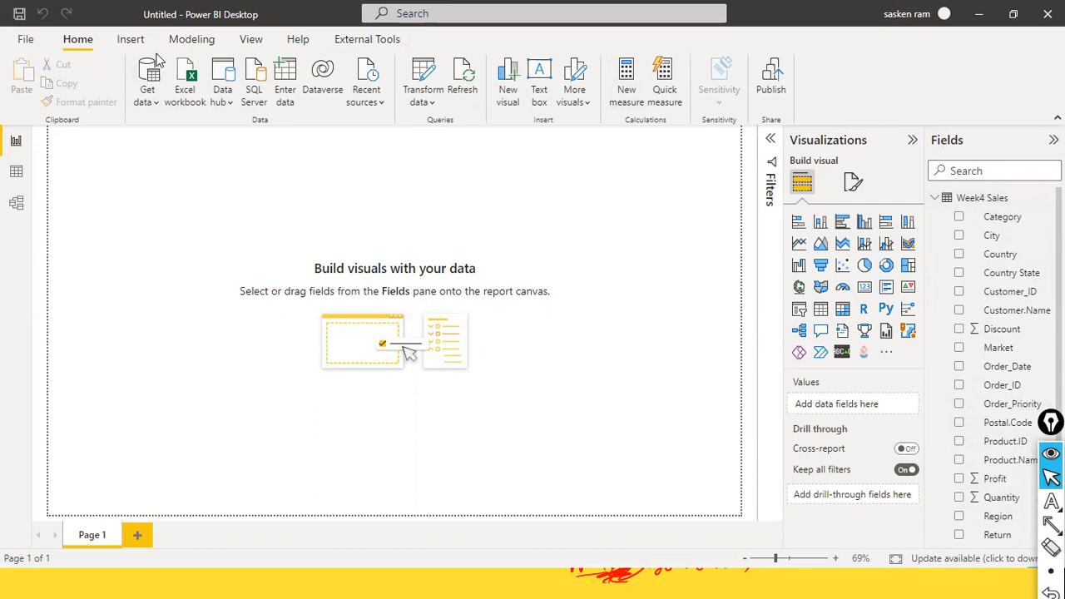
Step: Reopen the Power Query Editor for Week4 Sales and look at the Use First Row as Headers options without applying one
click(432, 106)
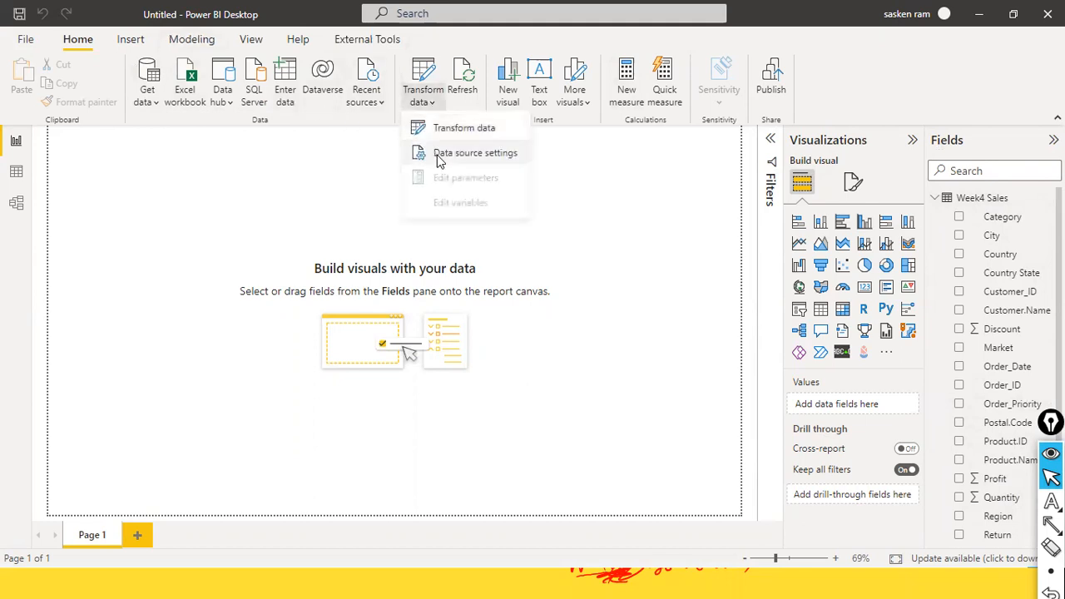
click(460, 133)
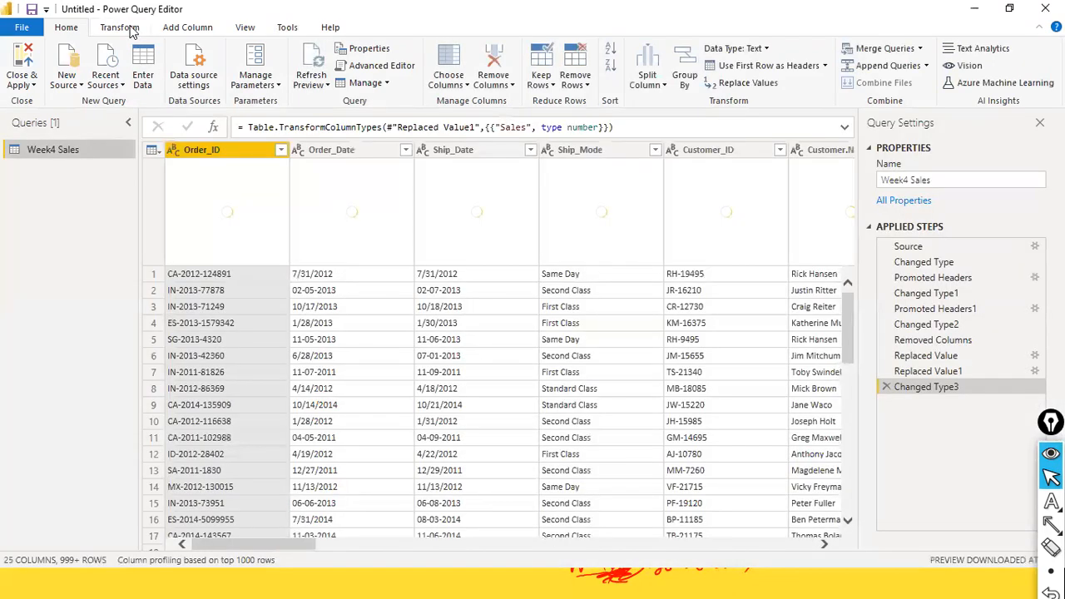
click(121, 27)
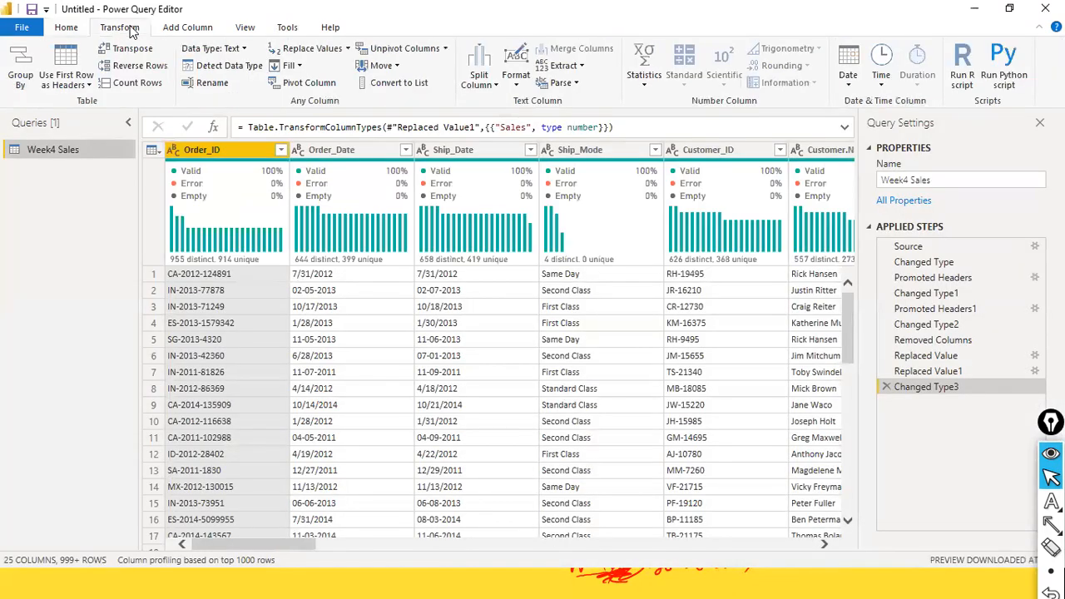
click(87, 84)
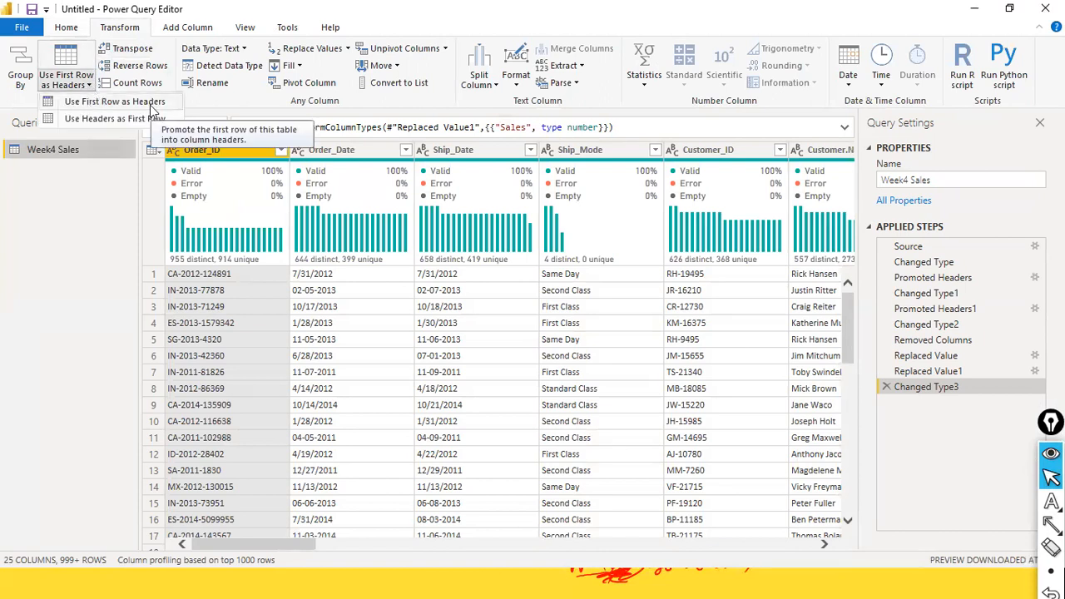
click(228, 190)
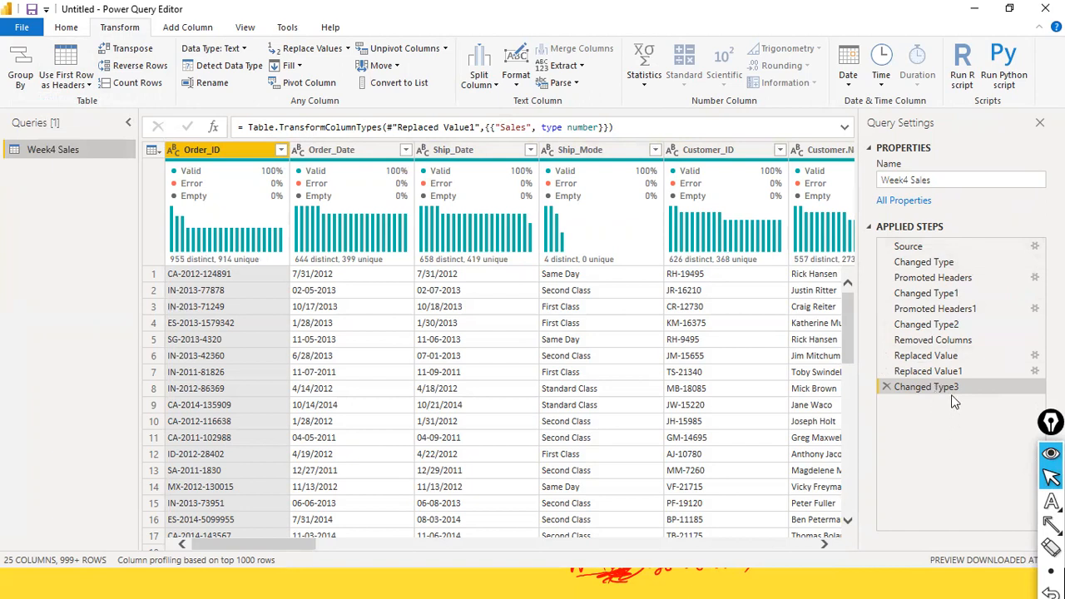
Step: Review the applied steps of the Week4 Sales query from Changed Type2 through Changed Type3, including the removed column and replaced values
click(948, 372)
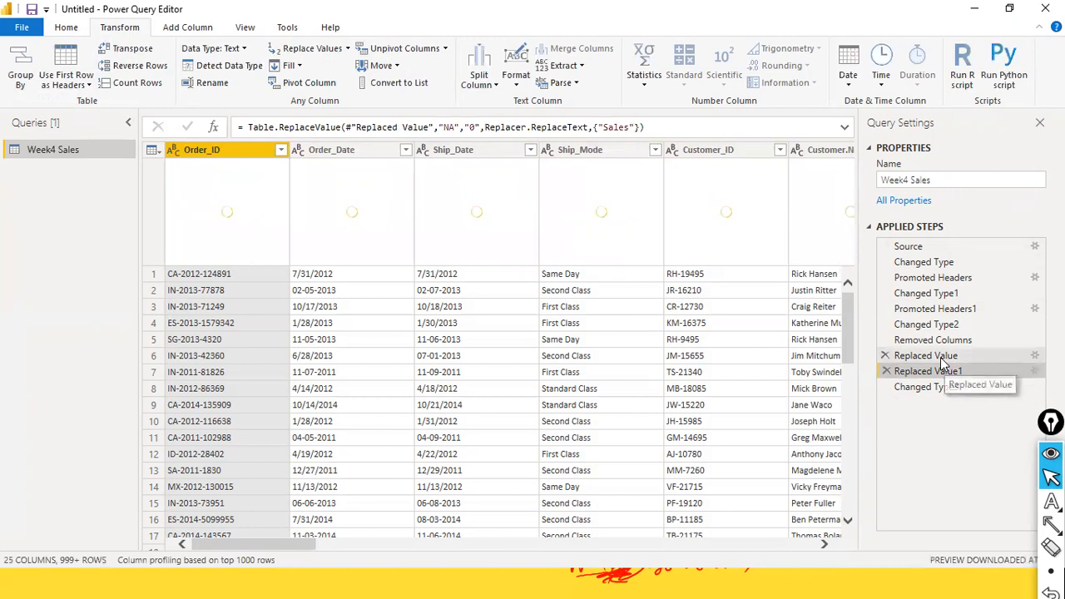
click(948, 357)
drag(949, 326, 940, 341)
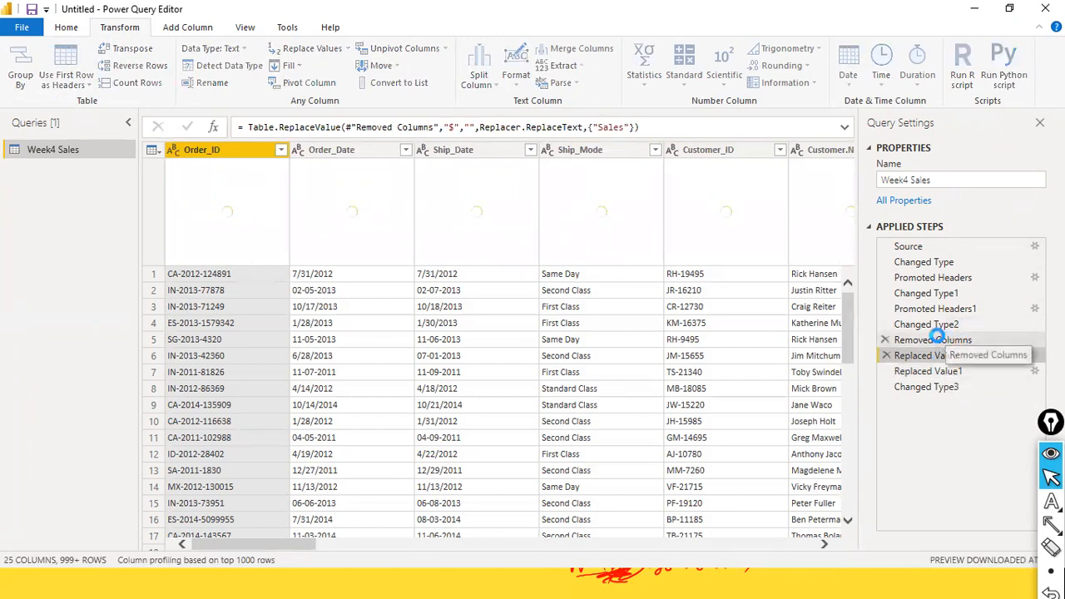
click(940, 342)
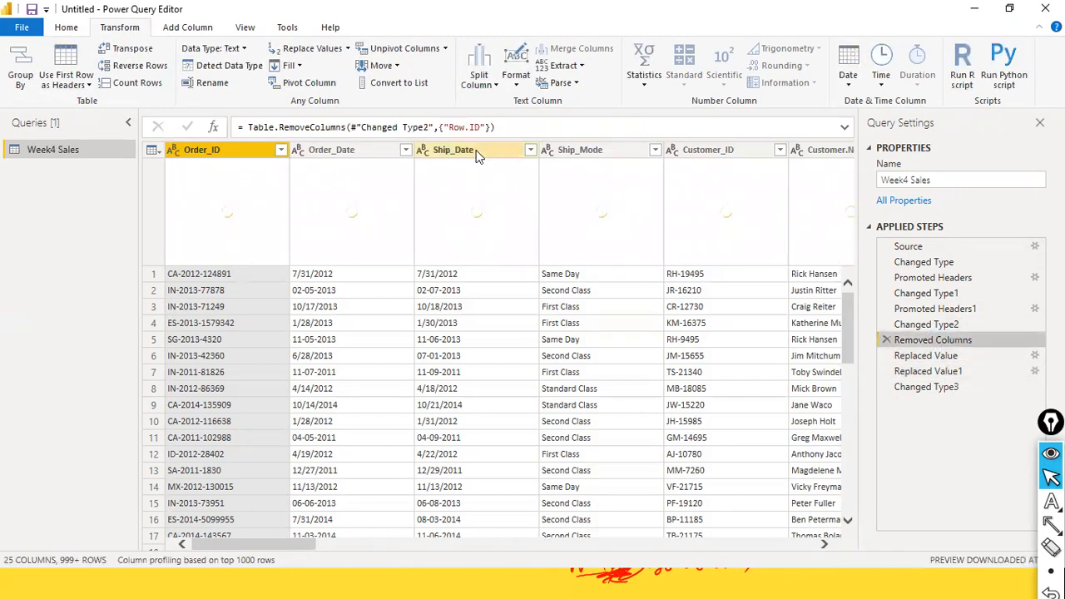
click(946, 393)
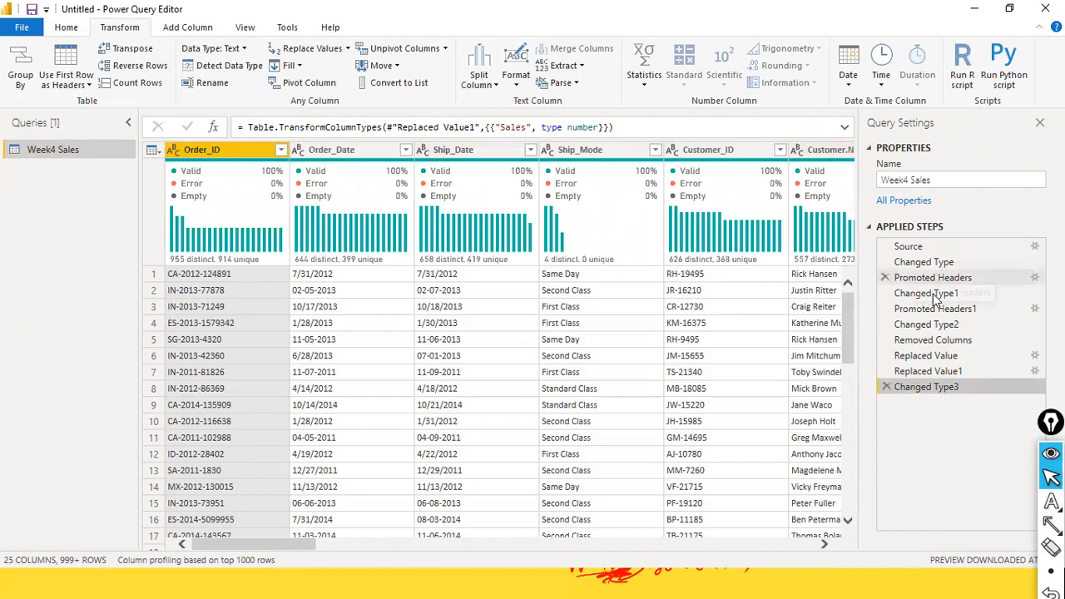
click(930, 327)
click(932, 340)
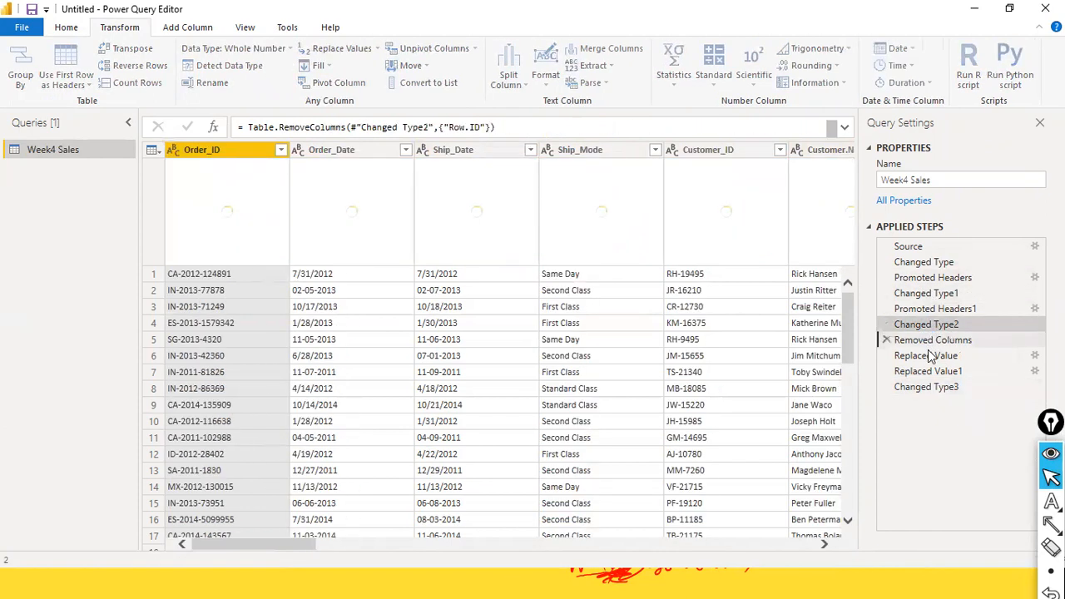
click(929, 356)
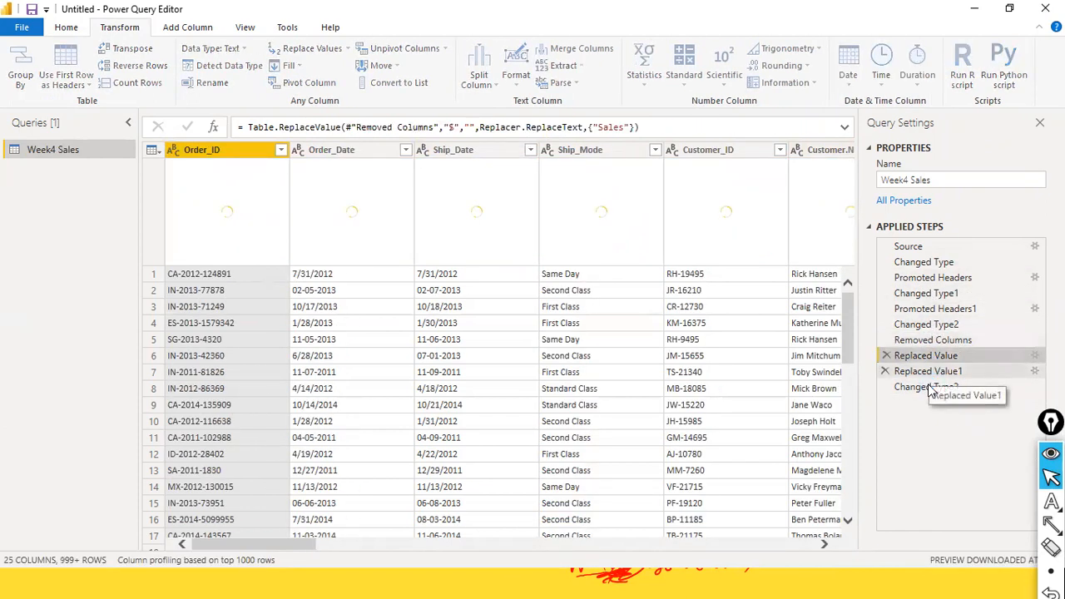
click(930, 372)
click(926, 387)
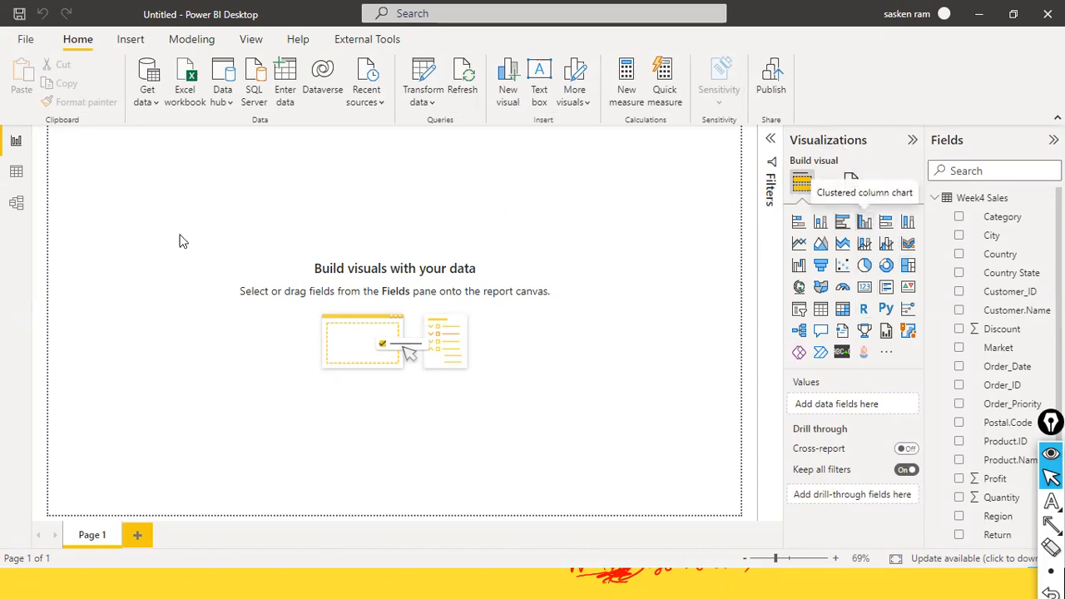
Step: Place a clustered column chart on Page 1 with Category on the X-axis and Sales on the Y-axis
drag(140, 186, 314, 264)
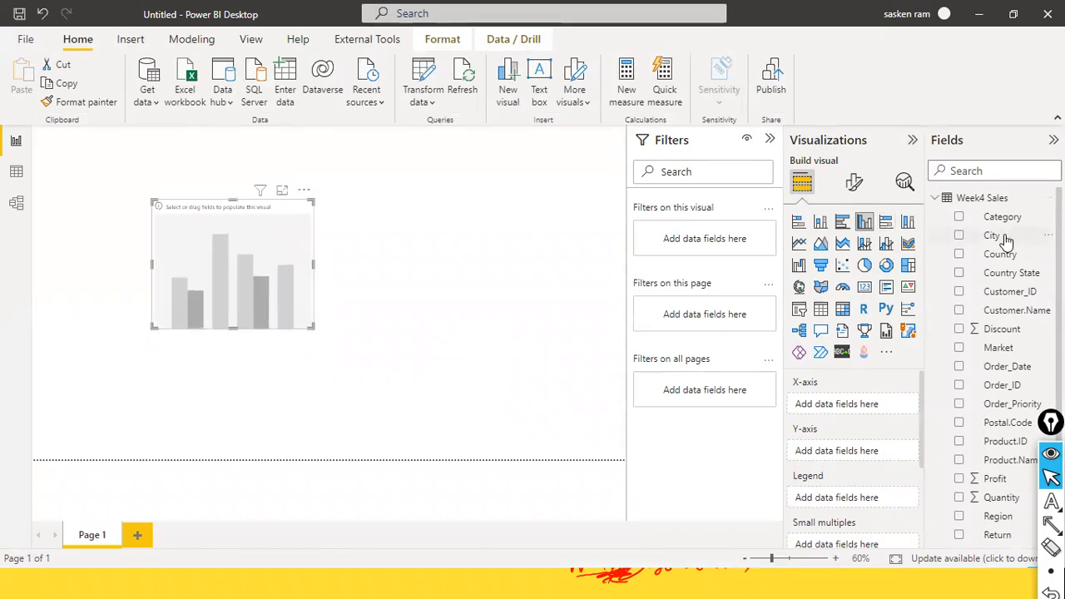
drag(1019, 225, 222, 283)
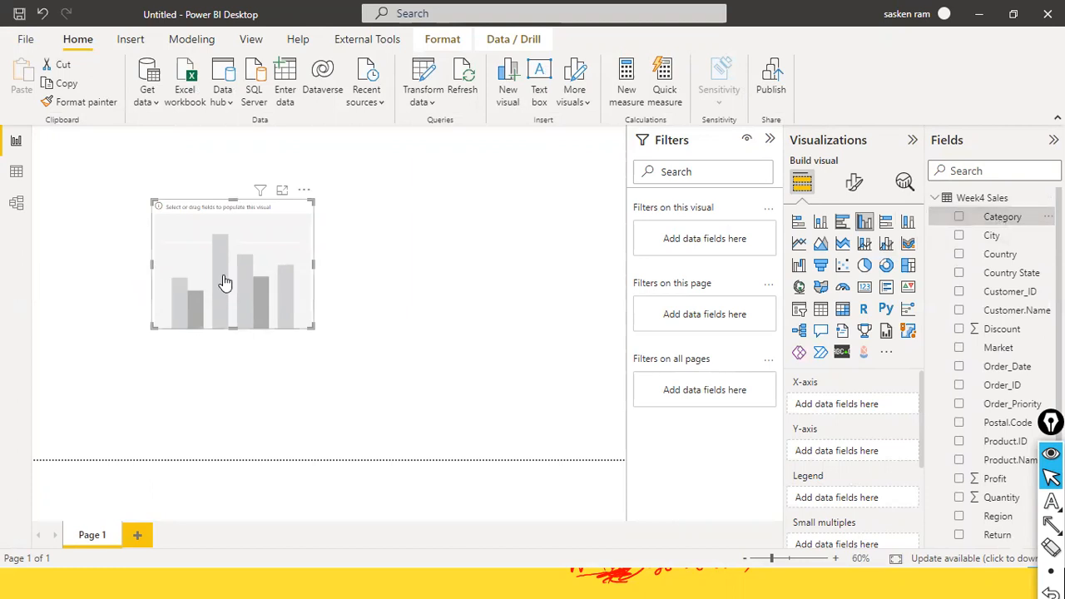
scroll(998, 316, down, 3)
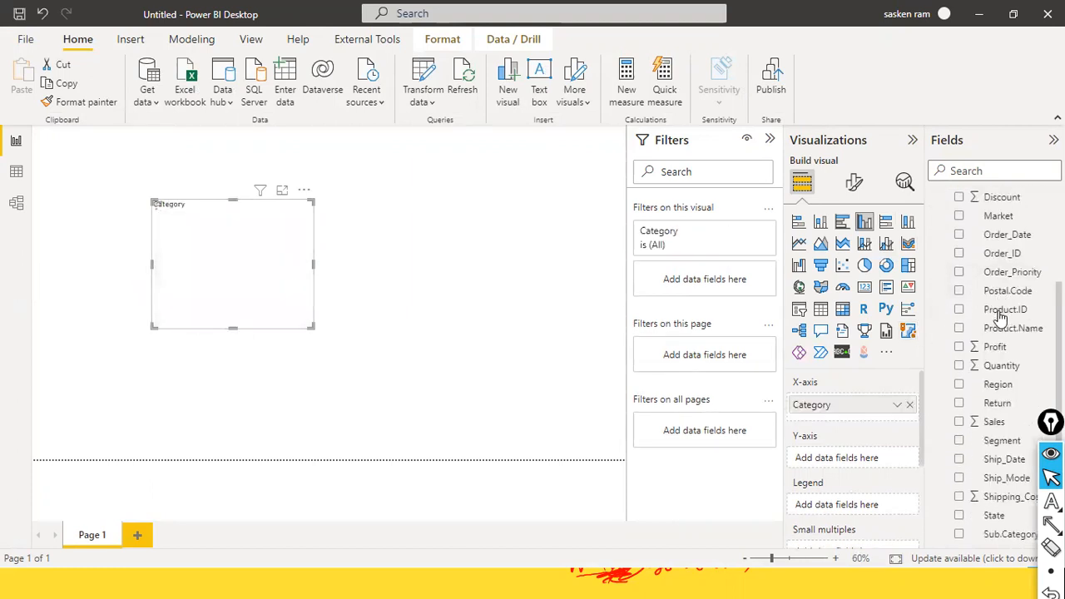
drag(994, 421, 274, 264)
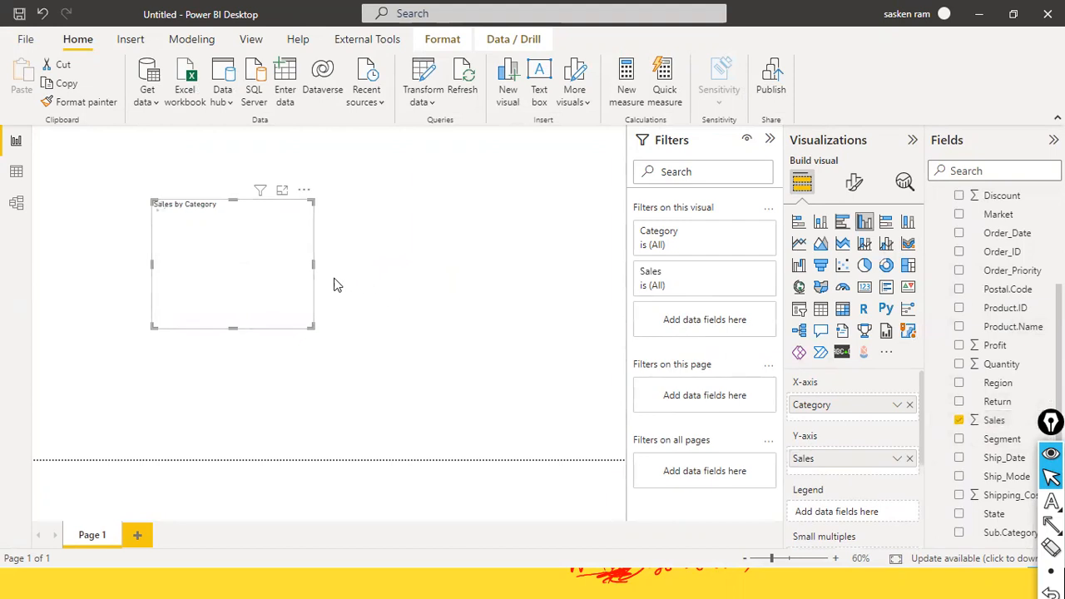
Step: Widen the Sales by Category chart so its three columns fit, and move it further down and left on the page
drag(347, 268, 491, 264)
drag(406, 218, 341, 278)
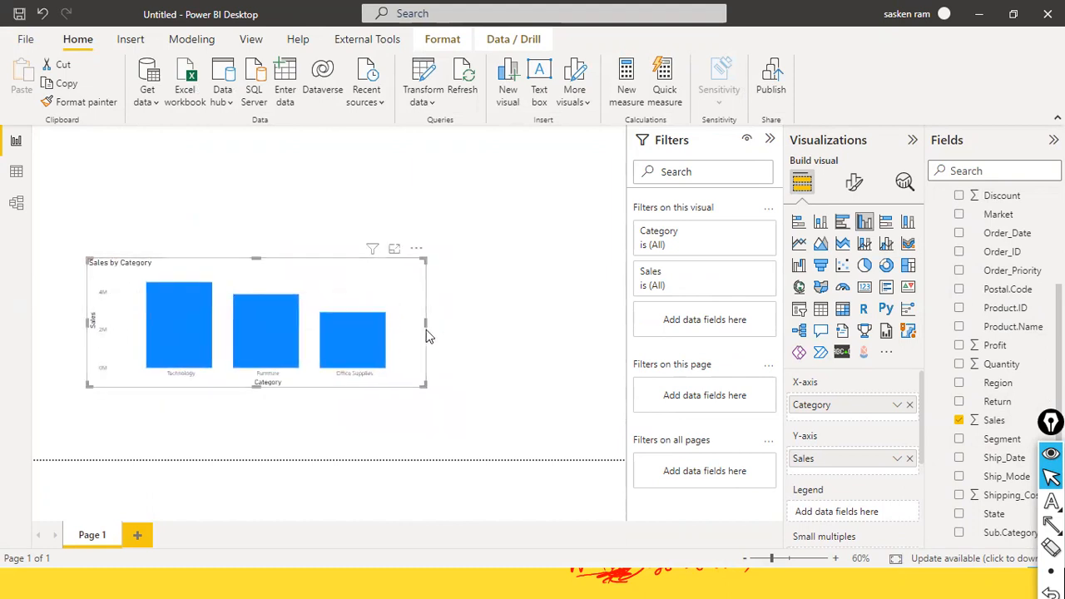
drag(427, 321, 388, 321)
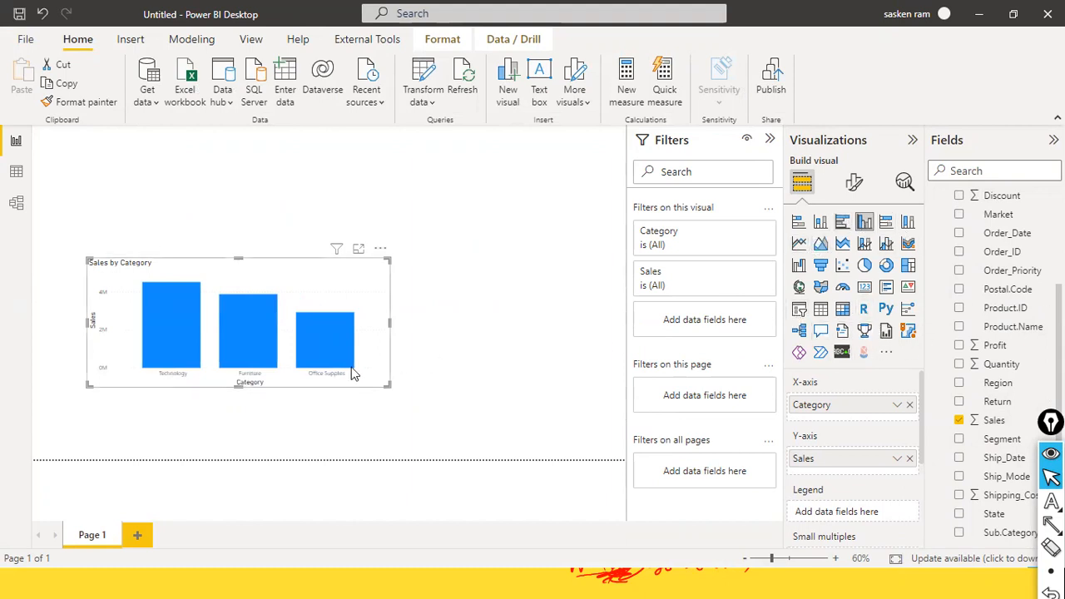
click(440, 346)
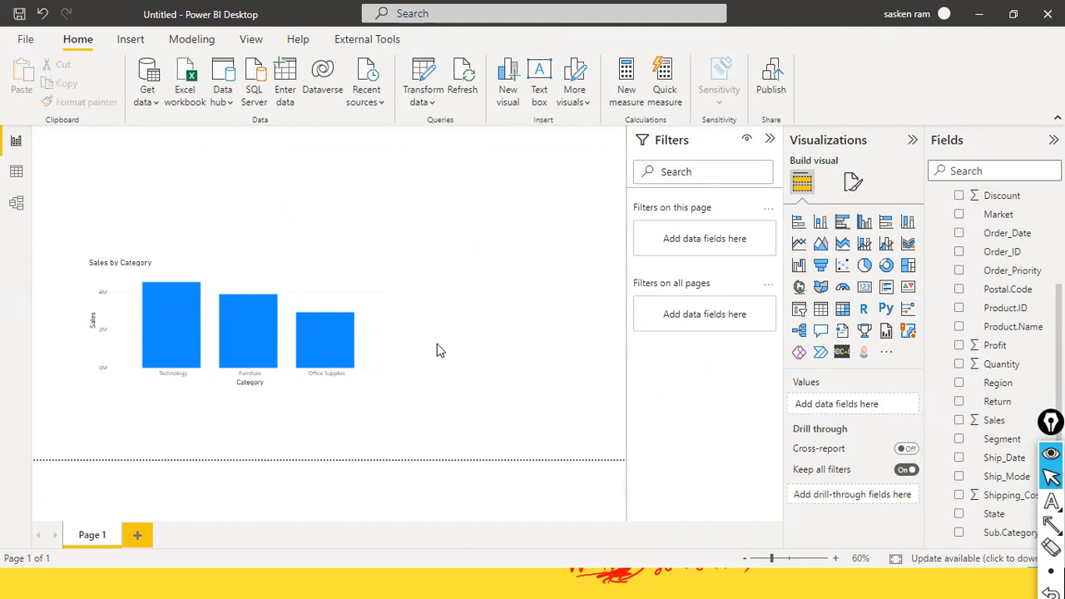
click(323, 263)
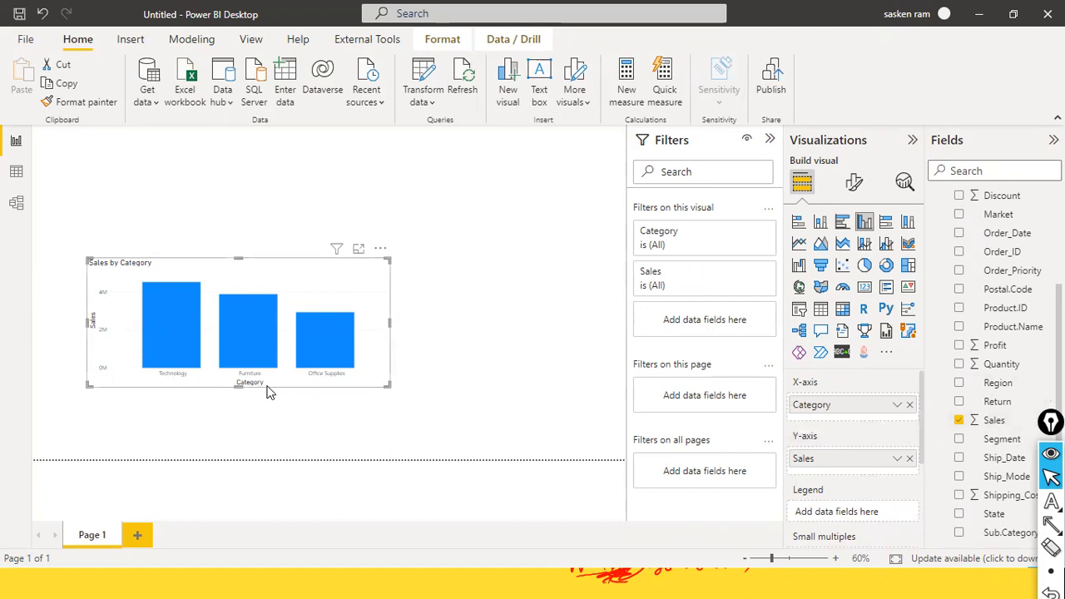
click(256, 427)
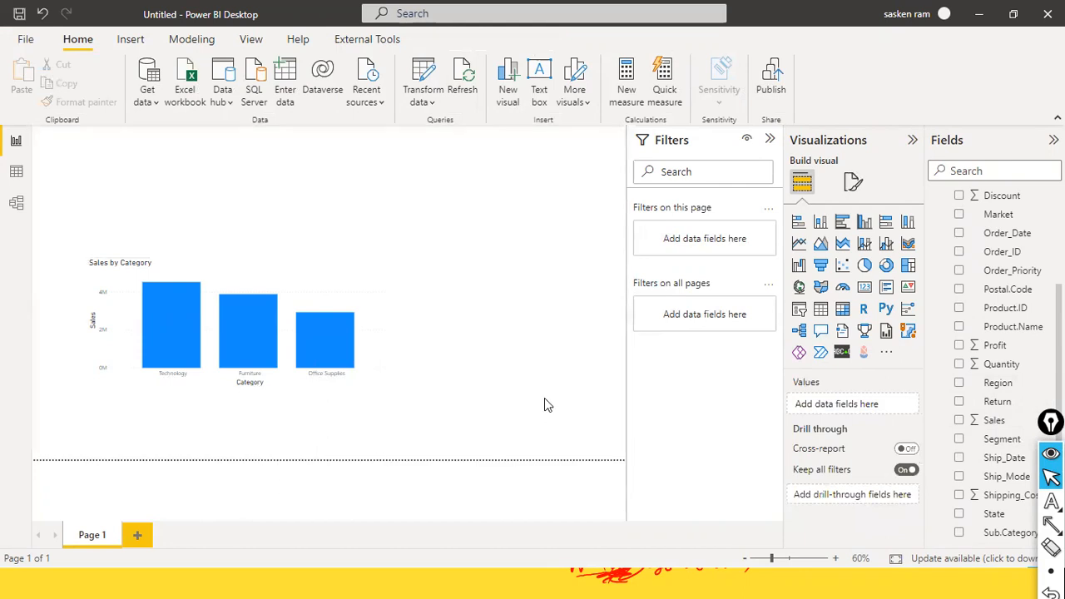
click(1051, 525)
drag(241, 431, 247, 389)
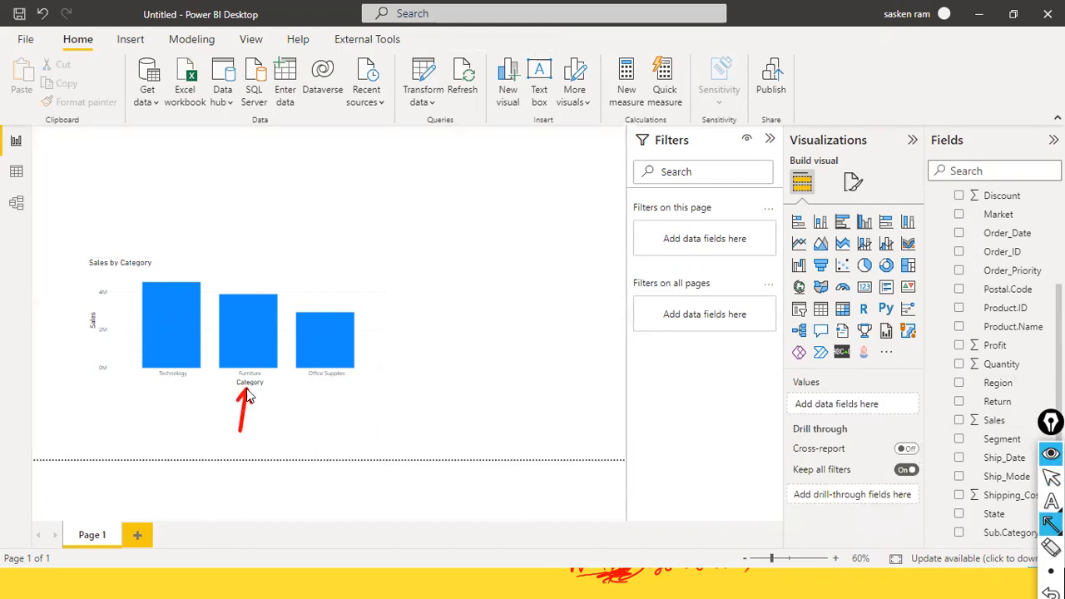
drag(40, 323, 122, 341)
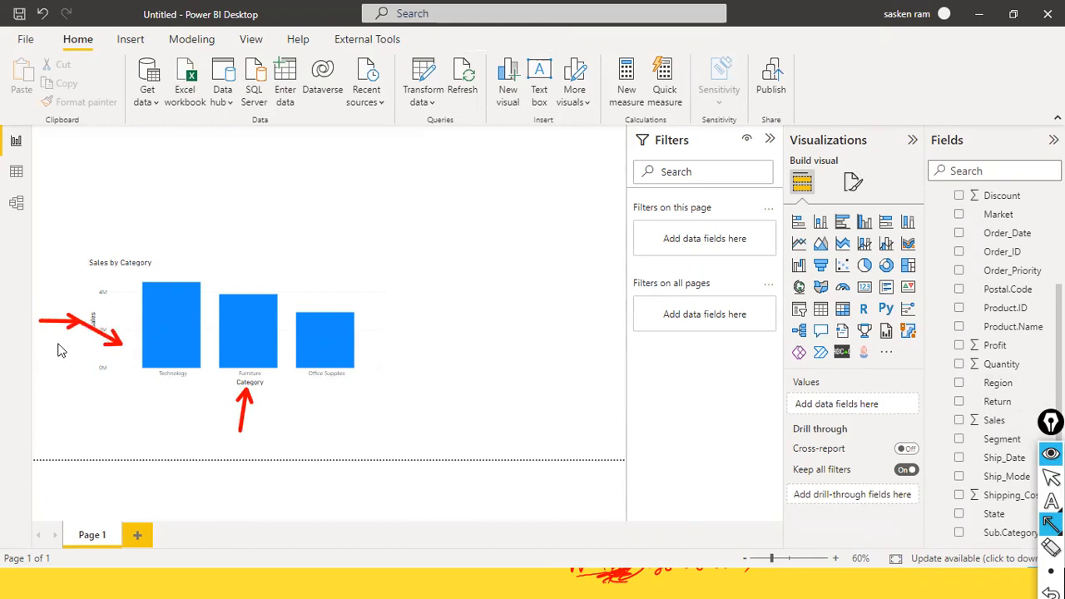
key(ctrl+shift+7)
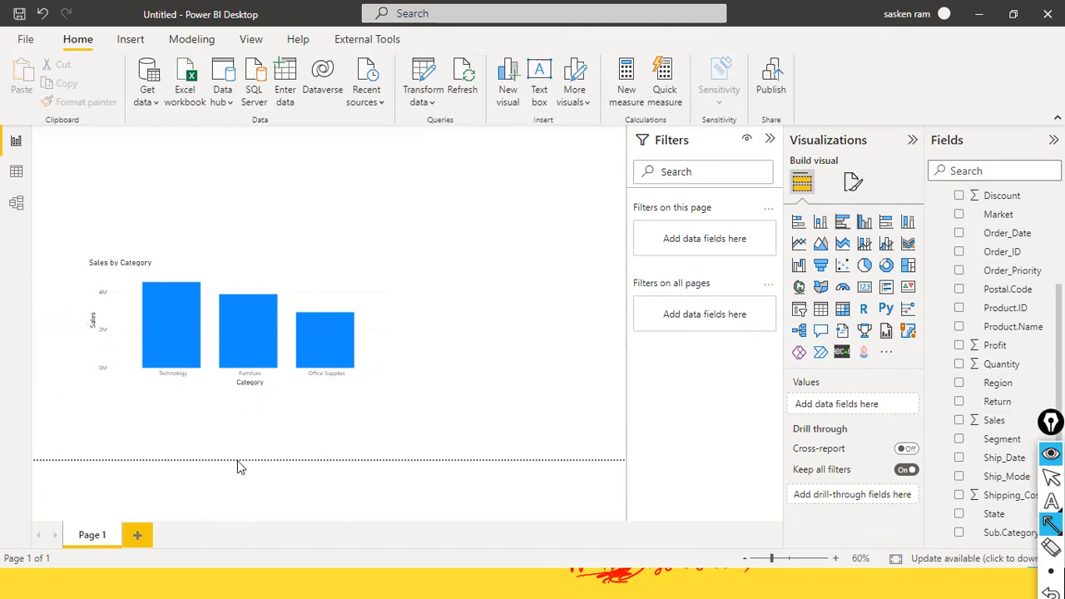
Step: Annotate the chart with red arrows pointing at the Category and Sales axis titles
drag(240, 408, 246, 396)
drag(66, 324, 81, 329)
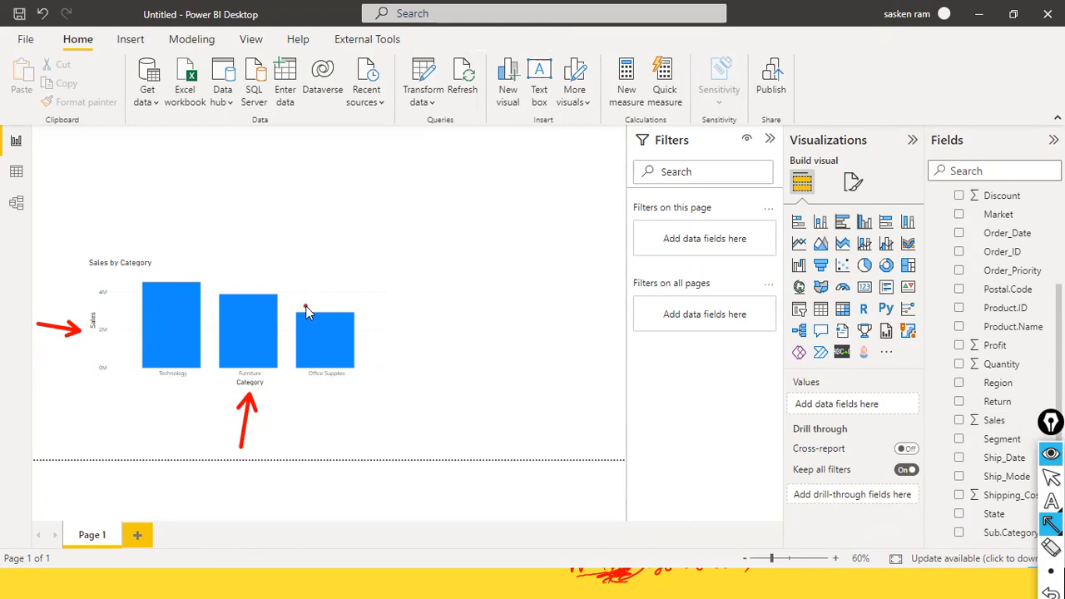
key(Escape)
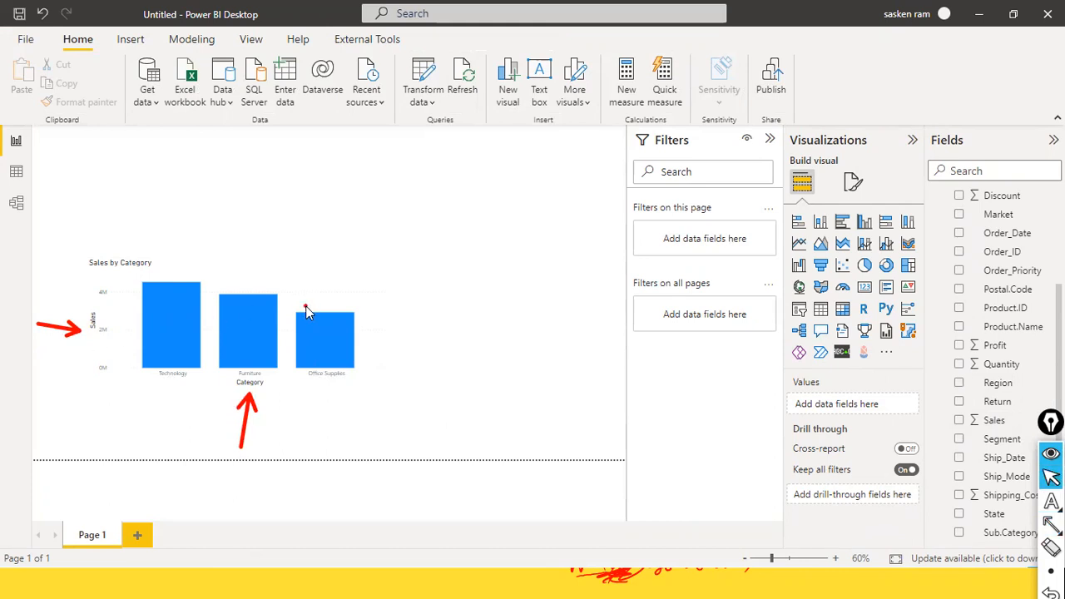
Step: Frame the selected chart's X-axis and Y-axis fields with a red rectangle and draw arrows linking Category and Sales to their chart axes
click(311, 261)
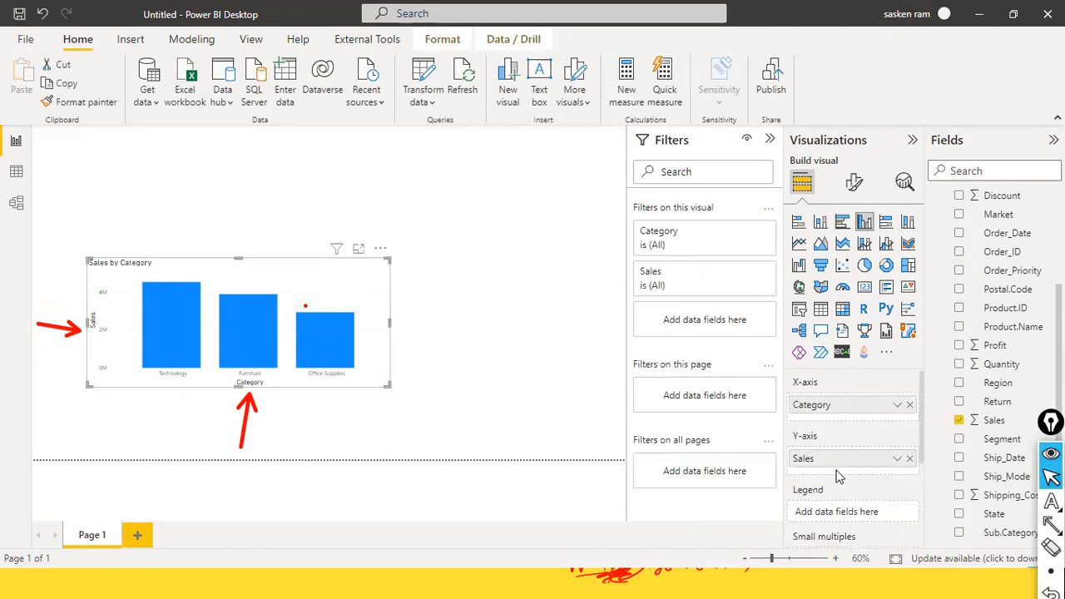
key(ctrl+shift+r)
mouse_move(775, 366)
mouse_down()
mouse_move(785, 475)
mouse_move(928, 504)
mouse_up()
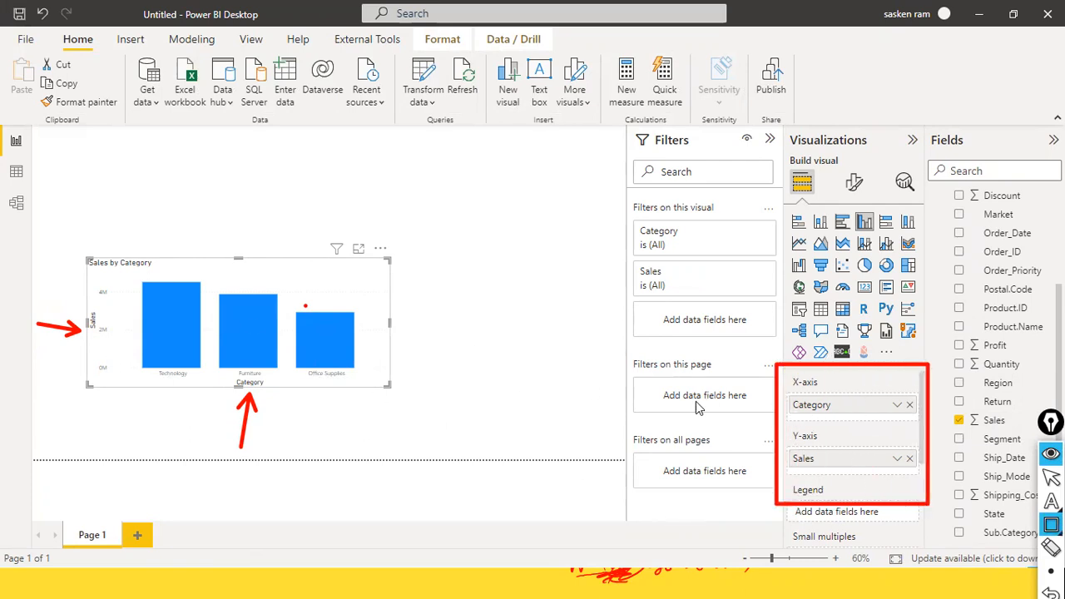
key(ctrl+shift+a)
mouse_move(790, 408)
mouse_down()
mouse_move(533, 410)
mouse_move(324, 398)
mouse_move(303, 383)
mouse_up()
mouse_move(789, 458)
mouse_down()
mouse_move(111, 407)
mouse_move(95, 332)
mouse_move(115, 331)
mouse_move(98, 323)
mouse_up()
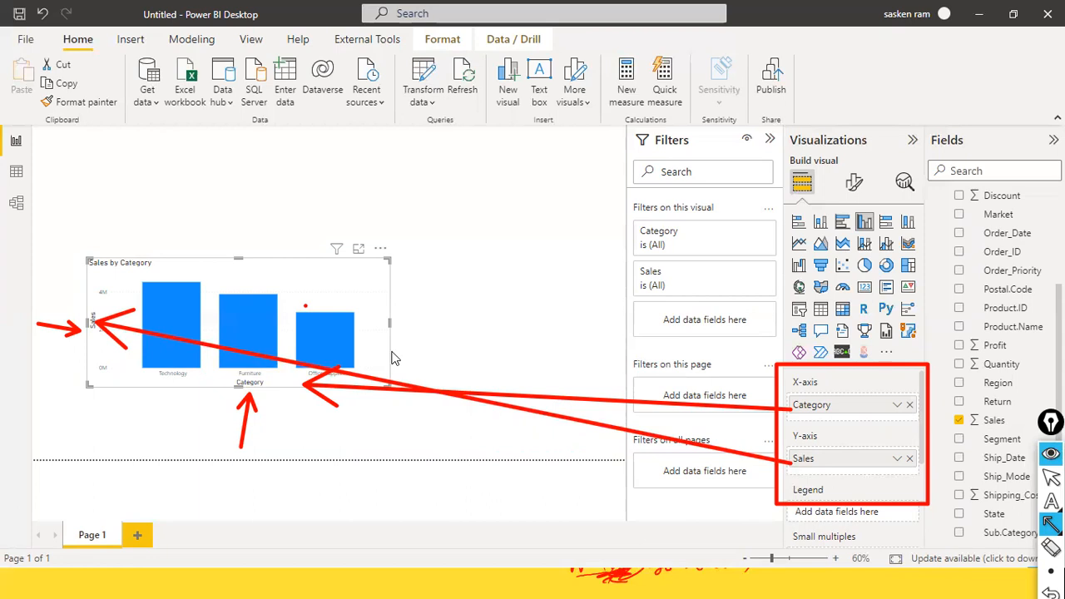
Step: Clear the red annotations and move the Sales by Category chart further down and slightly left on the page
key(ctrl+shift+7)
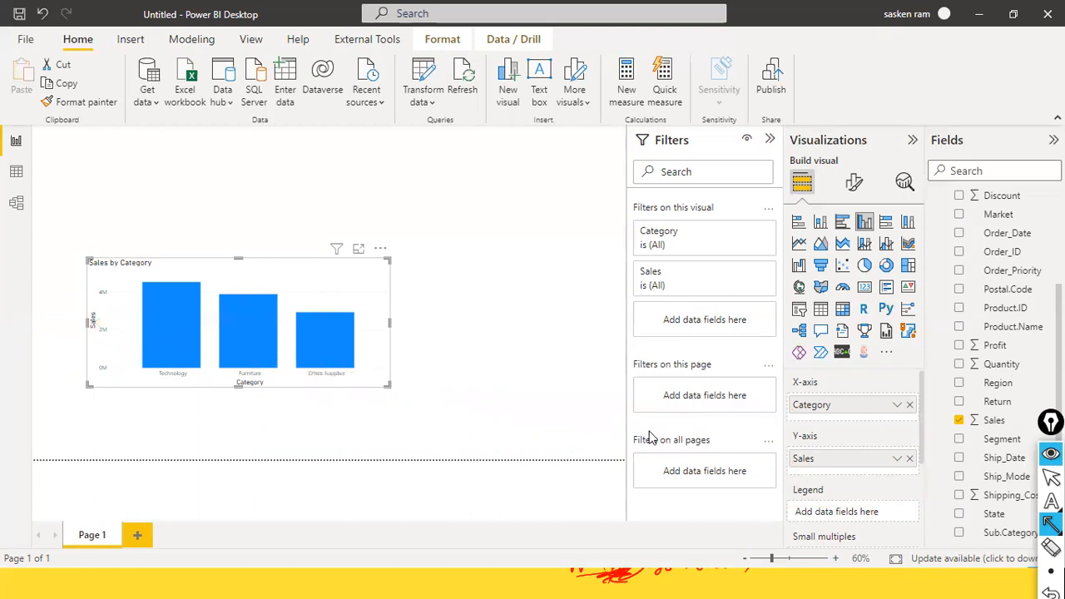
click(499, 245)
key(ctrl+shift+2)
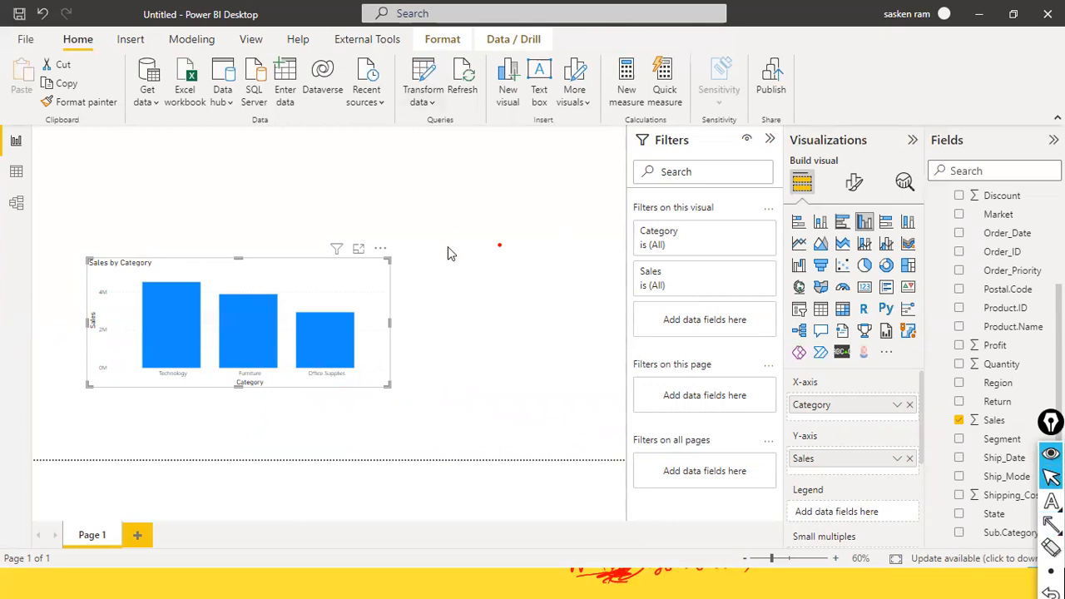
click(494, 308)
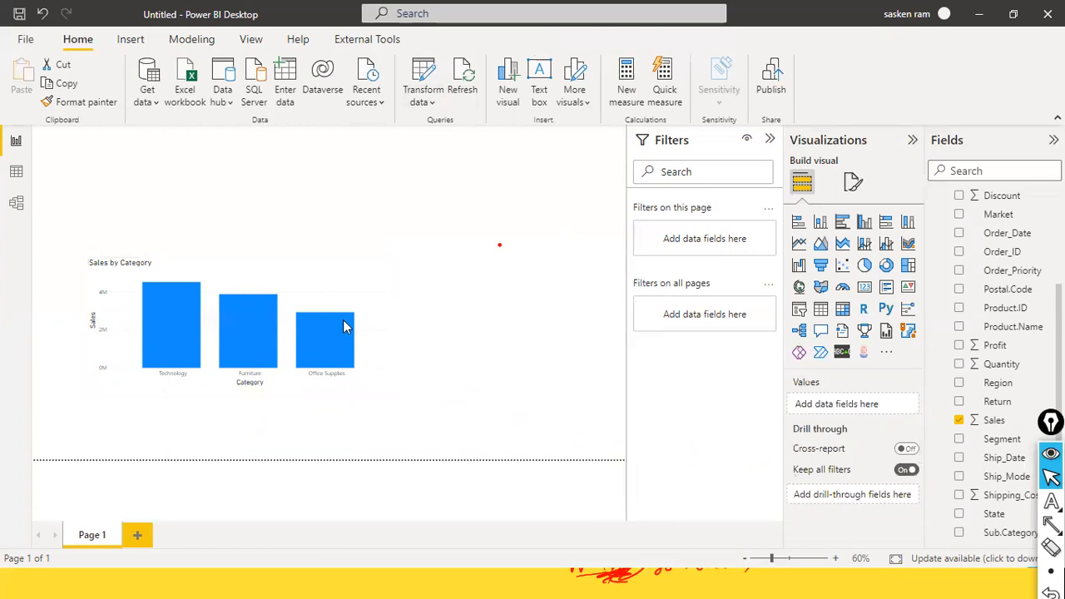
drag(358, 287, 339, 314)
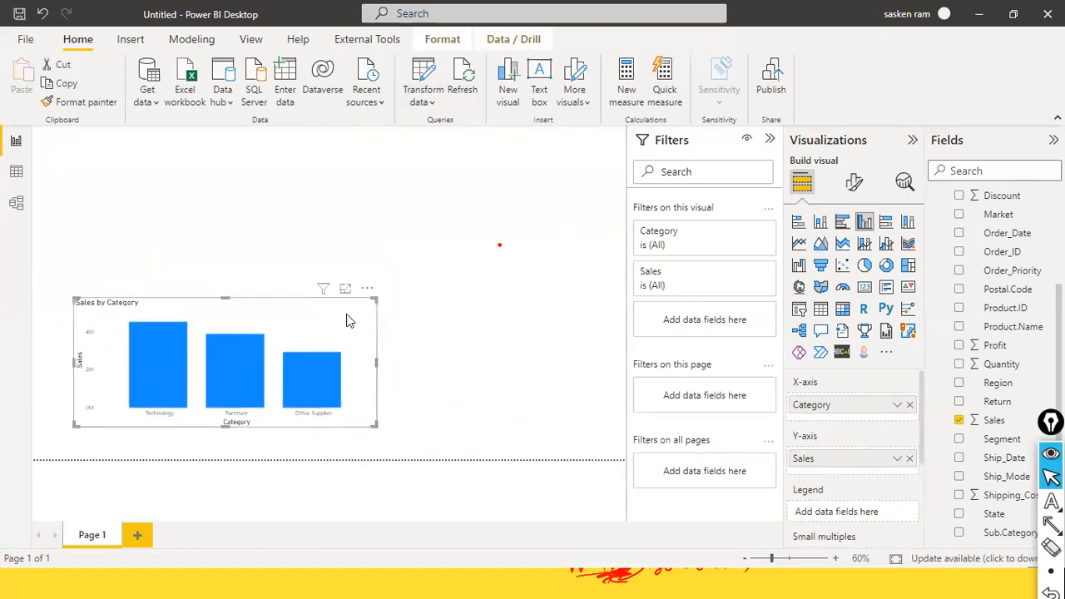
click(492, 313)
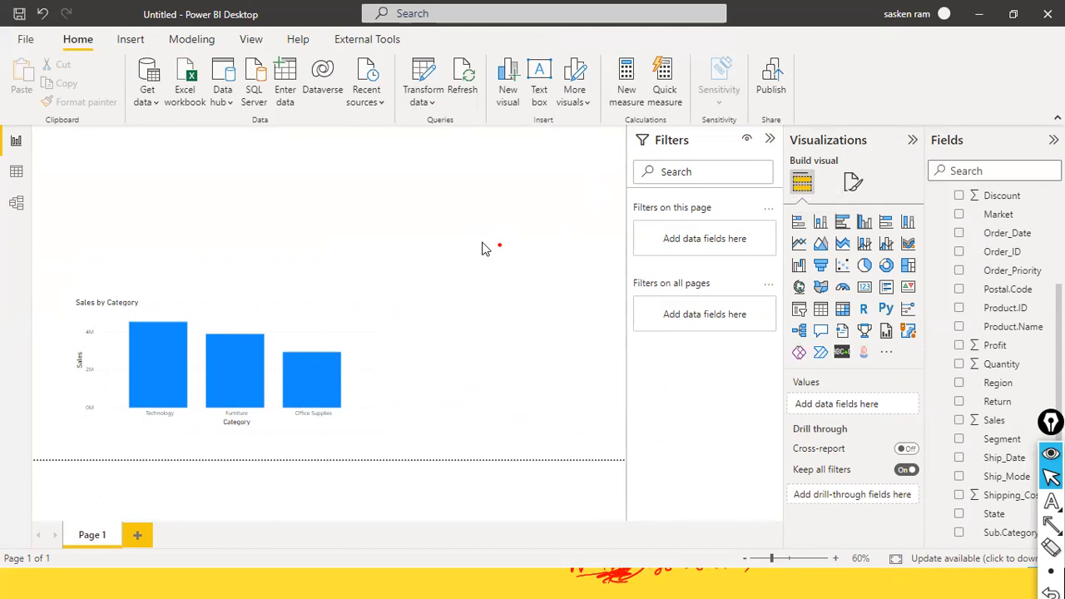
Step: Shrink the Sales by Category chart in both width and height, keeping its three columns visible
click(350, 310)
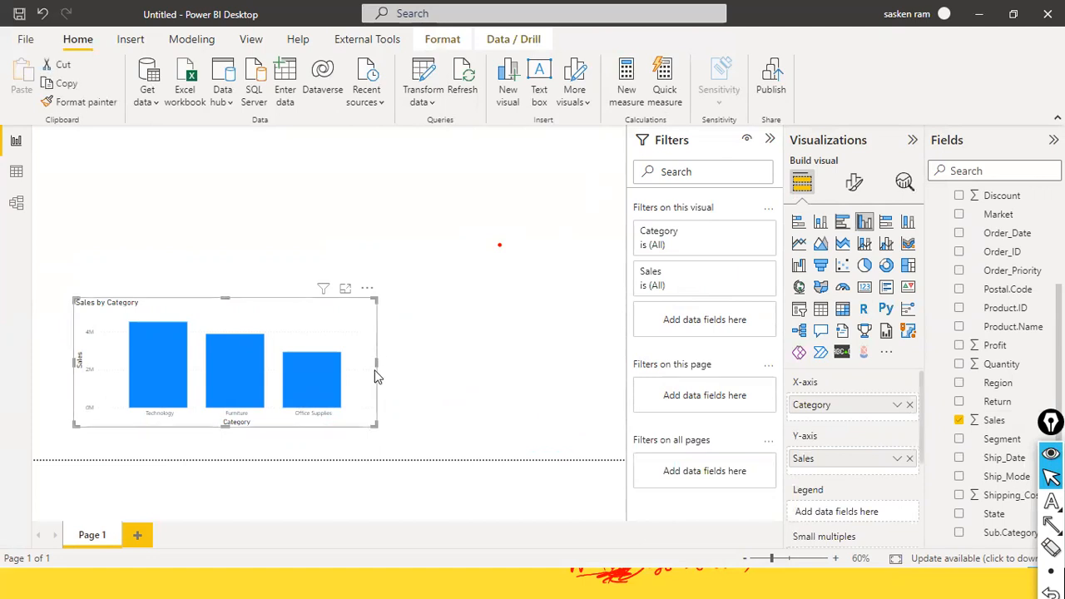
drag(376, 364, 304, 362)
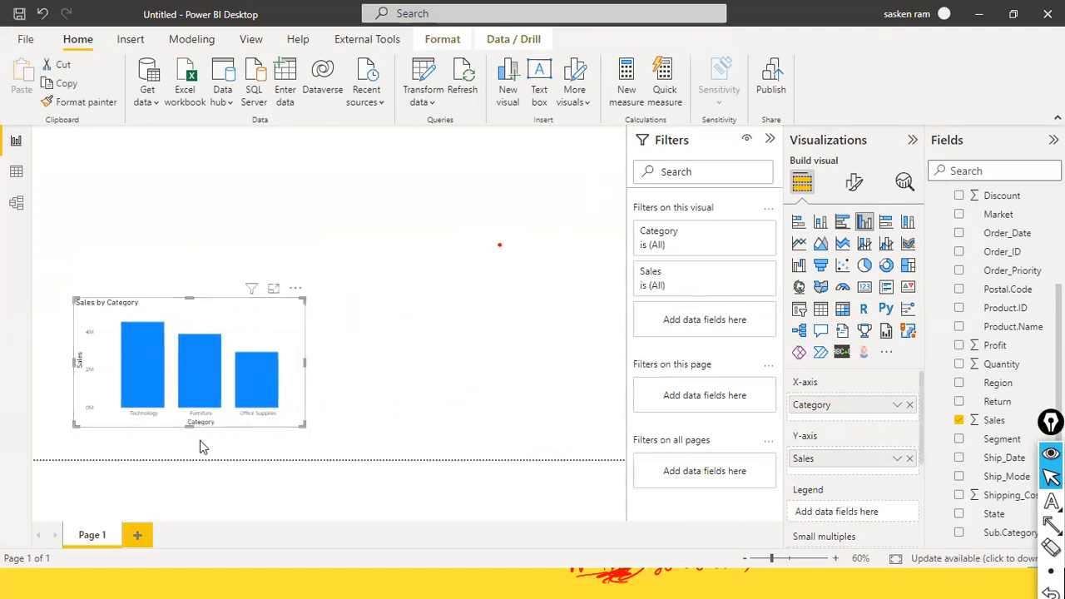
drag(198, 432, 205, 399)
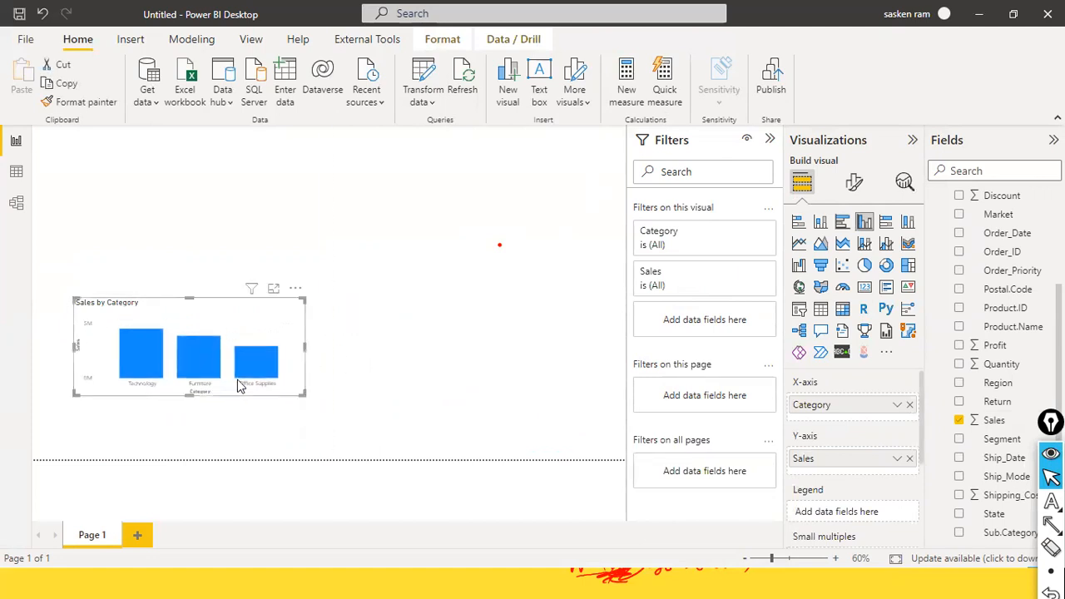
click(403, 349)
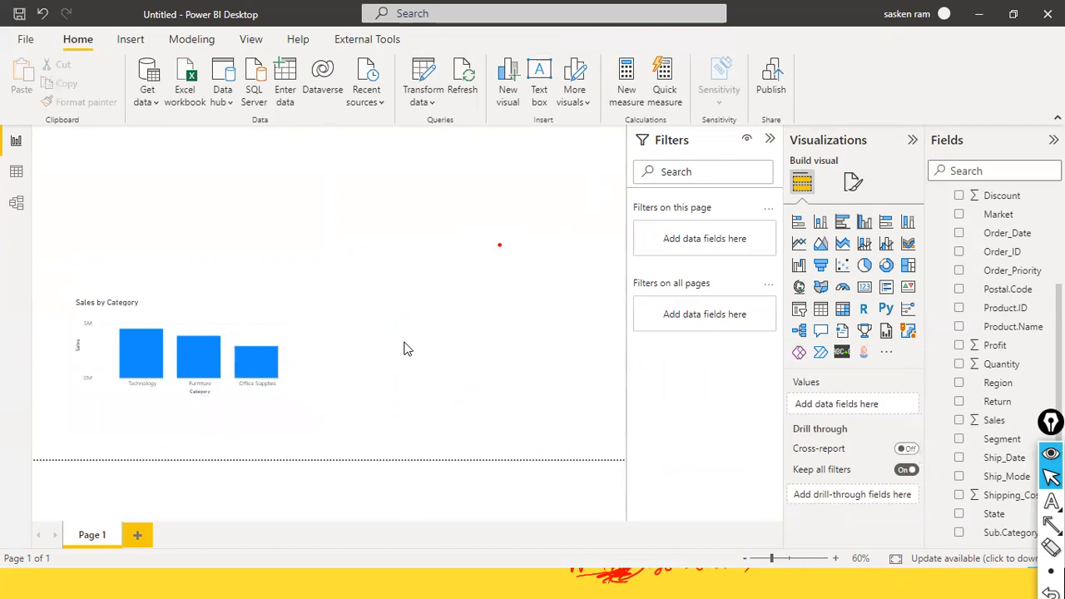
key(super)
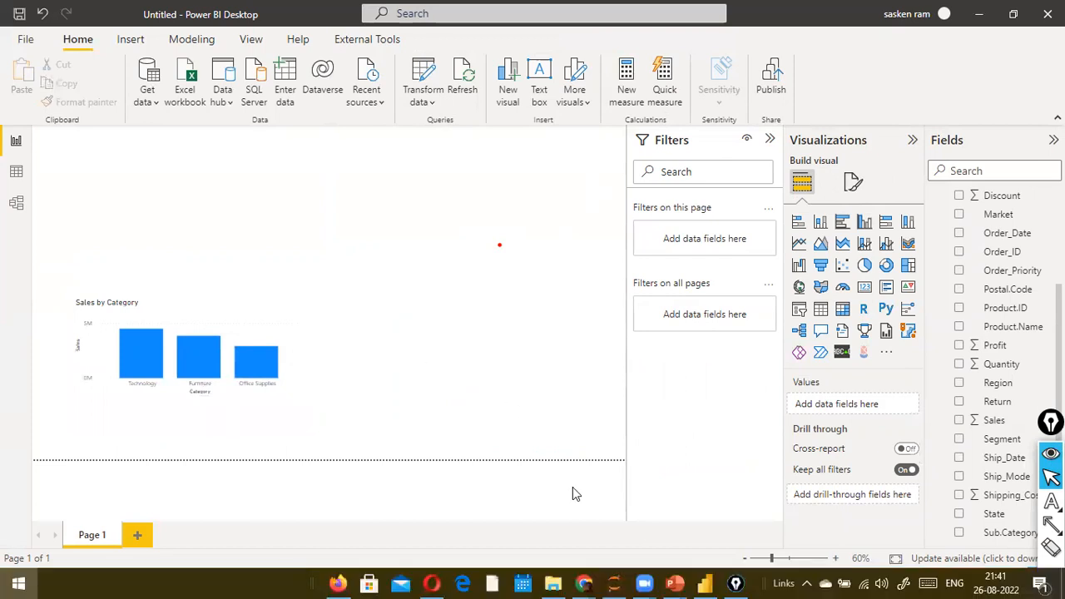
mouse_move(585, 583)
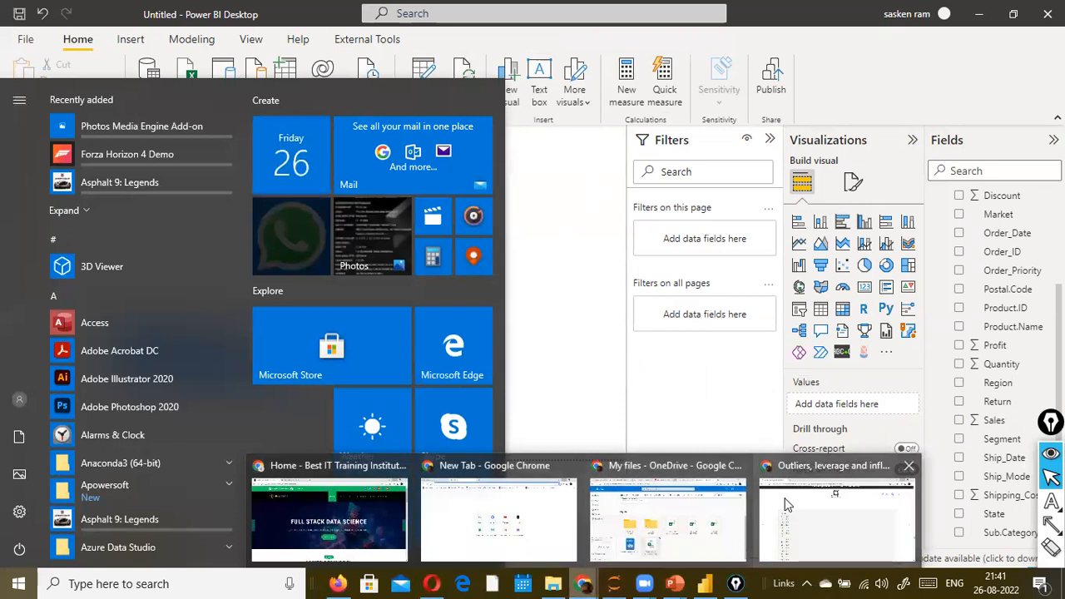
click(548, 501)
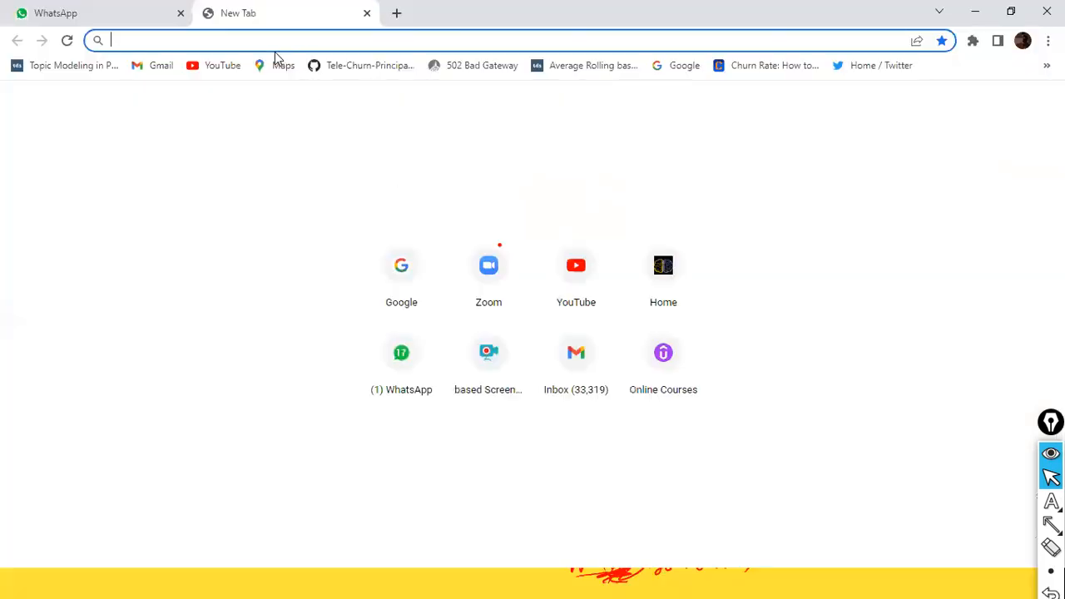
text(ww)
key(Return)
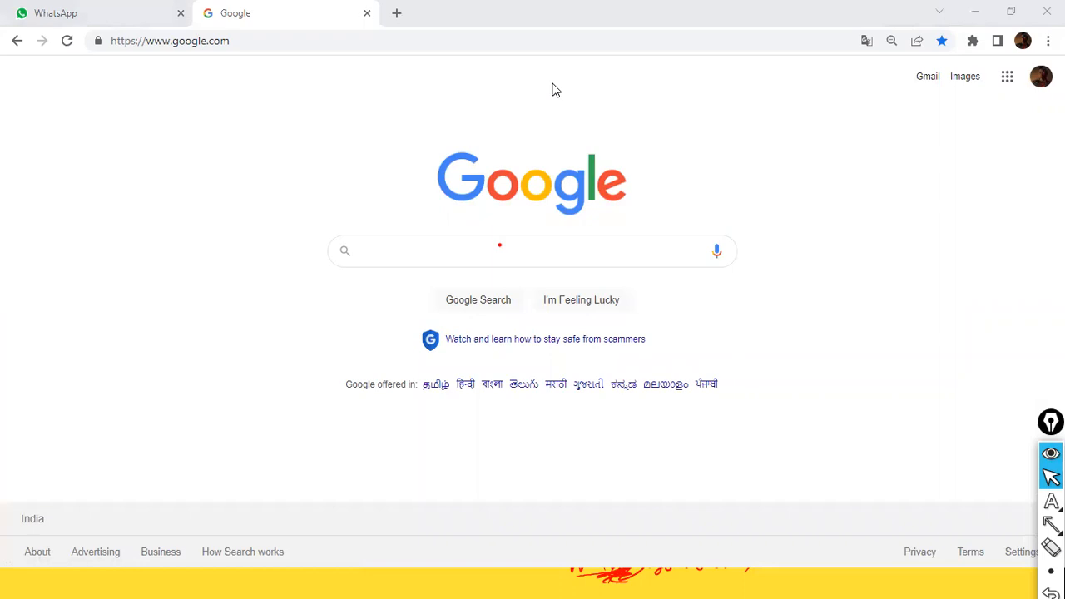
Step: Search Google for "download sql server" and open Microsoft's SQL Server Downloads page
click(404, 253)
text(download)
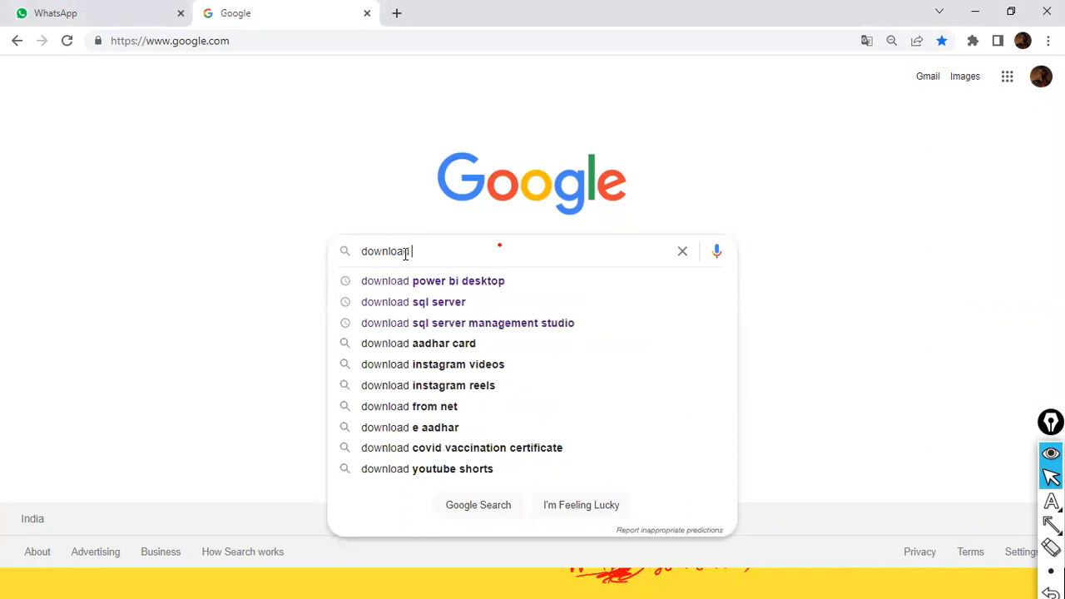
key(Down)
key(Down)
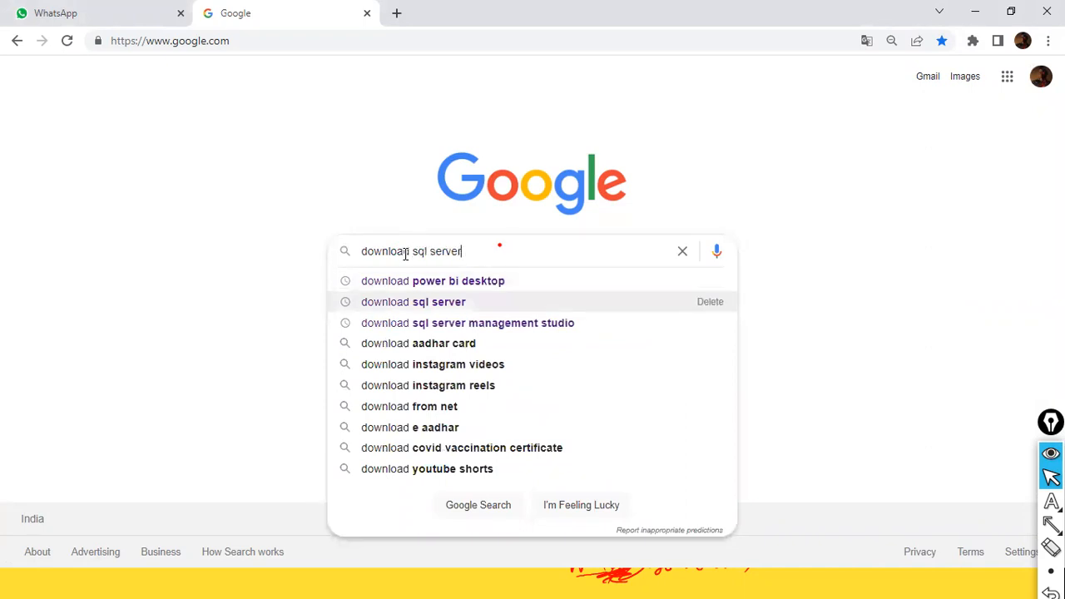
key(Return)
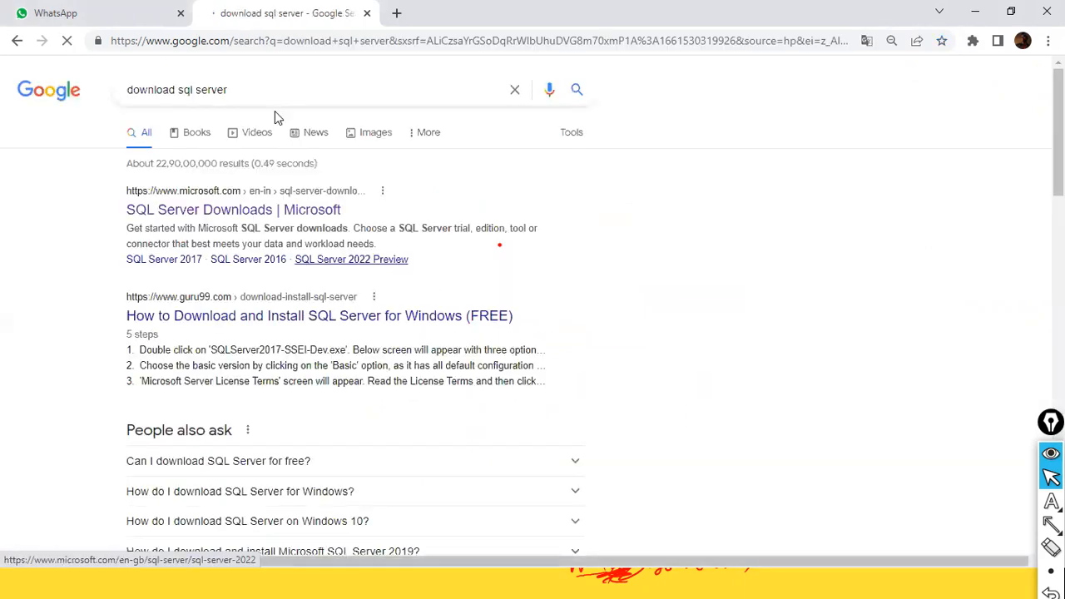
click(286, 207)
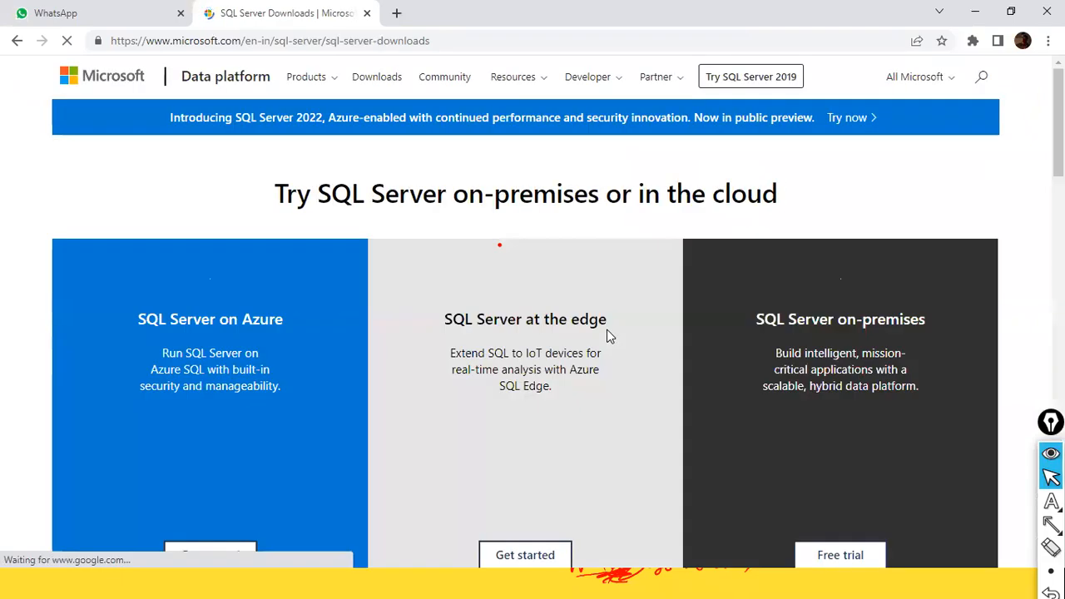
Step: Frame the free Express edition on the downloads page with a red rectangle
scroll(696, 337, down, 5)
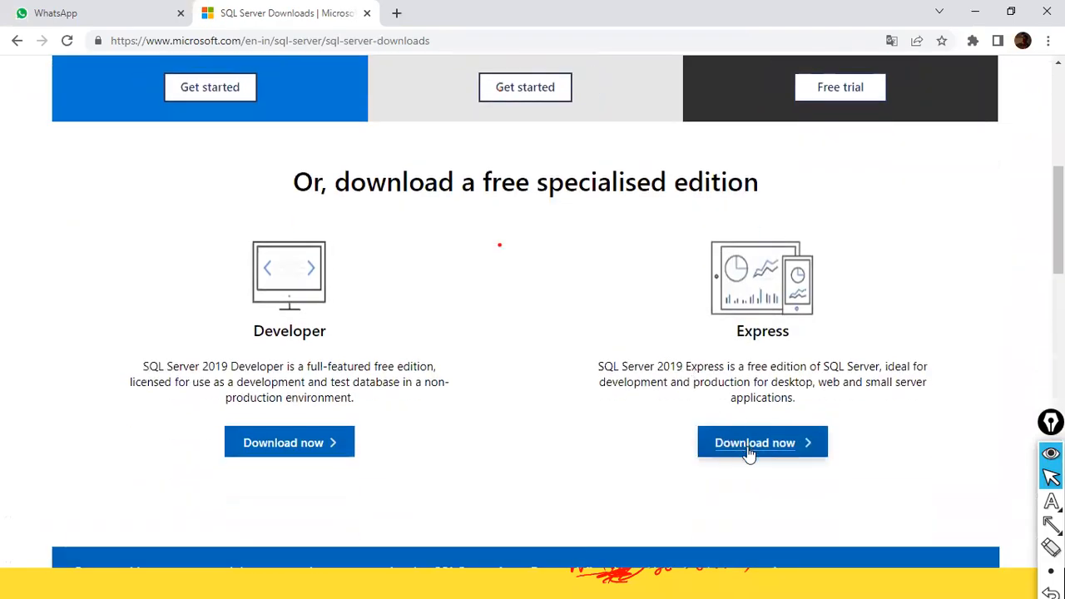
key(ctrl+shift+r)
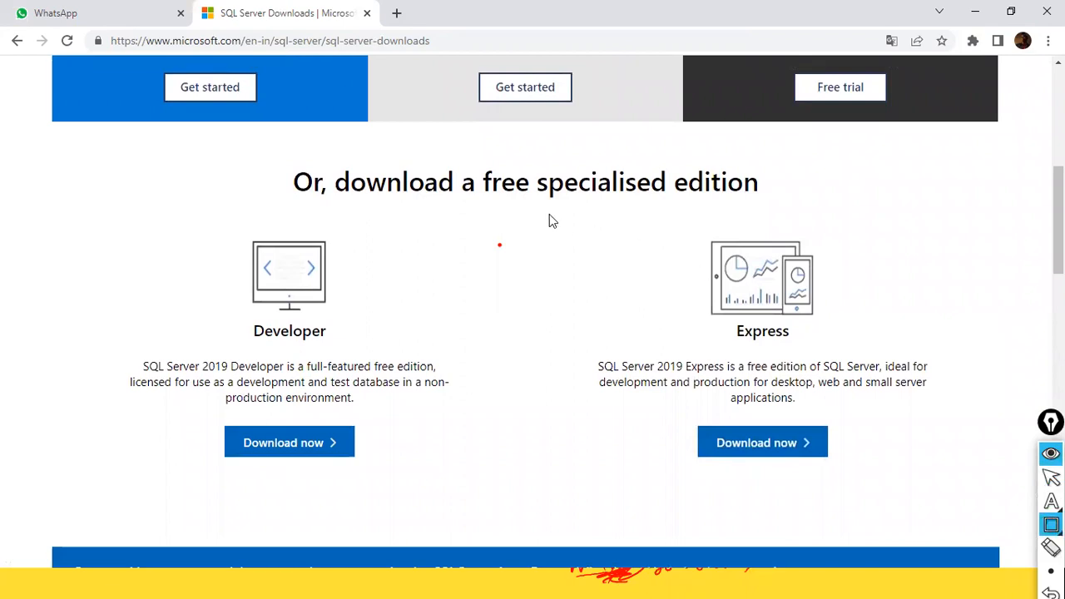
mouse_move(533, 206)
mouse_down()
mouse_move(858, 468)
mouse_move(903, 452)
mouse_up()
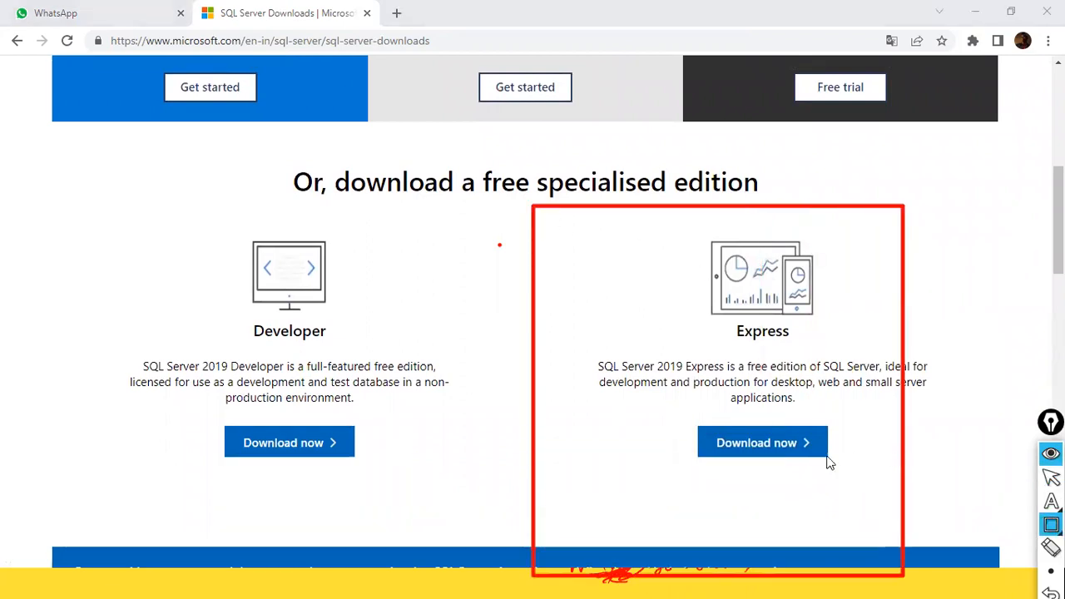
key(ctrl+shift+c)
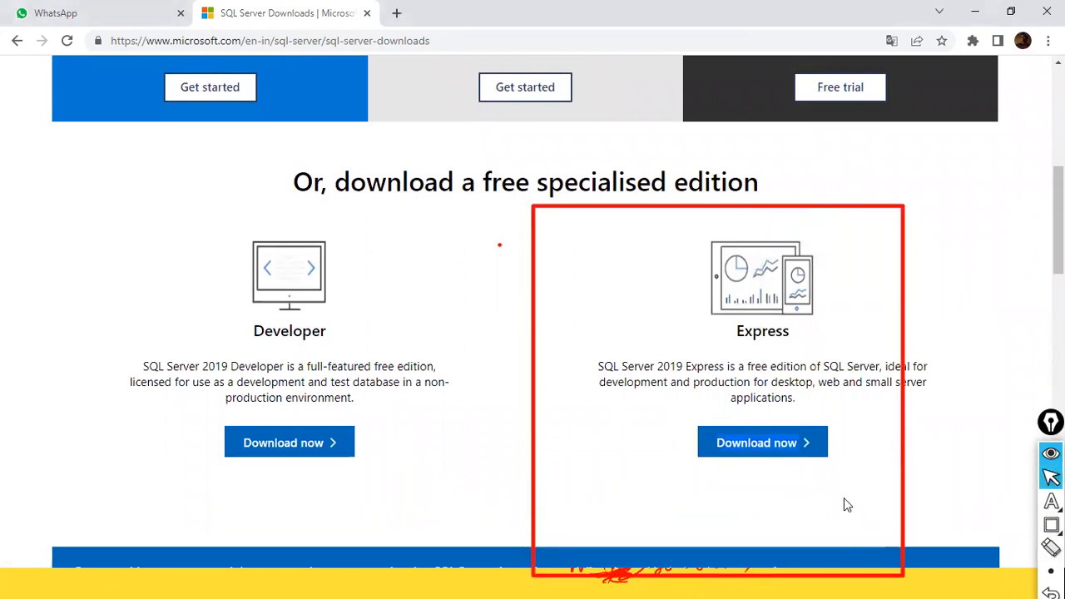
Step: Download the Express edition installer SQL2019-SSEI-Expr.exe to Local Disk (D:) and show the file in its folder
click(777, 444)
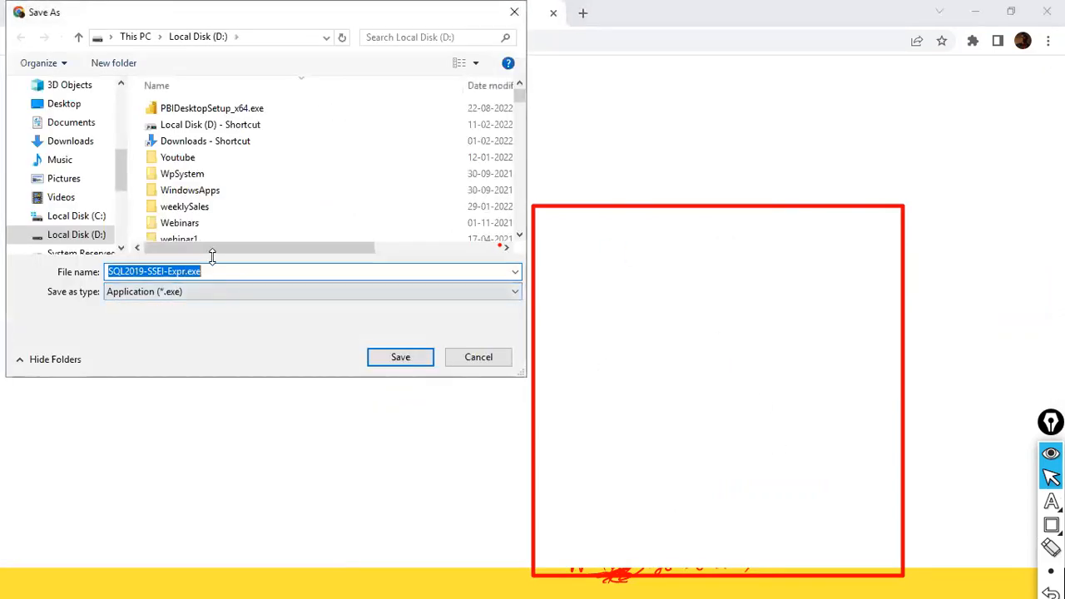
click(387, 367)
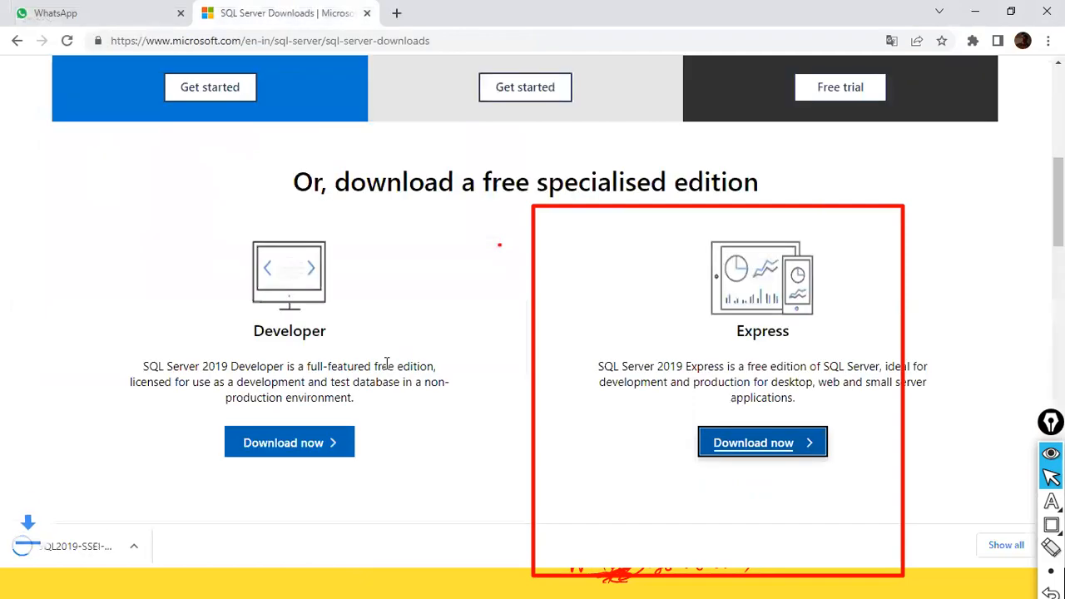
right_click(107, 559)
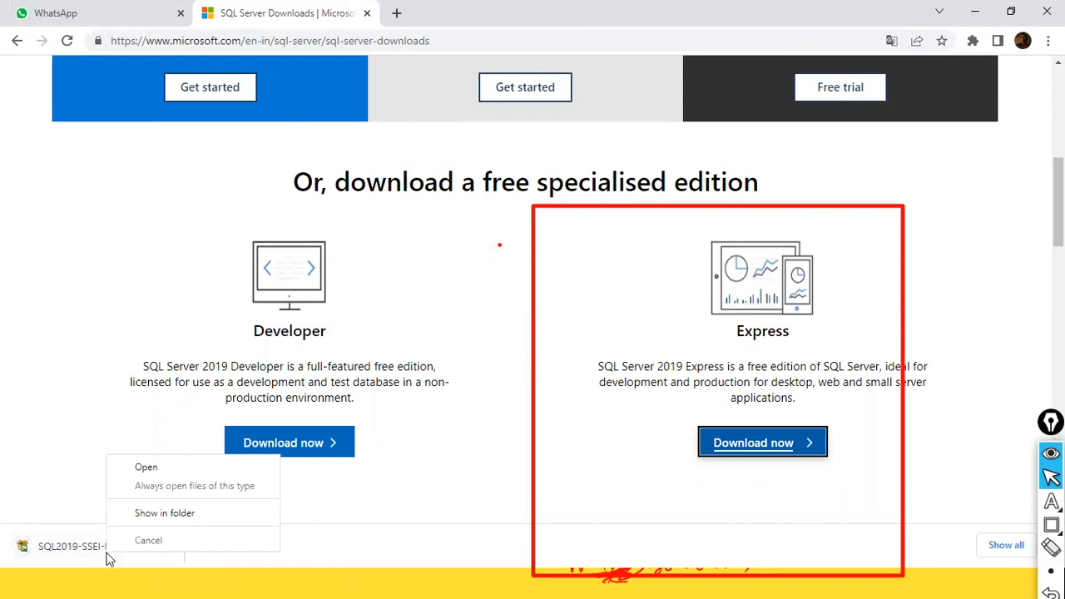
click(177, 512)
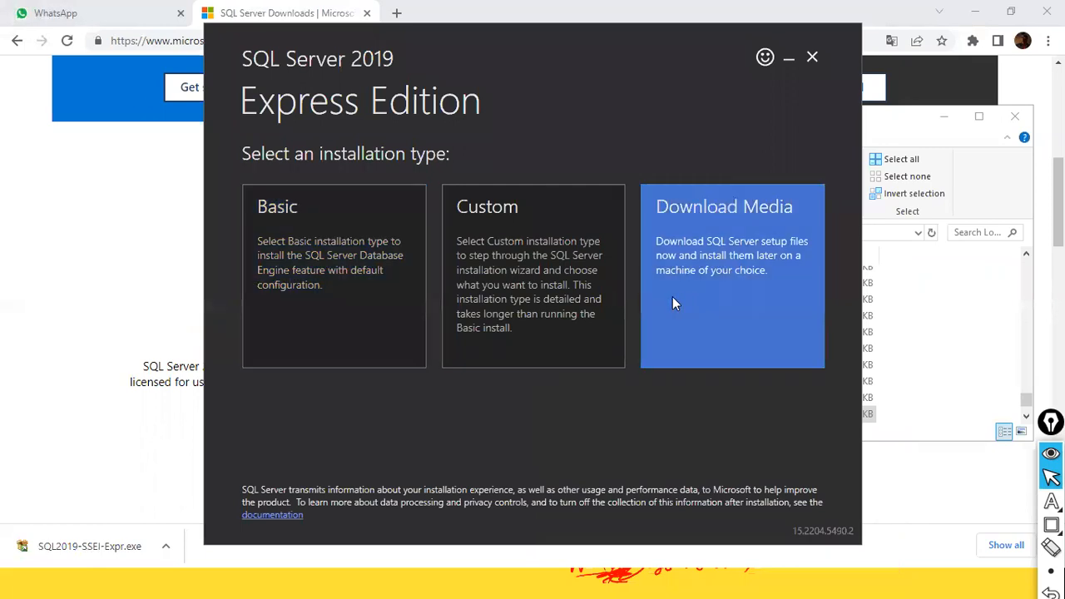
Step: Choose the Basic installation type for SQL Server 2019 Express and accept the license terms
key(ctrl+shift+a)
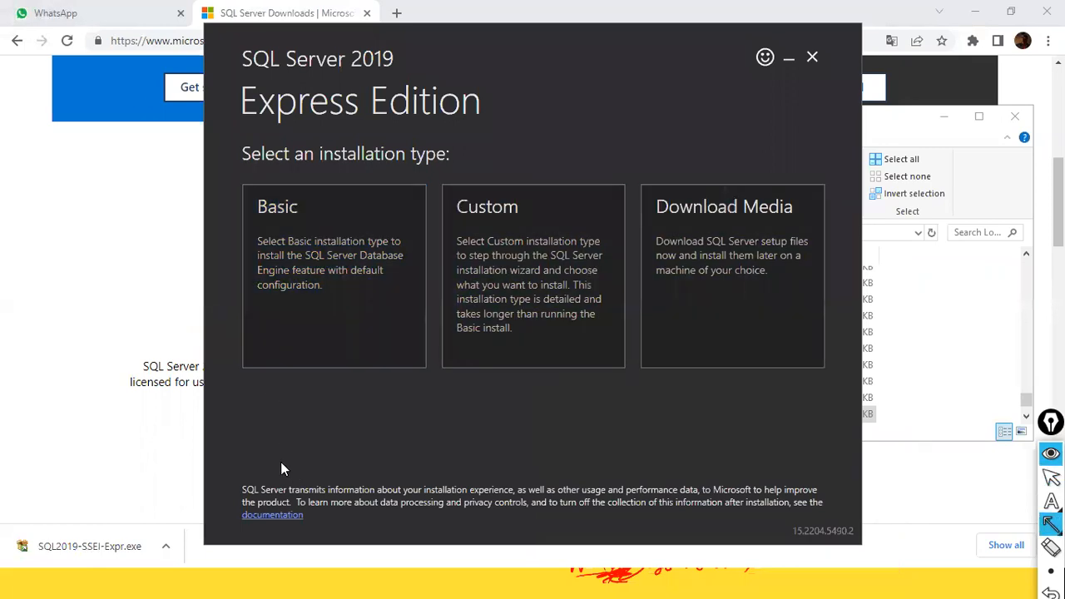
click(390, 297)
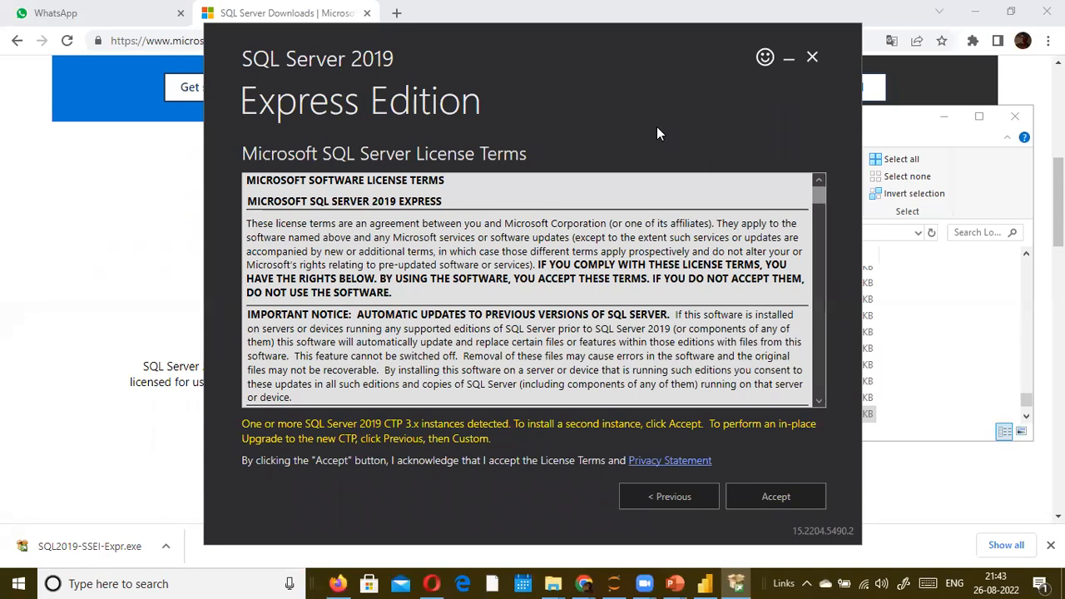
click(769, 503)
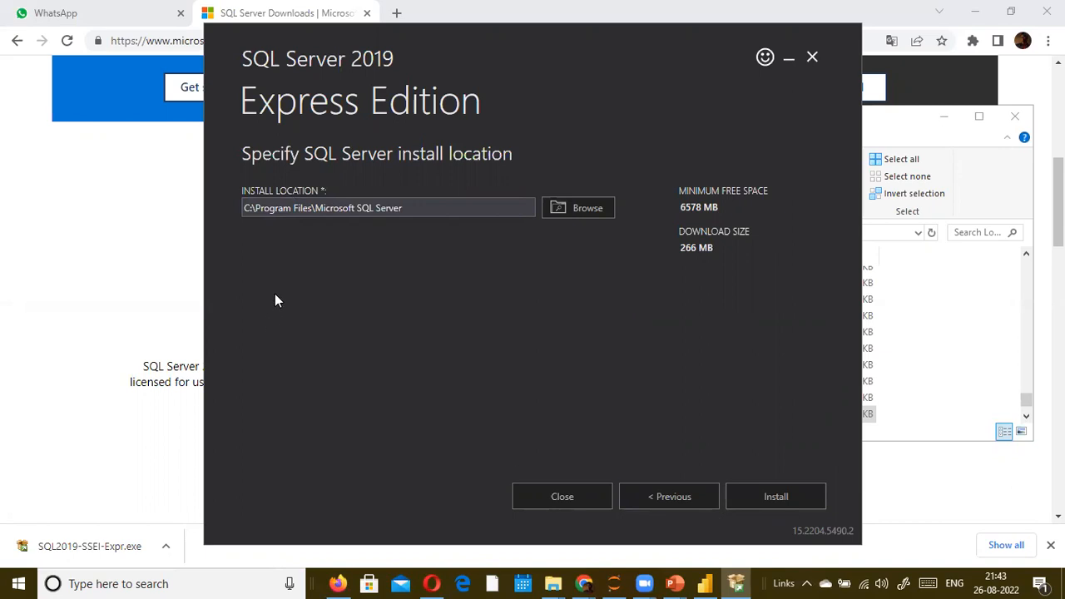
Step: Check the free space of Local Disk (C:) in its properties in File Explorer and return to the SQL Server installer
mouse_move(553, 584)
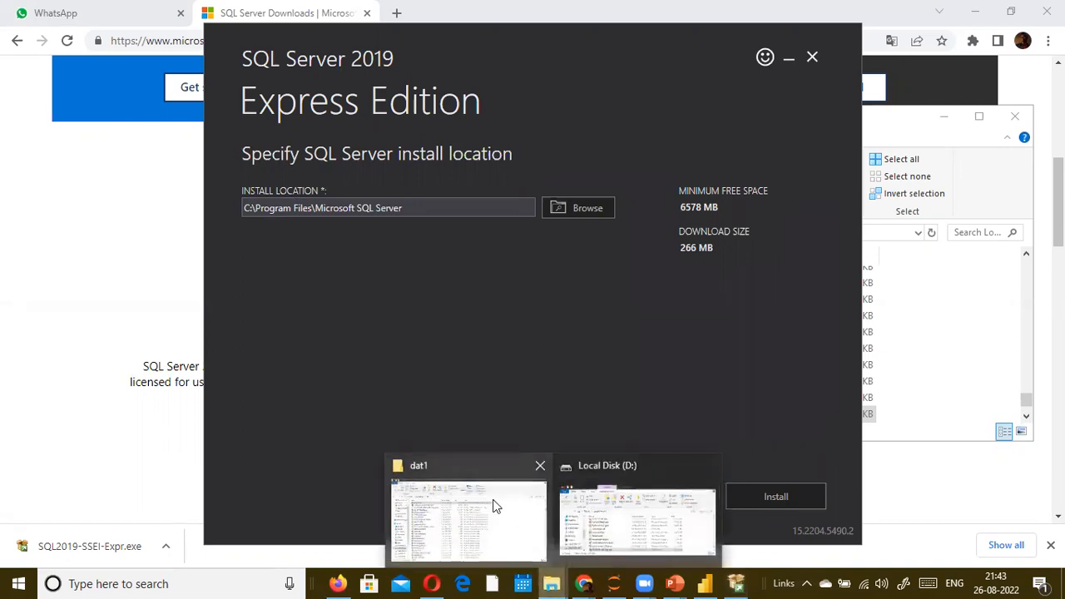
click(494, 504)
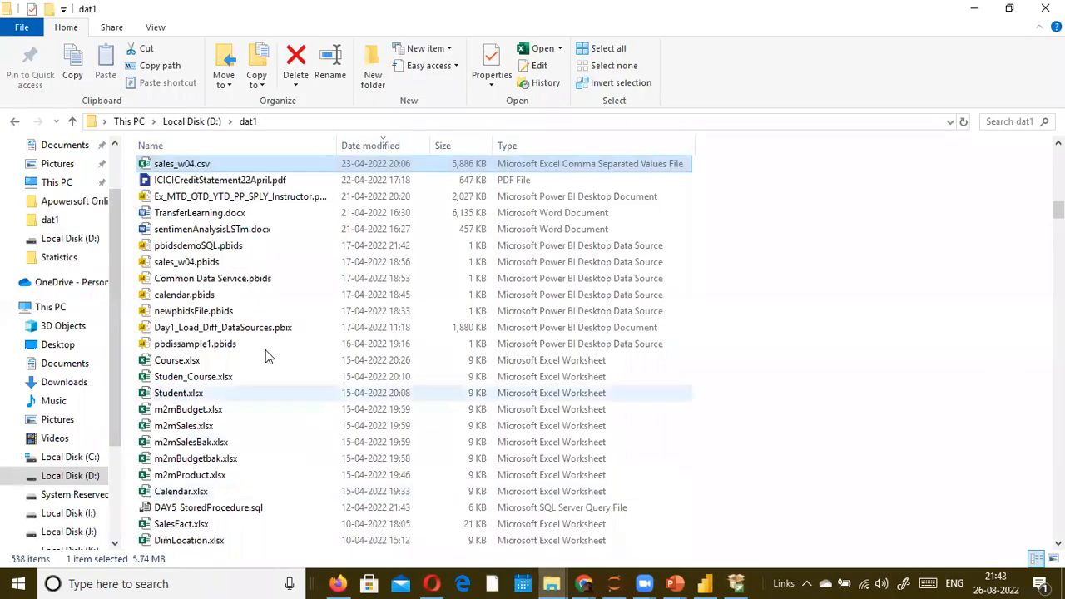
click(73, 458)
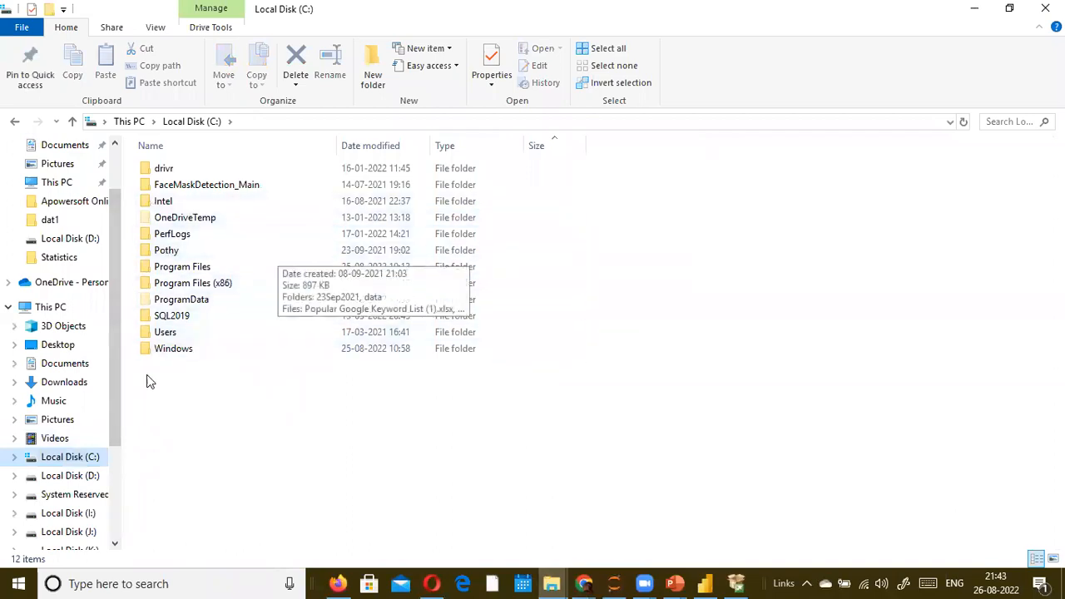
right_click(91, 457)
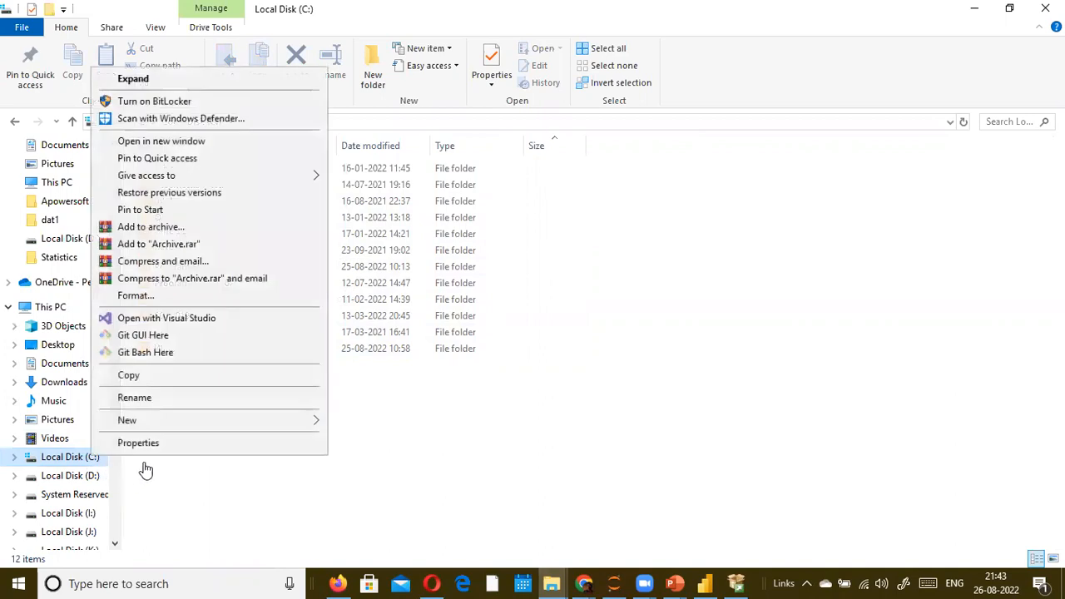
click(166, 445)
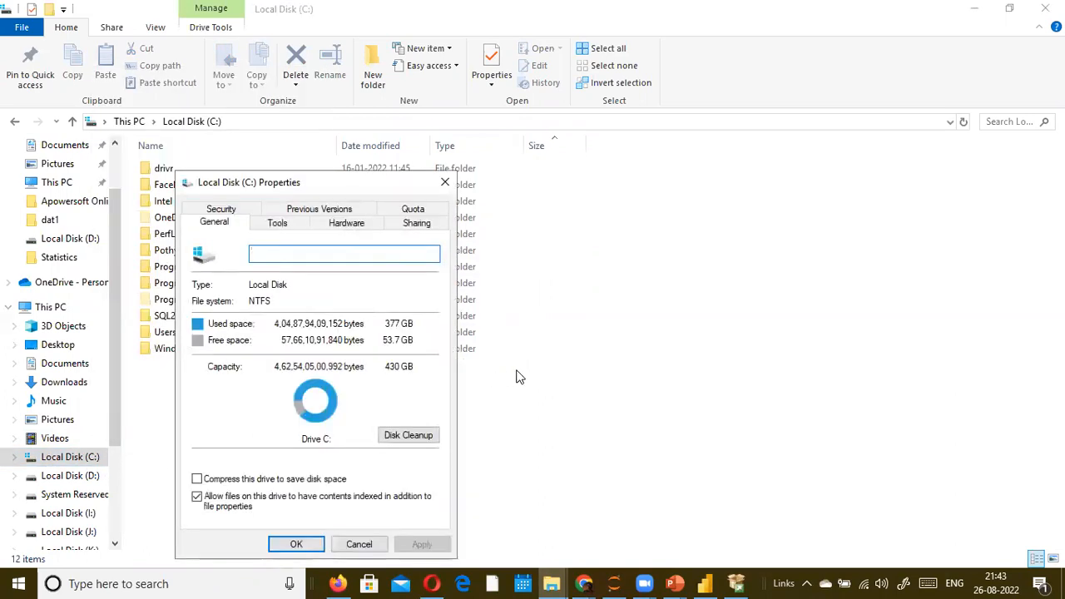
click(444, 182)
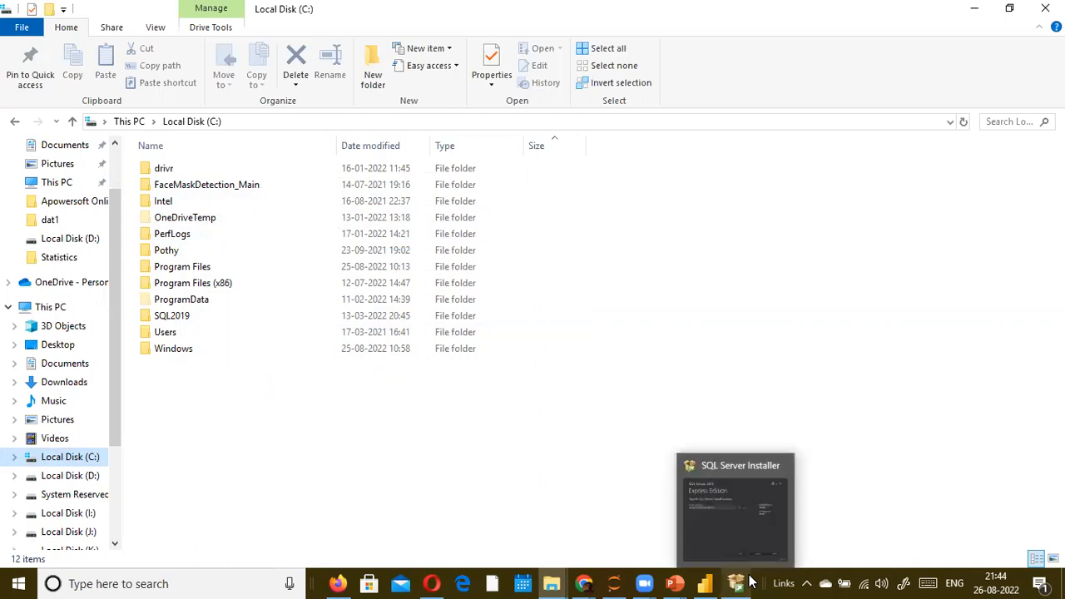
mouse_move(732, 578)
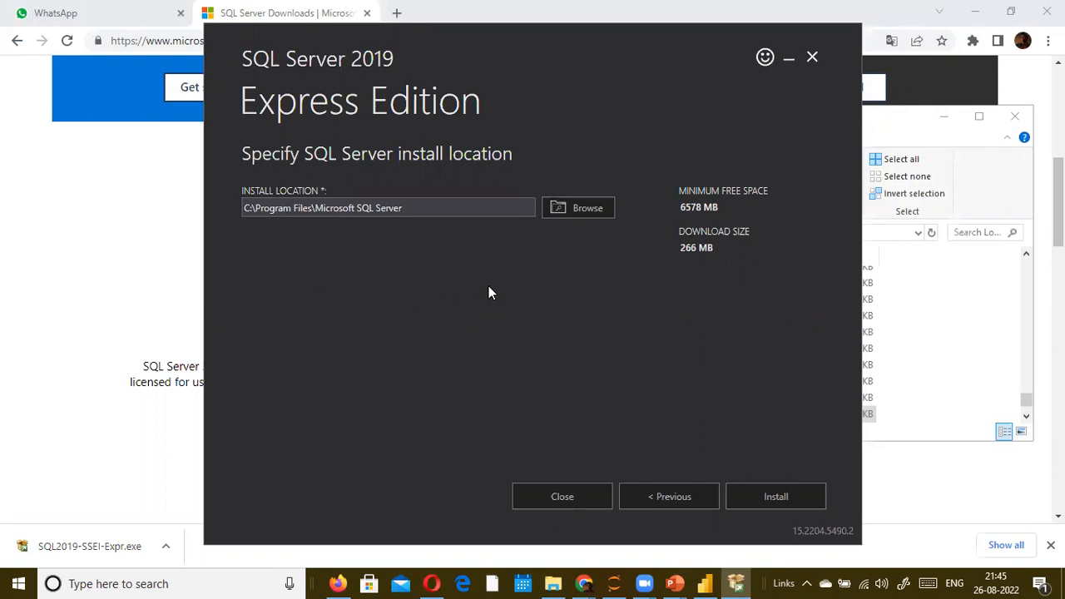
Step: Exit the SQL Server 2019 Express installer without installing and close the Local Disk (D:) window
click(812, 59)
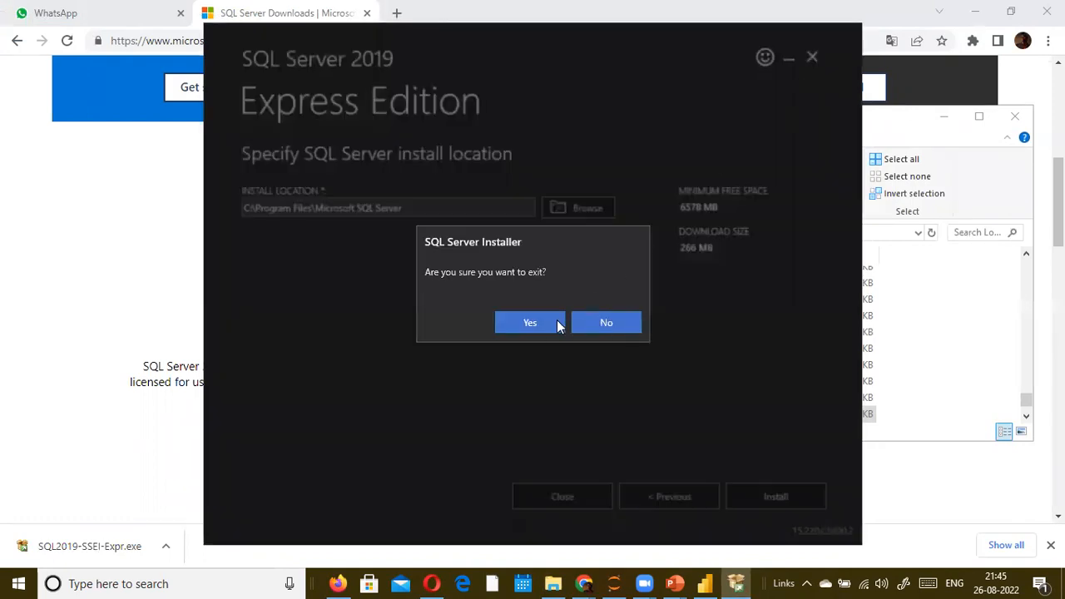
click(527, 320)
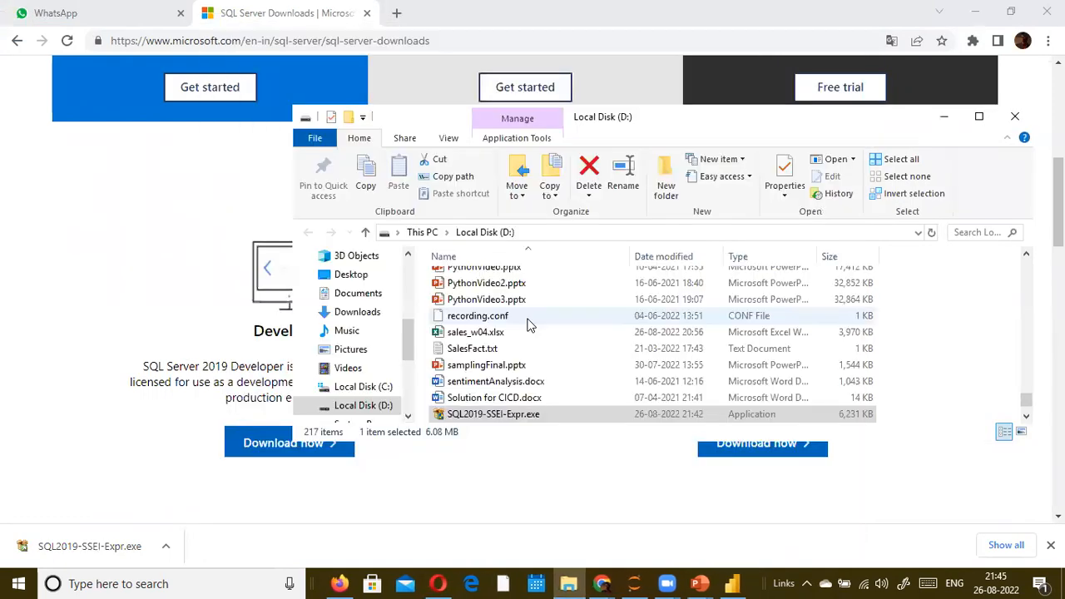
click(1015, 116)
Step: Look over the SQL Server downloads page and switch back to Power BI Desktop
scroll(522, 242, up, 5)
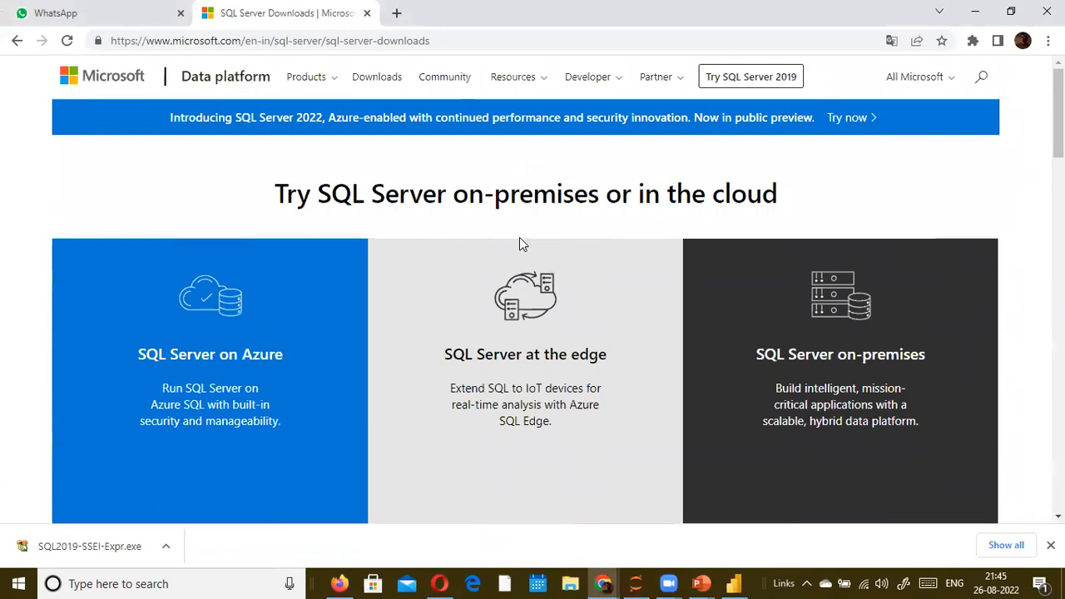
scroll(521, 243, down, 7)
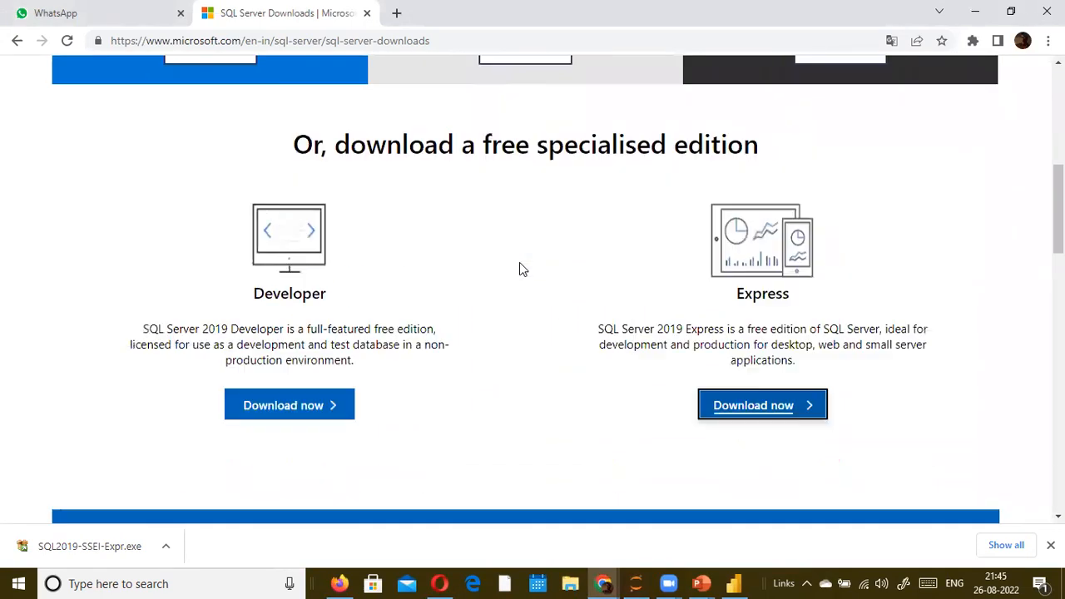
scroll(519, 269, down, 15)
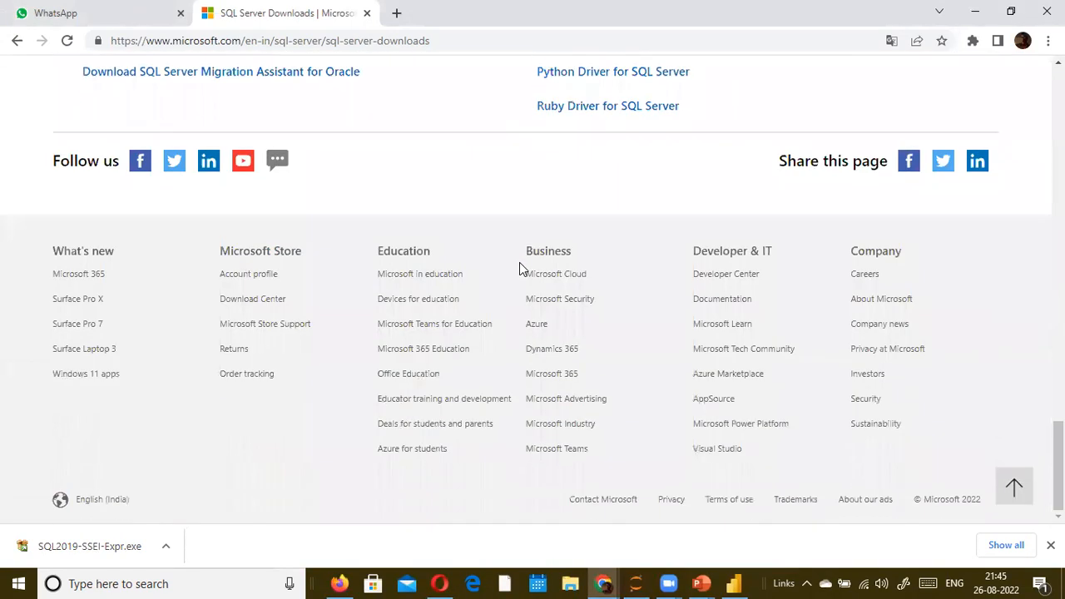
scroll(520, 268, up, 20)
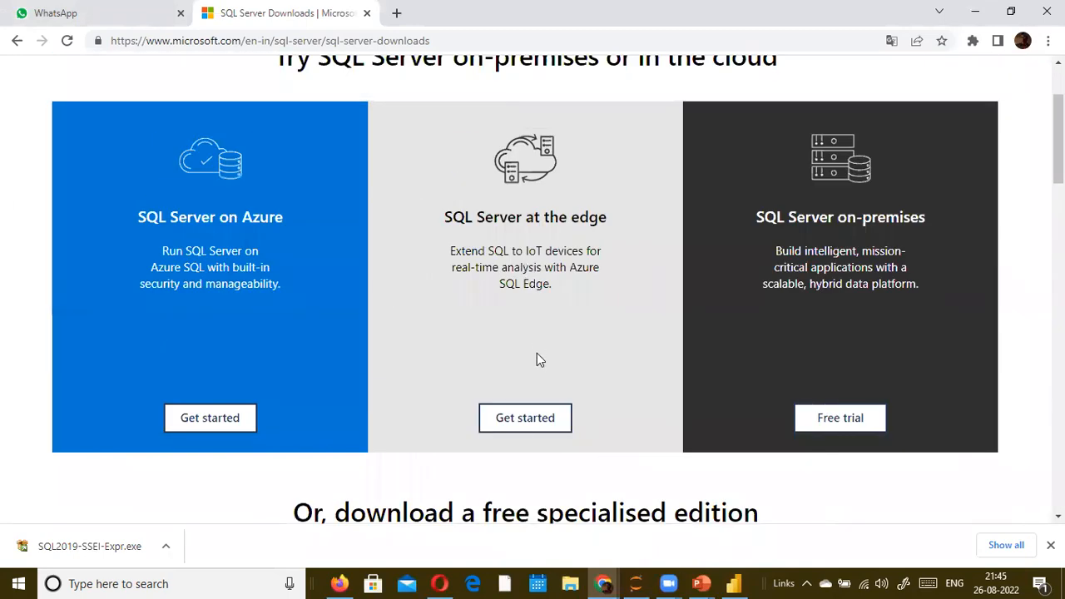
click(736, 584)
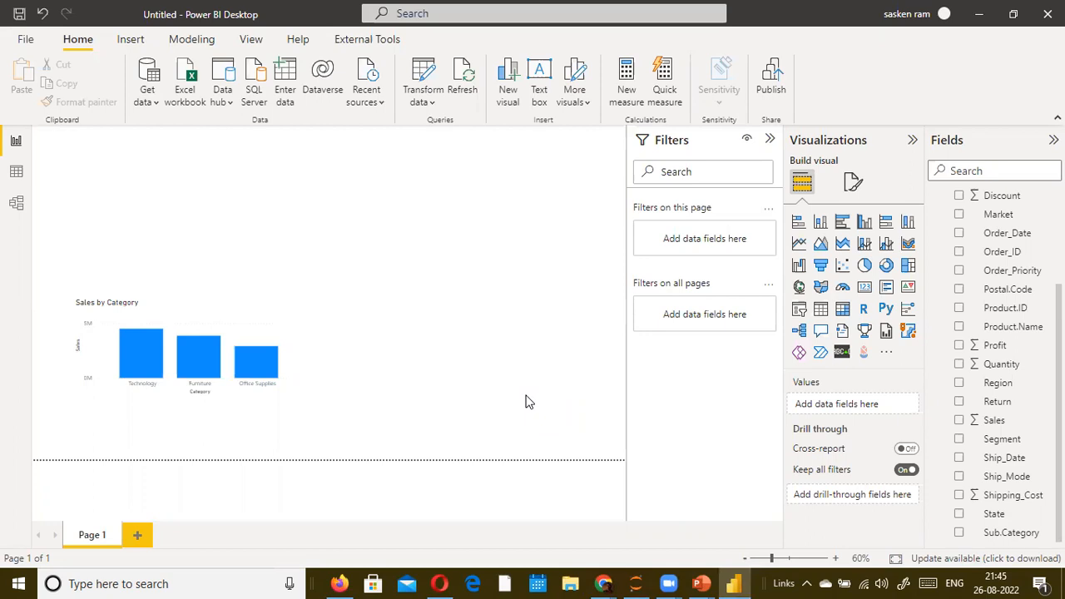
Step: Switch to Chrome, open traininginchennai.info in a new tab and select its web address
mouse_move(603, 583)
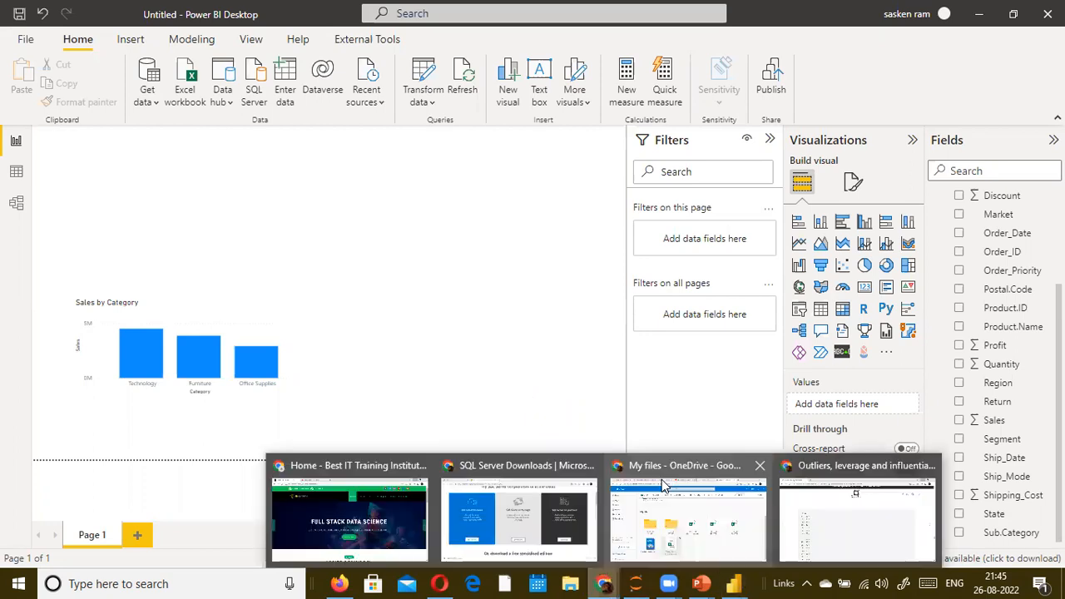
click(853, 512)
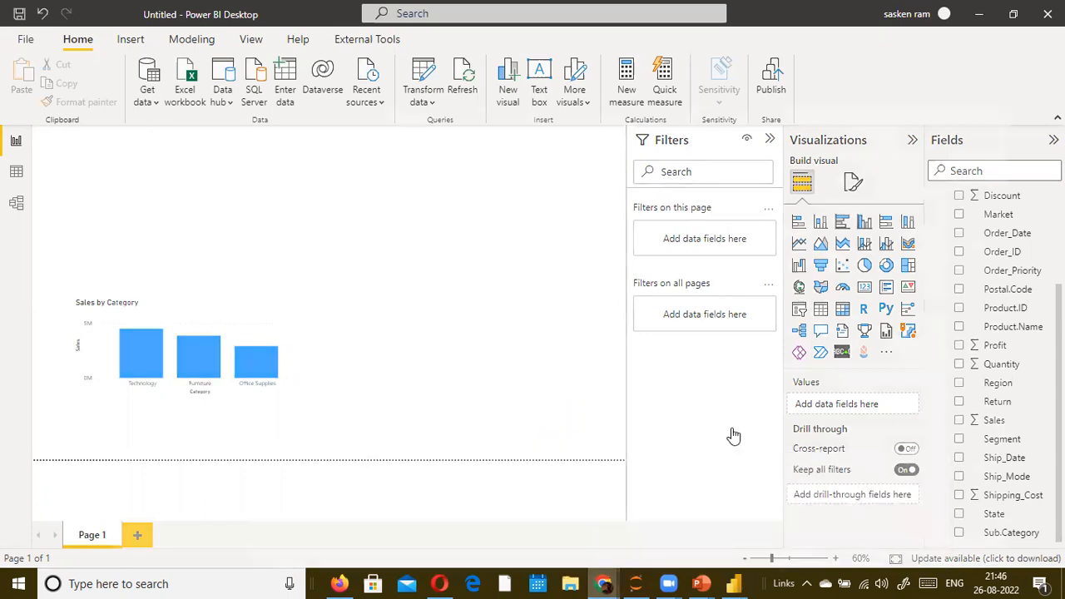
click(209, 13)
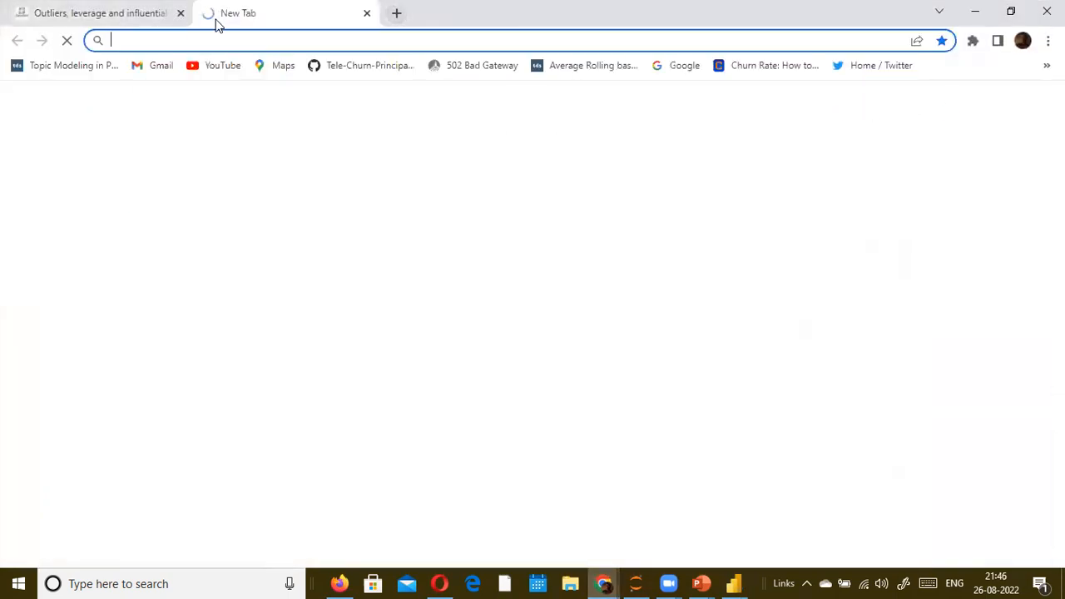
text(tra)
key(Return)
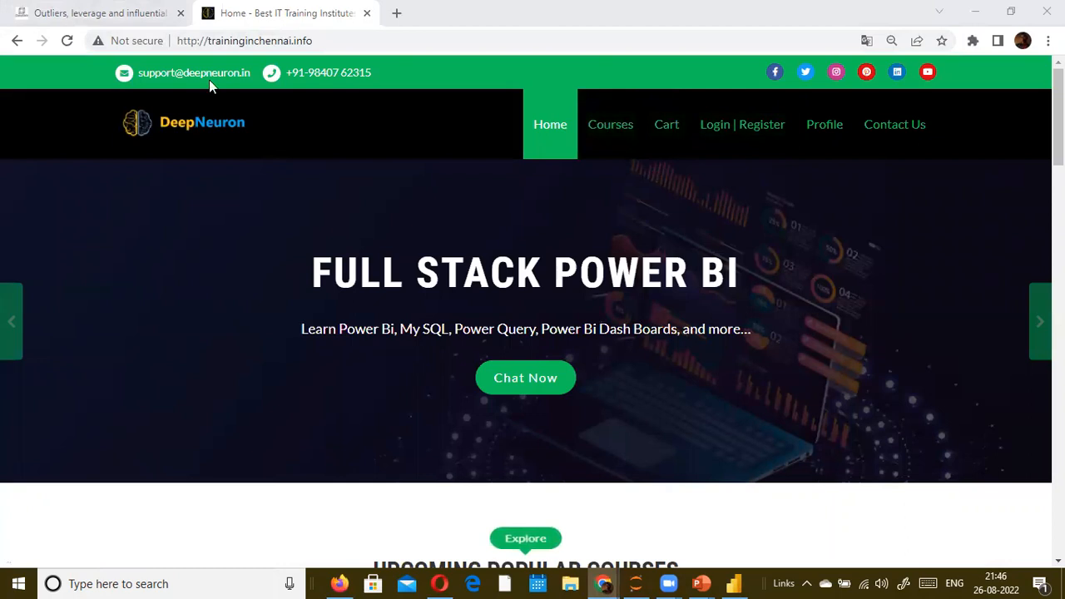
click(319, 40)
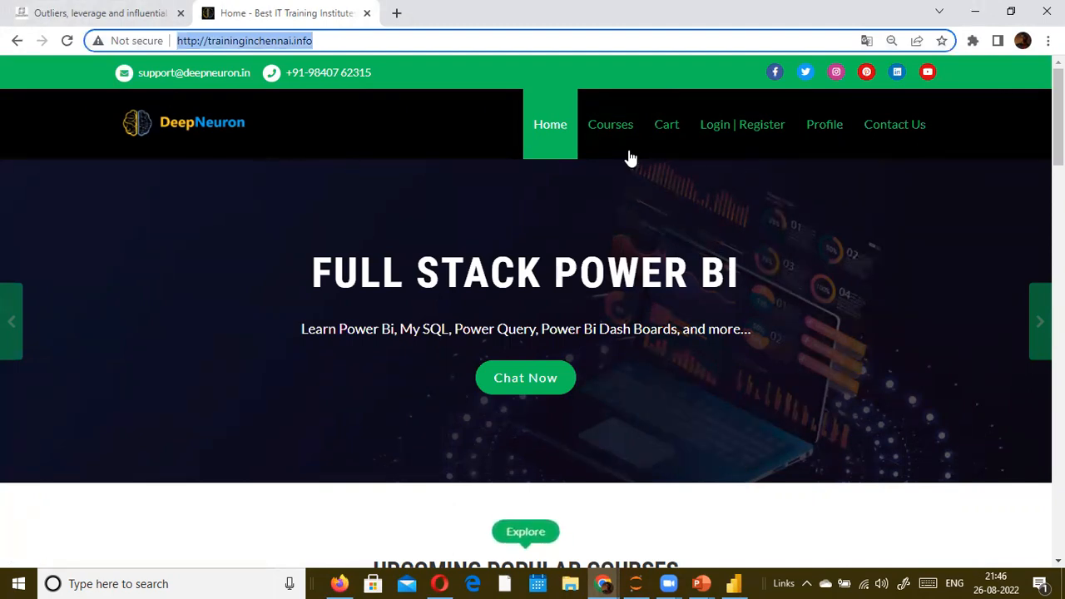
key(alt+Tab)
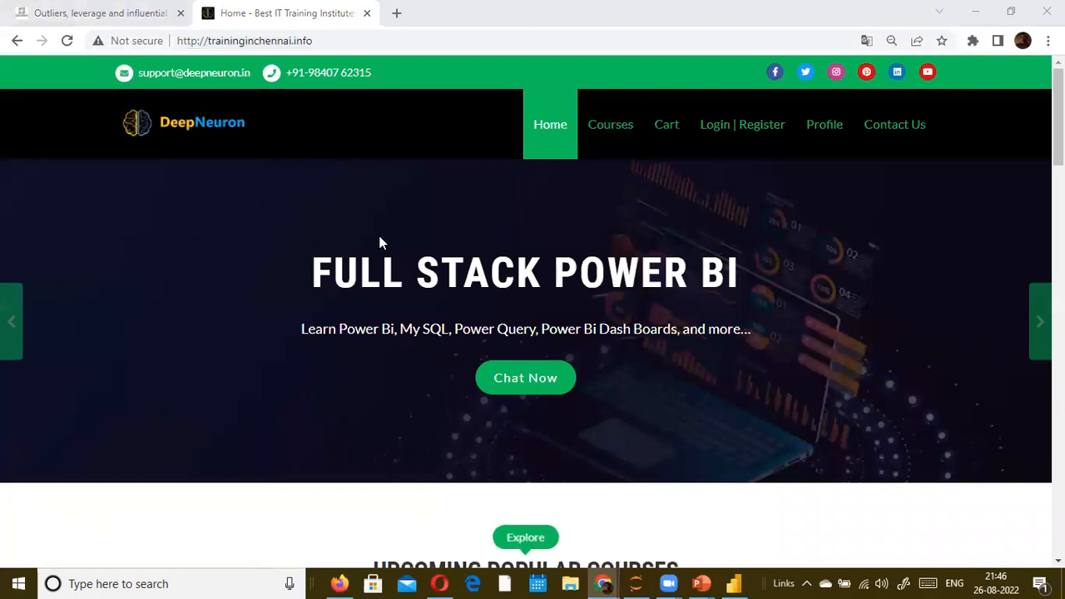
Step: Log in to the training site with a saved account's username and password
click(741, 142)
click(530, 252)
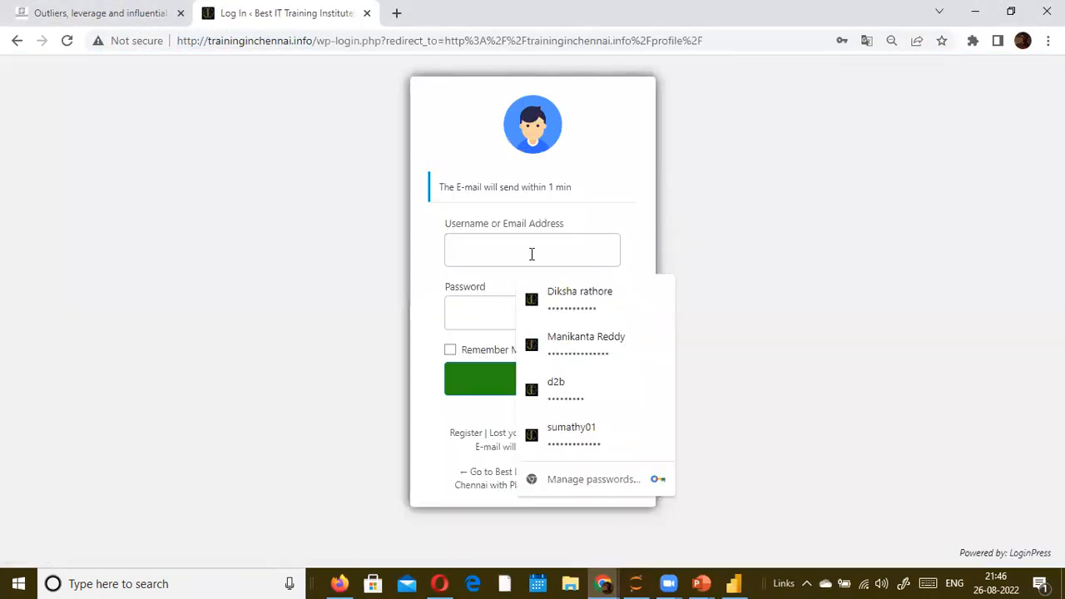
click(596, 299)
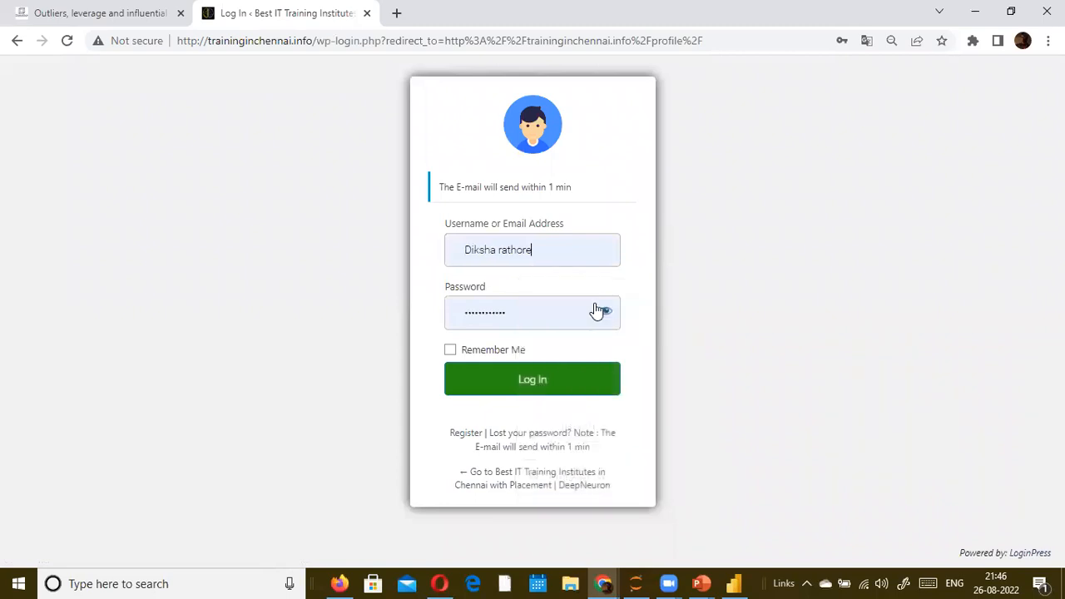
click(531, 380)
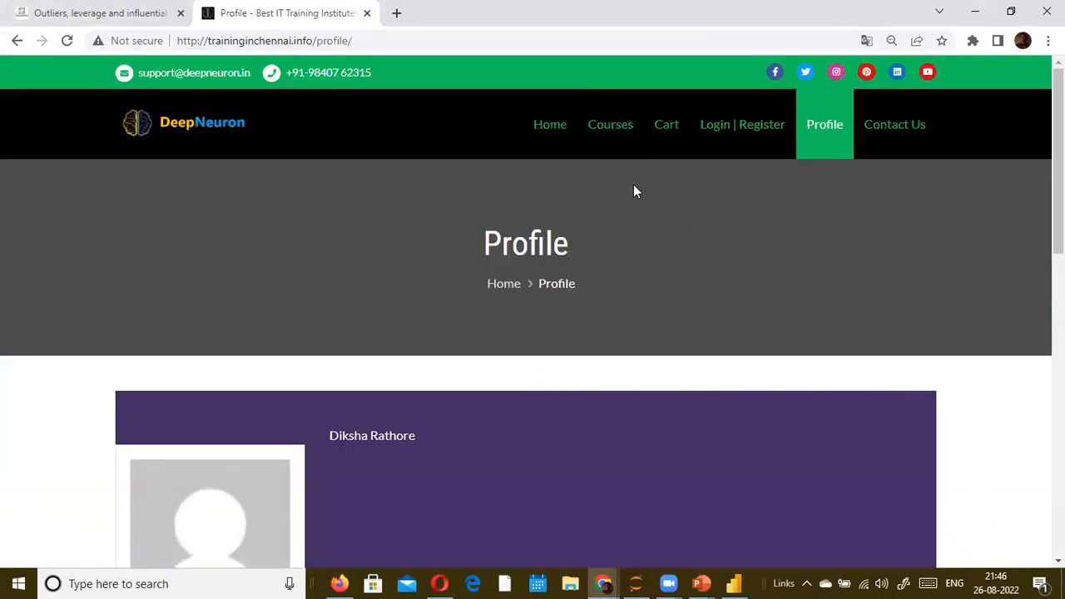
Step: Open the Full Stack Power BI Instructor-led Course from the site's course list
click(607, 125)
scroll(586, 185, down, 6)
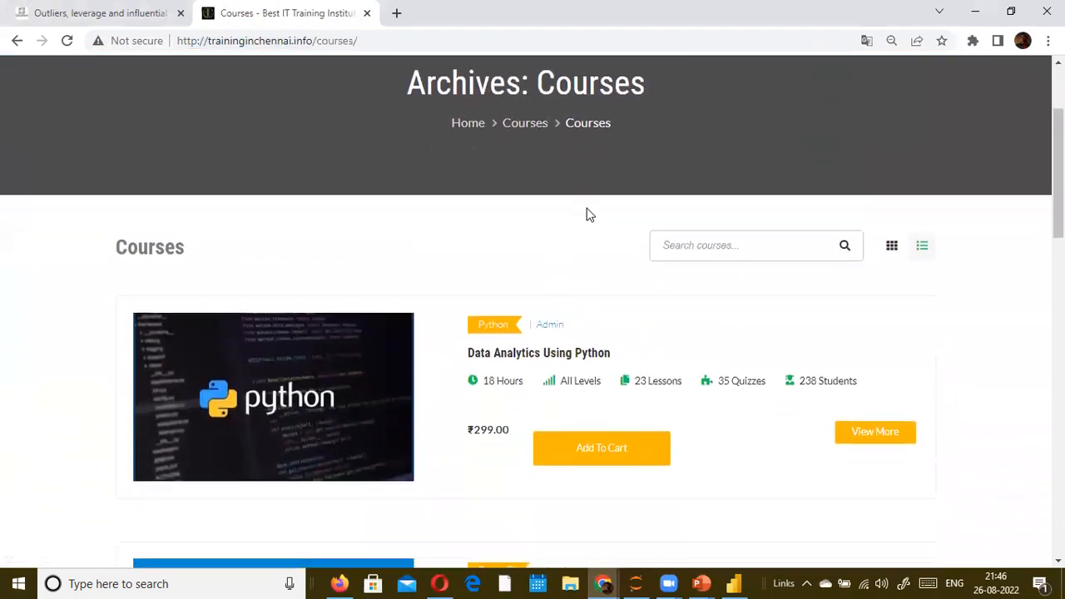
scroll(594, 275, down, 2)
scroll(585, 241, up, 2)
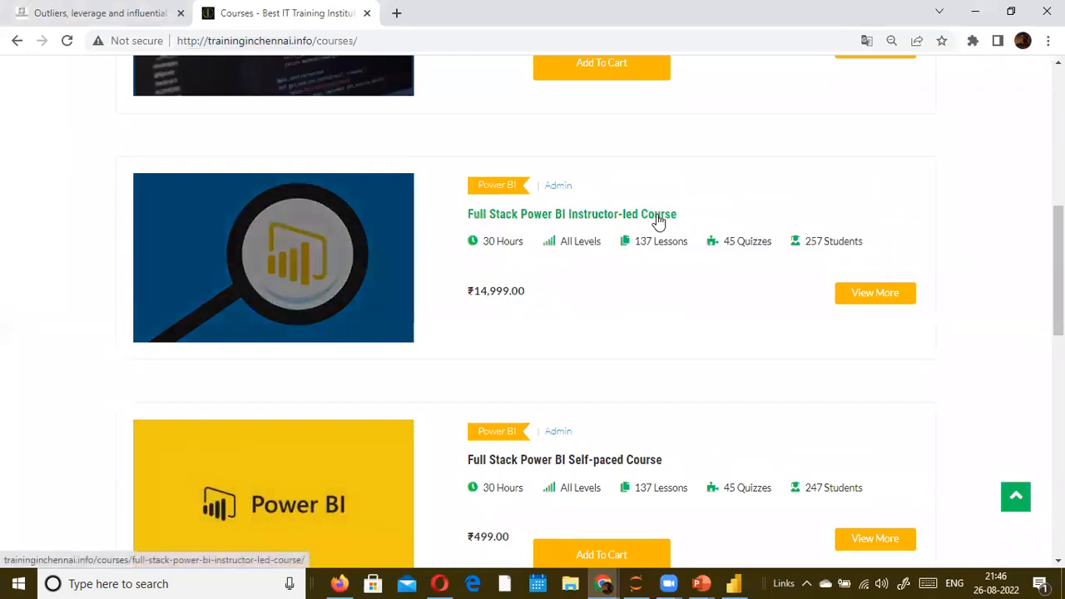
click(654, 218)
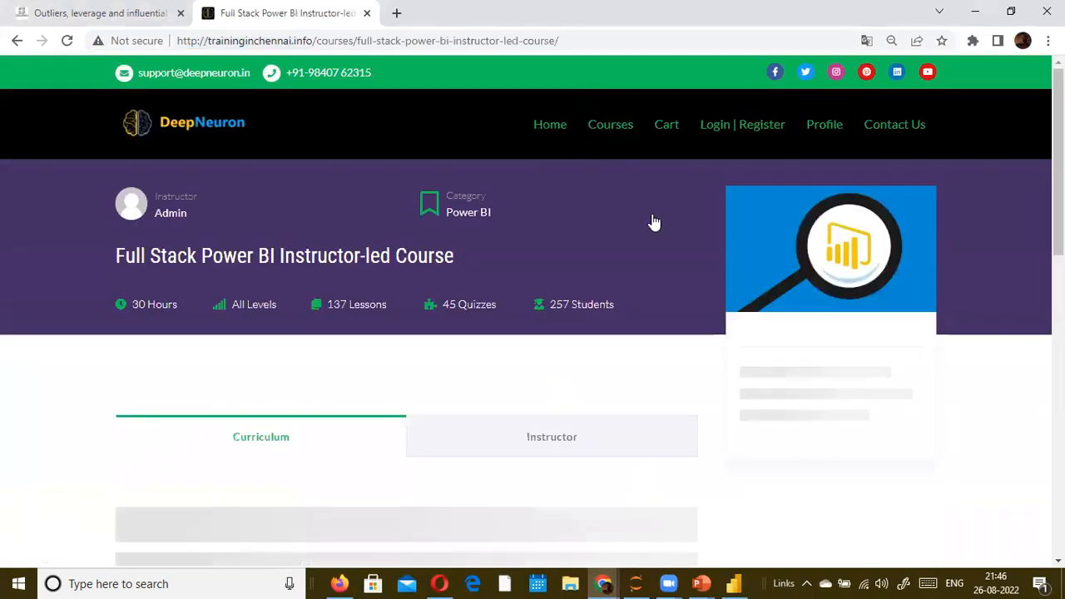
Step: Open the 1.2 Download Resources lesson from the course curriculum
scroll(347, 311, down, 3)
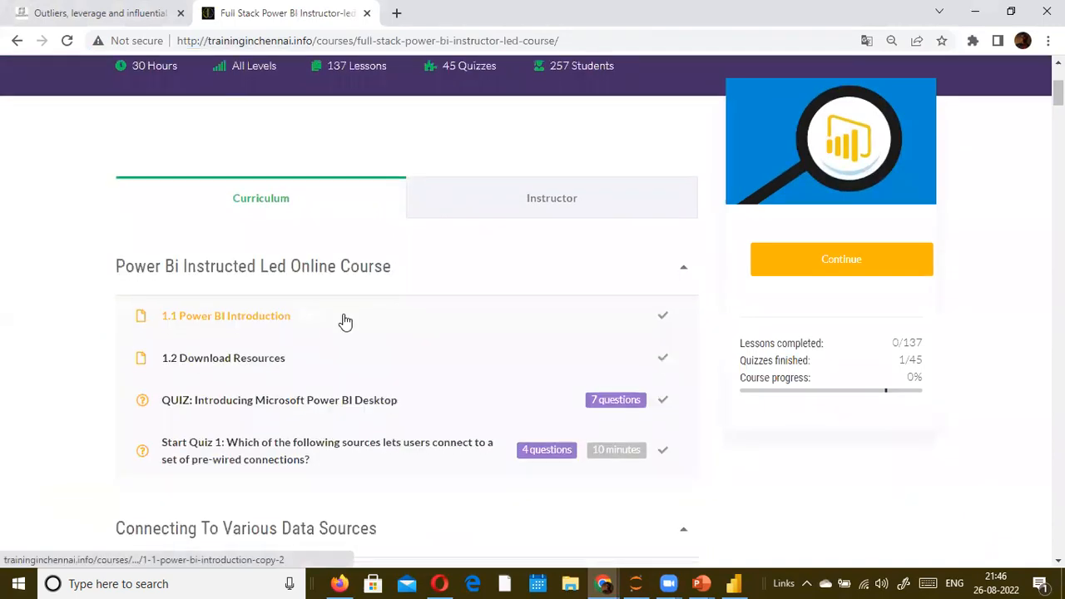
scroll(340, 321, down, 2)
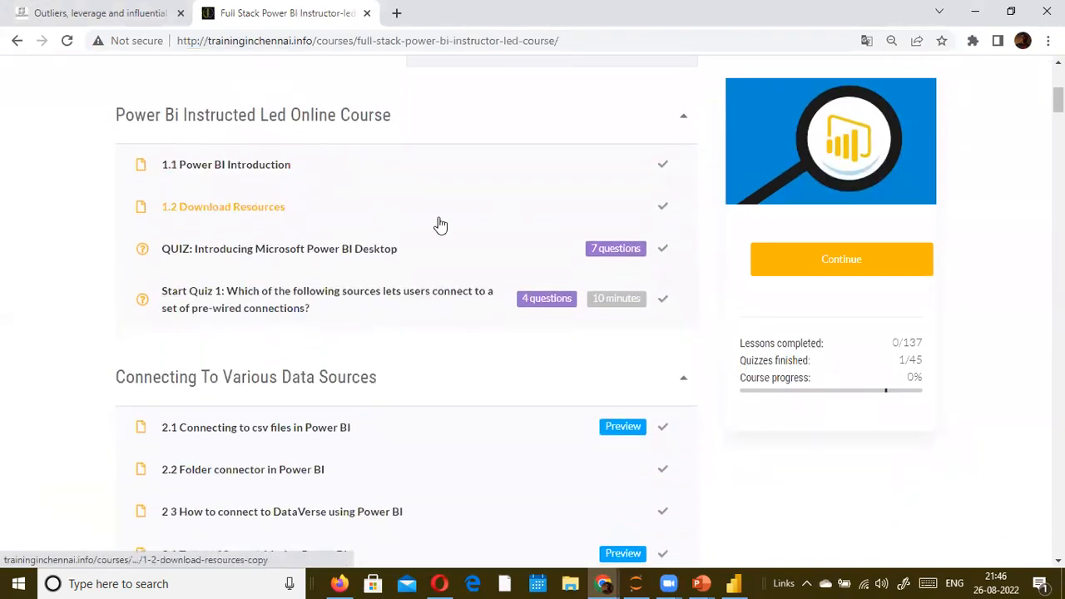
click(231, 213)
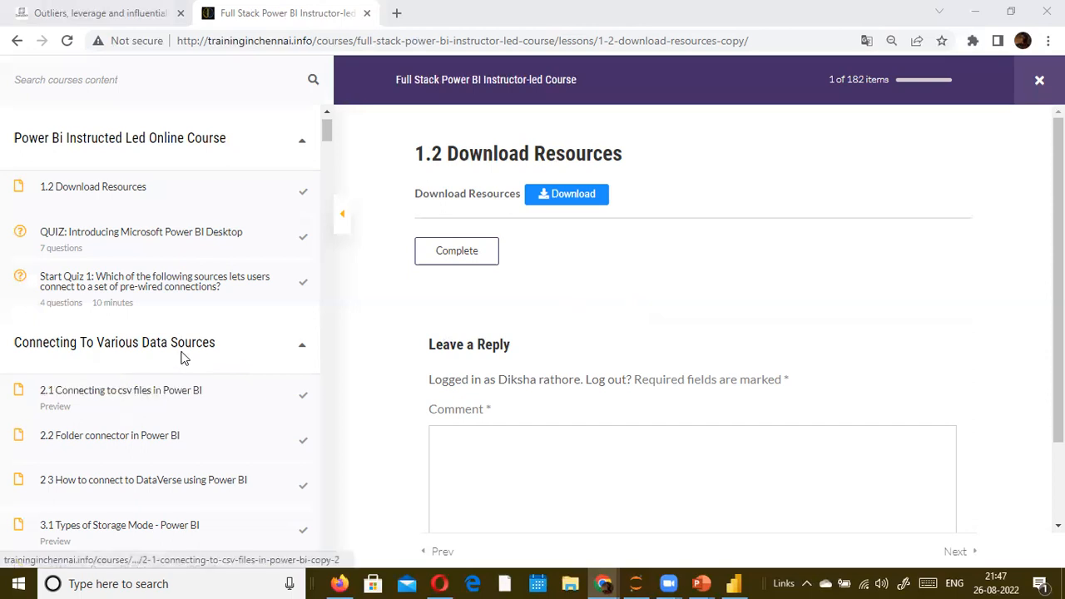
Step: Browse the course curriculum sections from data sources through DAX, SQL Server, Azure Data Factory, Power BI Study Materials and Python
scroll(271, 309, up, 1)
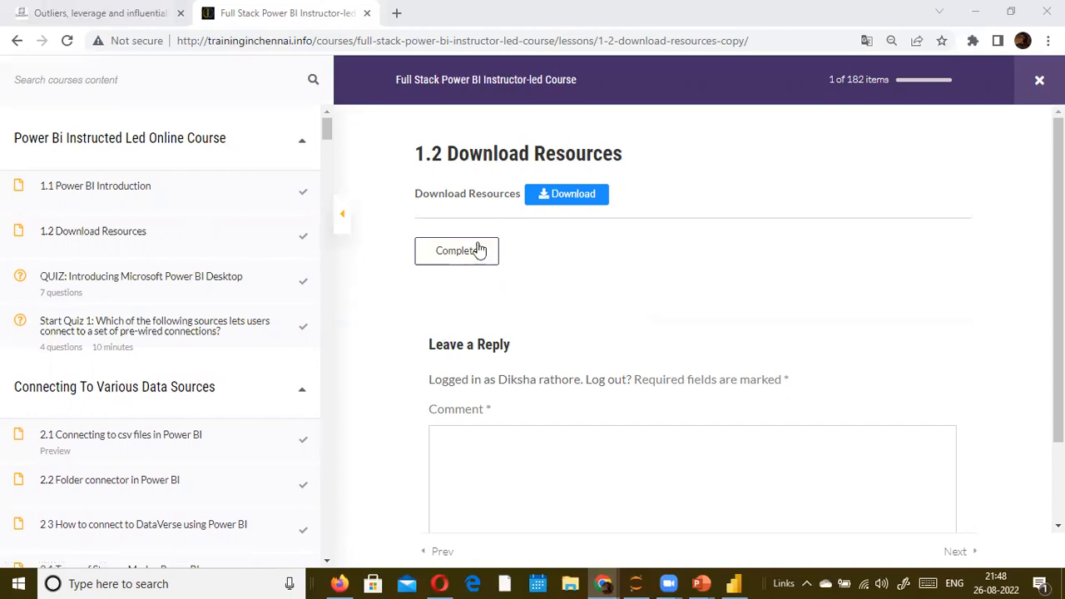
scroll(167, 294, down, 3)
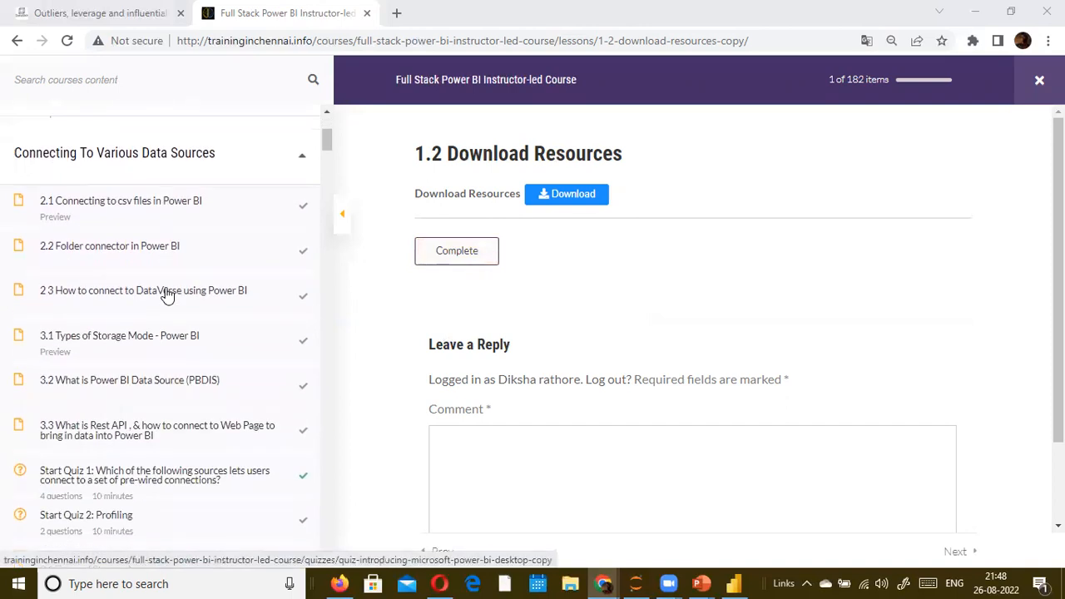
scroll(172, 307, down, 4)
scroll(173, 316, down, 20)
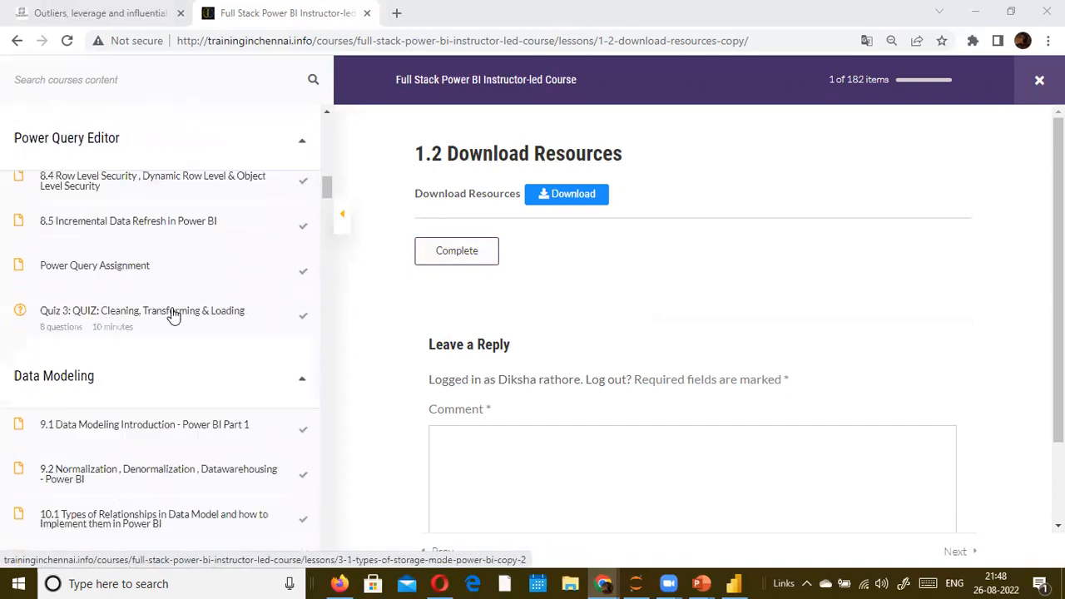
scroll(173, 322, down, 20)
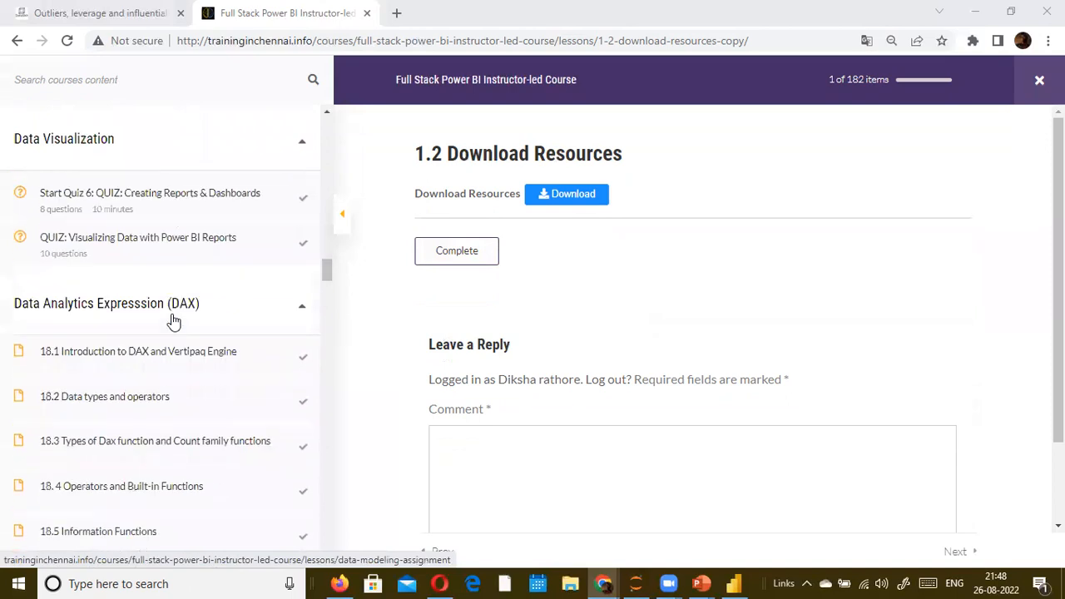
scroll(173, 321, down, 4)
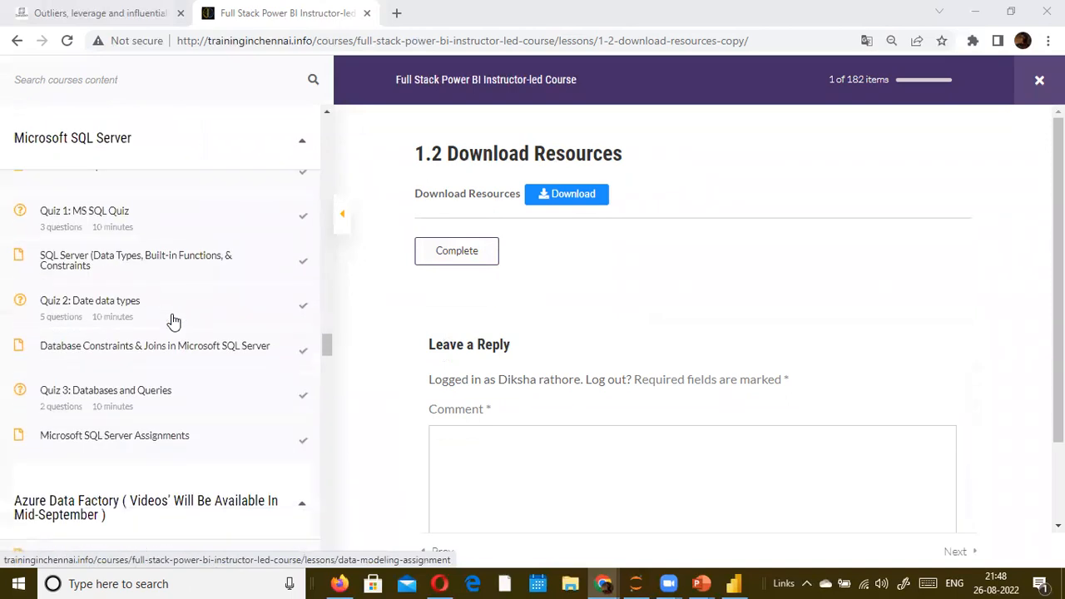
scroll(173, 321, down, 20)
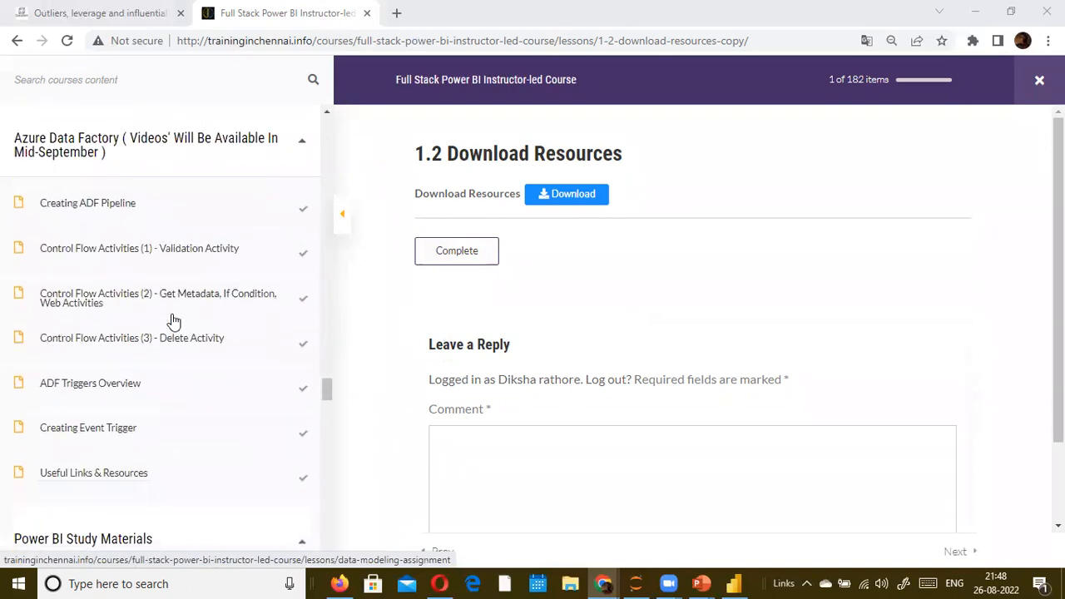
scroll(173, 321, down, 20)
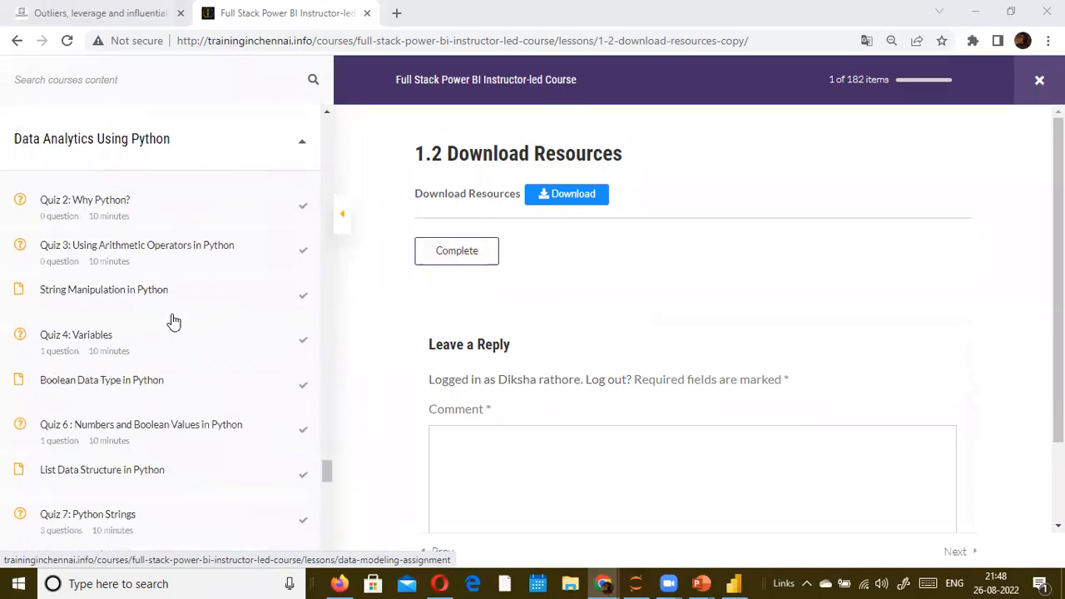
scroll(173, 321, up, 20)
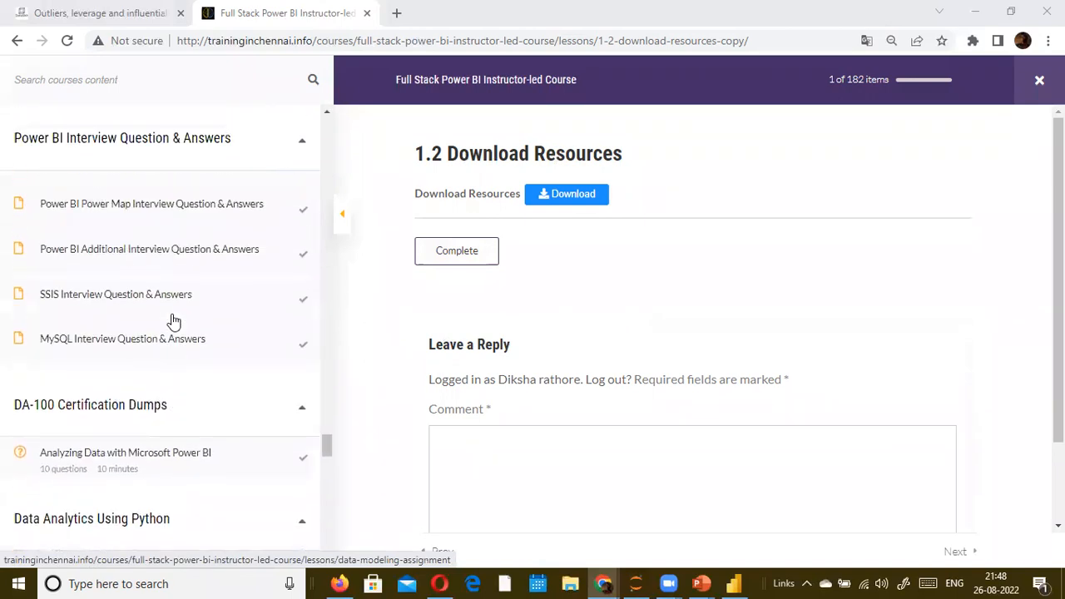
scroll(173, 321, up, 20)
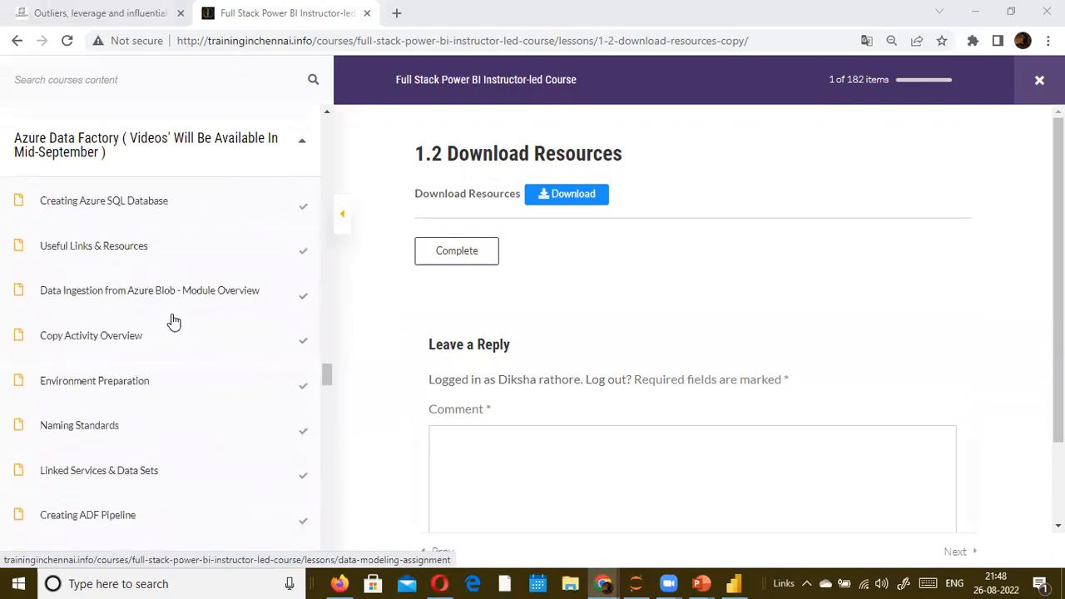
scroll(174, 321, up, 2)
scroll(191, 331, down, 10)
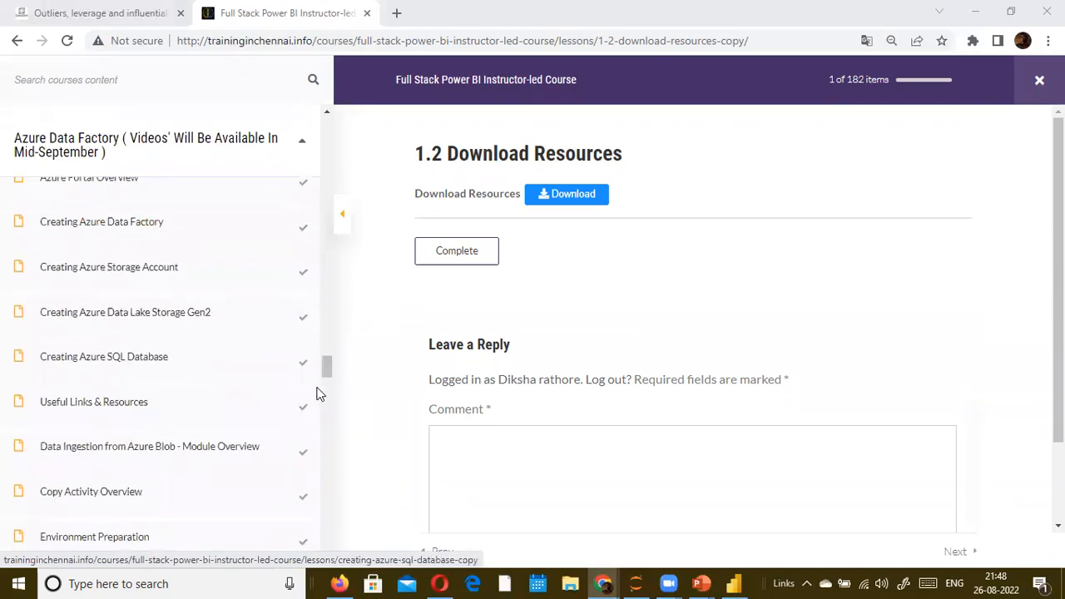
scroll(221, 399, down, 2)
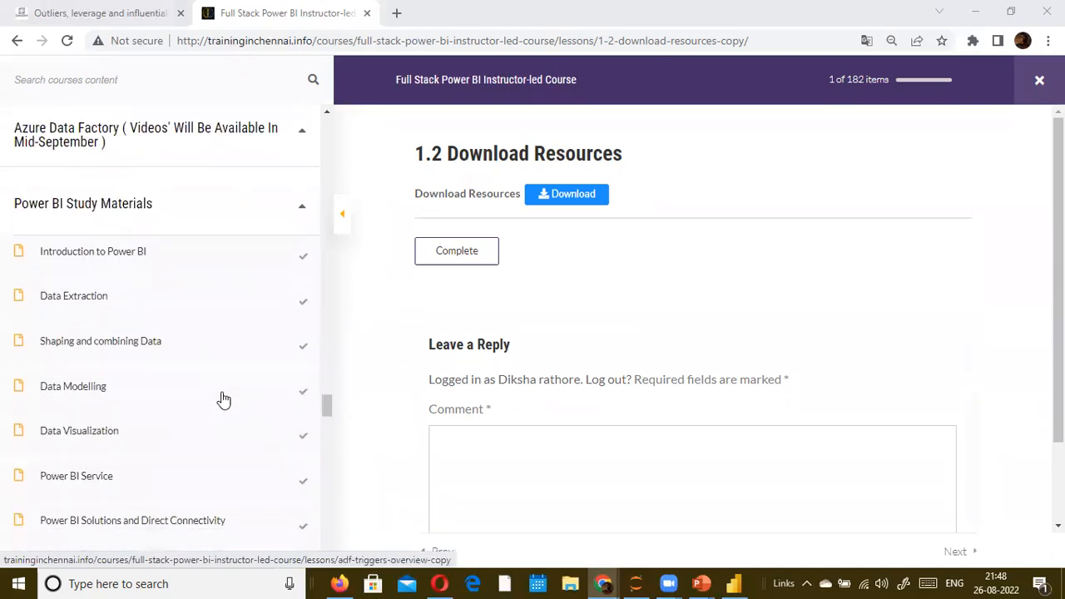
Step: Open the Data Extraction lesson under Power BI Study Materials and show its slides
scroll(67, 316, up, 3)
click(76, 397)
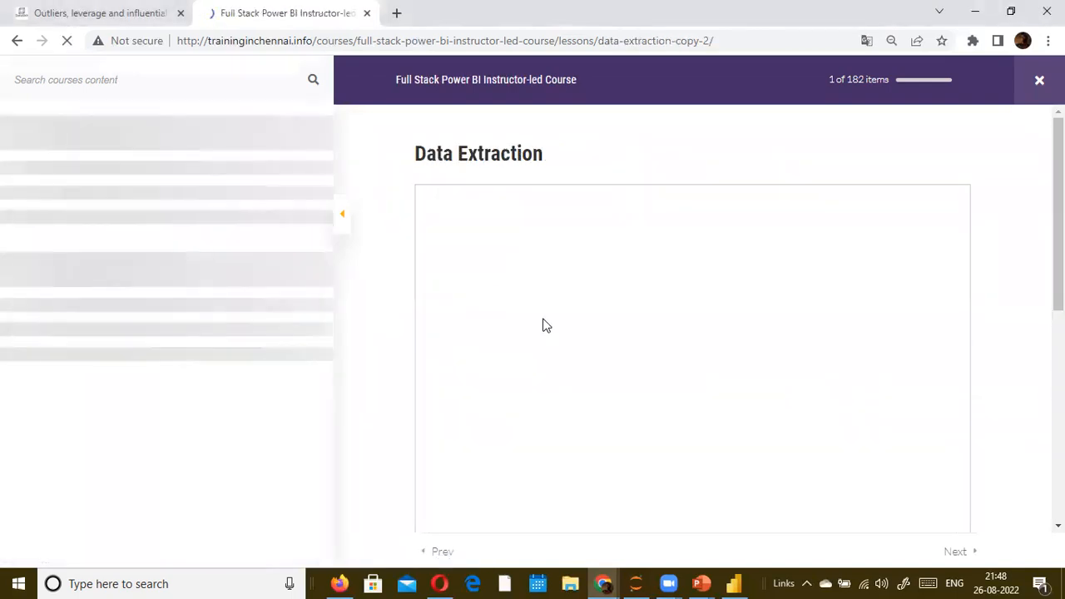
scroll(813, 277, down, 1)
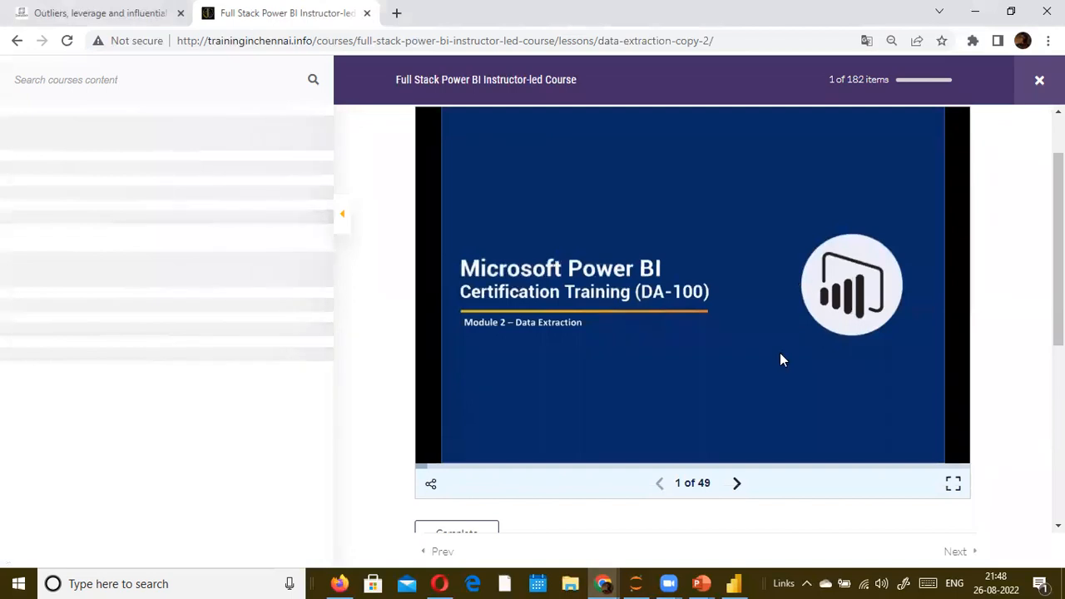
Step: Page through the Data Extraction slides from the agenda to slide 15 on file connectors in Data Sources in Power BI
click(739, 491)
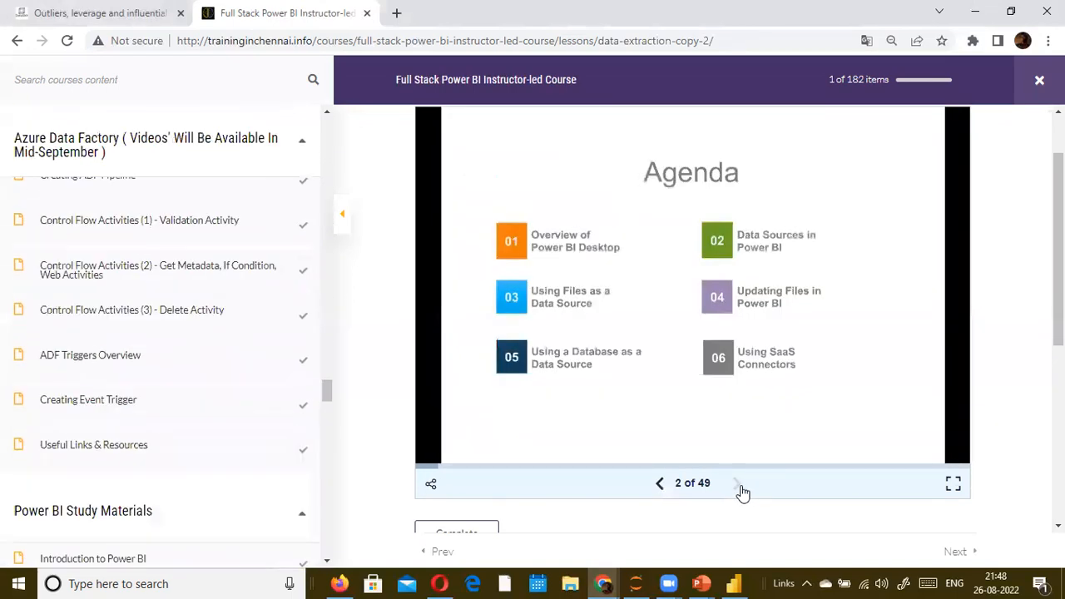
click(741, 492)
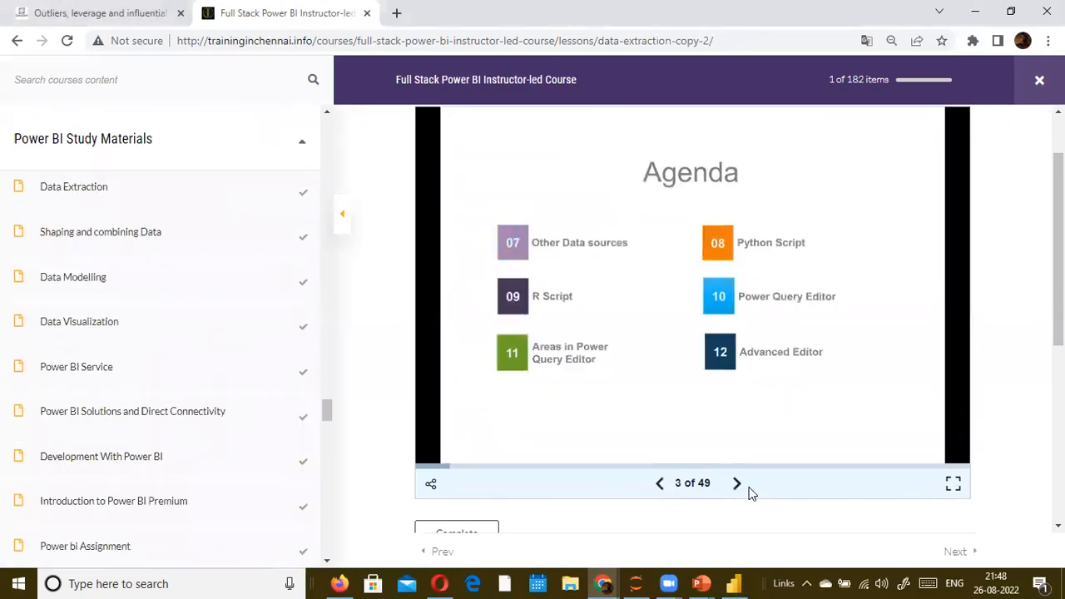
click(744, 492)
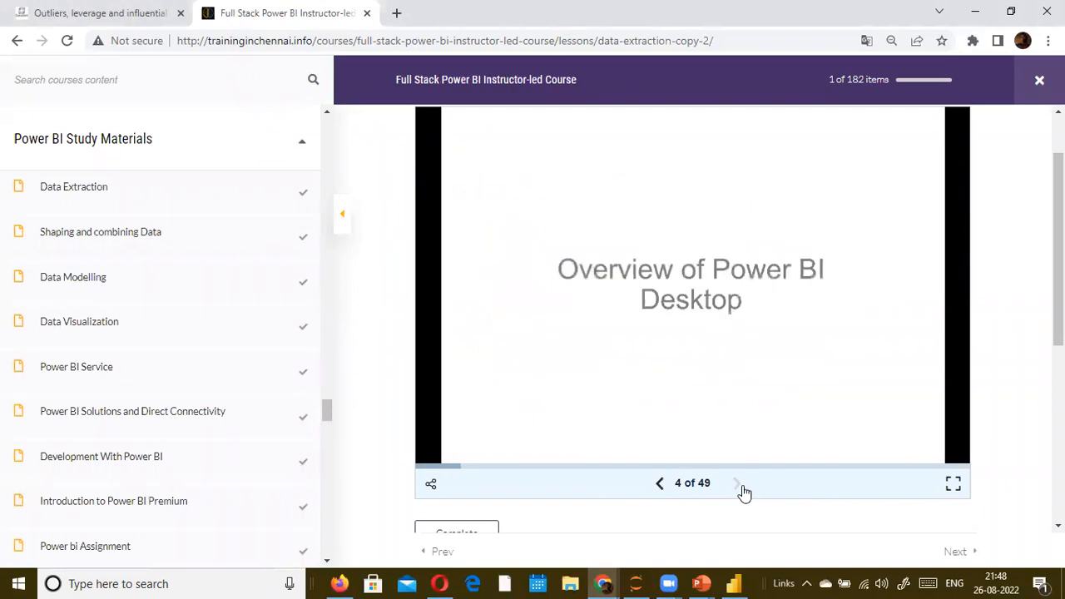
click(745, 492)
click(745, 492)
click(744, 492)
click(745, 491)
click(745, 492)
click(745, 492)
click(744, 492)
click(745, 492)
click(745, 492)
click(745, 492)
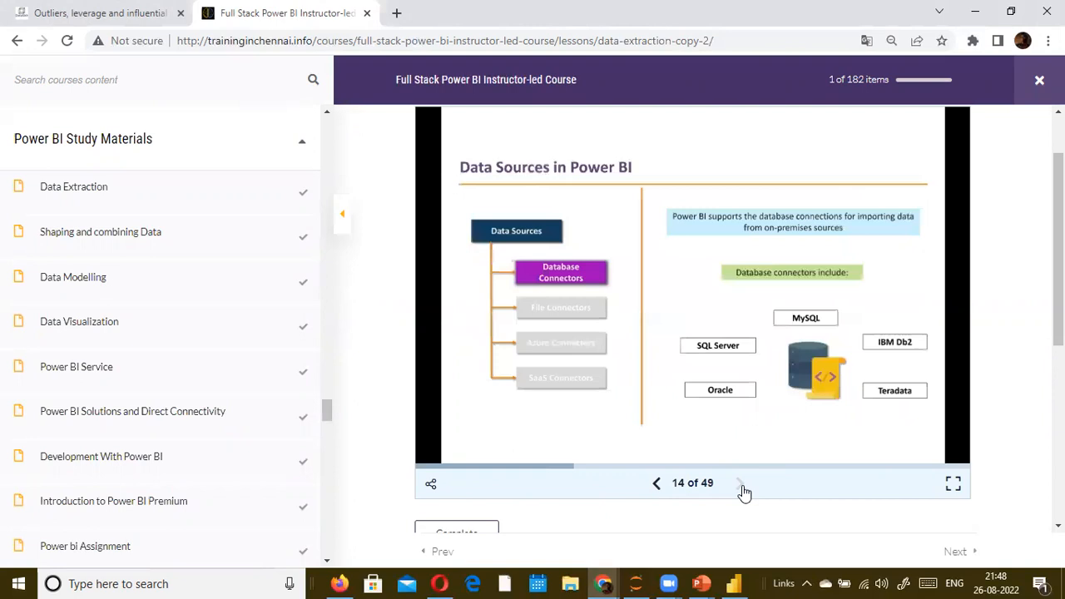
click(745, 491)
Step: Open the 3.2 What is Power BI Data Source (PBDIS) lesson under Connecting To Various Data Sources
scroll(67, 208, up, 10)
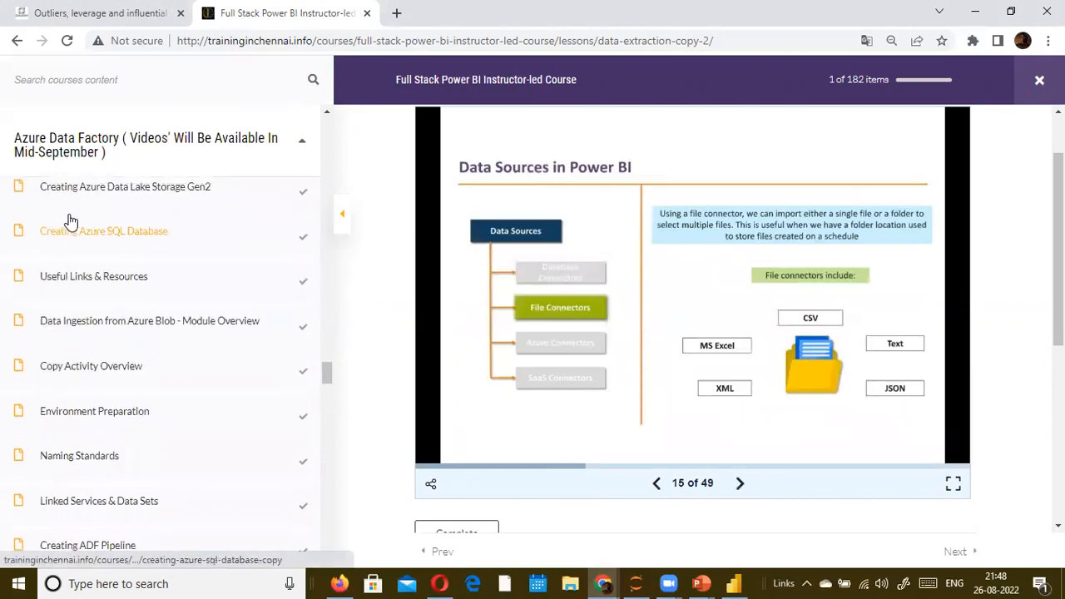
scroll(71, 222, up, 15)
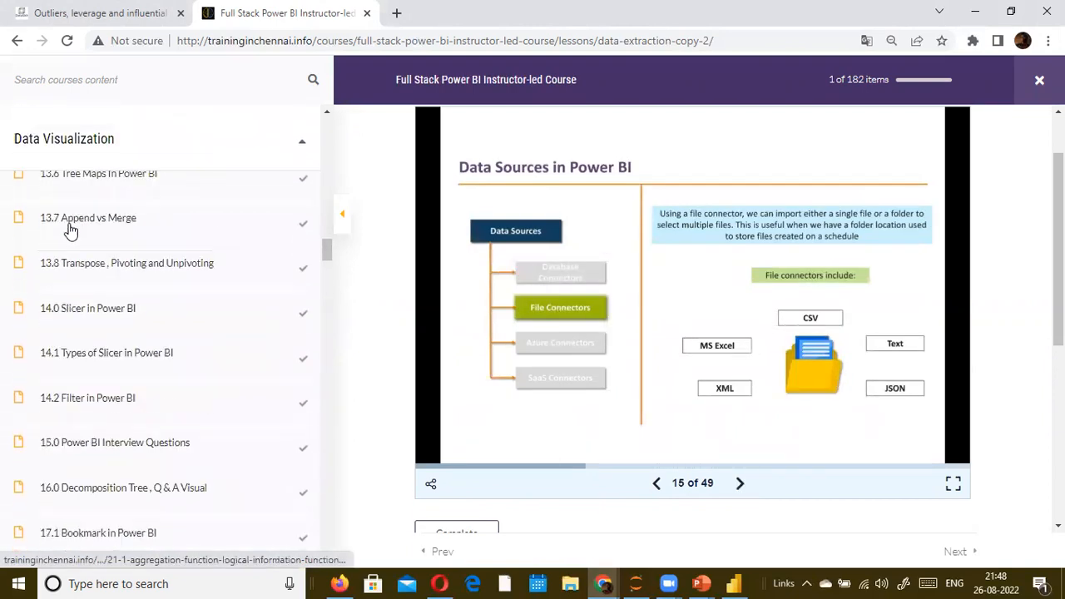
scroll(71, 231, up, 15)
scroll(71, 230, up, 10)
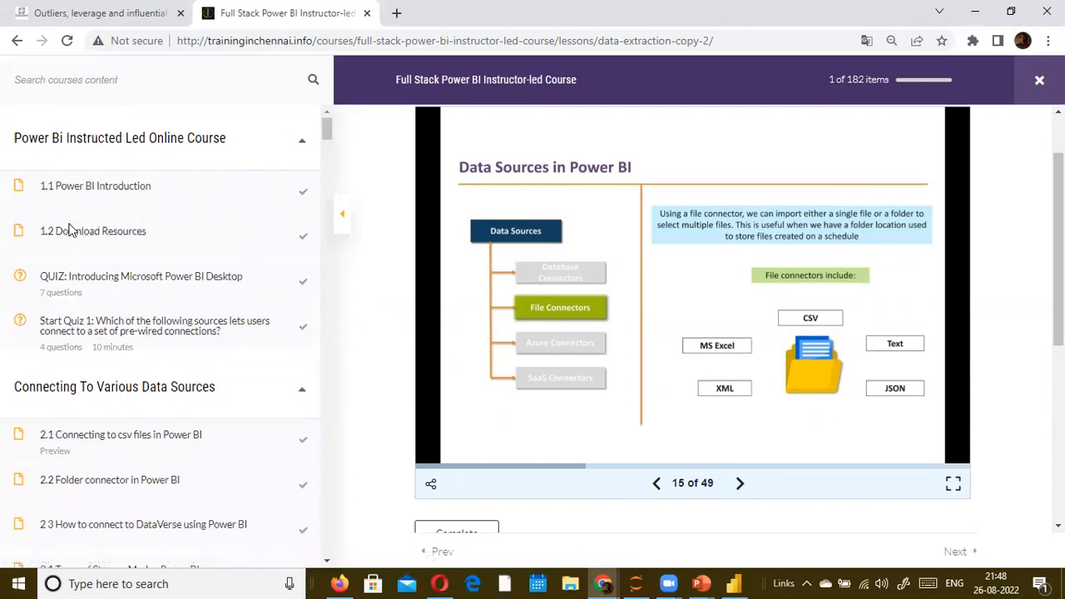
scroll(153, 260, down, 3)
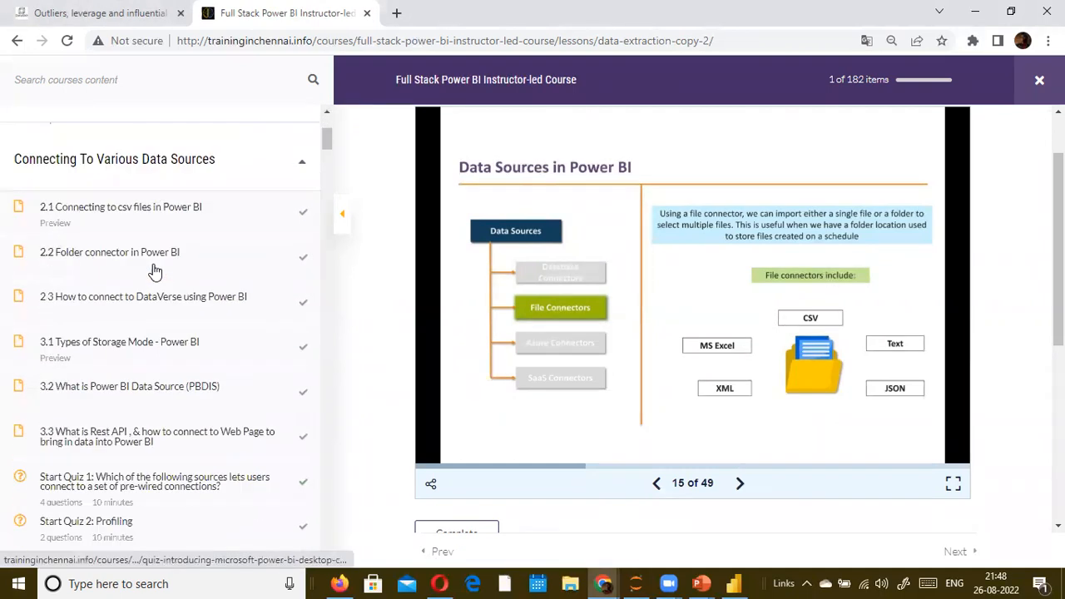
scroll(146, 308, down, 1)
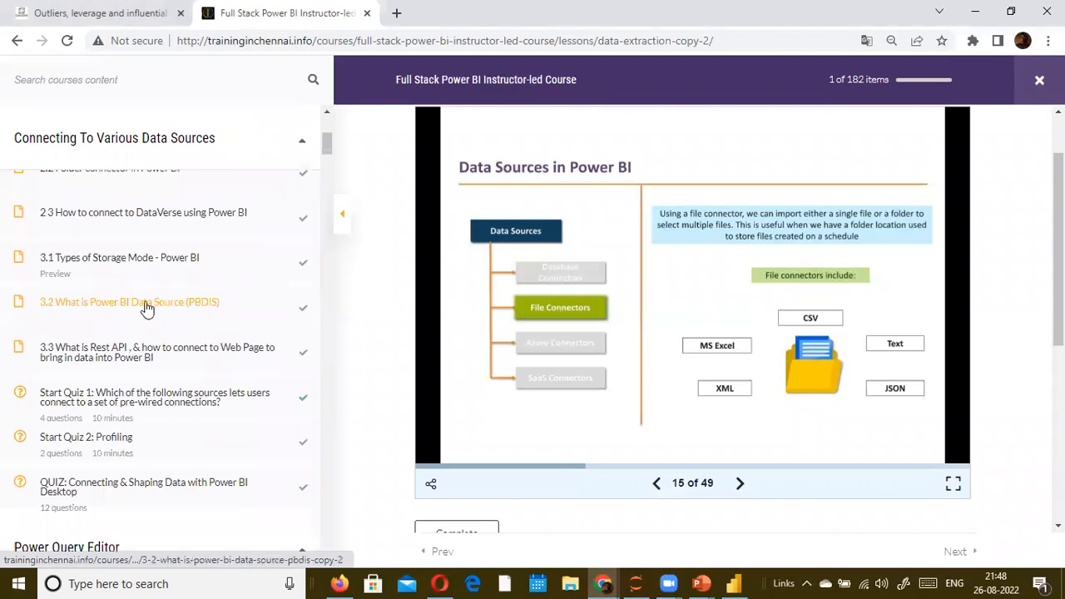
click(145, 310)
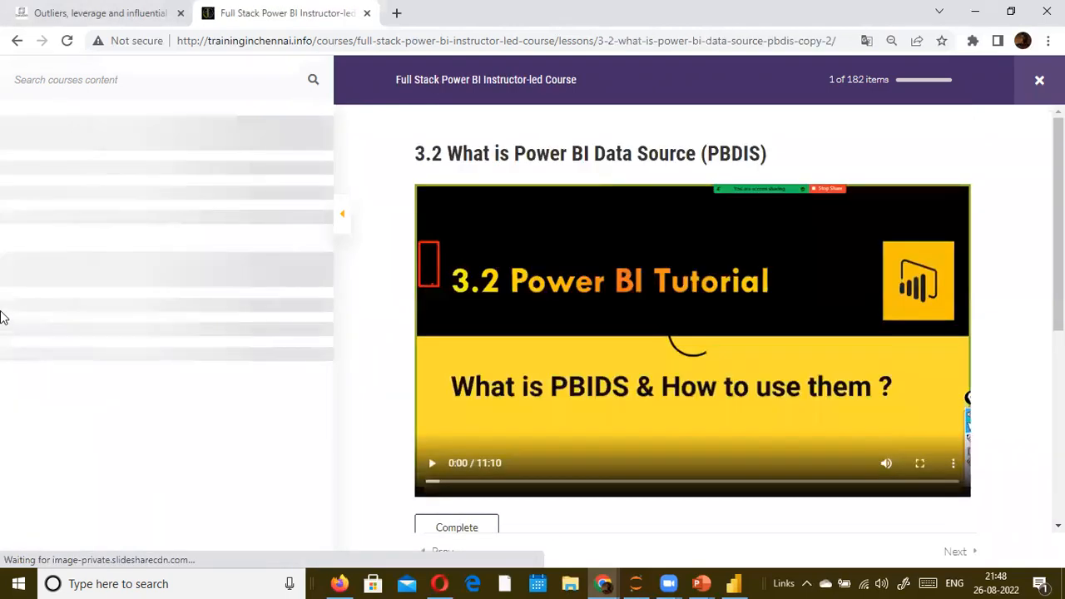